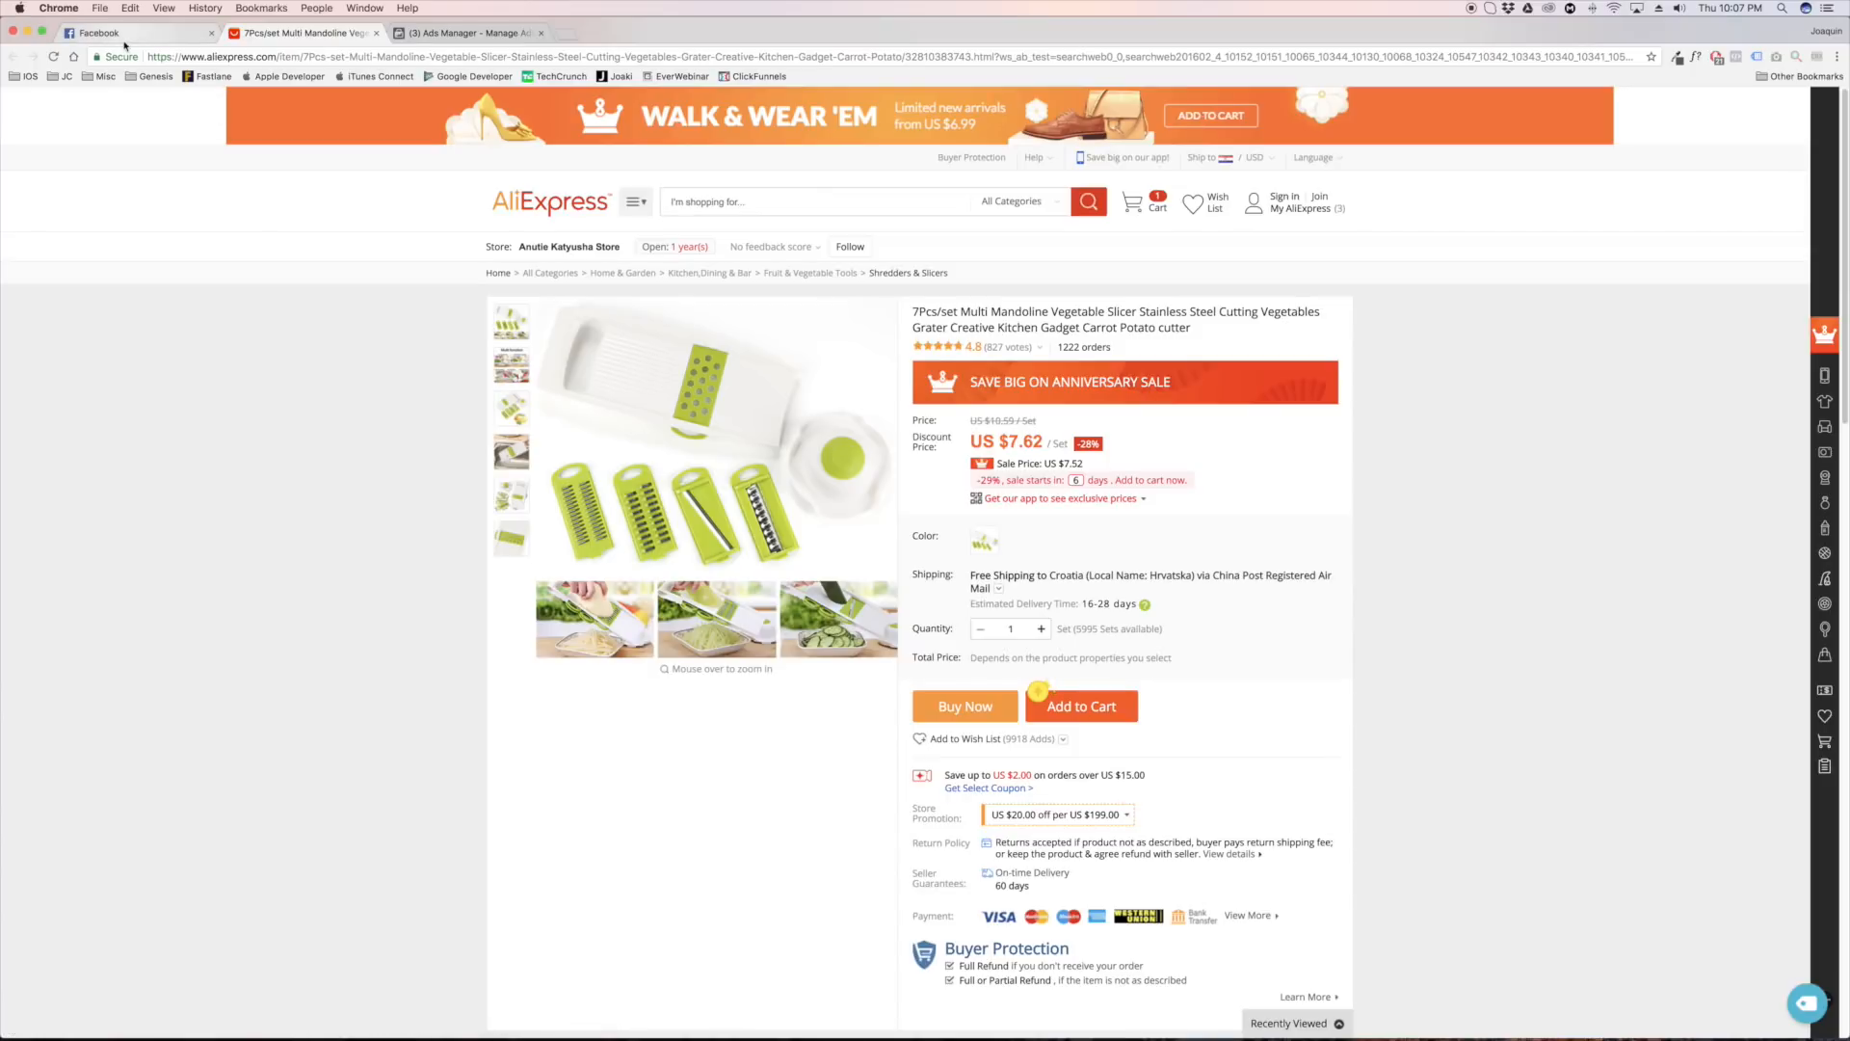
Copy "Vegetable Slicer" from the AliExpress product title and search Facebook for it
{"action": "left_click", "coordinate": [126, 34]}
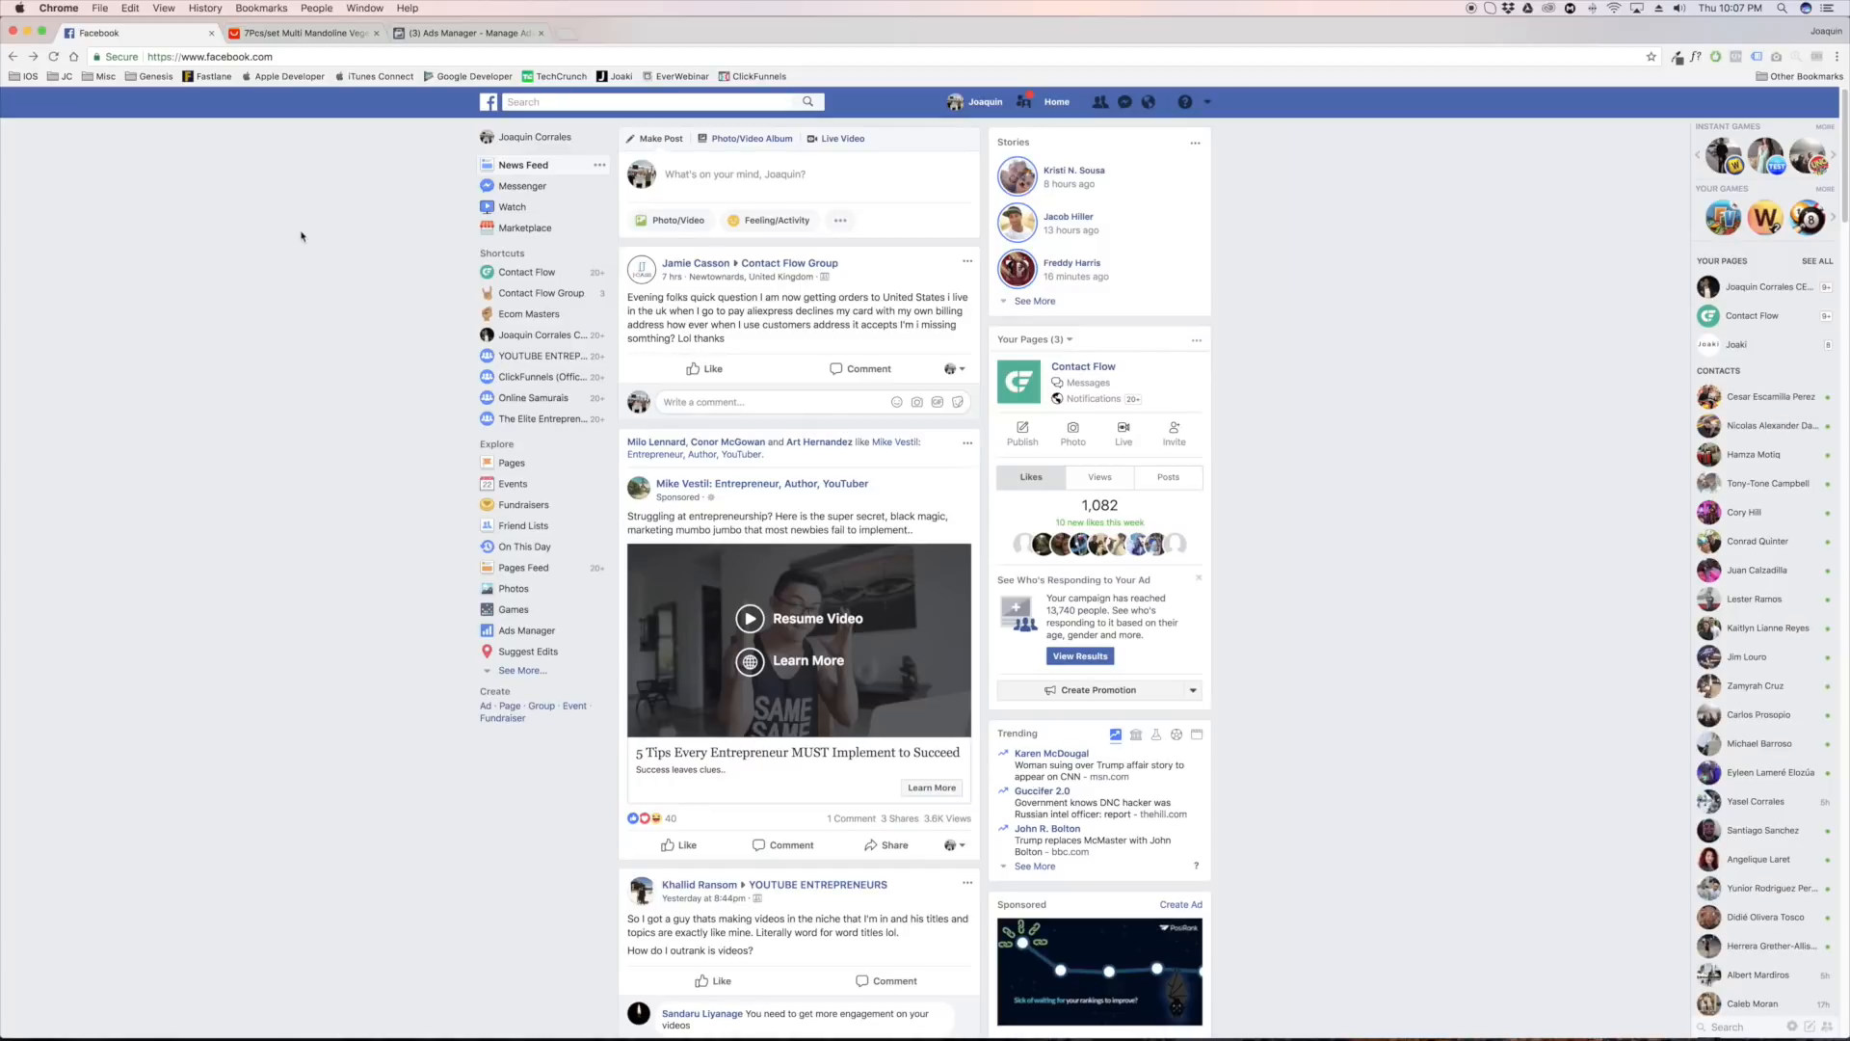
{"action": "left_click", "coordinate": [539, 101]}
{"action": "left_click", "coordinate": [303, 32]}
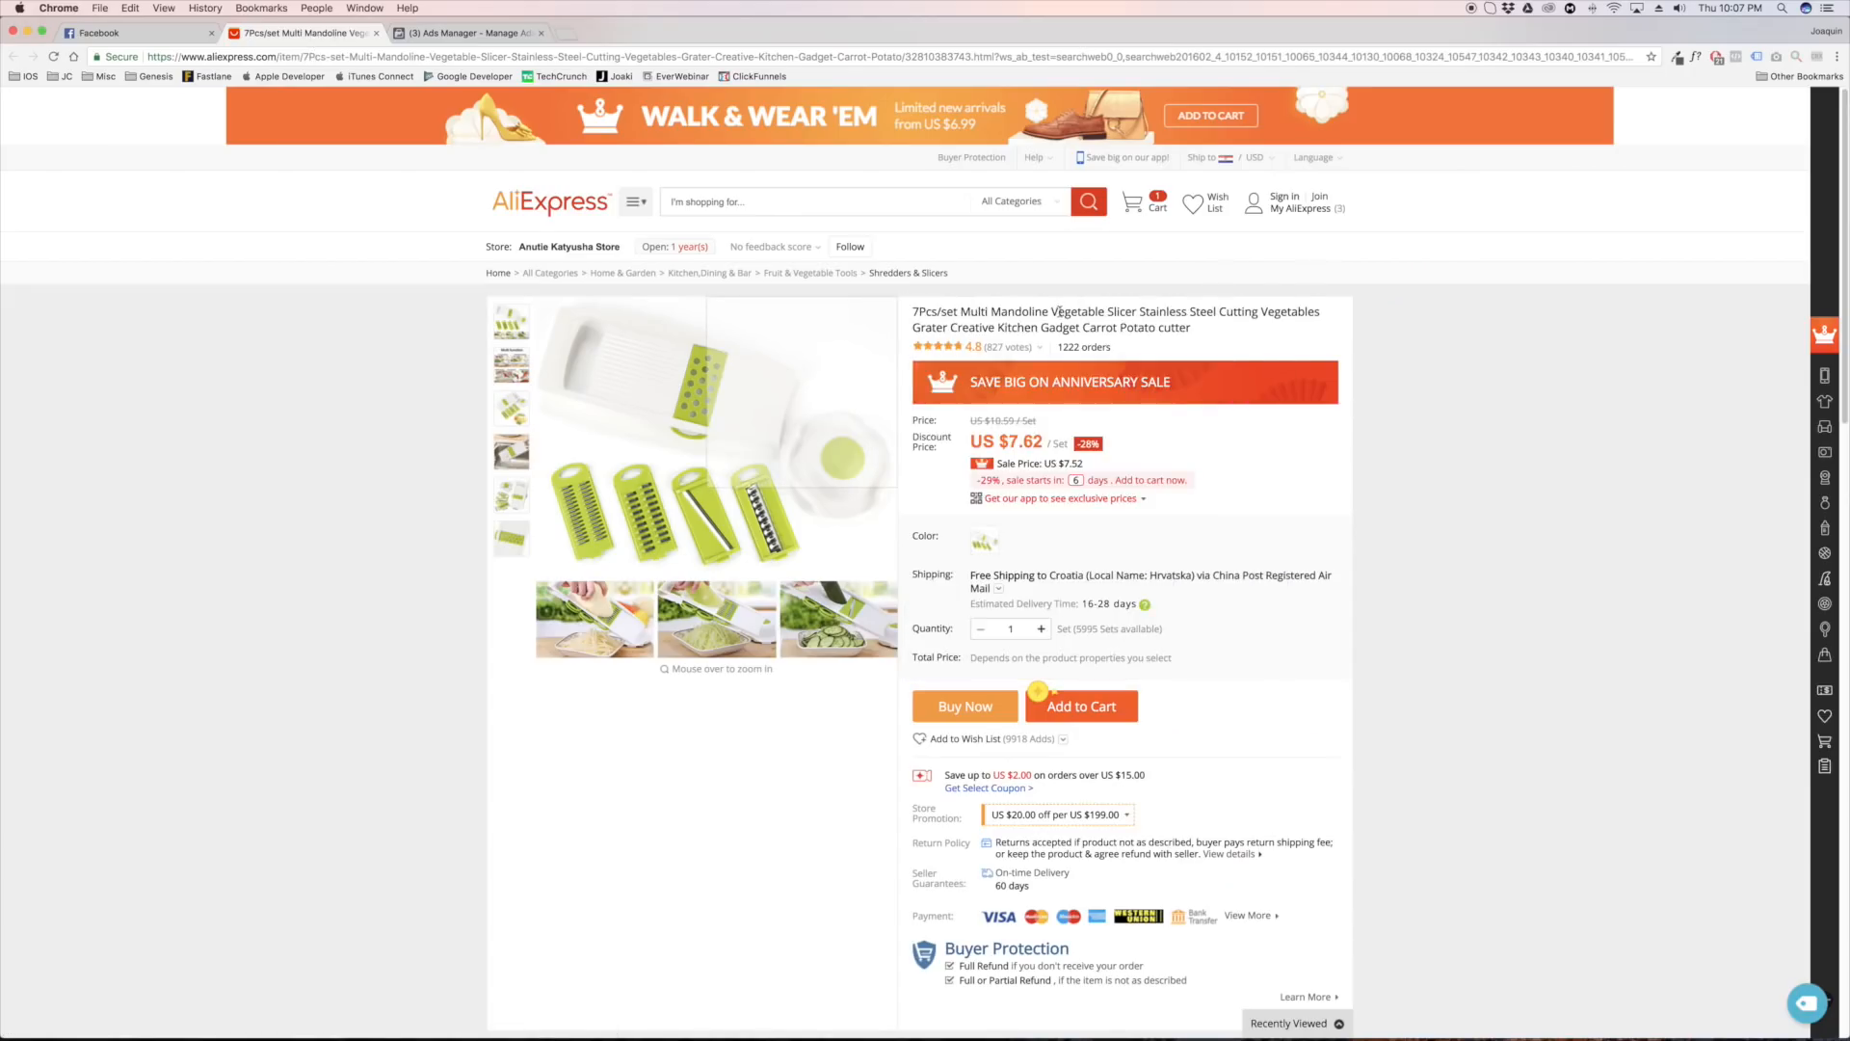
{"action": "left_click_drag", "start_coordinate": [1050, 312], "coordinate": [1138, 312]}
{"action": "key", "text": "ctrl+c"}
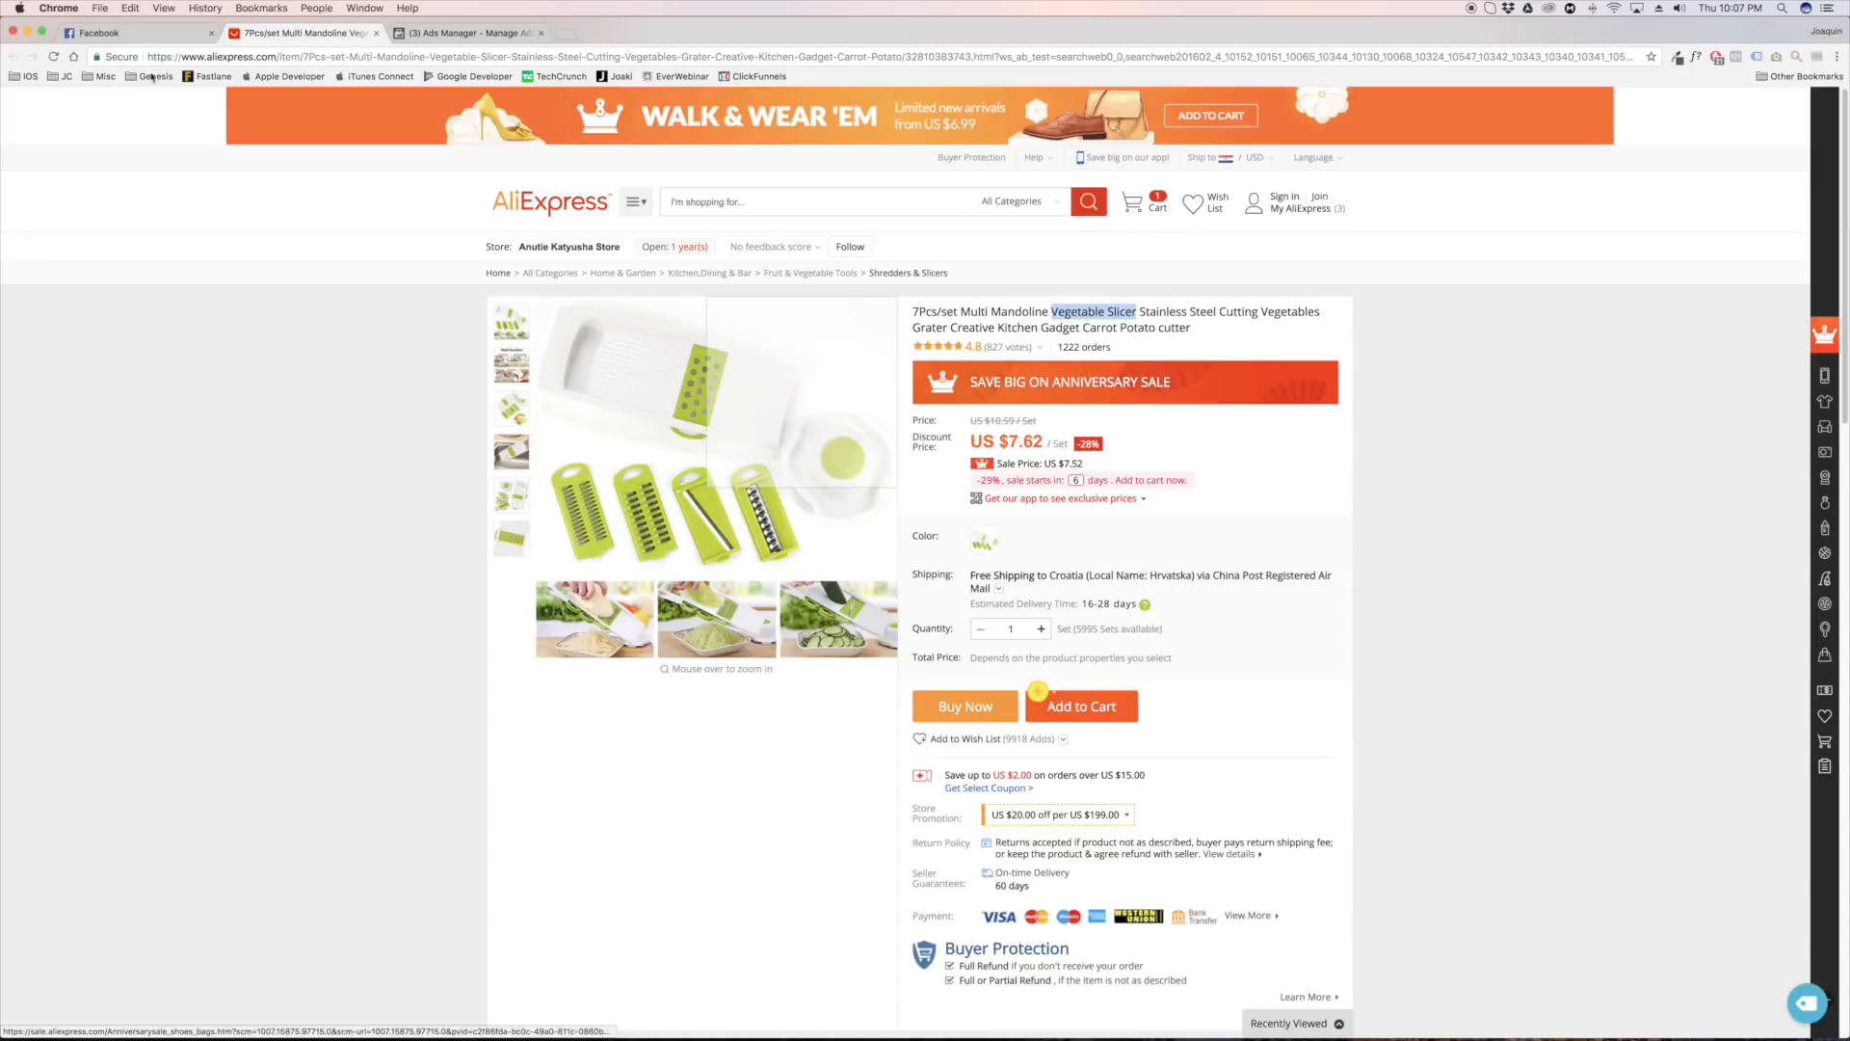
{"action": "left_click", "coordinate": [146, 32]}
{"action": "left_click", "coordinate": [563, 102]}
{"action": "key", "text": "ctrl+v"}
{"action": "key", "text": "Return"}
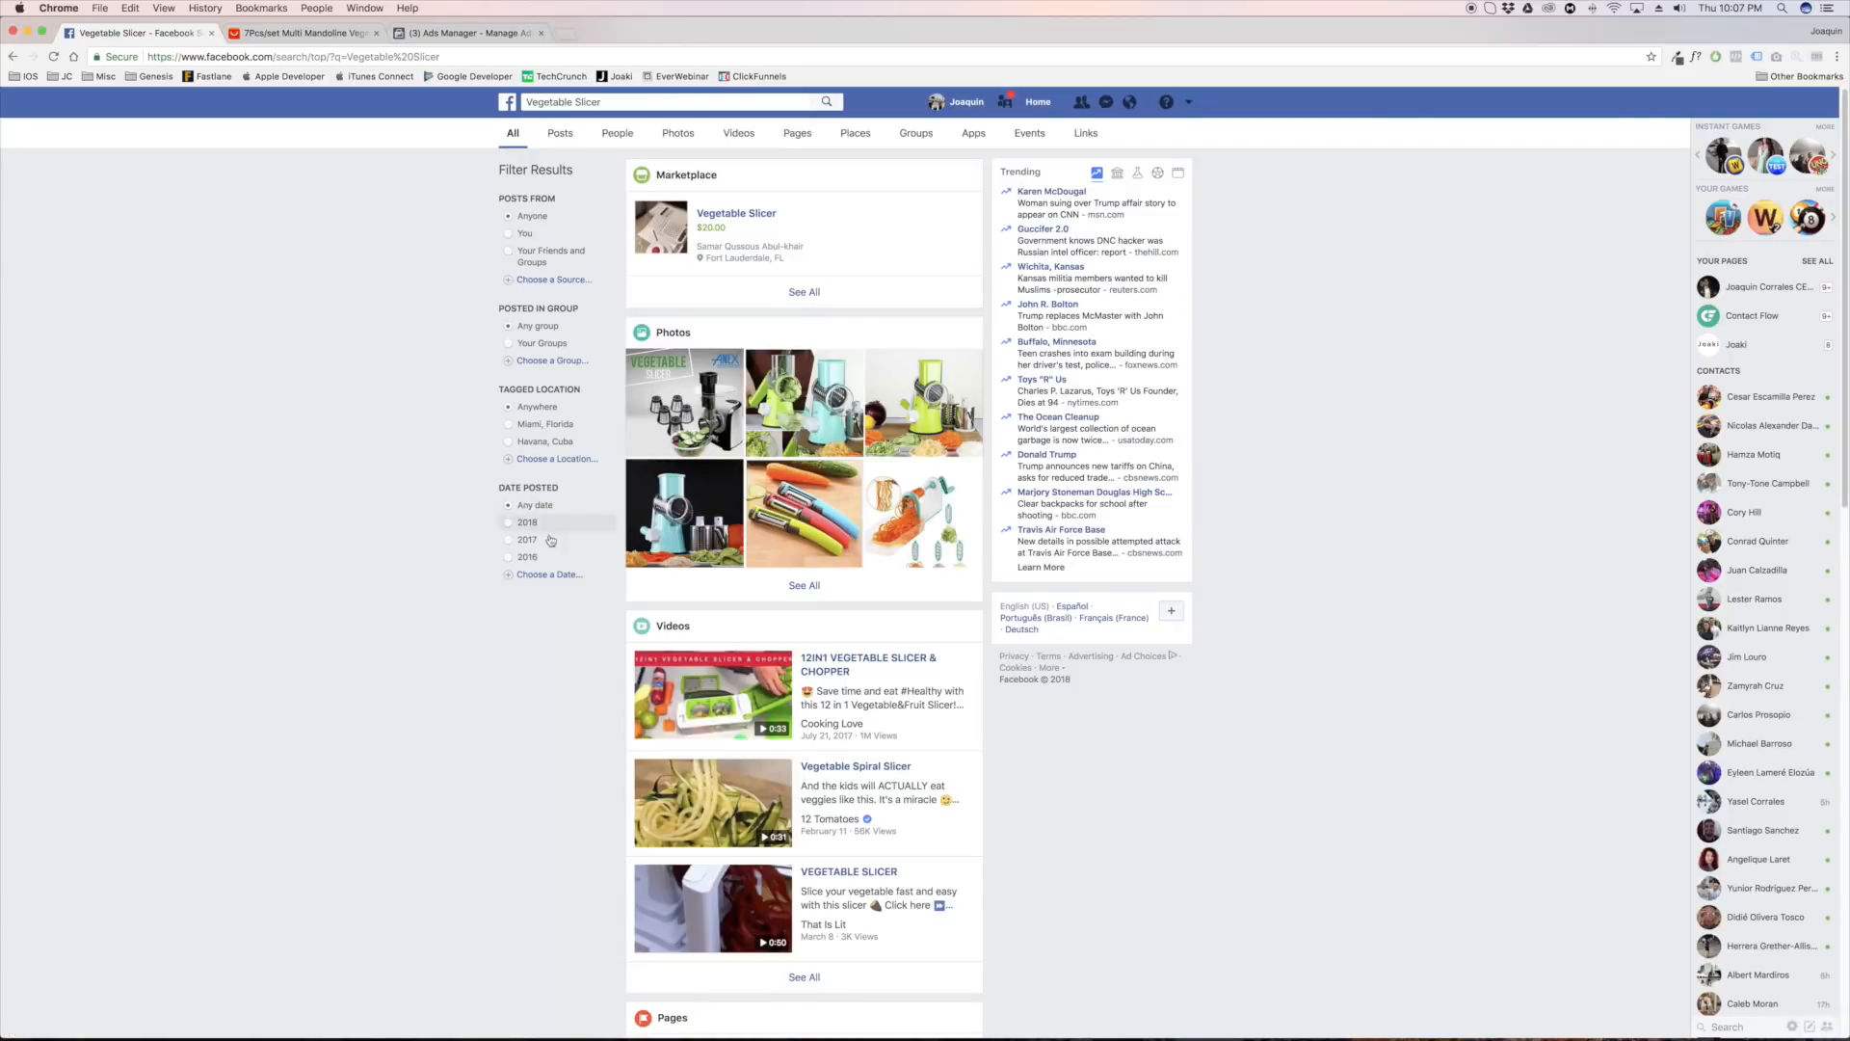
Filter the search results to posts from March 2018 and show all matching public posts
{"action": "left_click", "coordinate": [521, 524]}
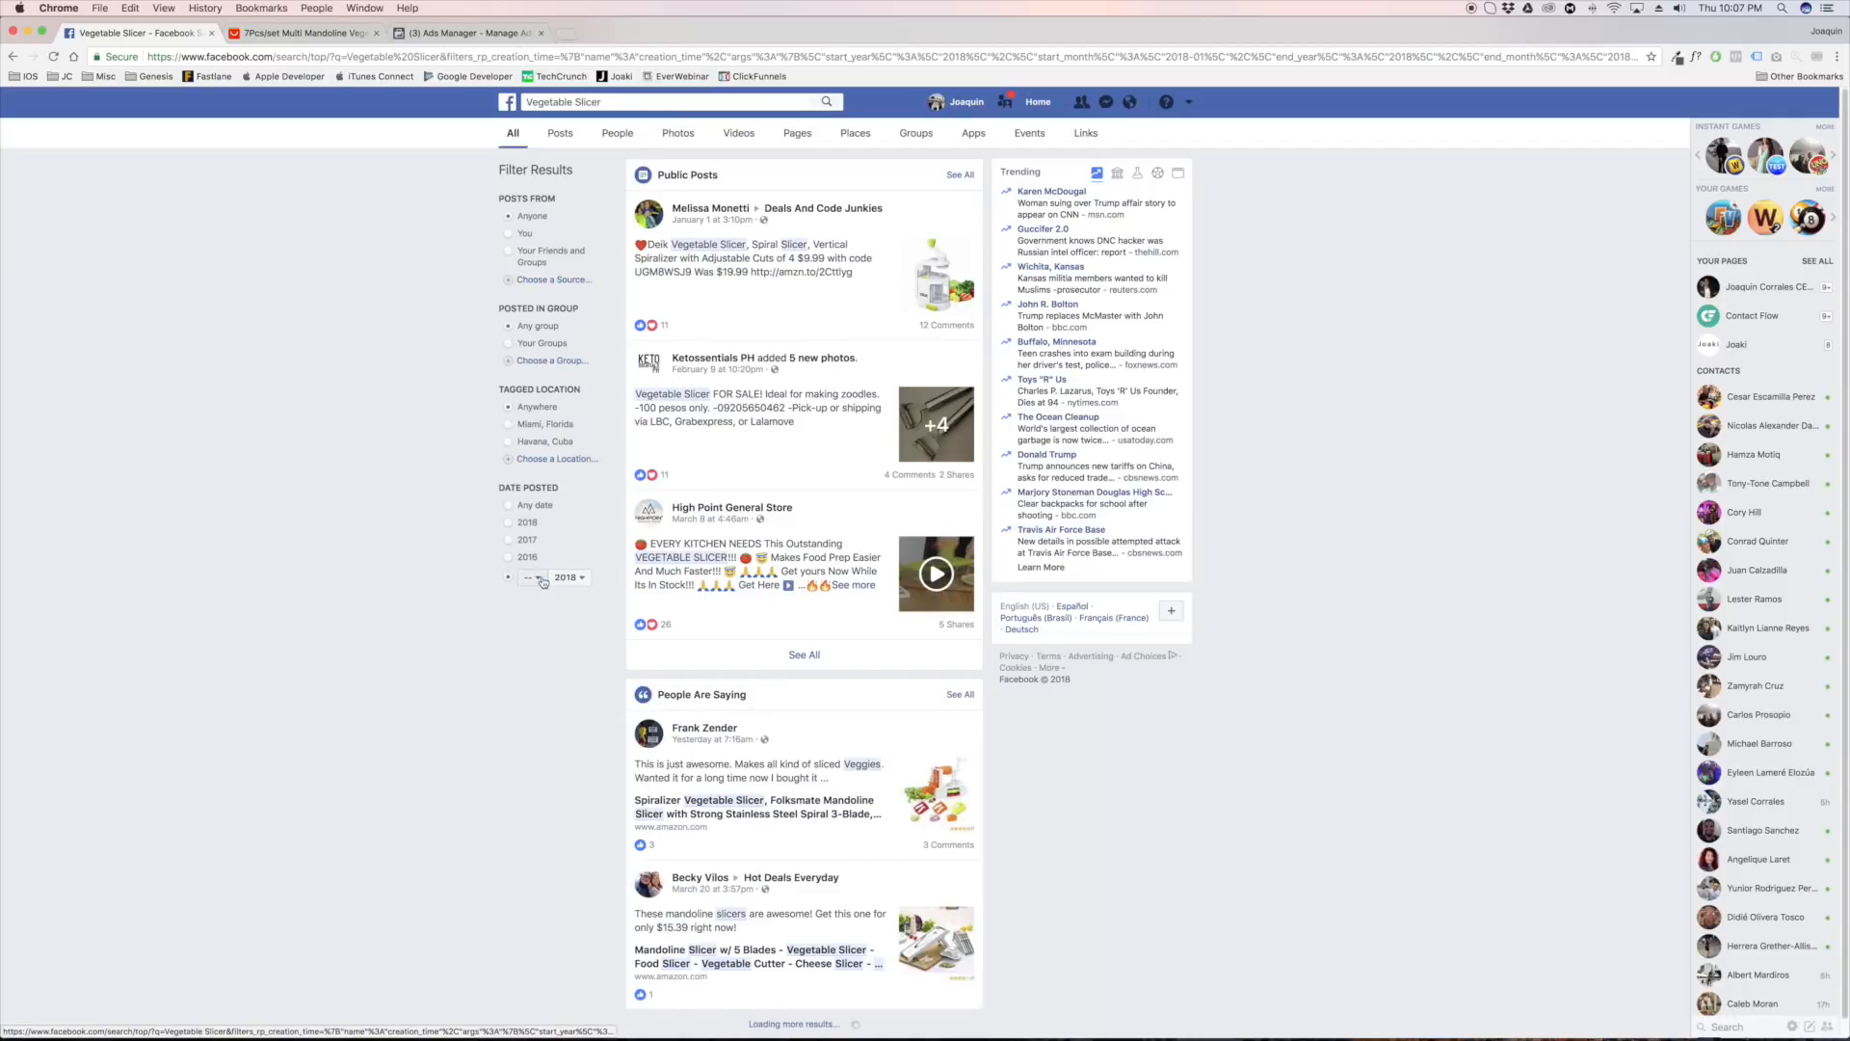
{"action": "left_click", "coordinate": [543, 580]}
{"action": "left_click", "coordinate": [556, 657]}
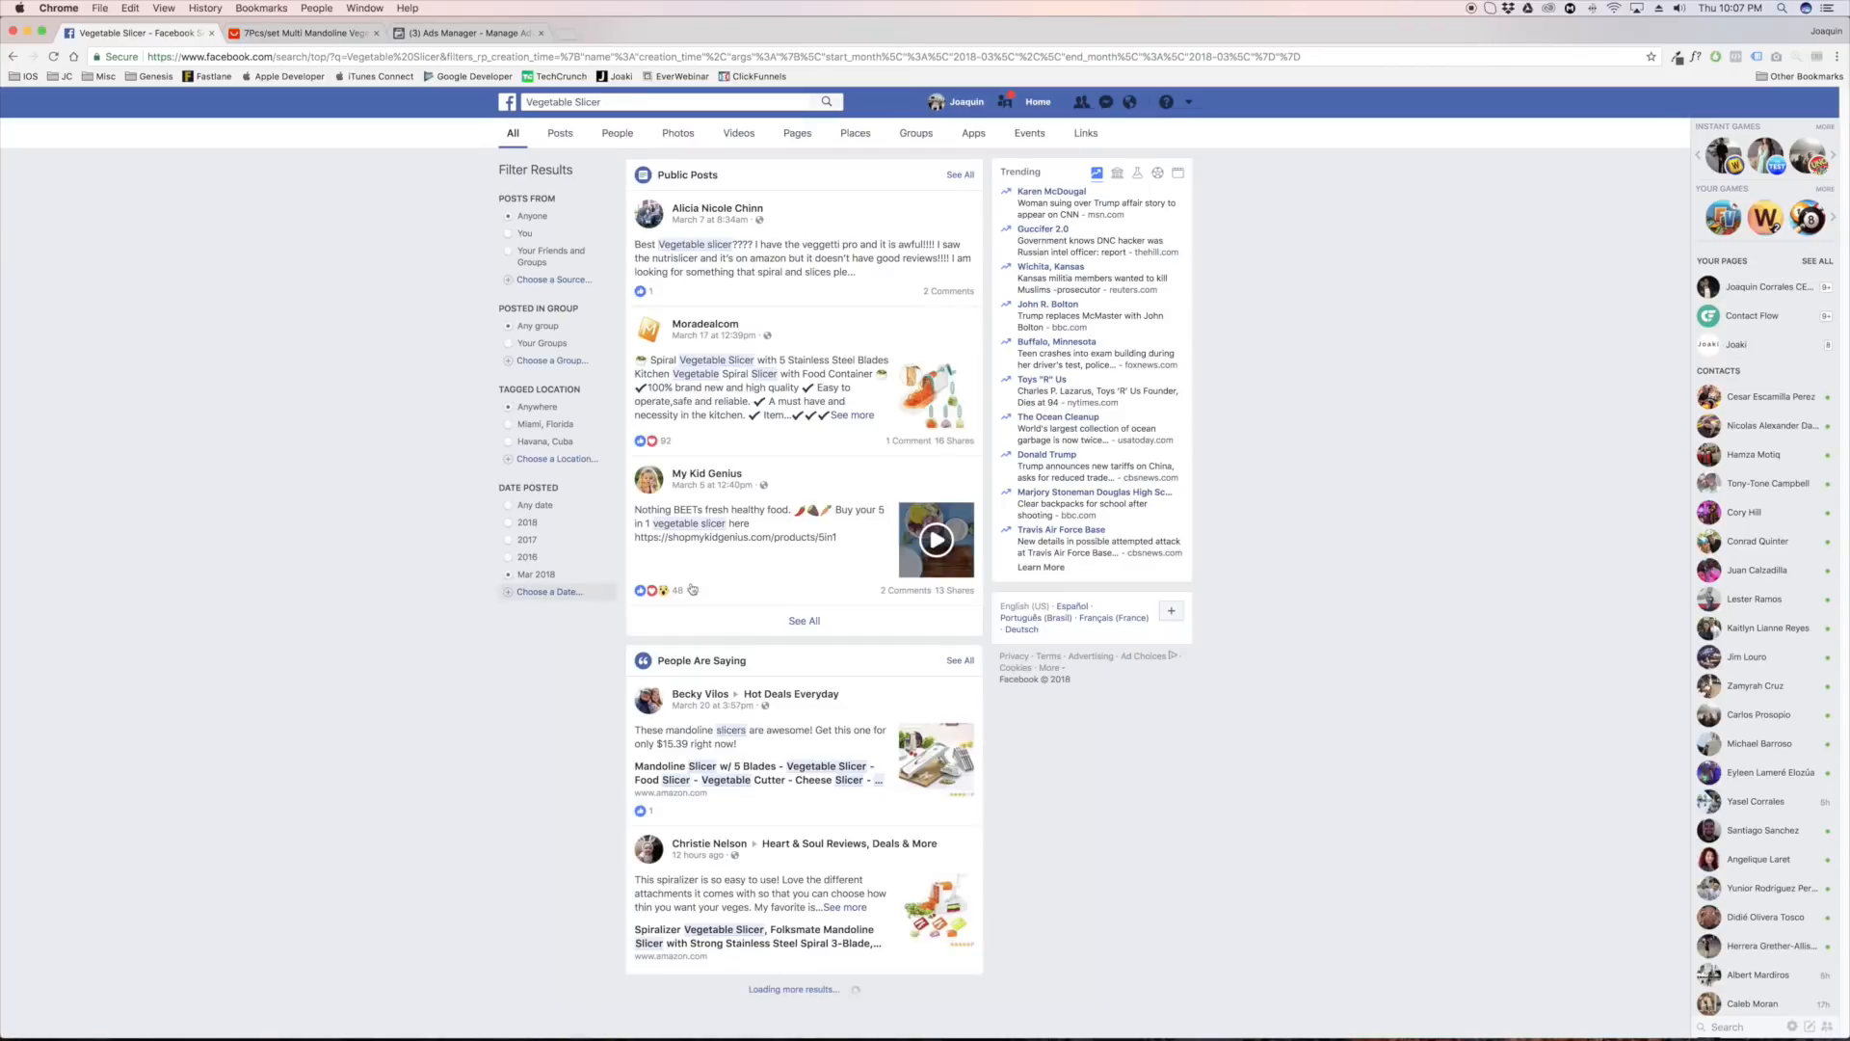
{"action": "left_click_drag", "start_coordinate": [655, 176], "coordinate": [756, 183]}
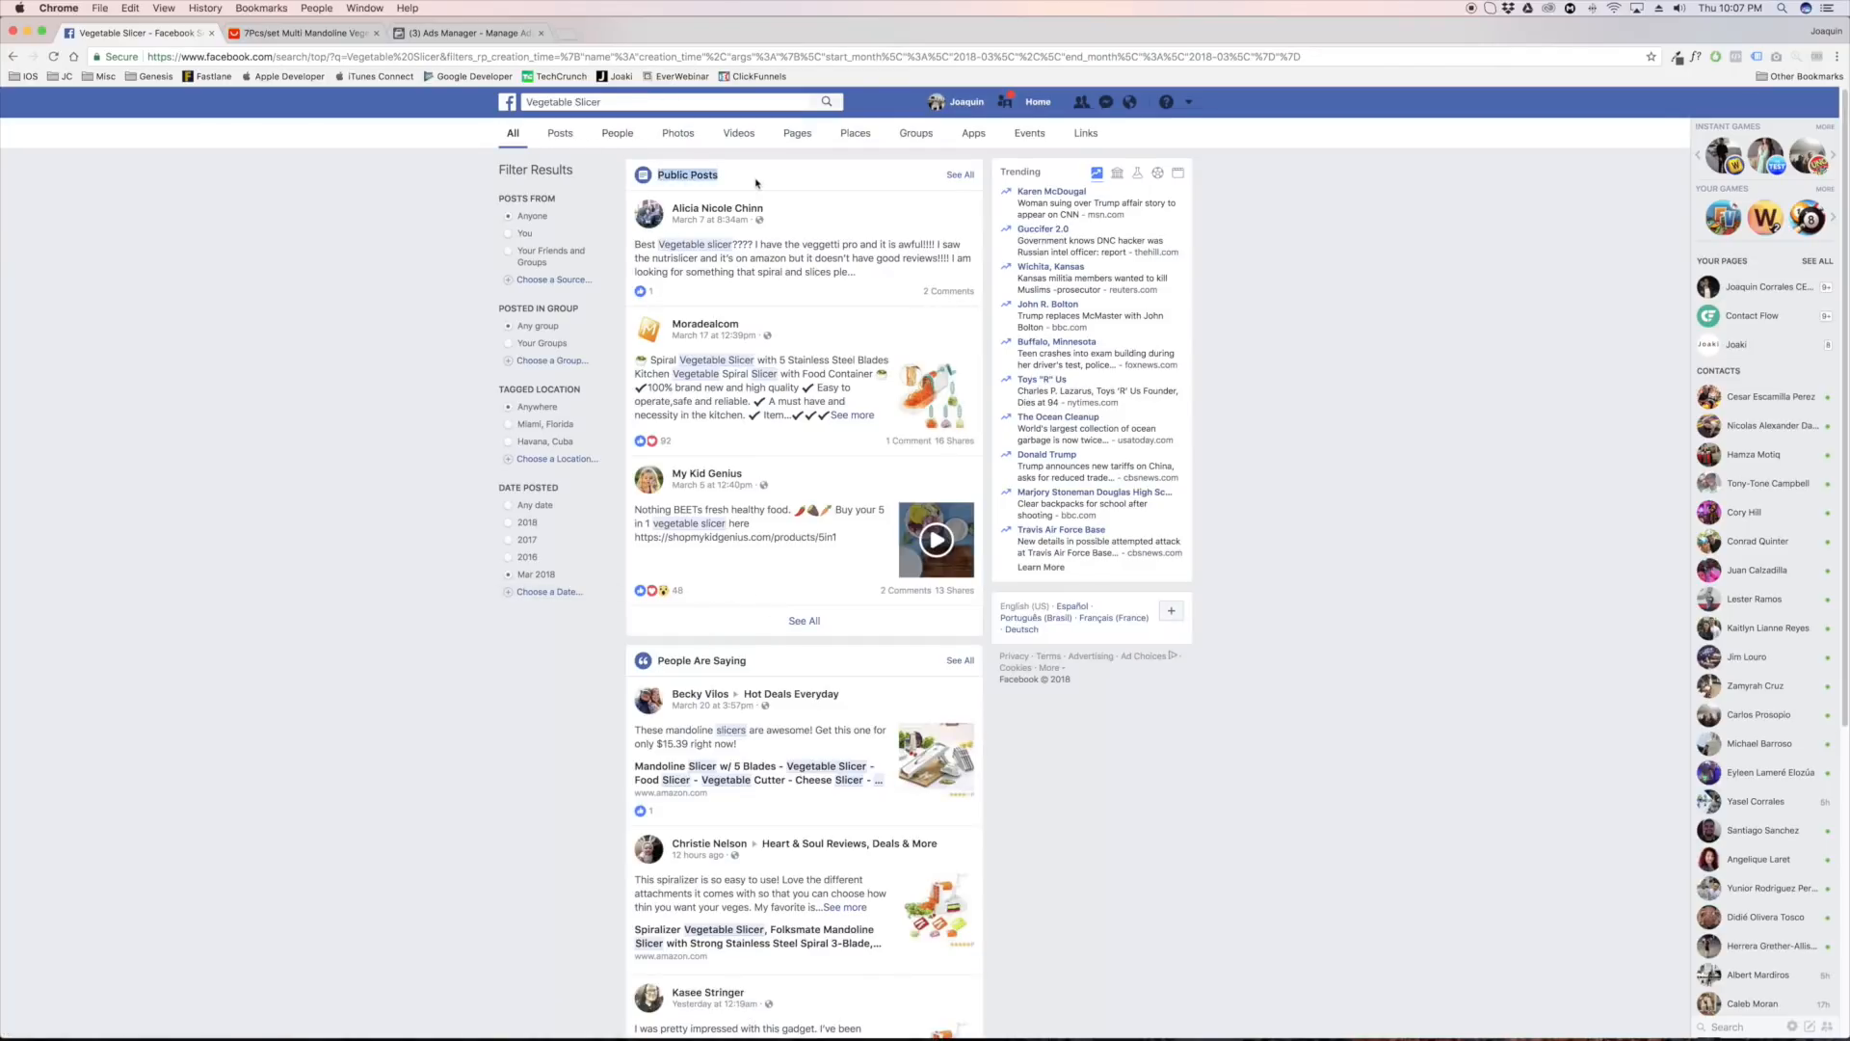
{"action": "left_click", "coordinate": [805, 621]}
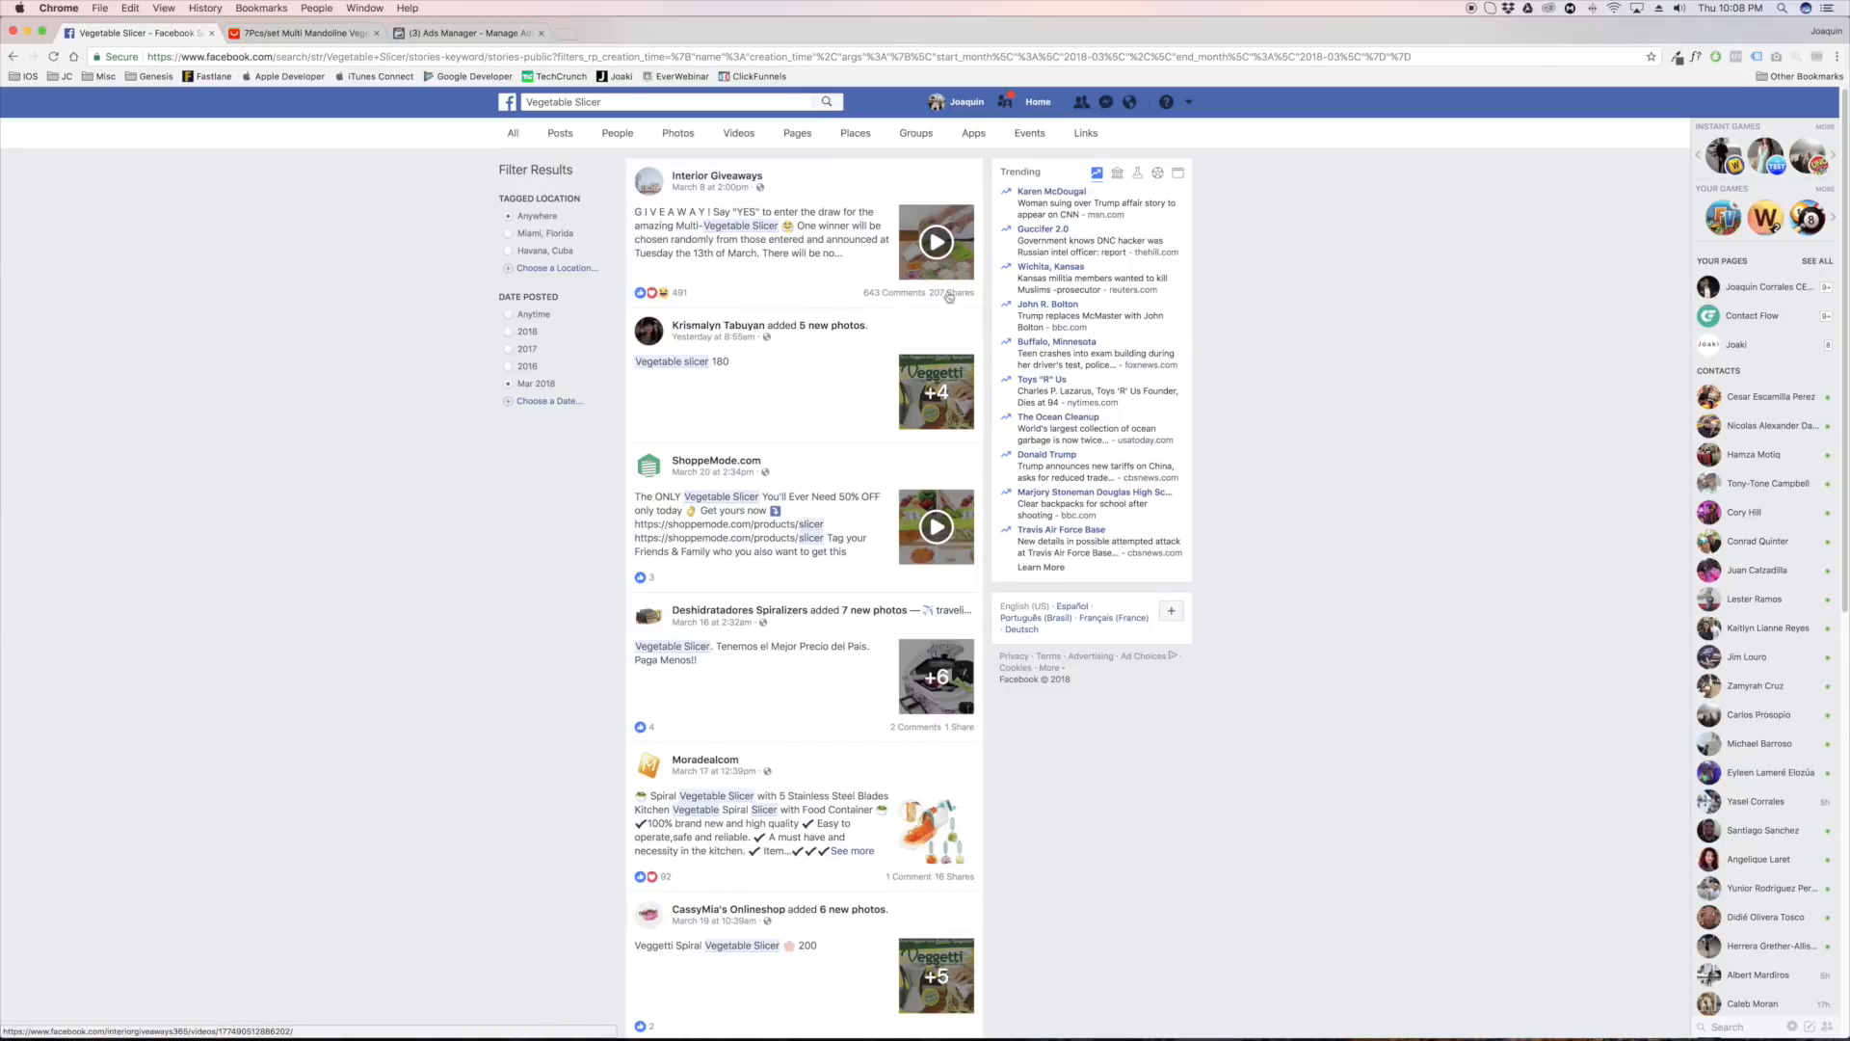
Look through the public posts for high engagement and expand the Interior Giveaways vegetable slicer post
{"action": "scroll", "coordinate": [930, 699], "scroll_direction": "down", "scroll_amount": 1}
{"action": "scroll", "coordinate": [932, 705], "scroll_direction": "down", "scroll_amount": 4}
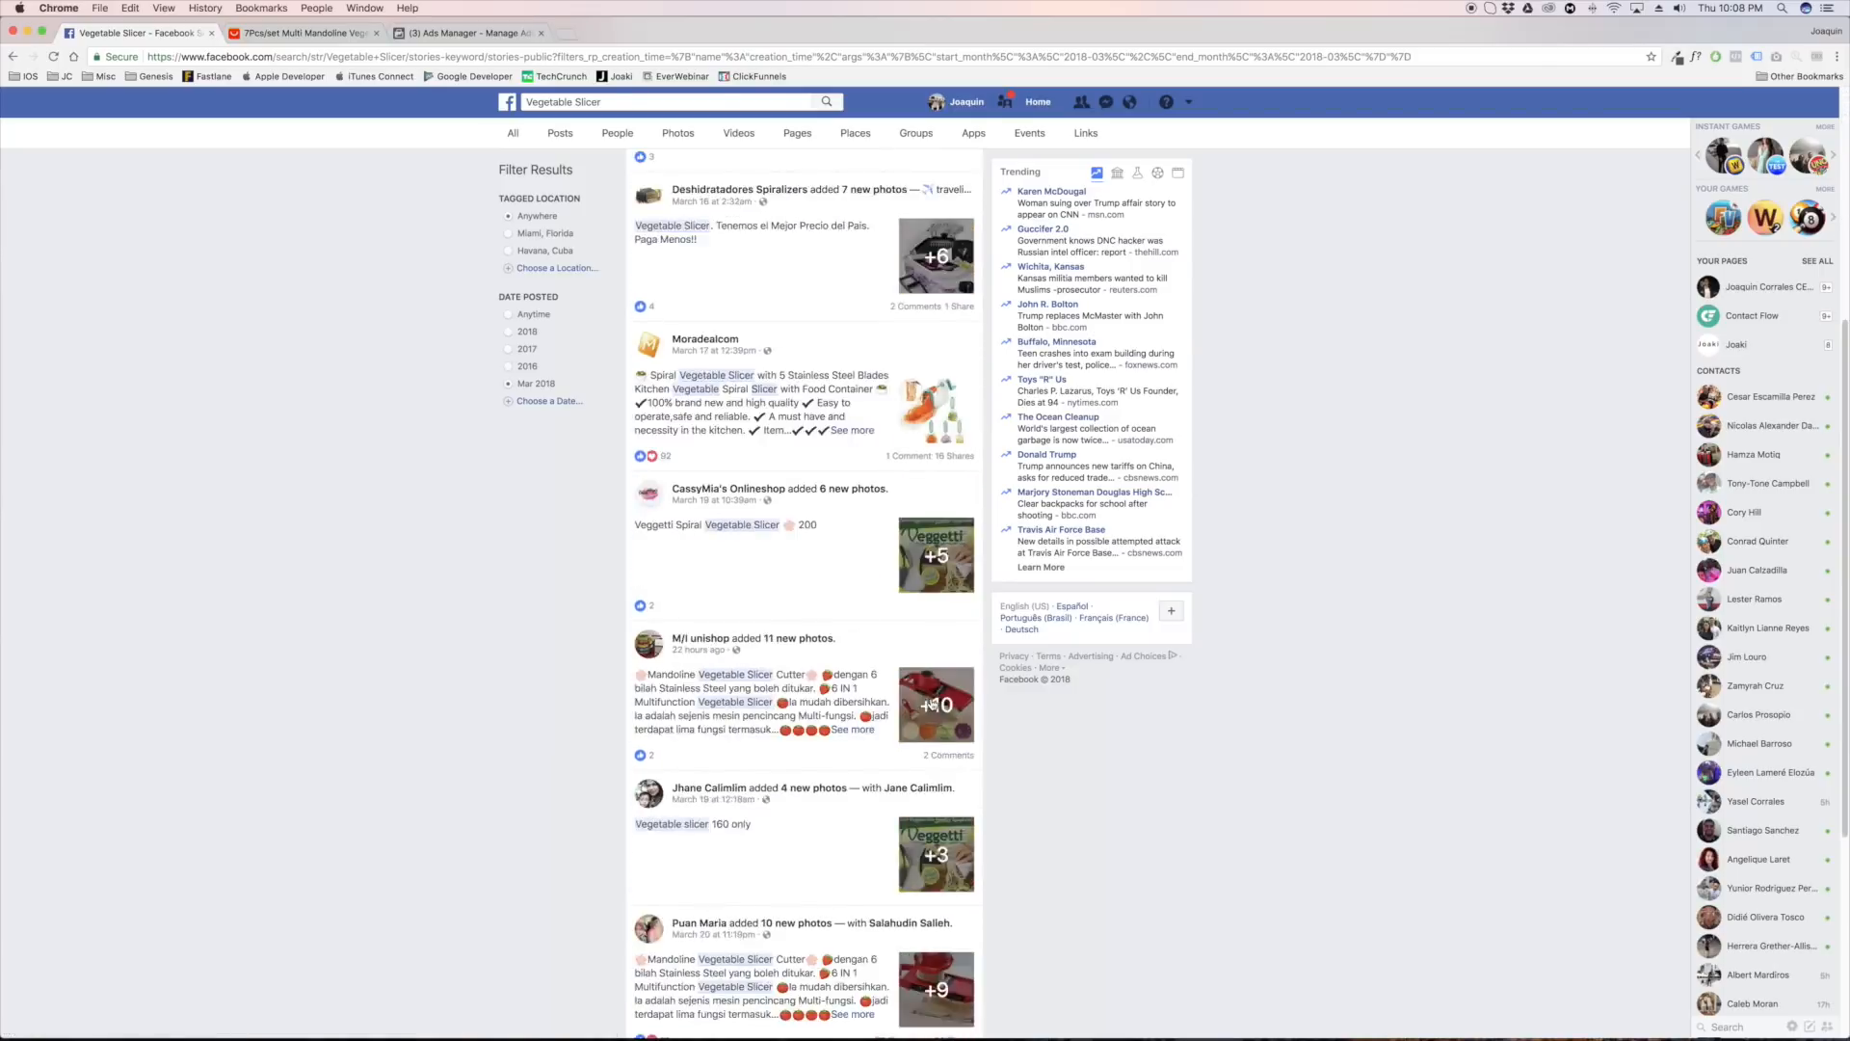
{"action": "scroll", "coordinate": [932, 703], "scroll_direction": "up", "scroll_amount": 5}
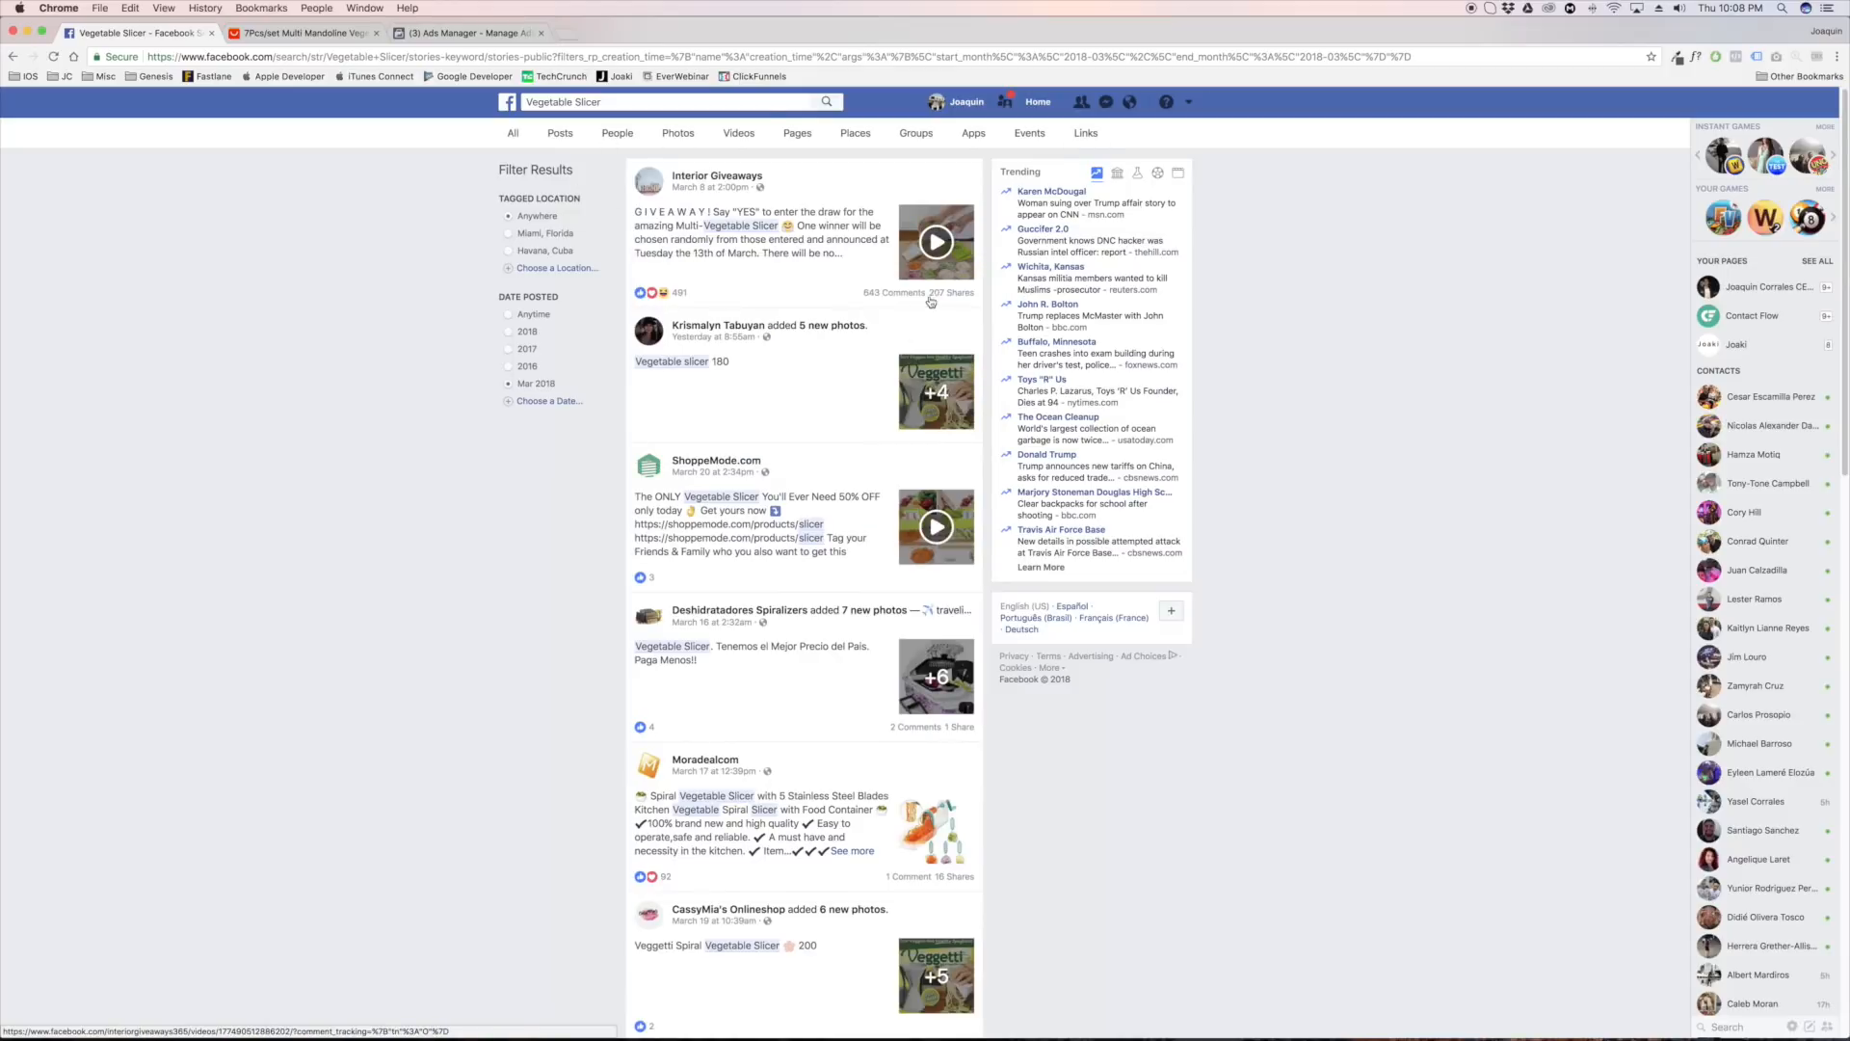
{"action": "mouse_move", "coordinate": [677, 295]}
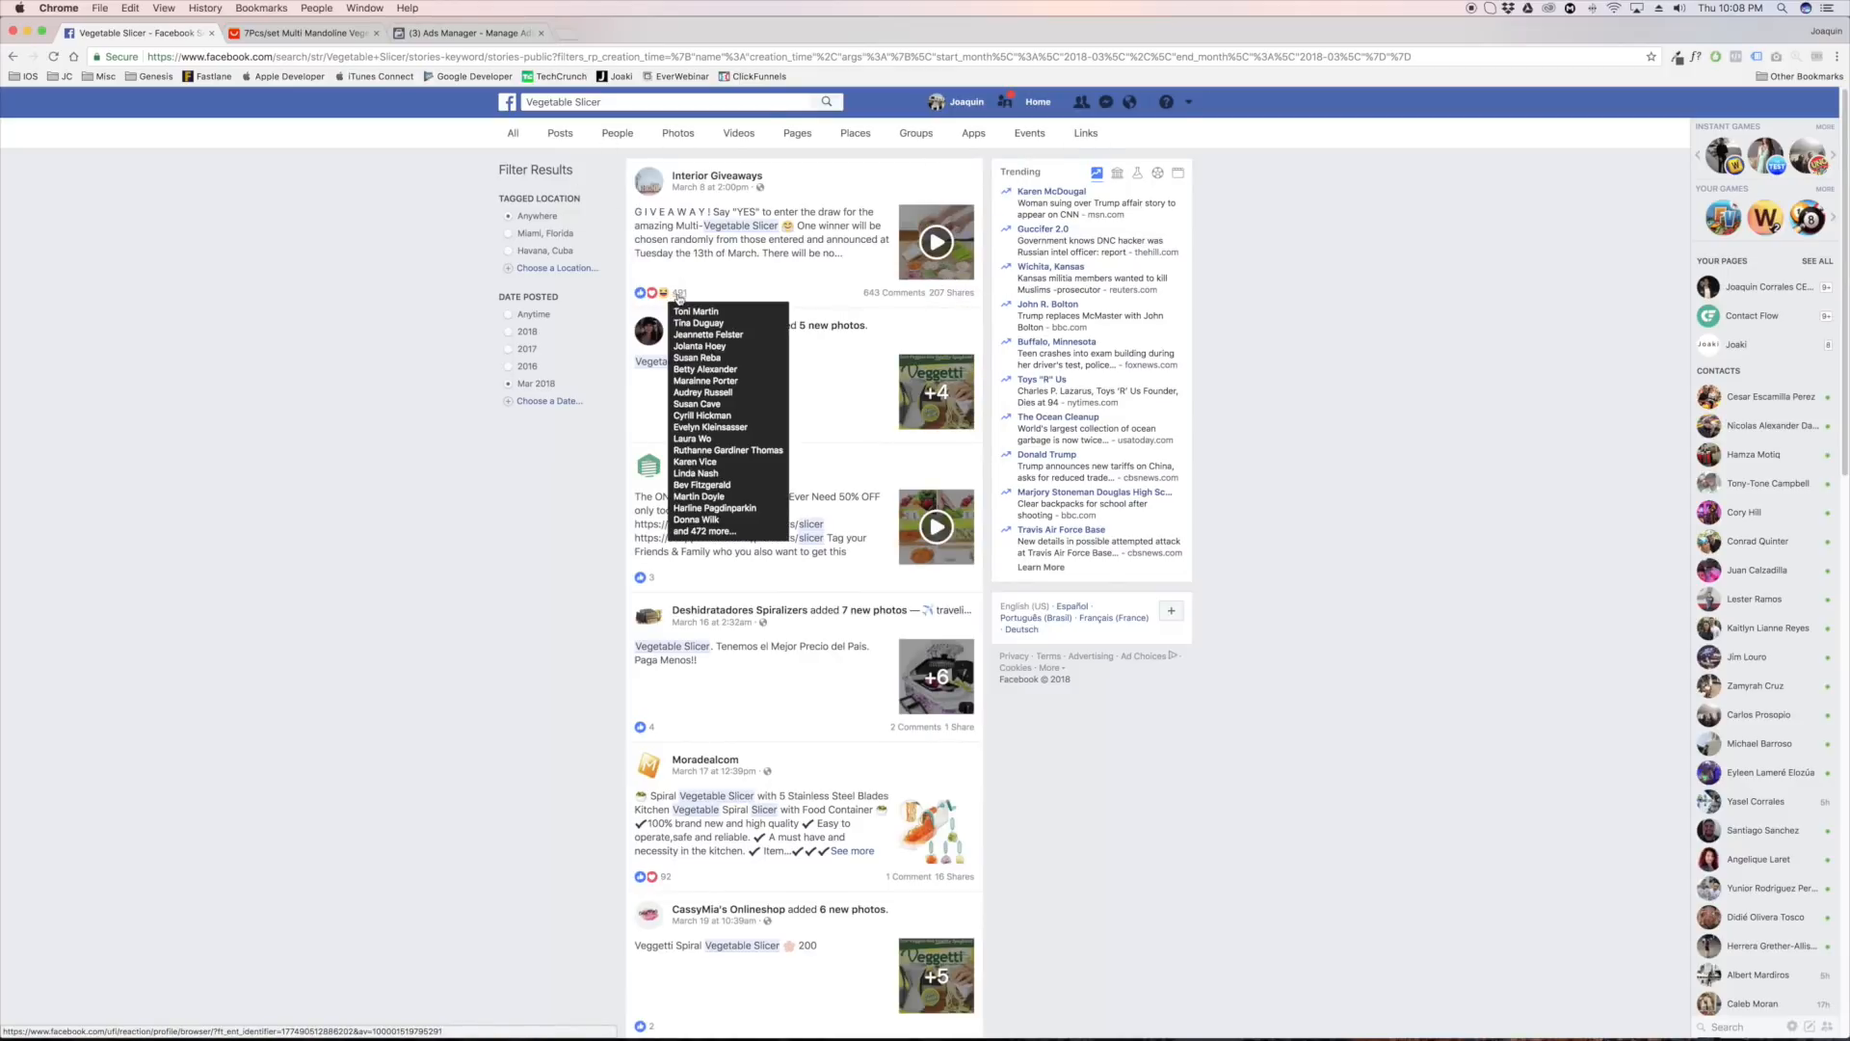
{"action": "left_click", "coordinate": [702, 248]}
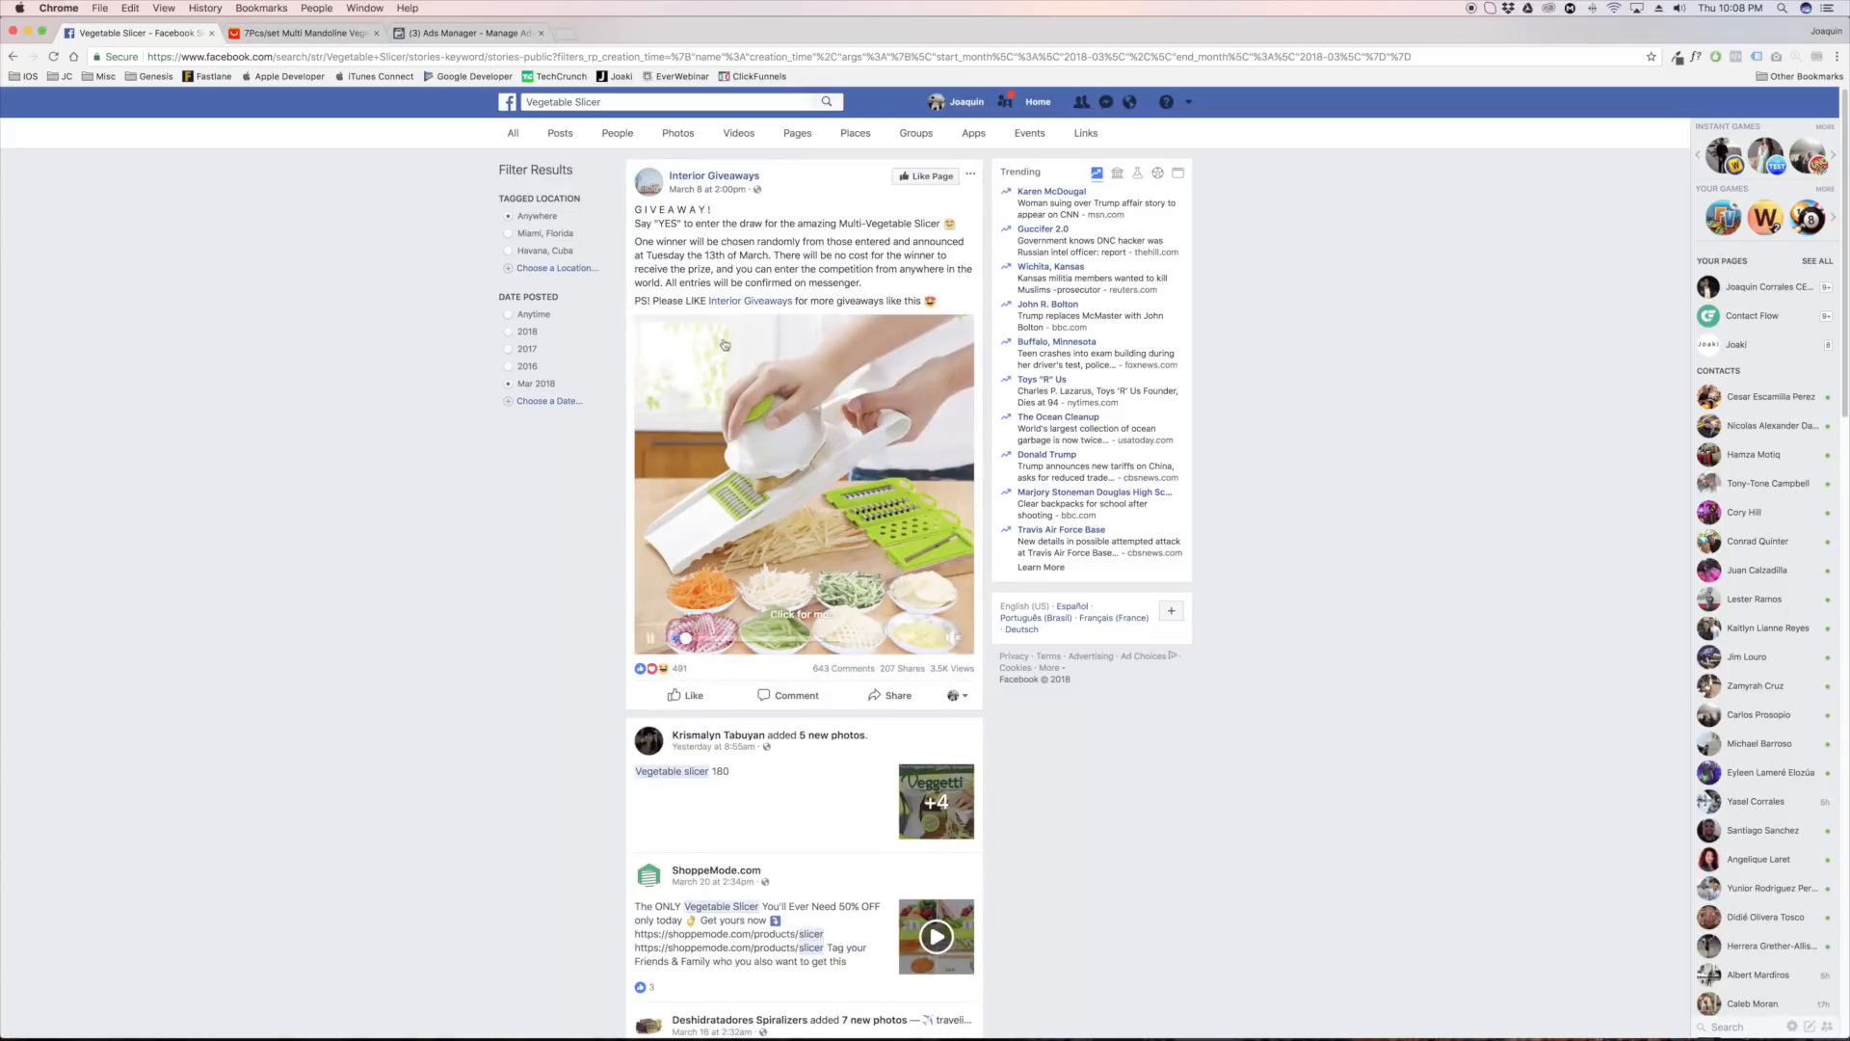
Compare the slicer in the giveaway post with the product on the AliExpress listing
{"action": "left_click", "coordinate": [300, 33]}
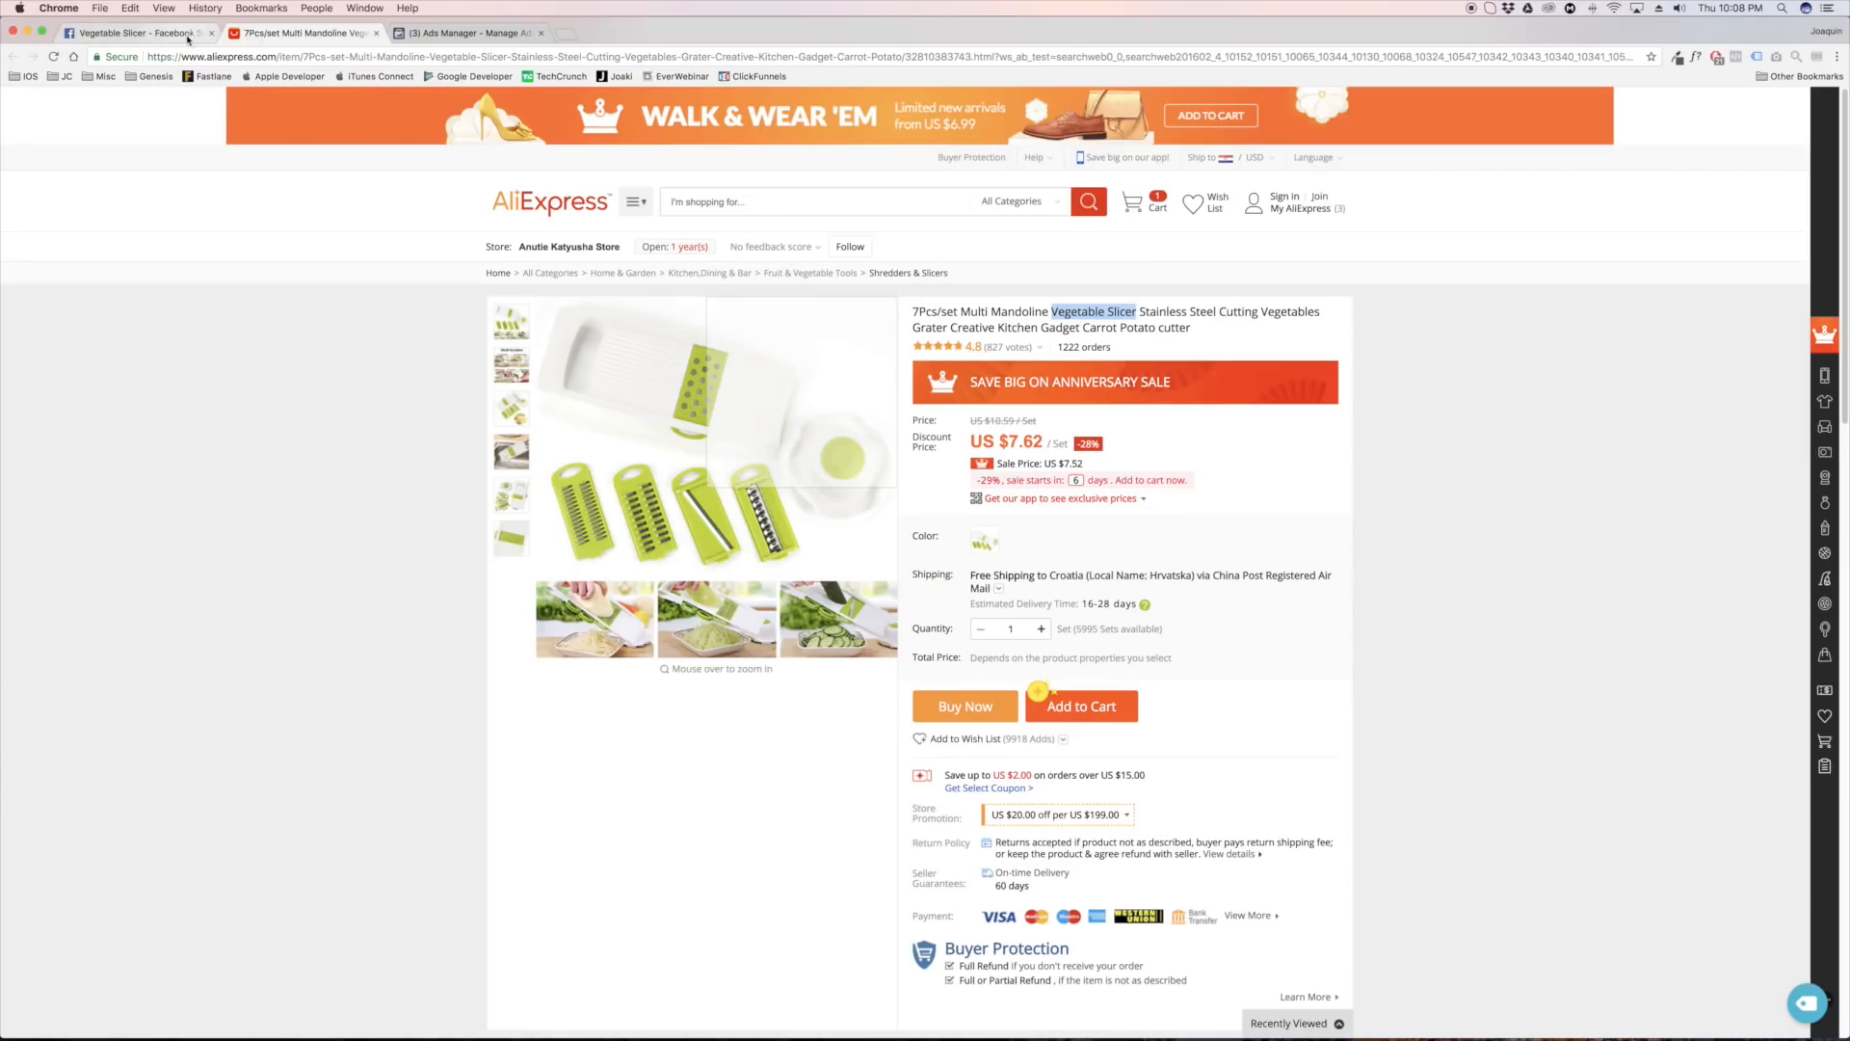
{"action": "left_click", "coordinate": [135, 33]}
{"action": "left_click", "coordinate": [300, 33]}
{"action": "left_click", "coordinate": [166, 39]}
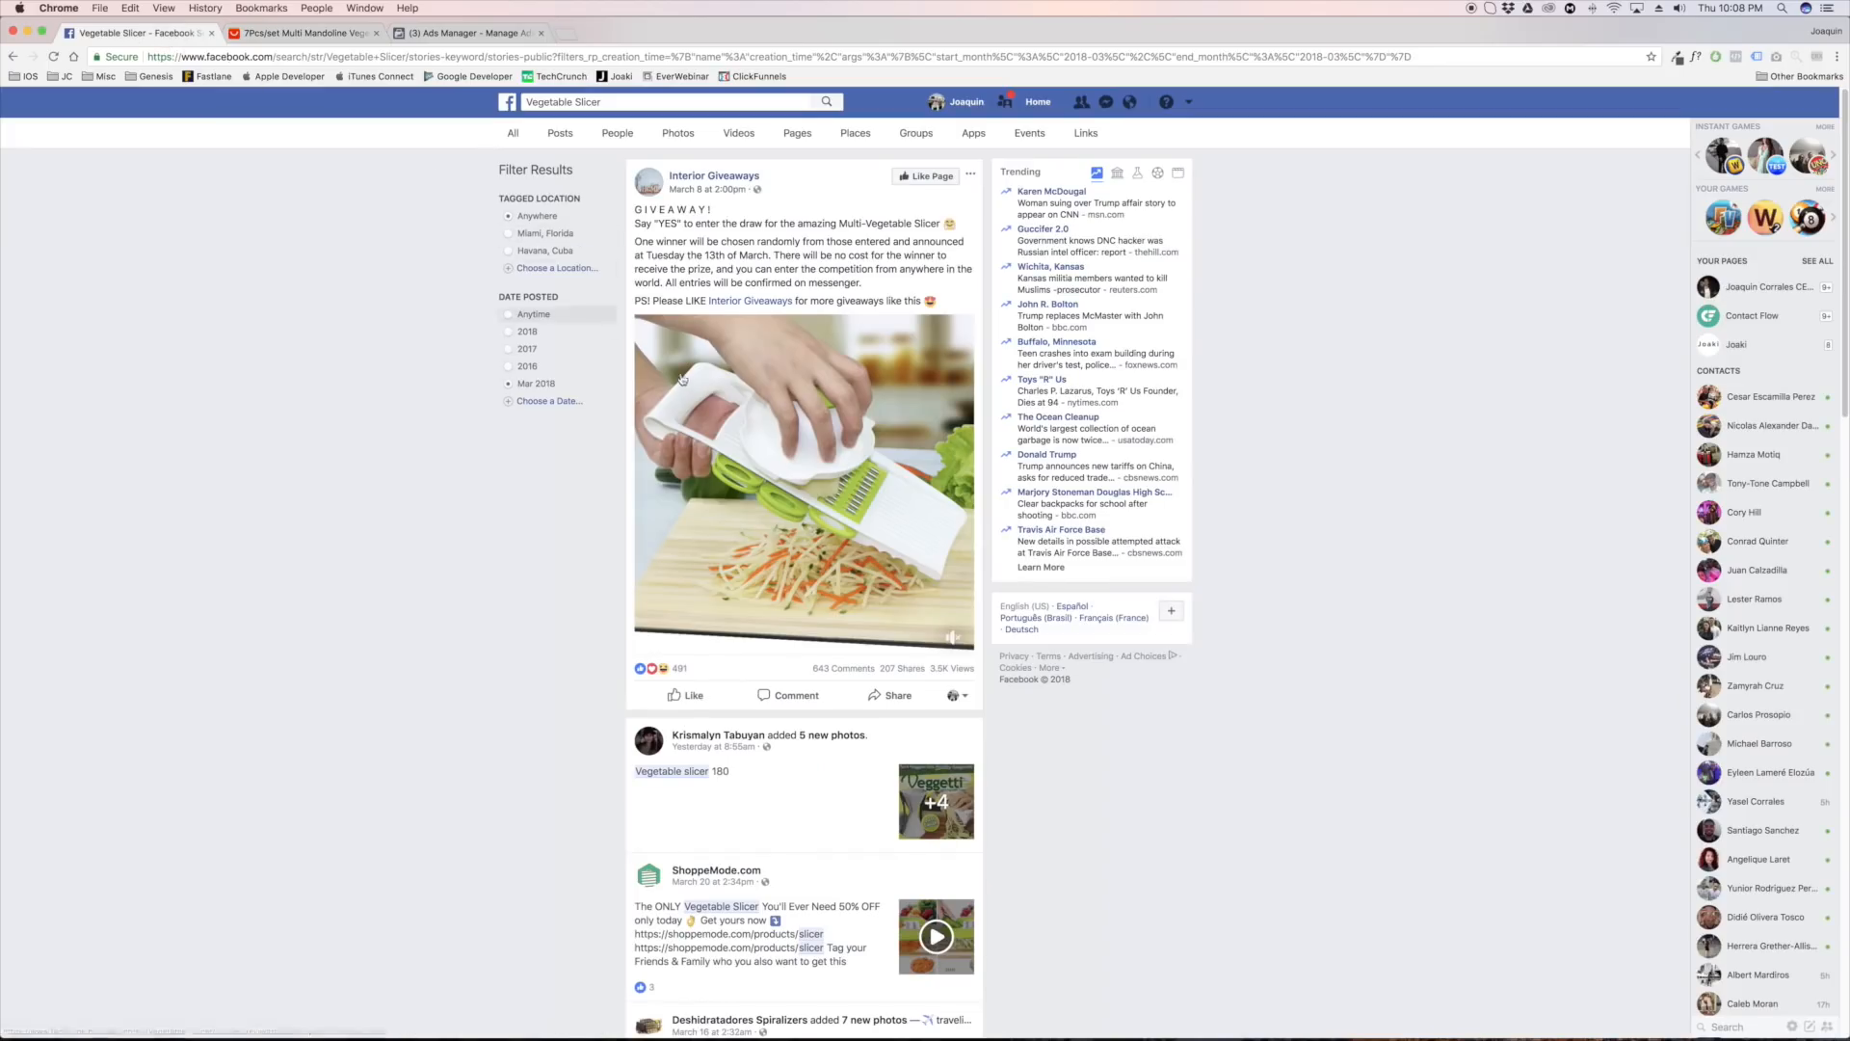
Pause the giveaway video and skim through its middle, end and early scenes
{"action": "left_click", "coordinate": [730, 639]}
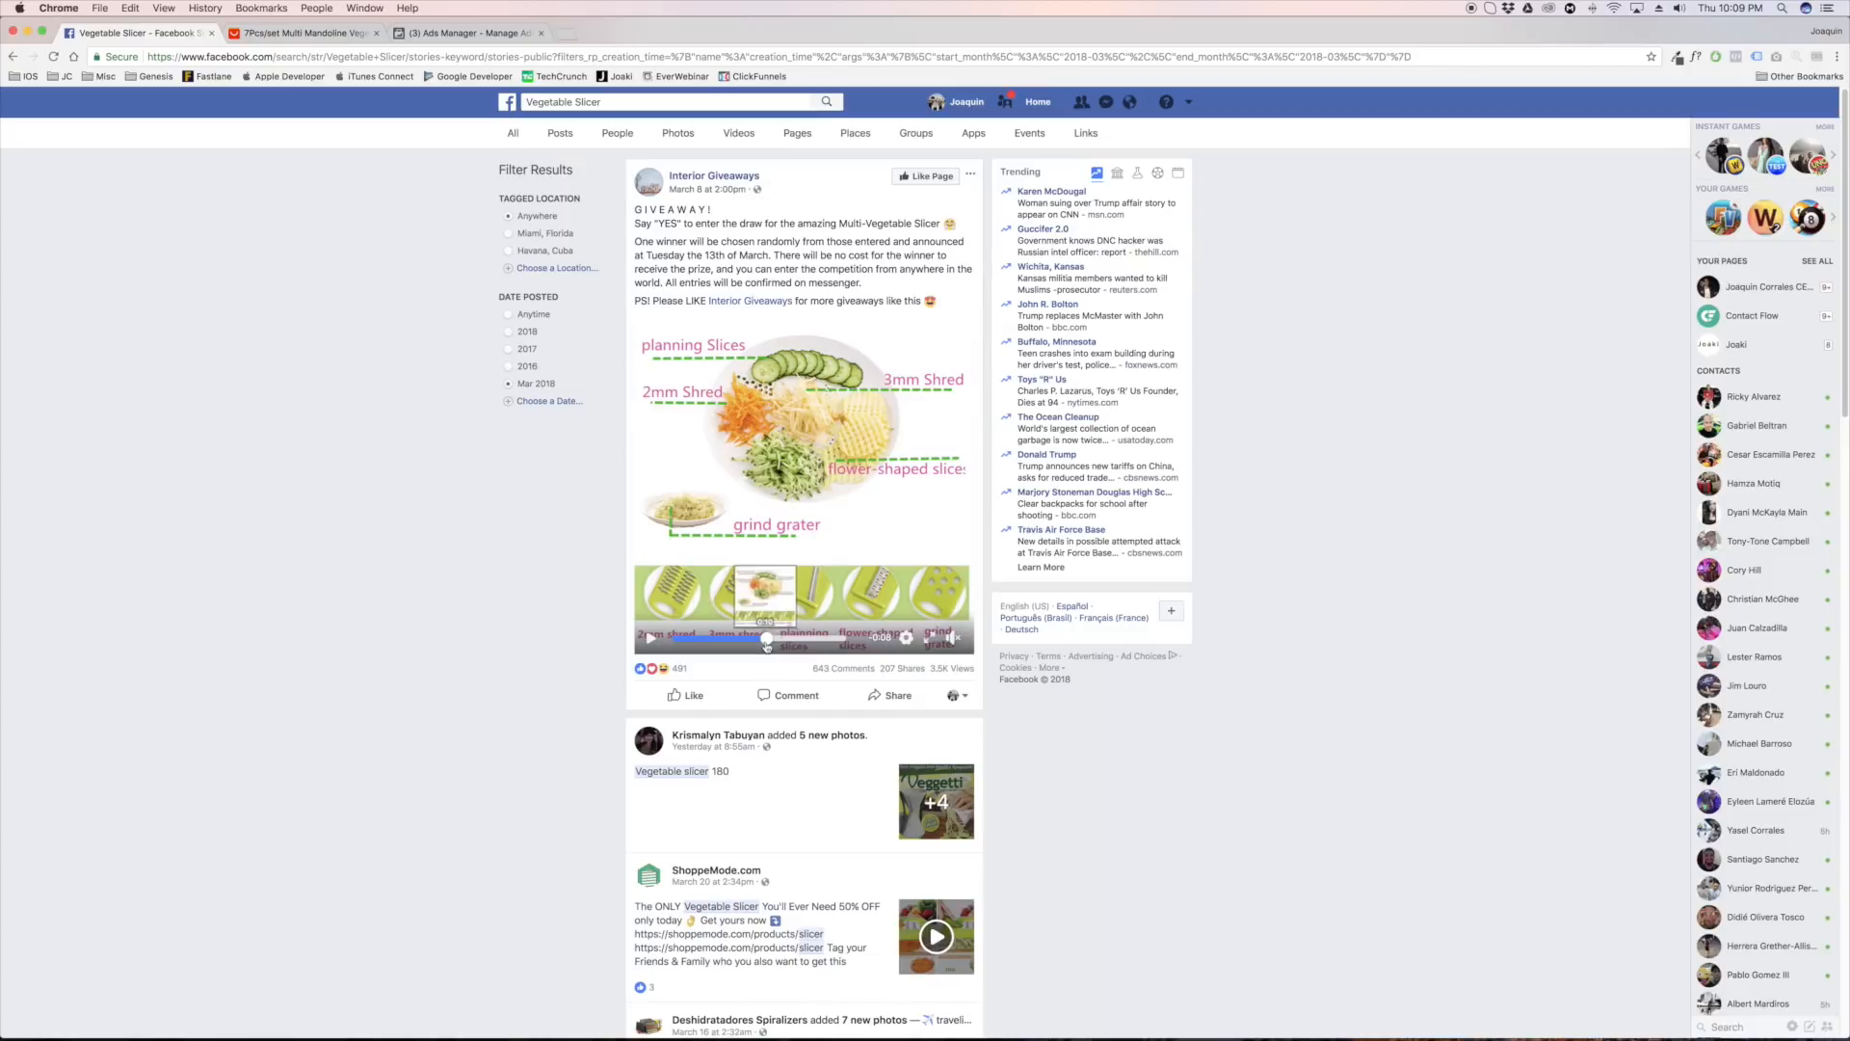
{"action": "left_click", "coordinate": [827, 639]}
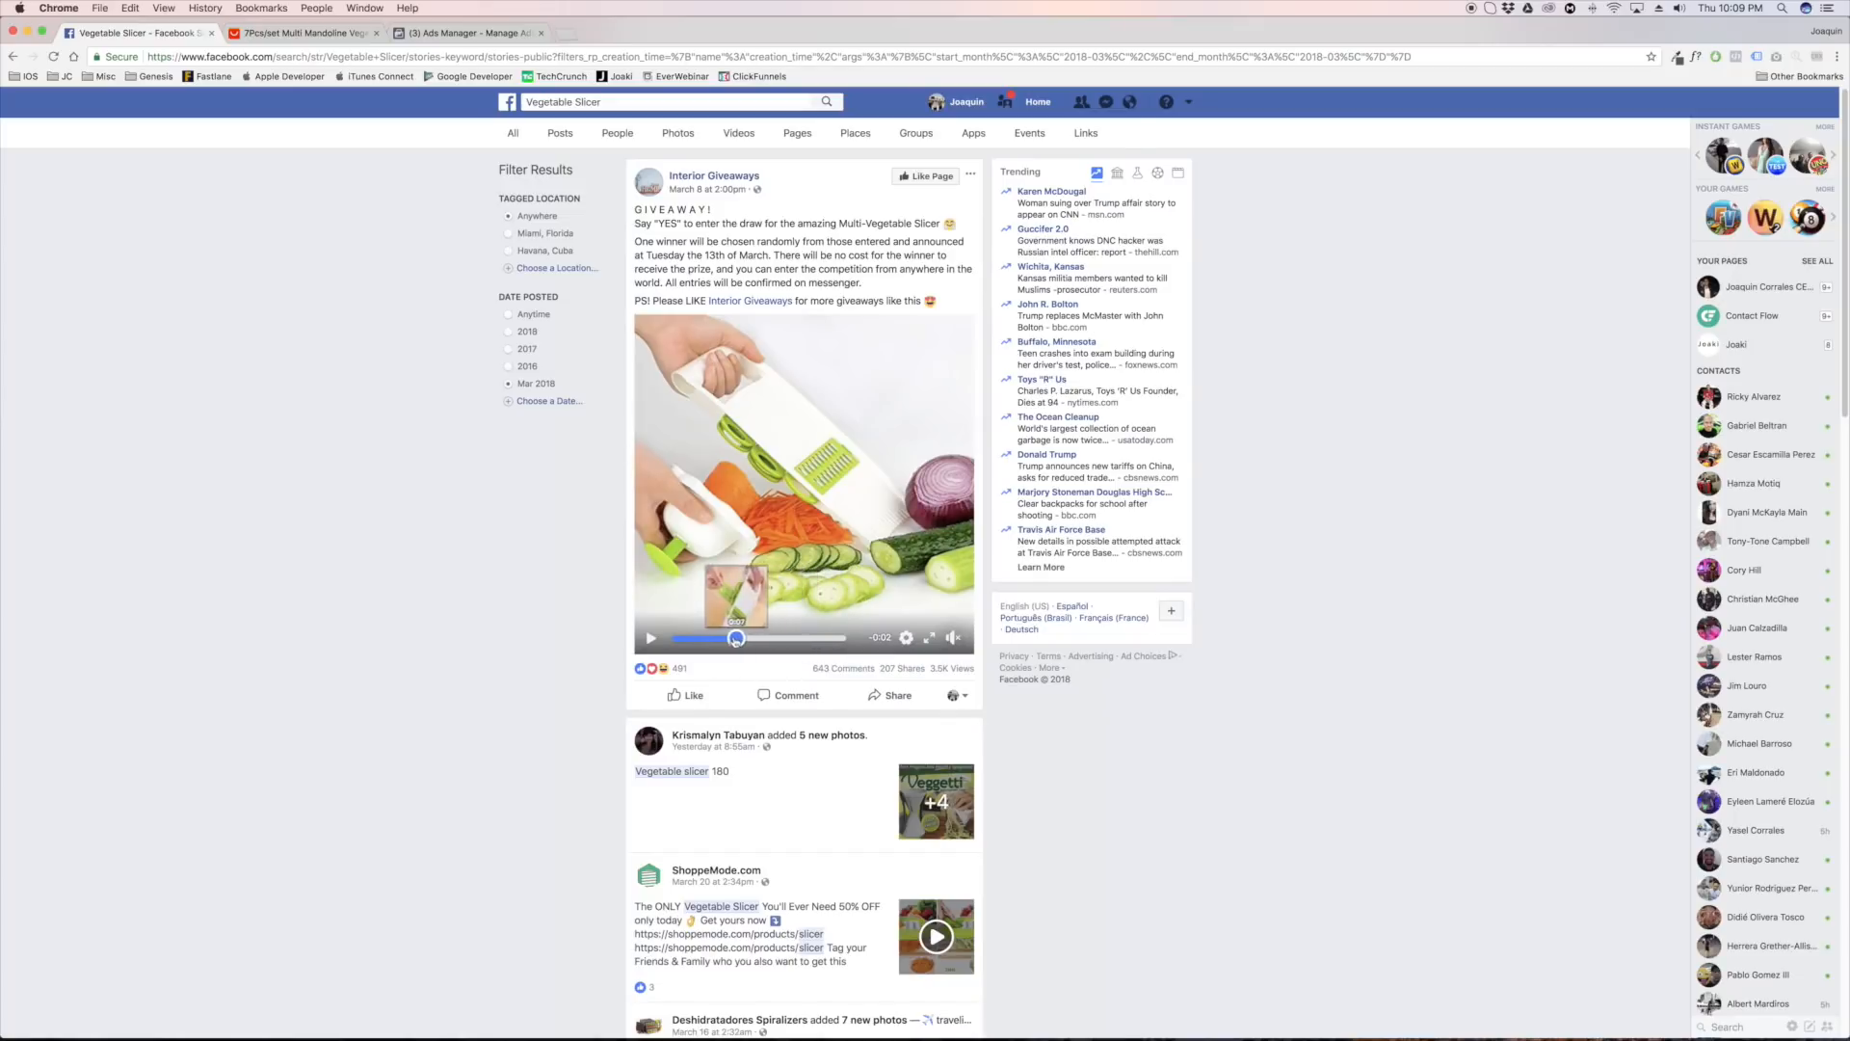
{"action": "left_click", "coordinate": [708, 639]}
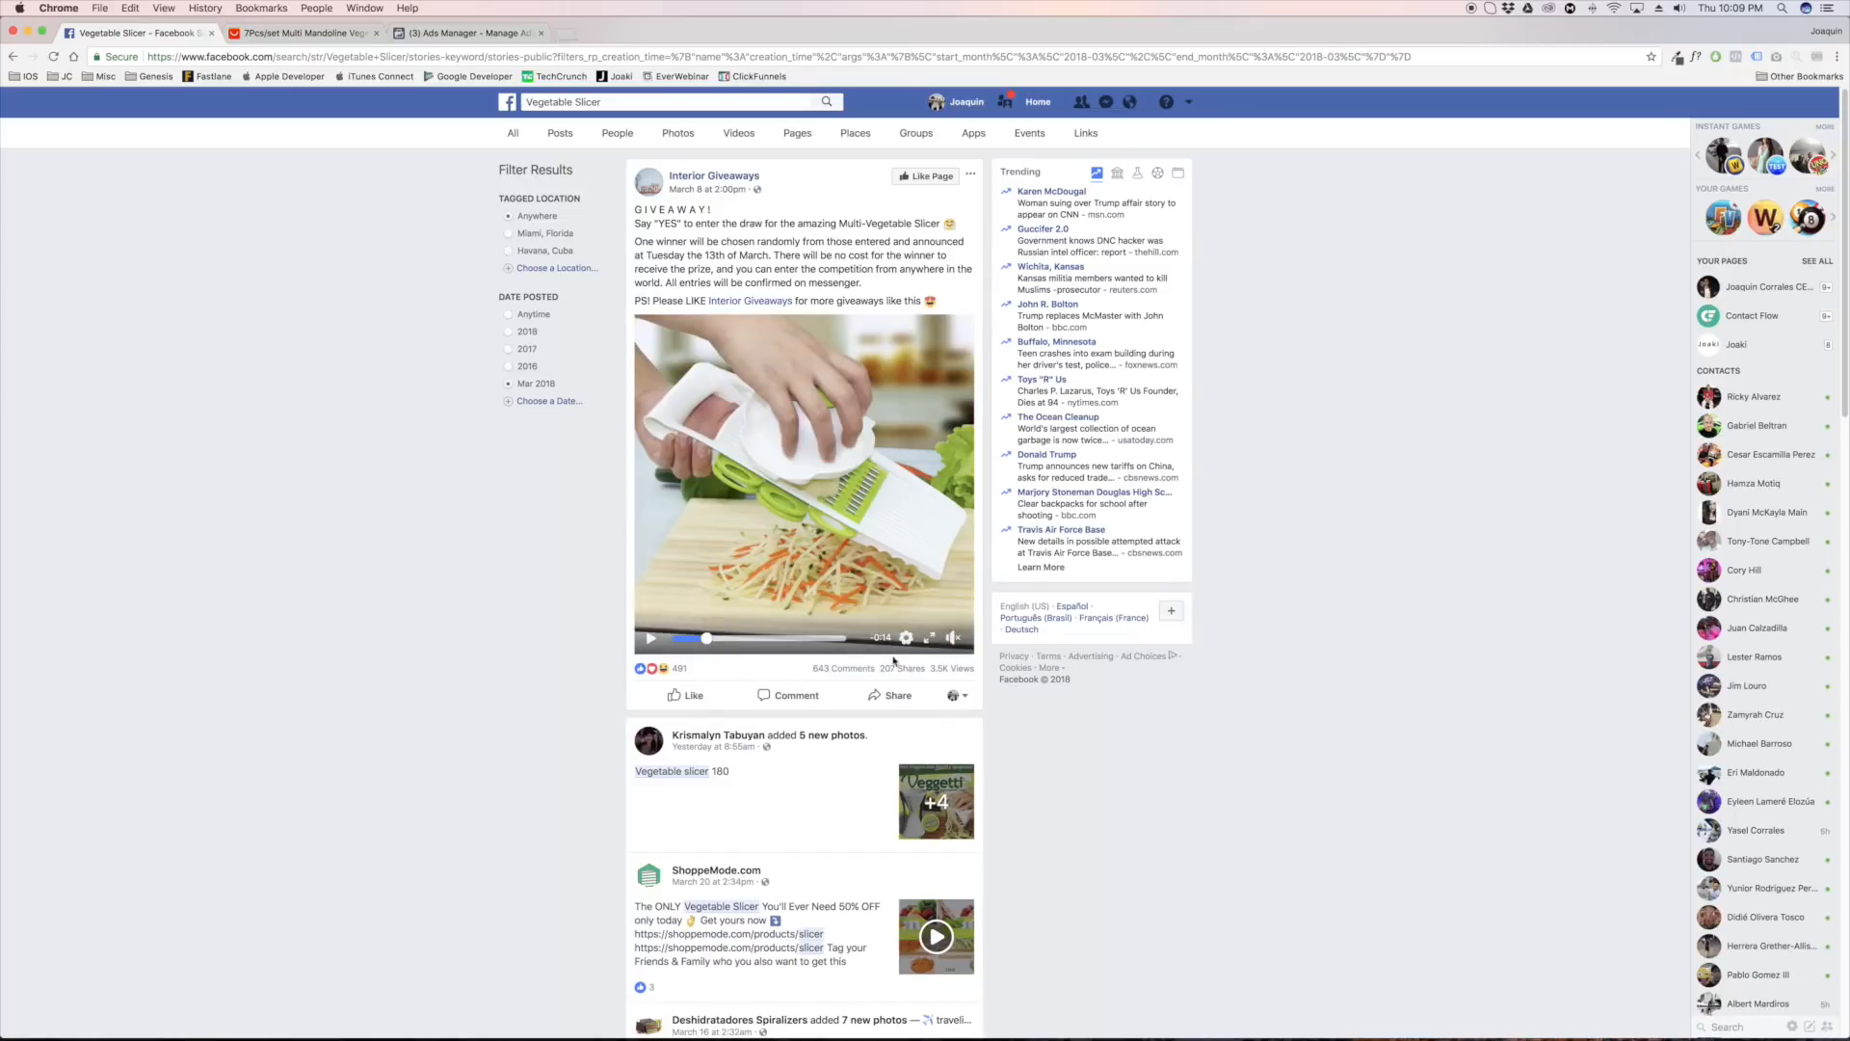
Expand the giveaway post's comments, load the previous ones and read through them
{"action": "left_click", "coordinate": [827, 669]}
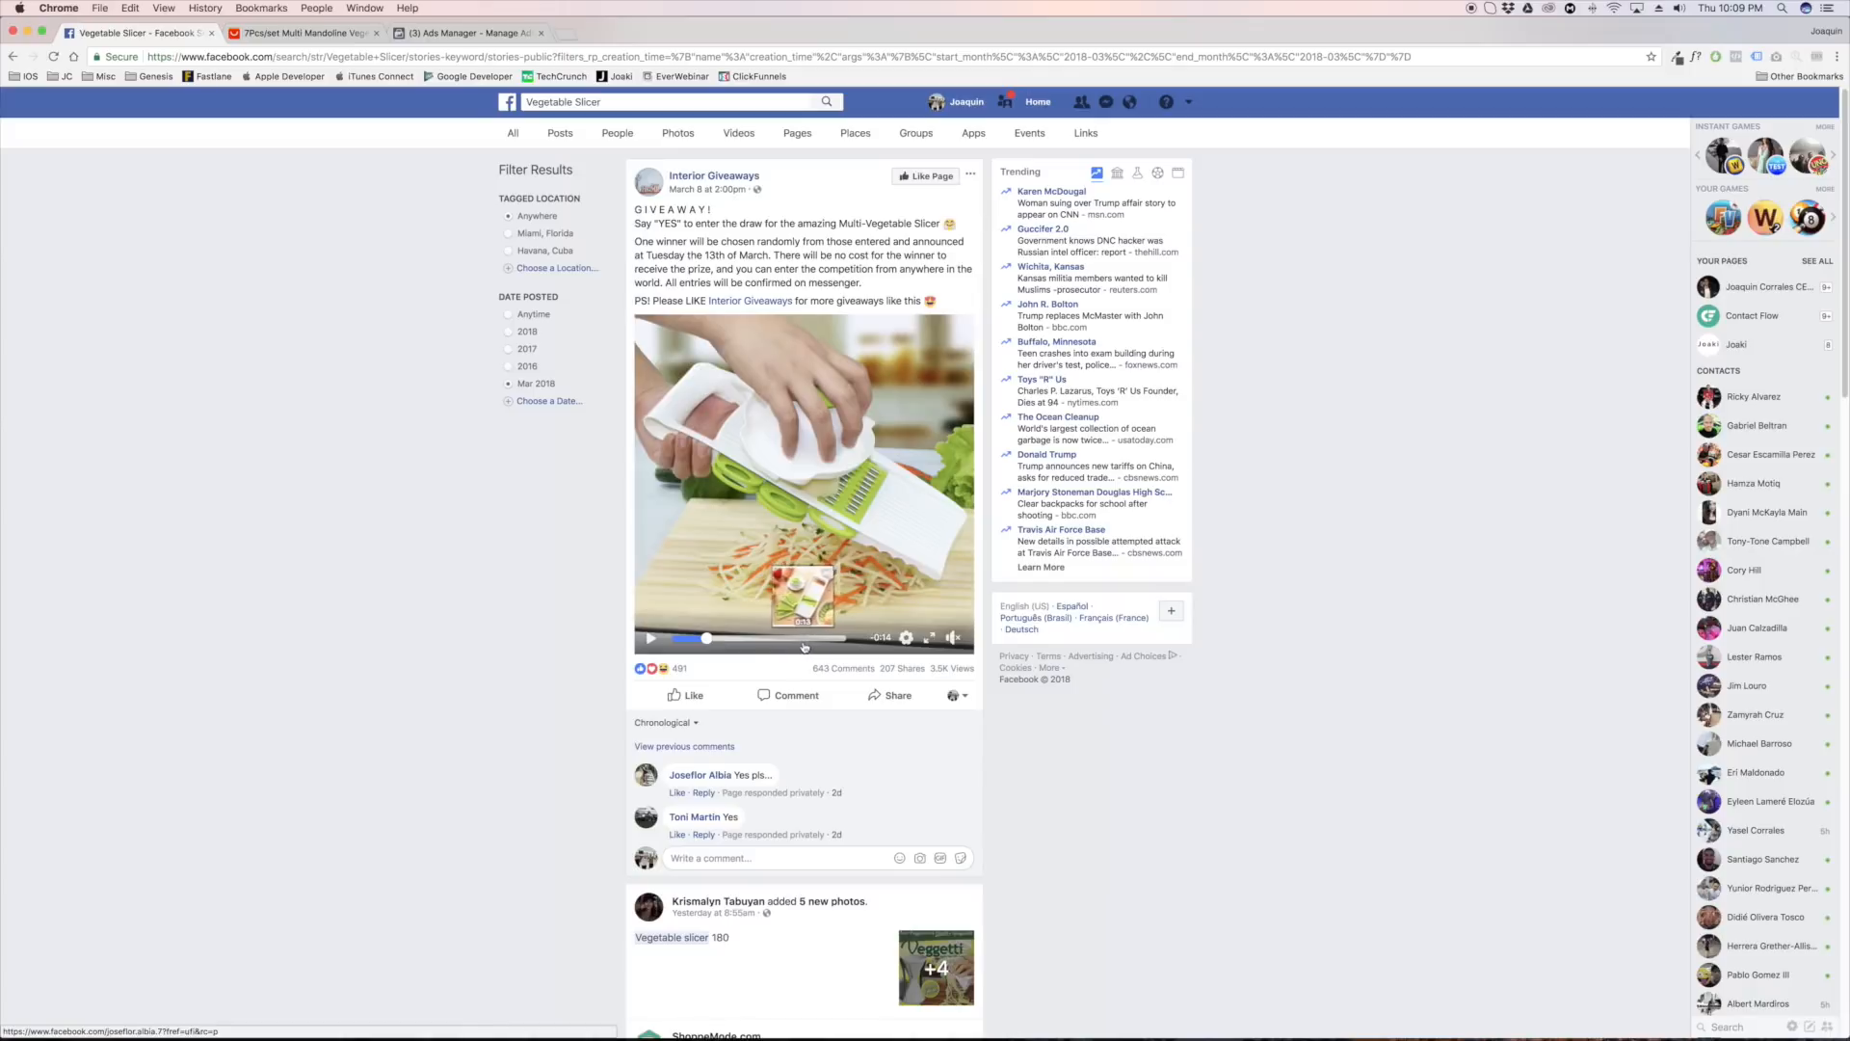
{"action": "left_click", "coordinate": [667, 748]}
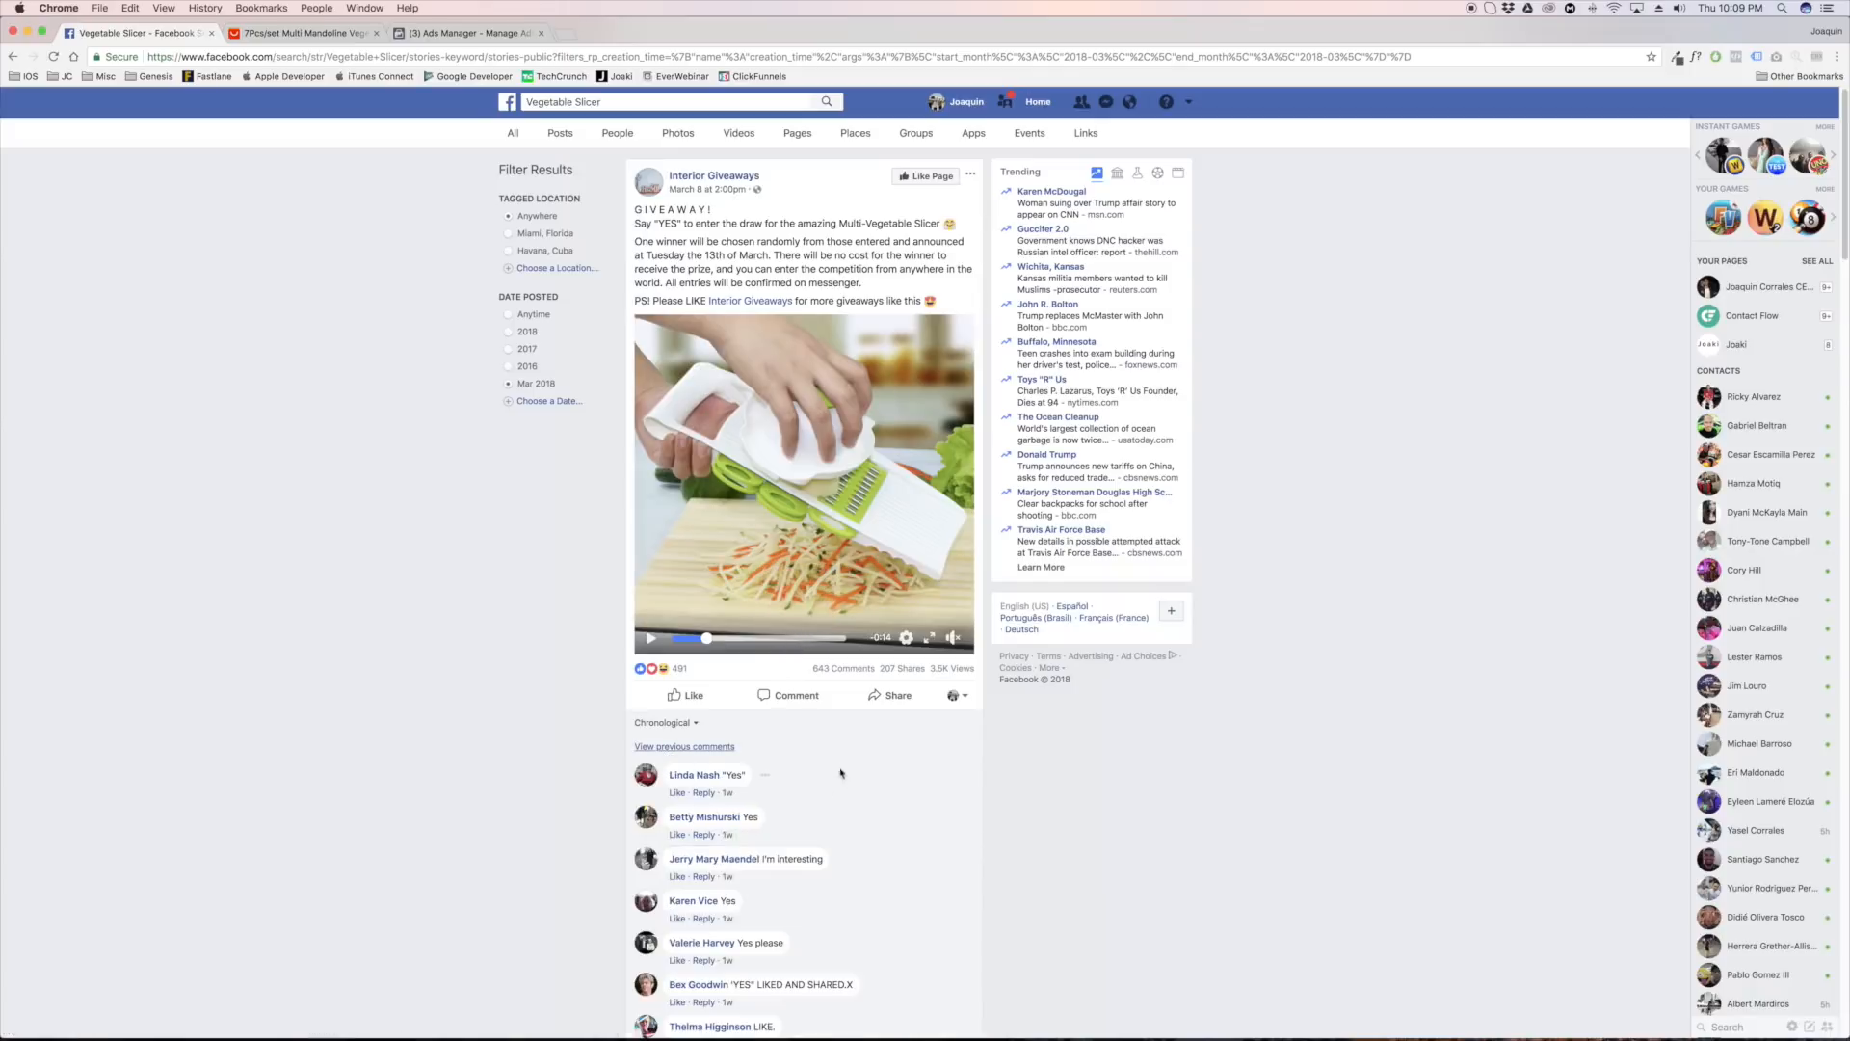
{"action": "scroll", "coordinate": [795, 781], "scroll_direction": "down", "scroll_amount": 10}
{"action": "scroll", "coordinate": [799, 763], "scroll_direction": "down", "scroll_amount": 5}
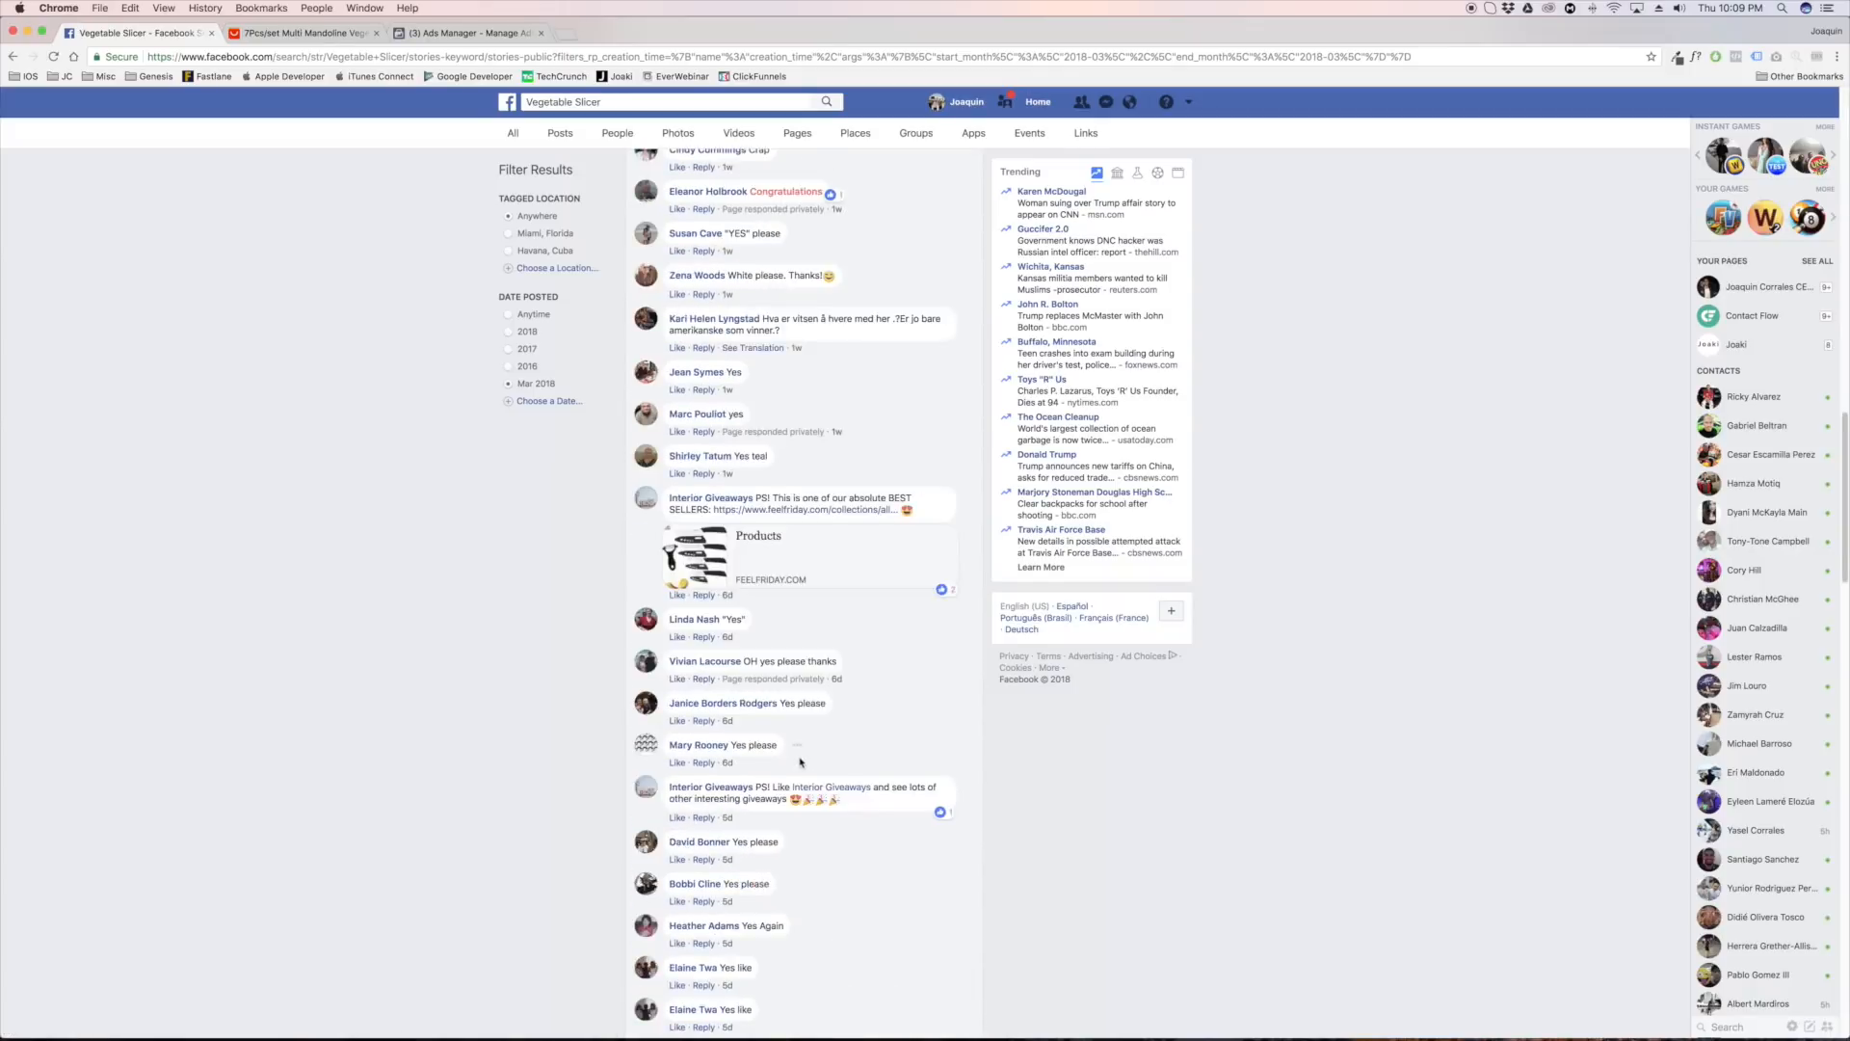
{"action": "scroll", "coordinate": [770, 722], "scroll_direction": "up", "scroll_amount": 15}
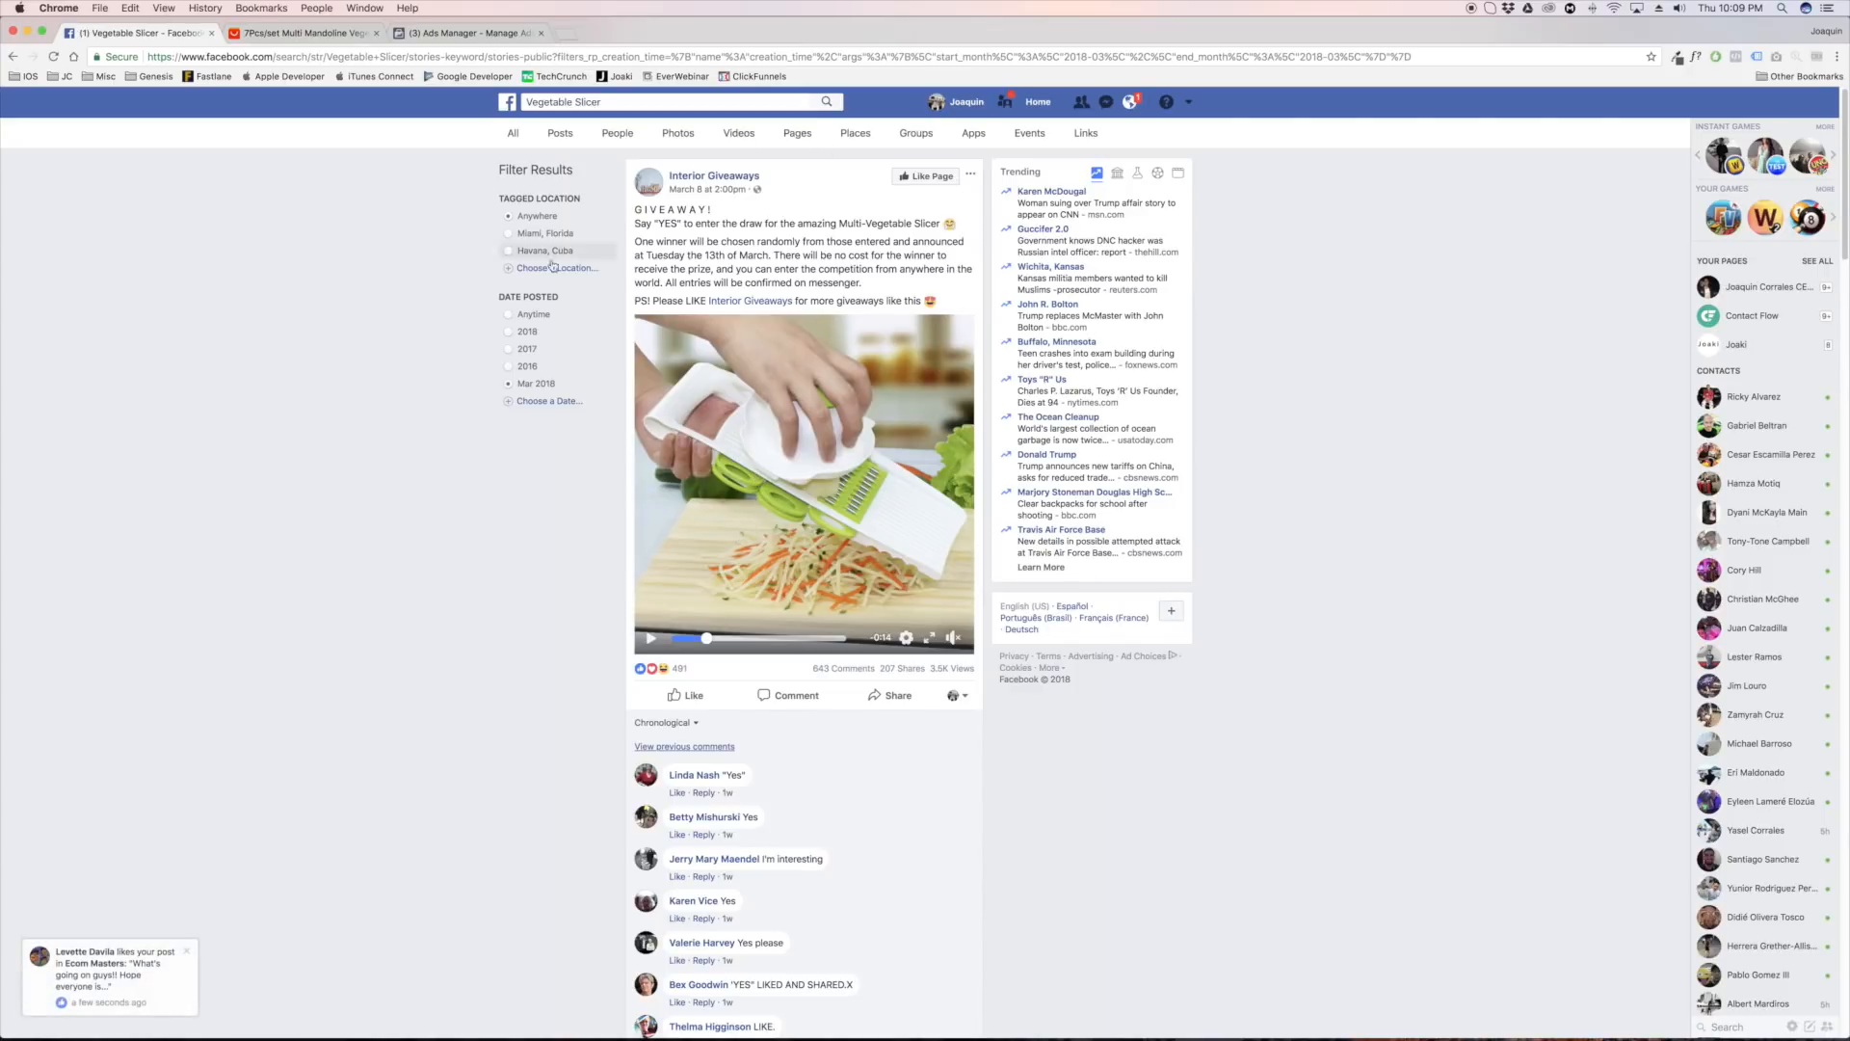
Examine the giveaway post's caption, highlighting its text from the heading to the closing line
{"action": "left_click_drag", "start_coordinate": [634, 209], "coordinate": [941, 305]}
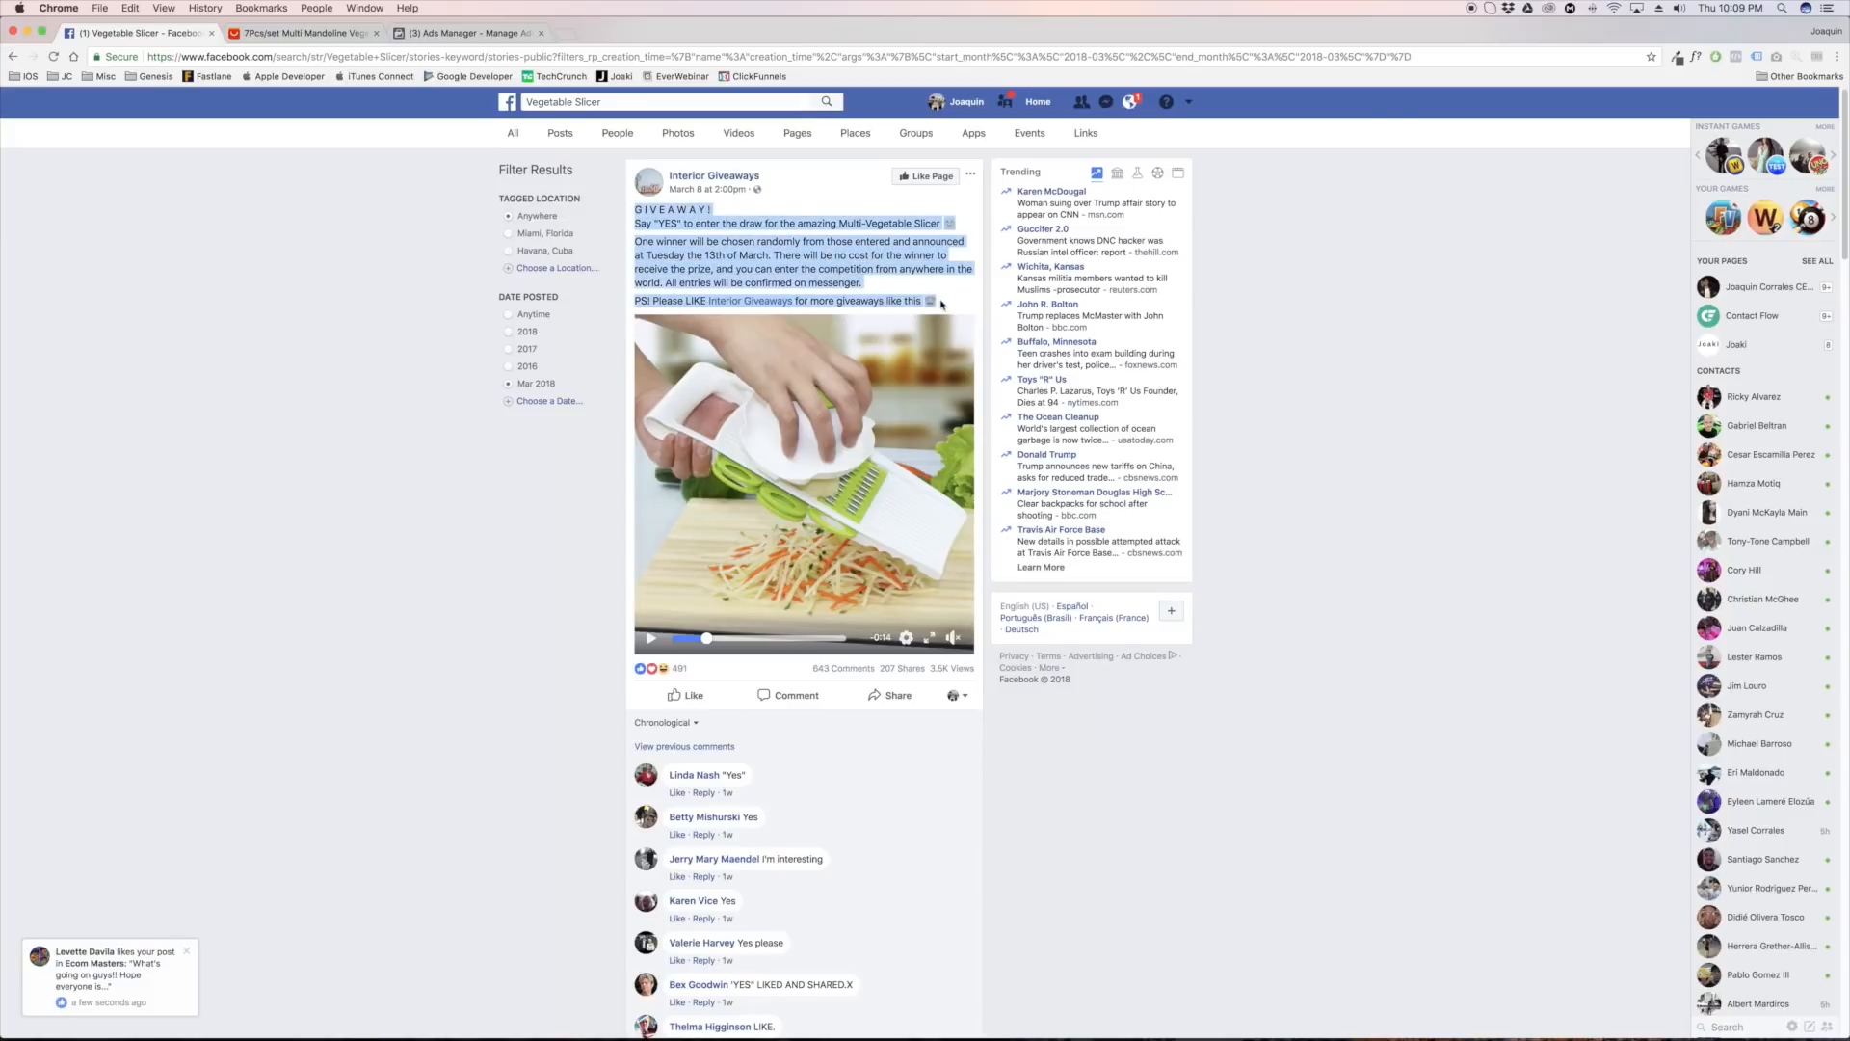
{"action": "left_click", "coordinate": [927, 271]}
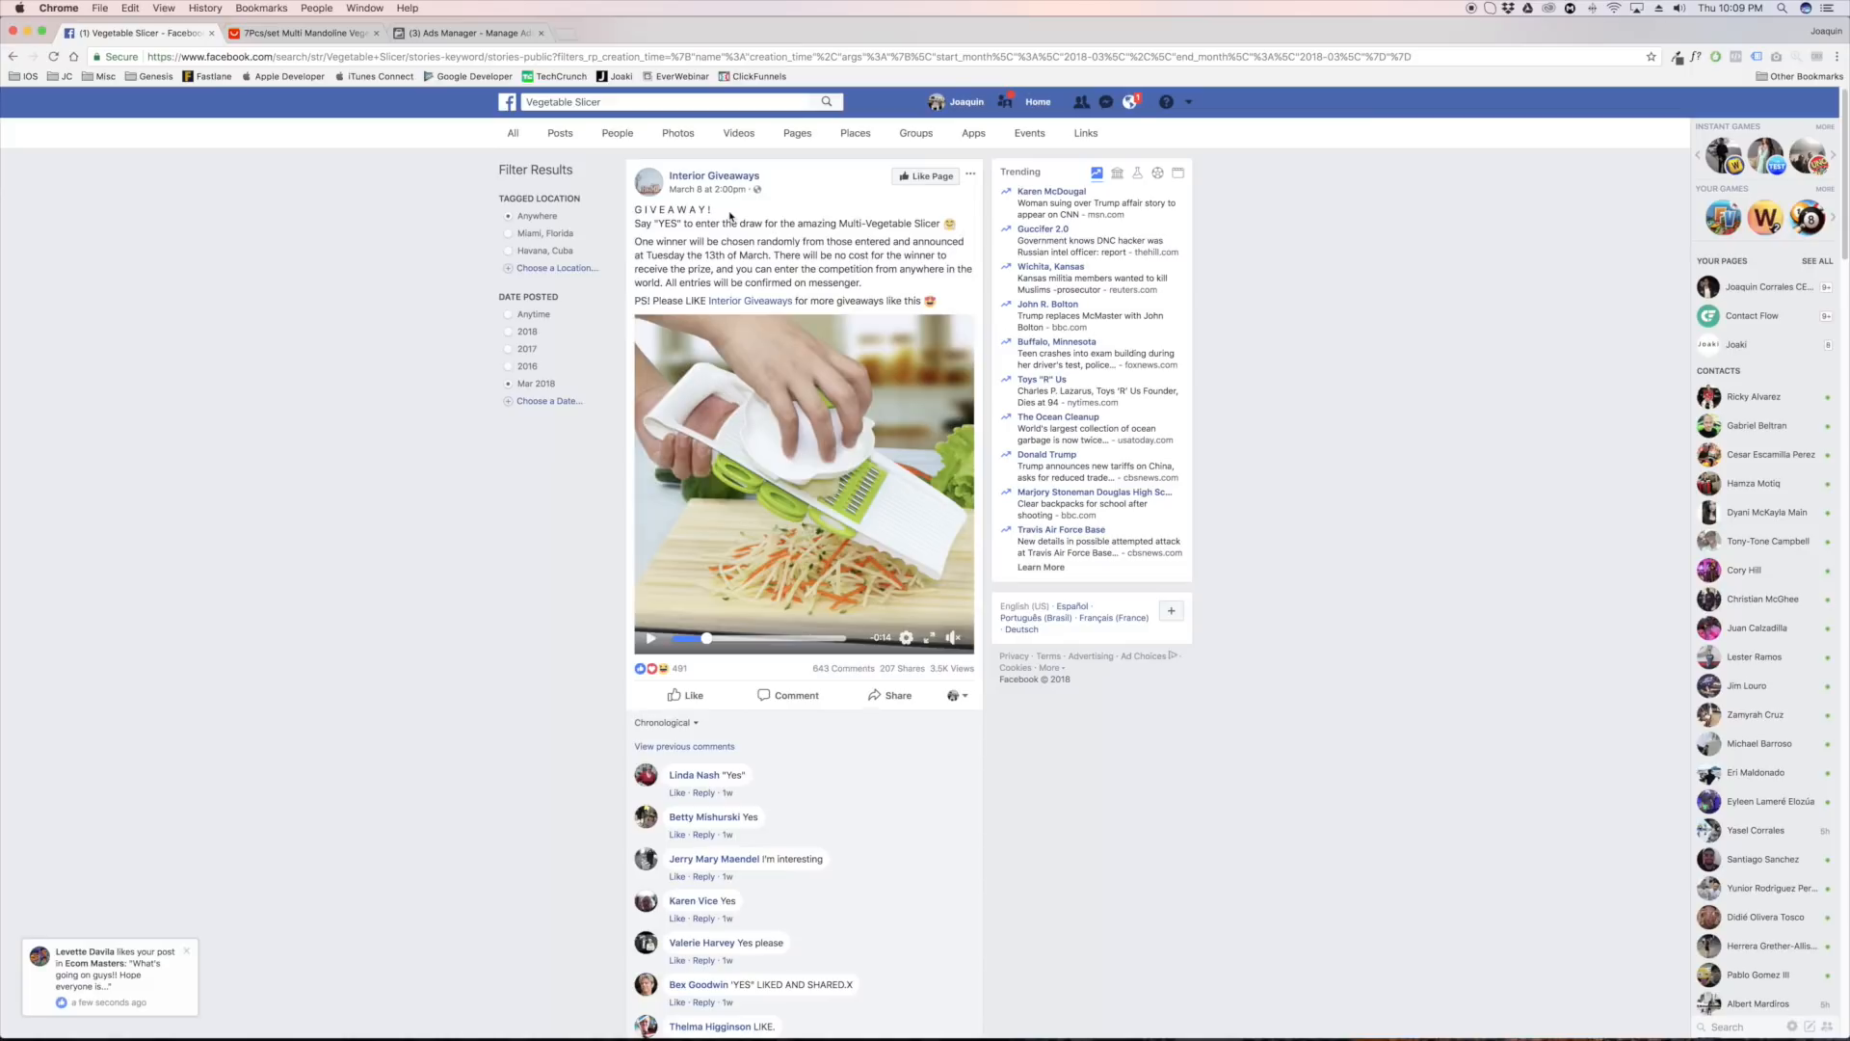
{"action": "left_click_drag", "start_coordinate": [636, 214], "coordinate": [738, 254]}
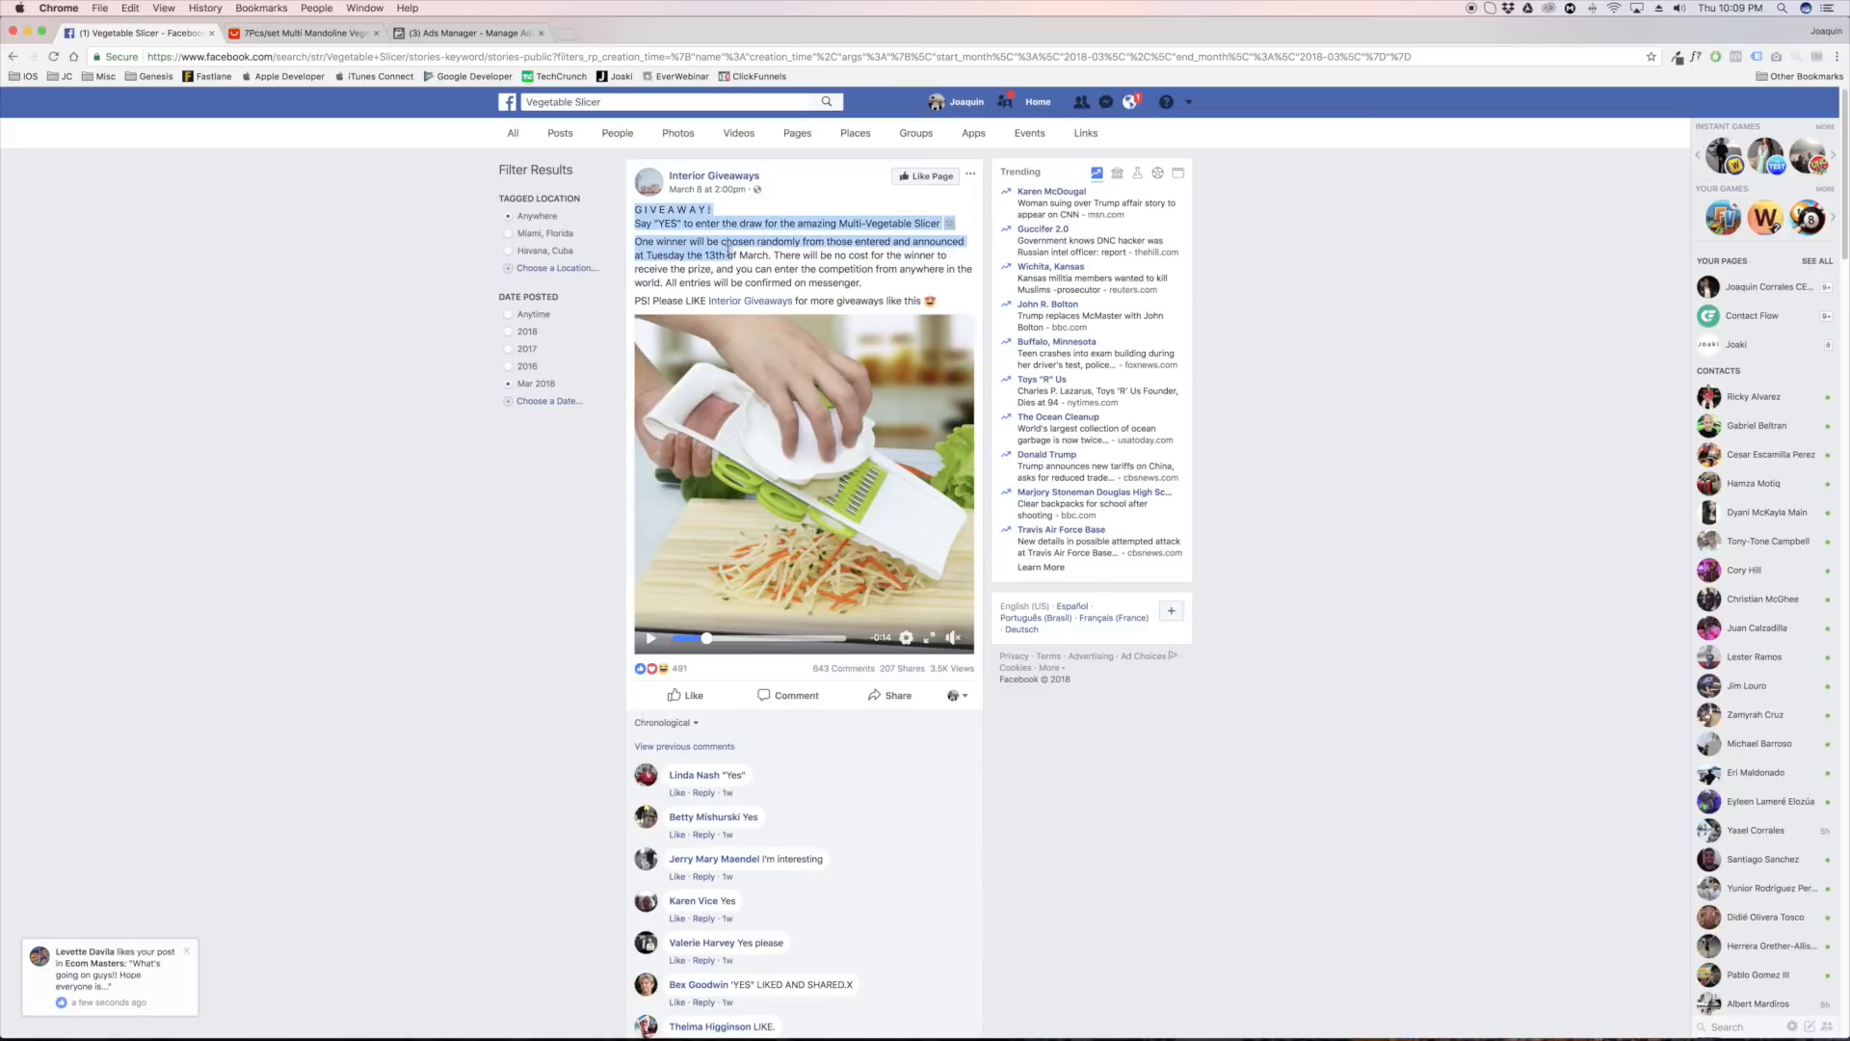
{"action": "left_click", "coordinate": [652, 223]}
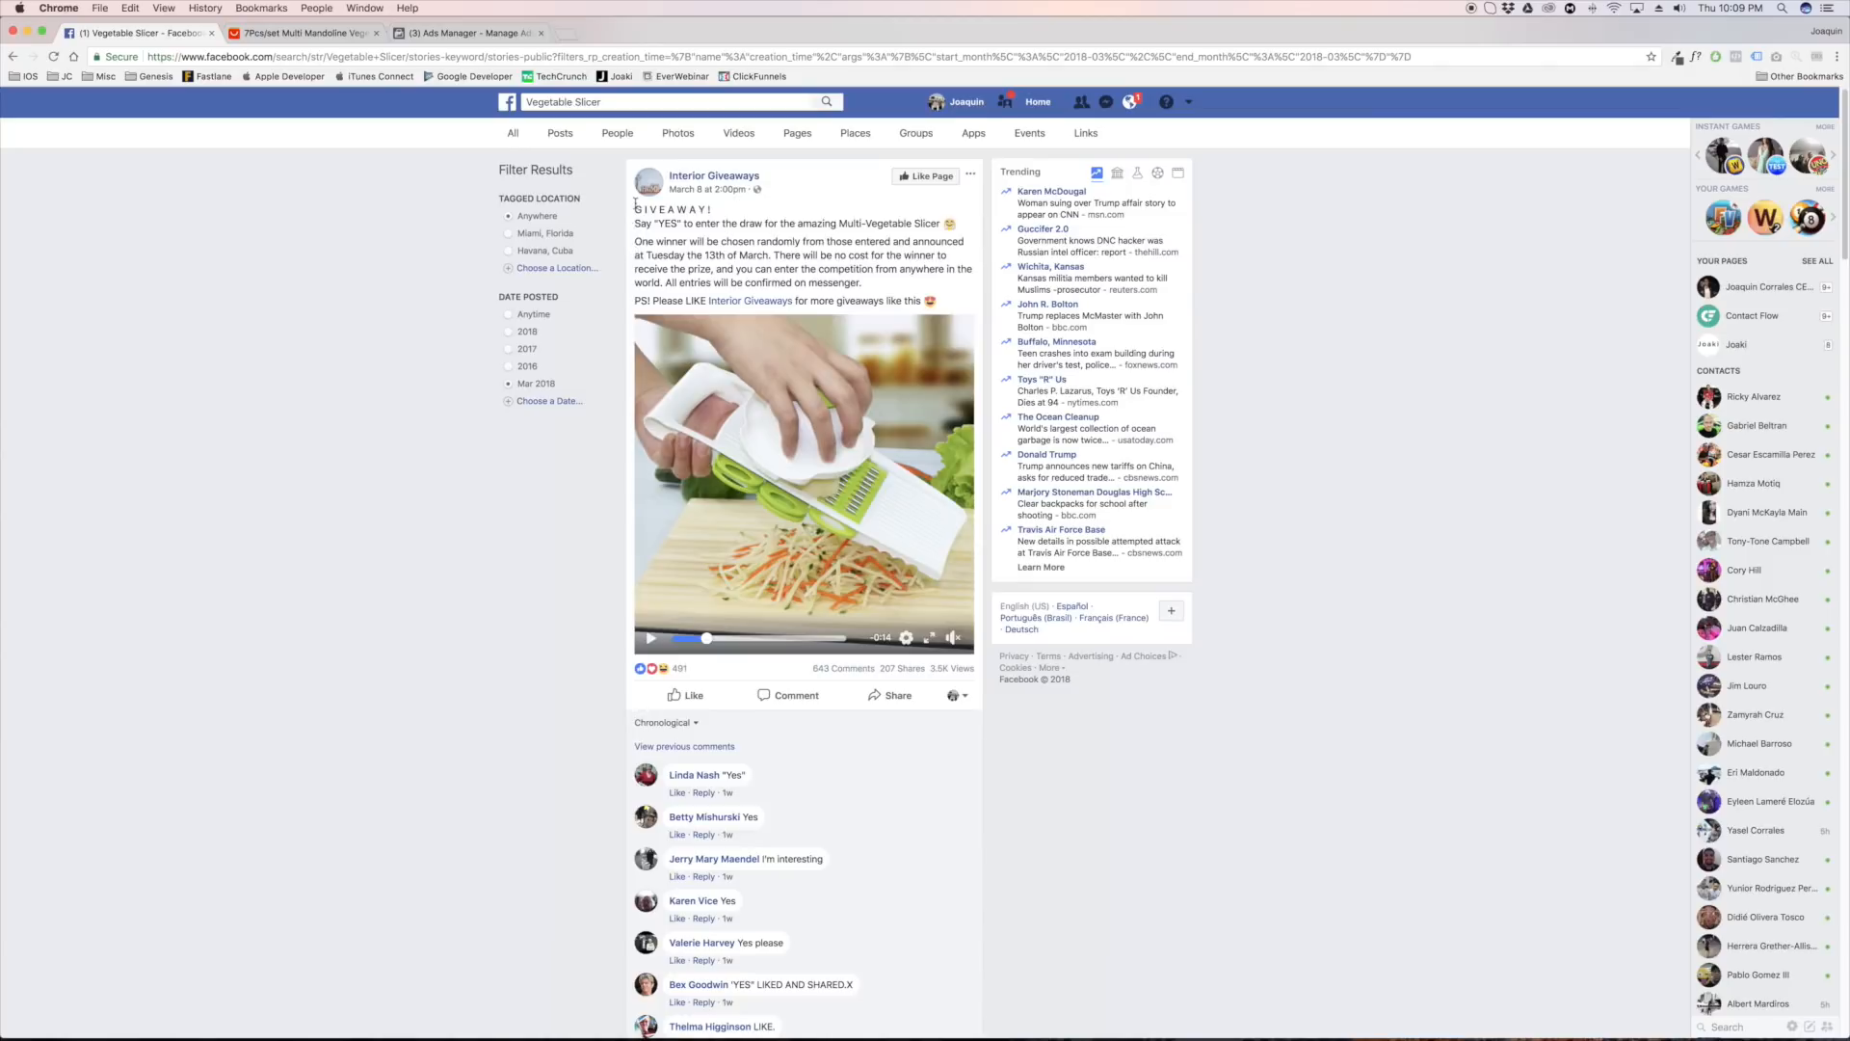
{"action": "left_click_drag", "start_coordinate": [636, 204], "coordinate": [946, 305]}
{"action": "left_click", "coordinate": [946, 304]}
Show the giveaway video's URL and copy it
{"action": "right_click", "coordinate": [889, 441]}
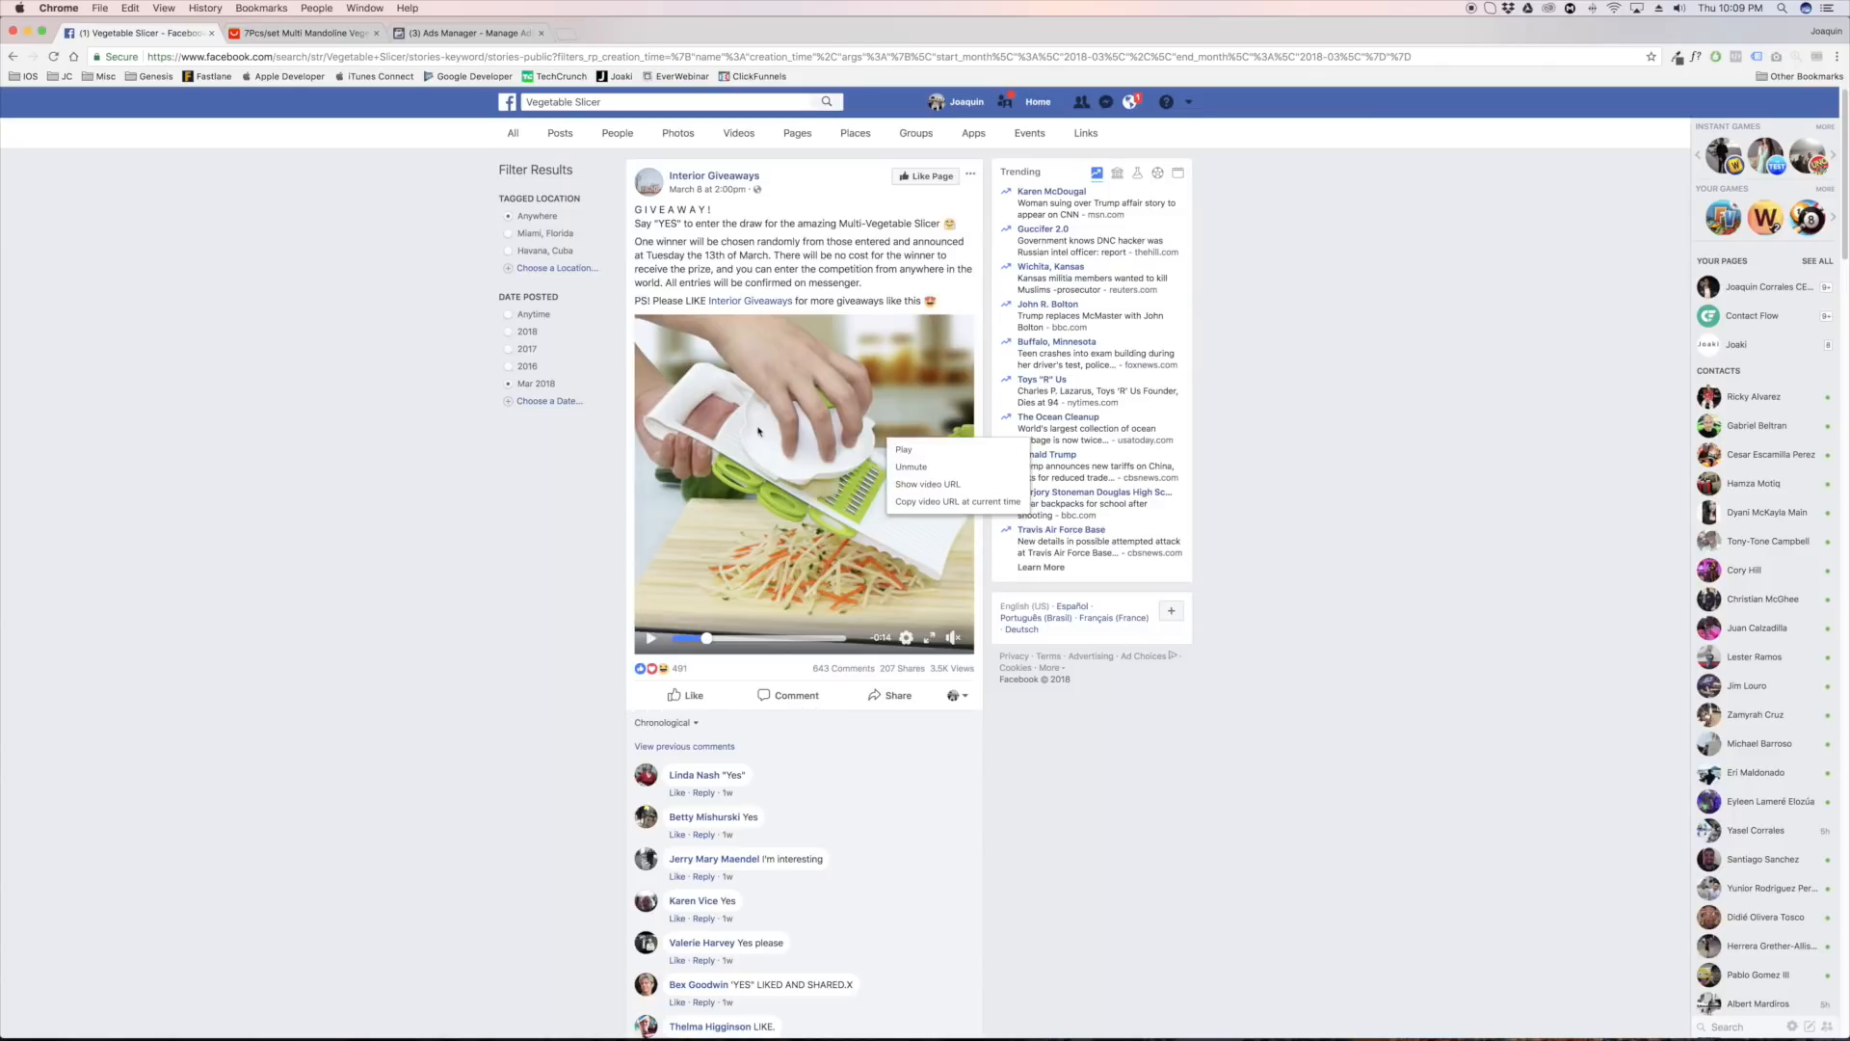
{"action": "left_click", "coordinate": [923, 485]}
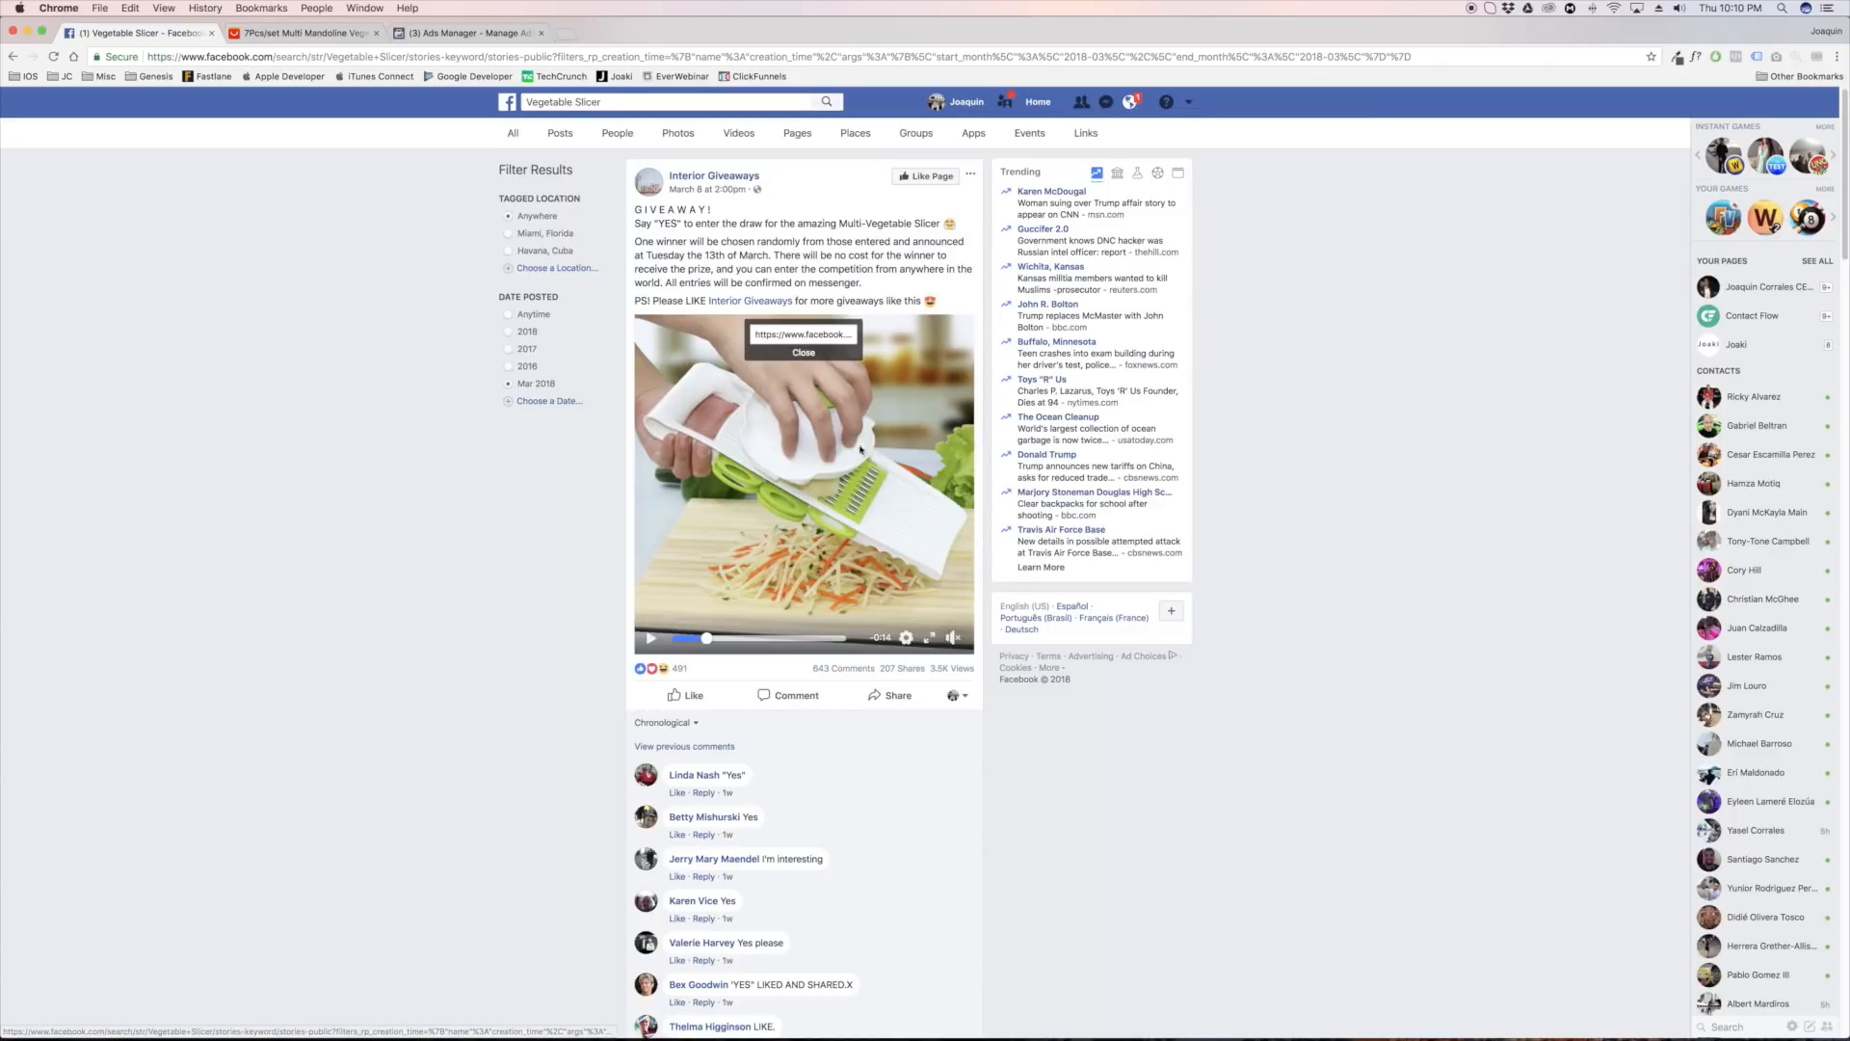
{"action": "left_click", "coordinate": [785, 333]}
{"action": "key", "text": "super+c"}
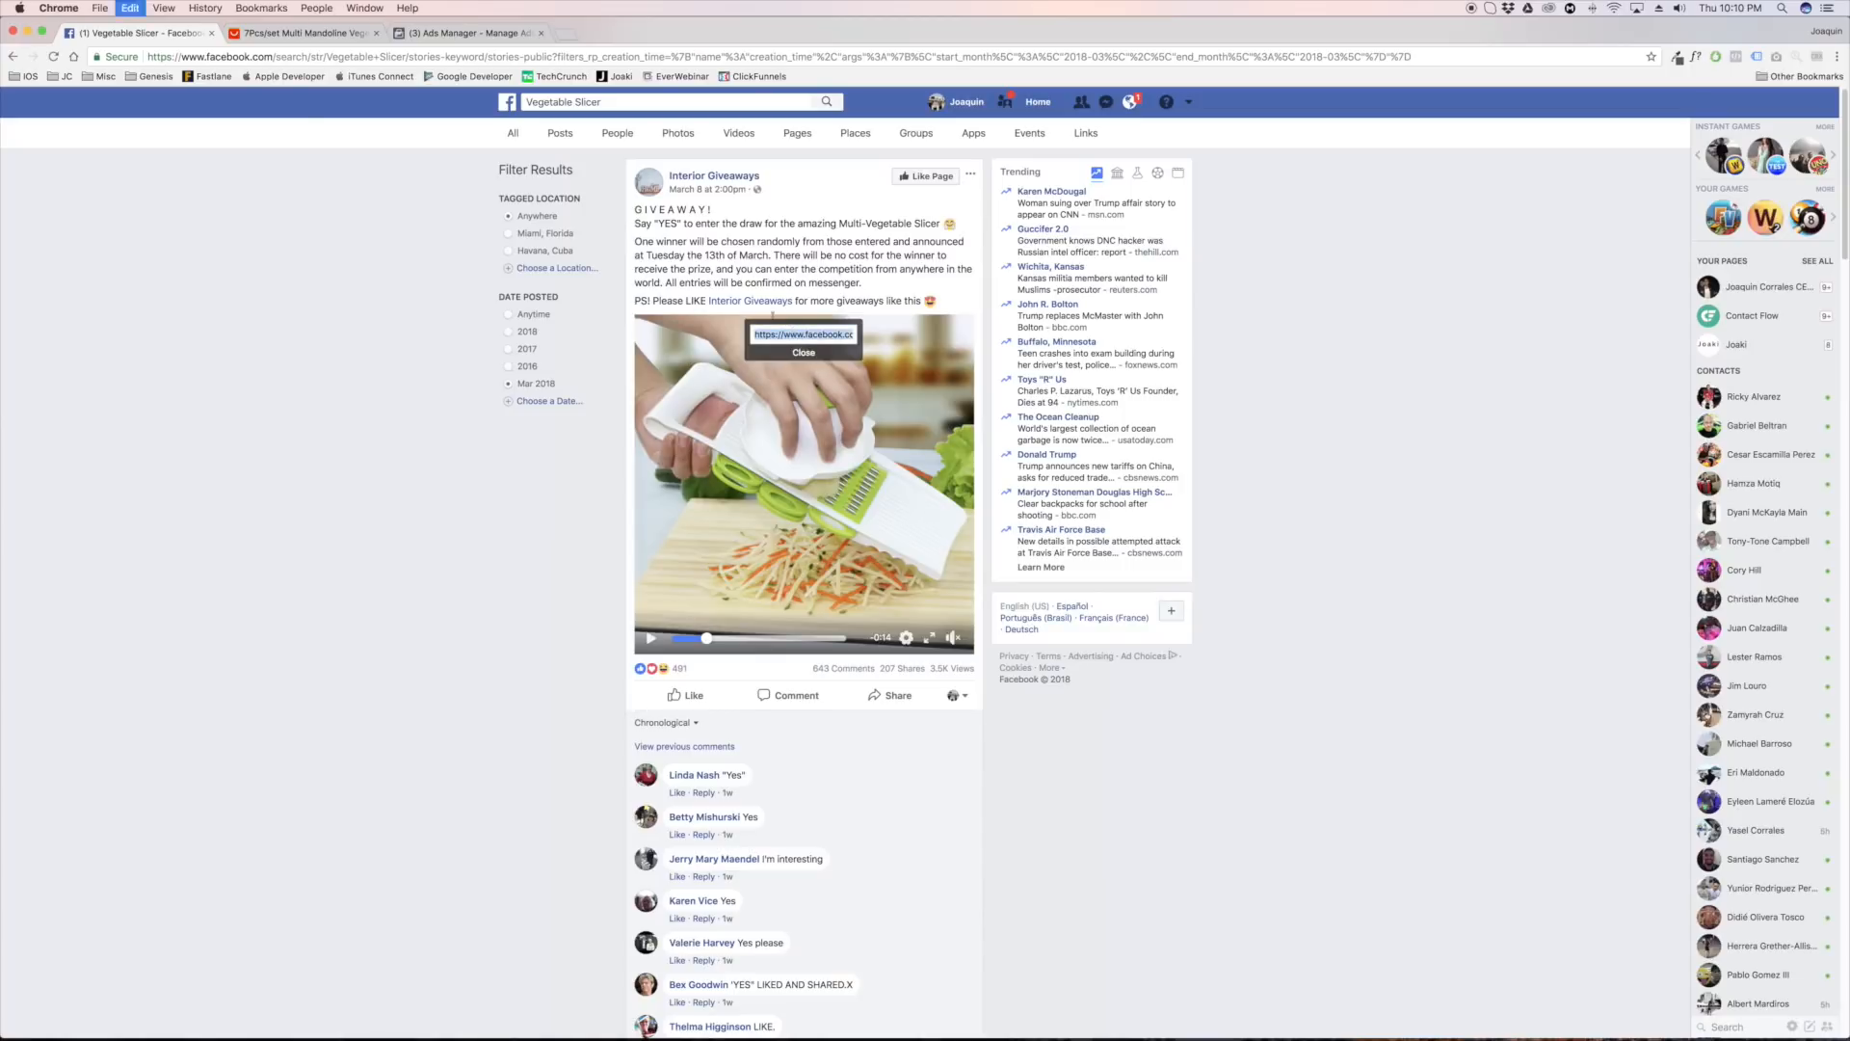
Open fbdown.net in a new browser tab and submit the copied video link for download
{"action": "left_click", "coordinate": [568, 33]}
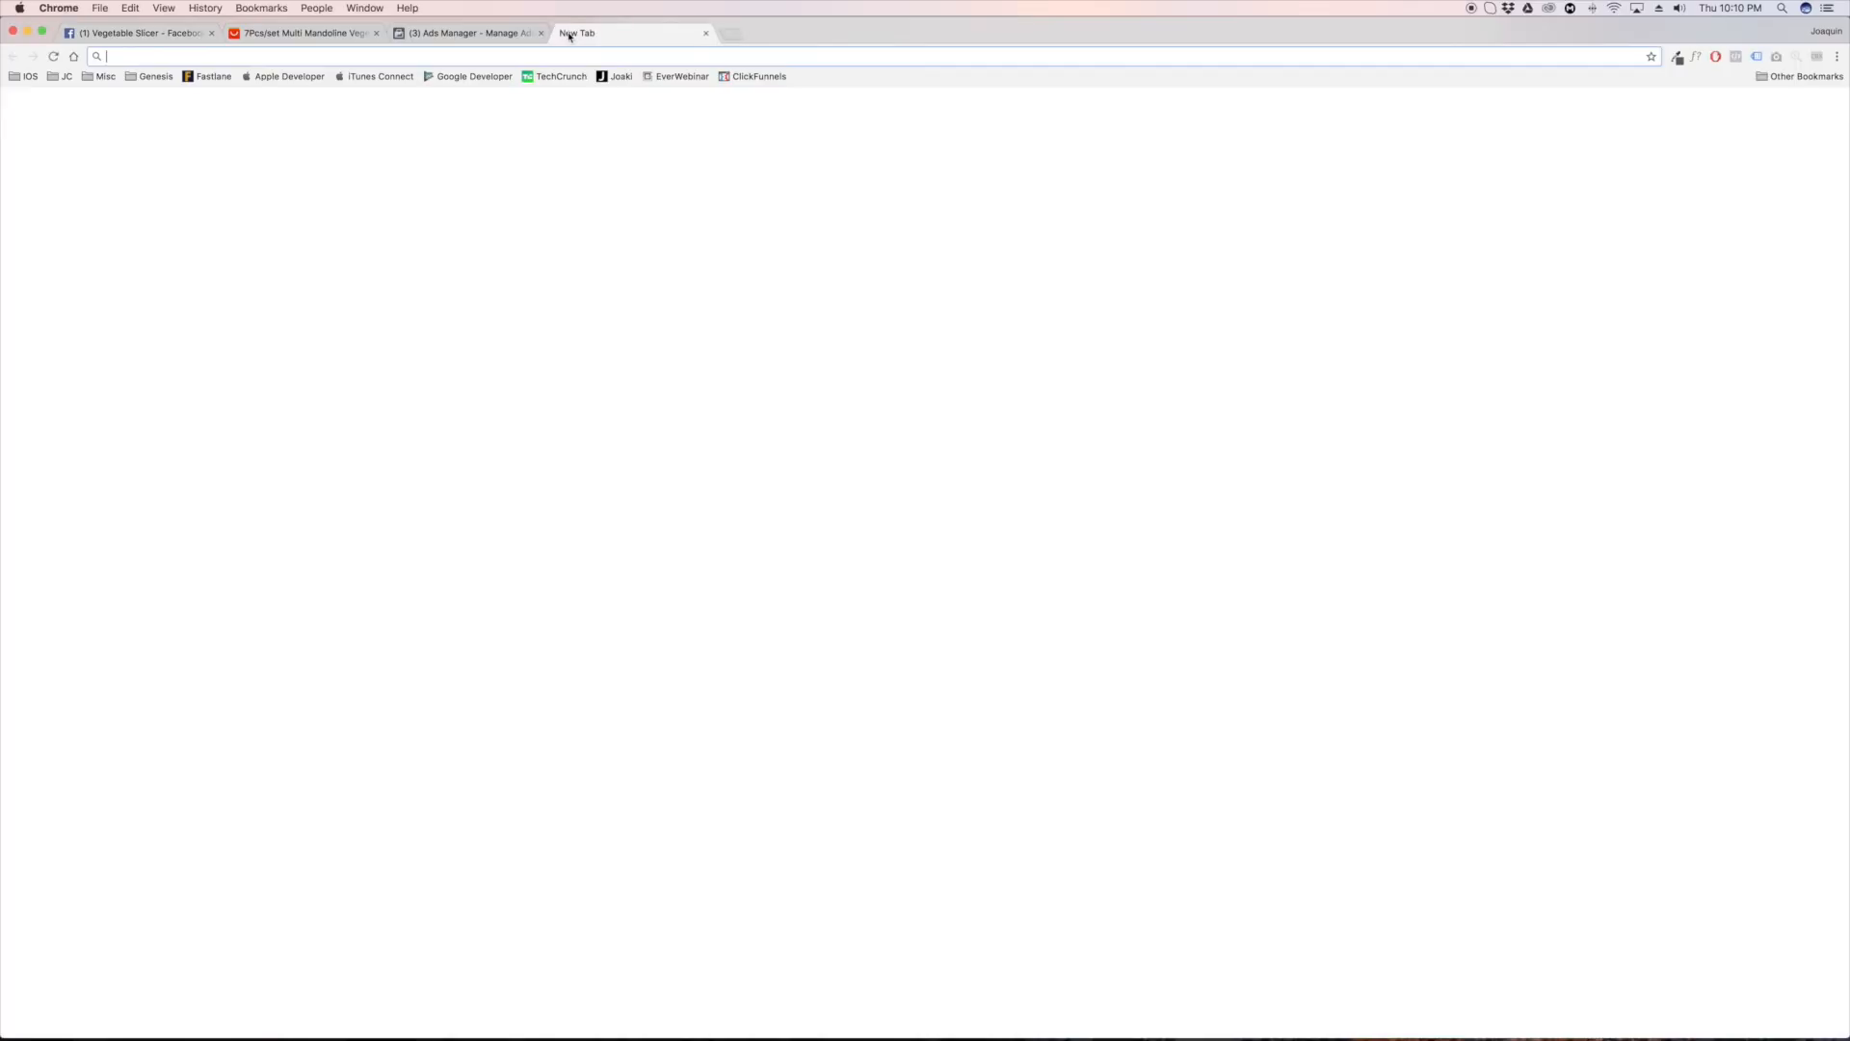
{"action": "type", "text": "fbdown"}
{"action": "key", "text": "Return"}
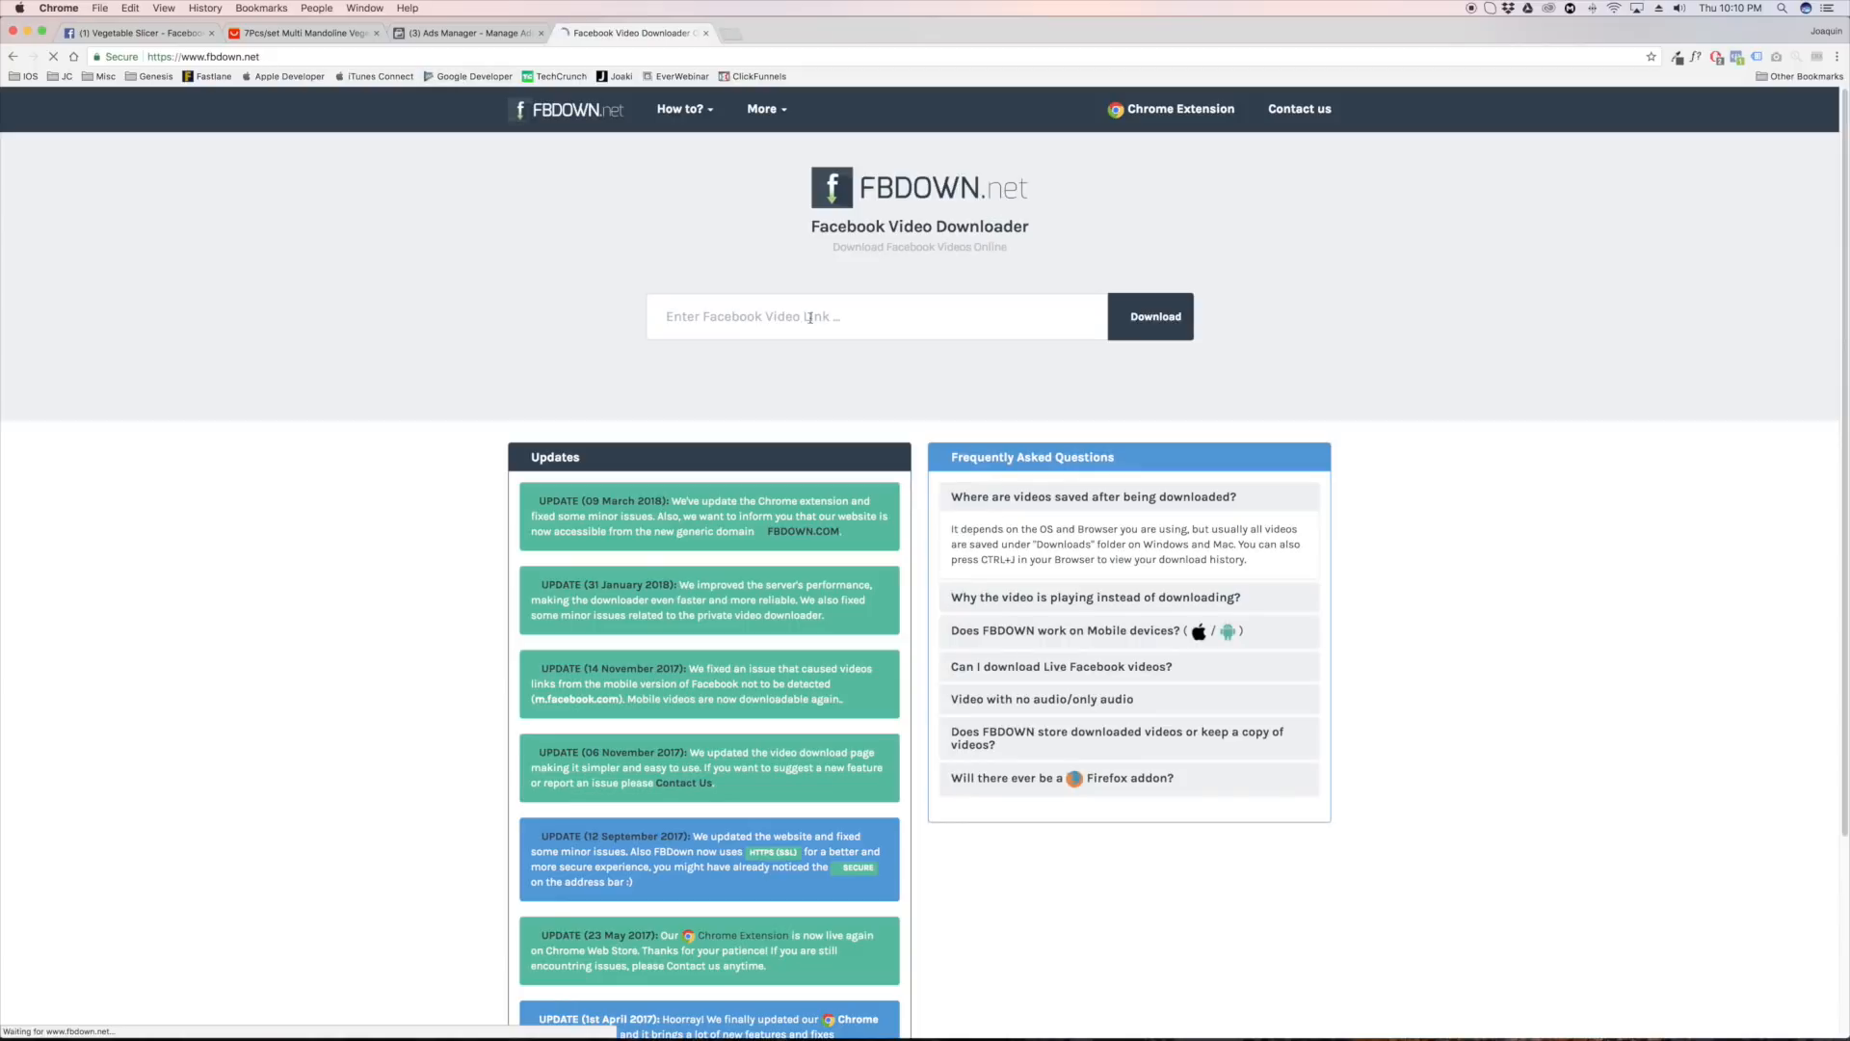
{"action": "left_click", "coordinate": [778, 318]}
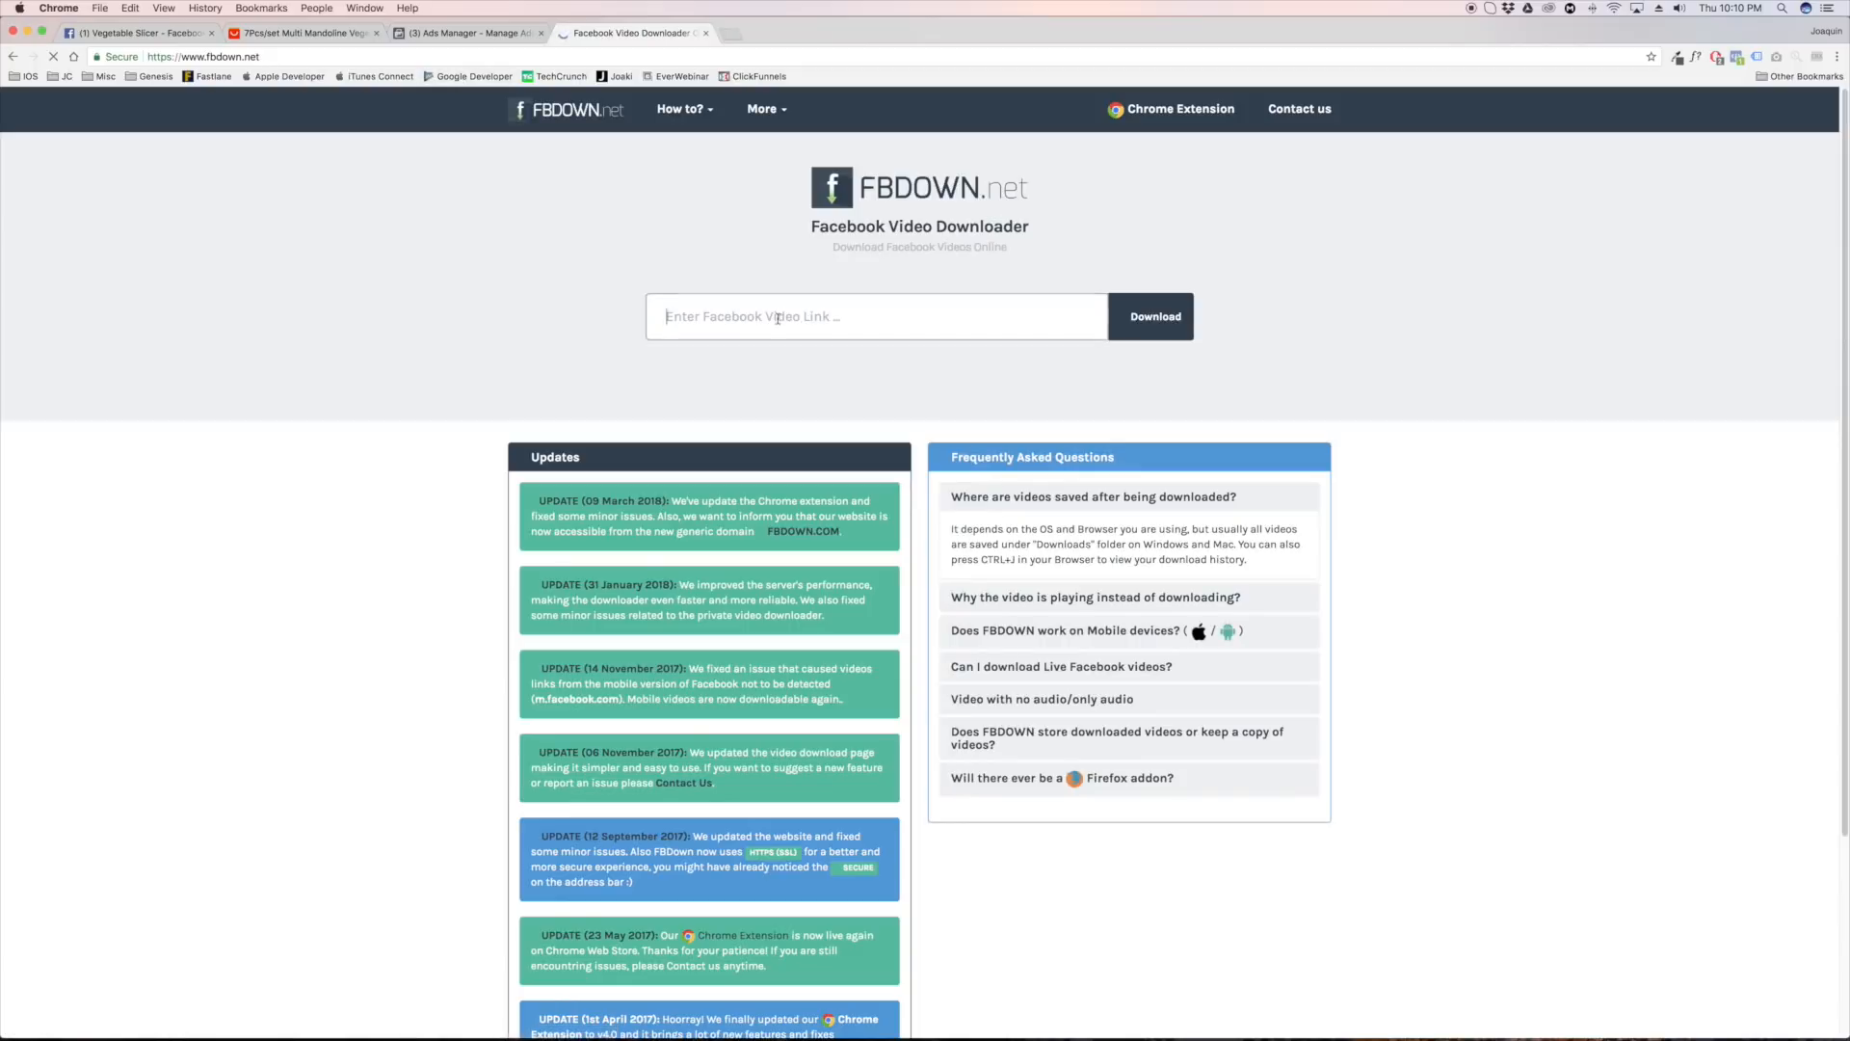
{"action": "key", "text": "super+v"}
{"action": "left_click", "coordinate": [1156, 317]}
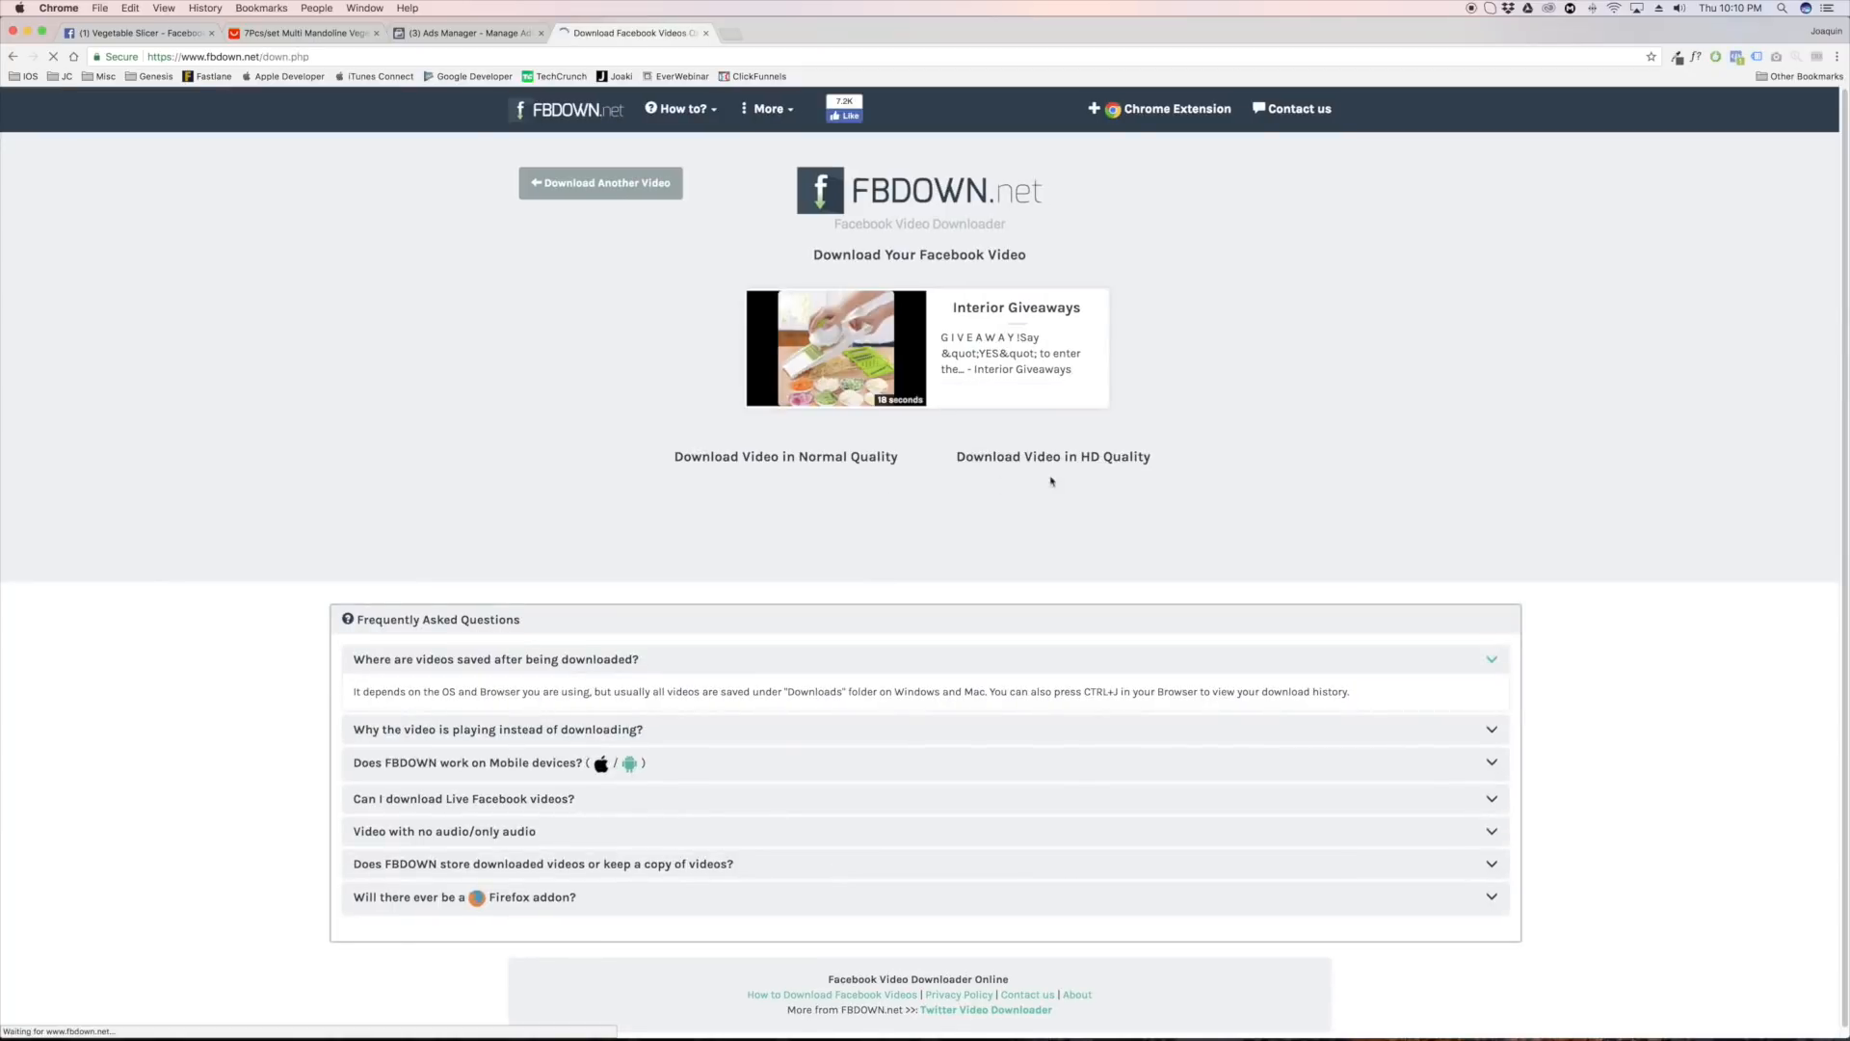
Save the HD-quality video to the Desktop as an MPEG-4 movie and return to the Facebook giveaway post
{"action": "left_click", "coordinate": [1057, 459]}
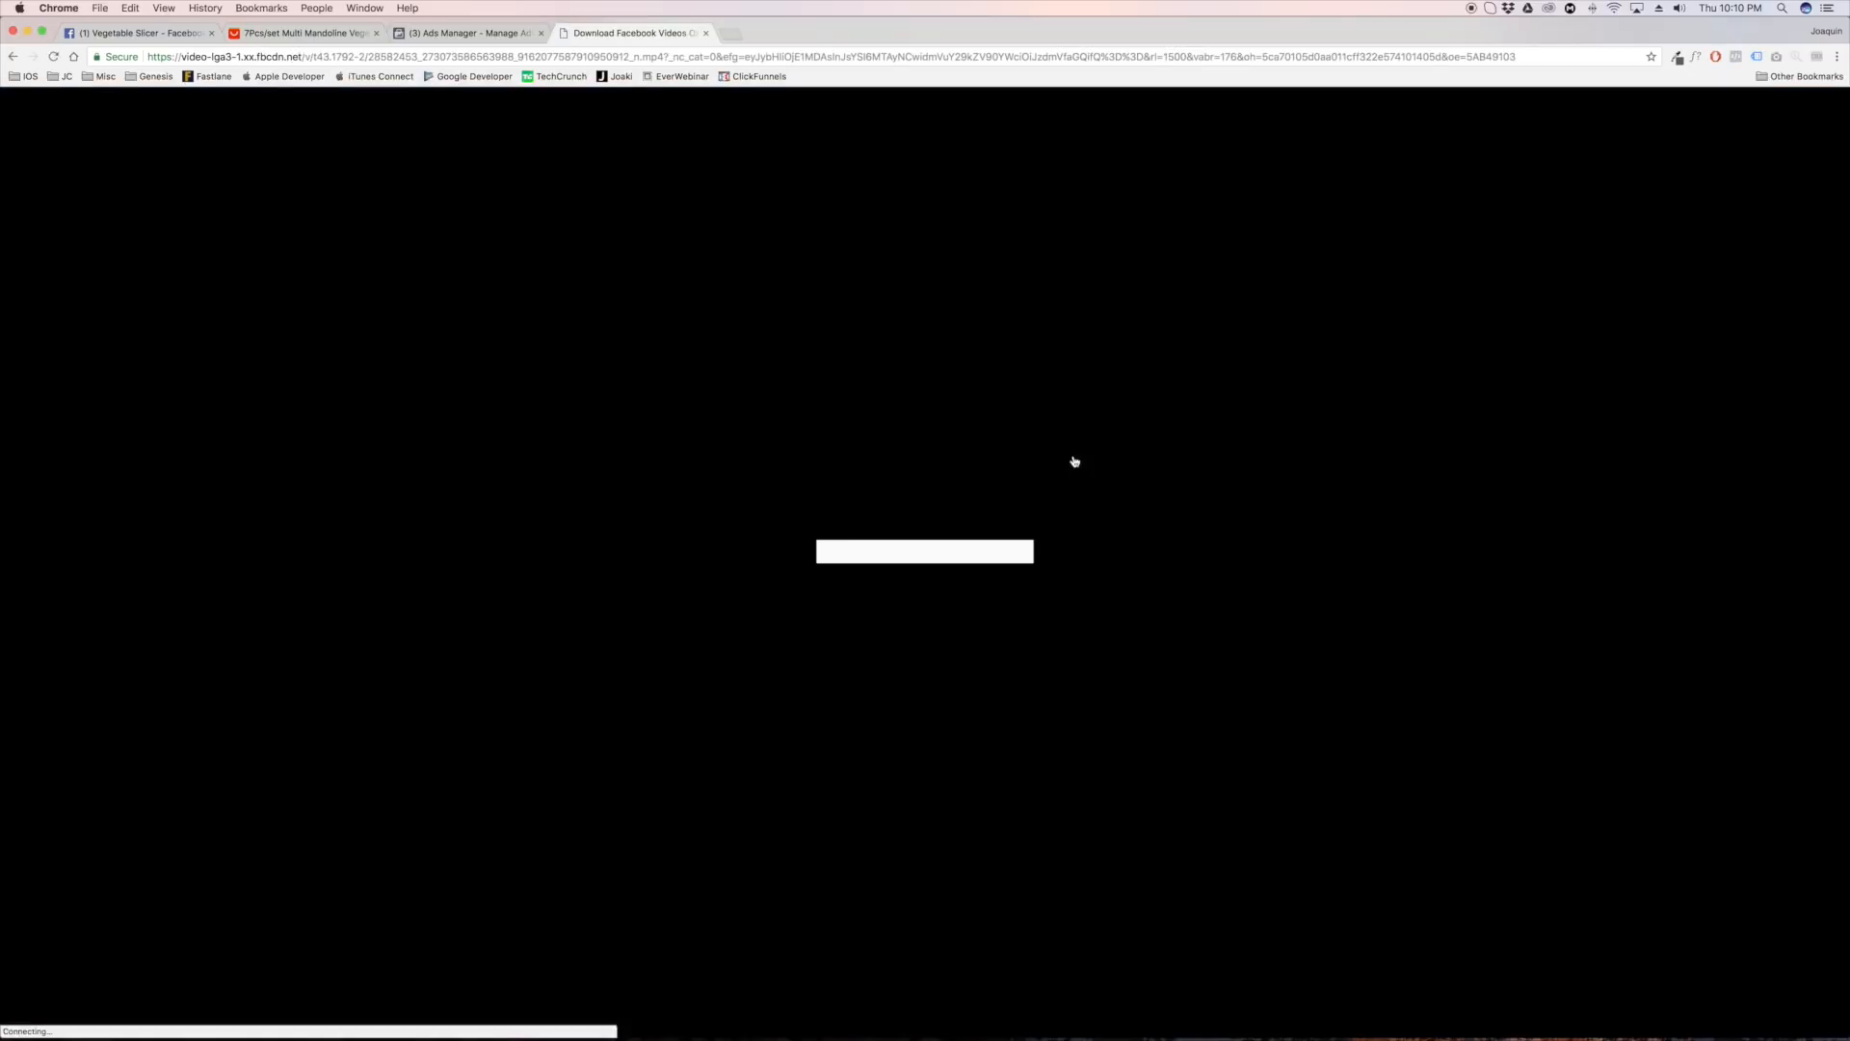
{"action": "right_click", "coordinate": [821, 577]}
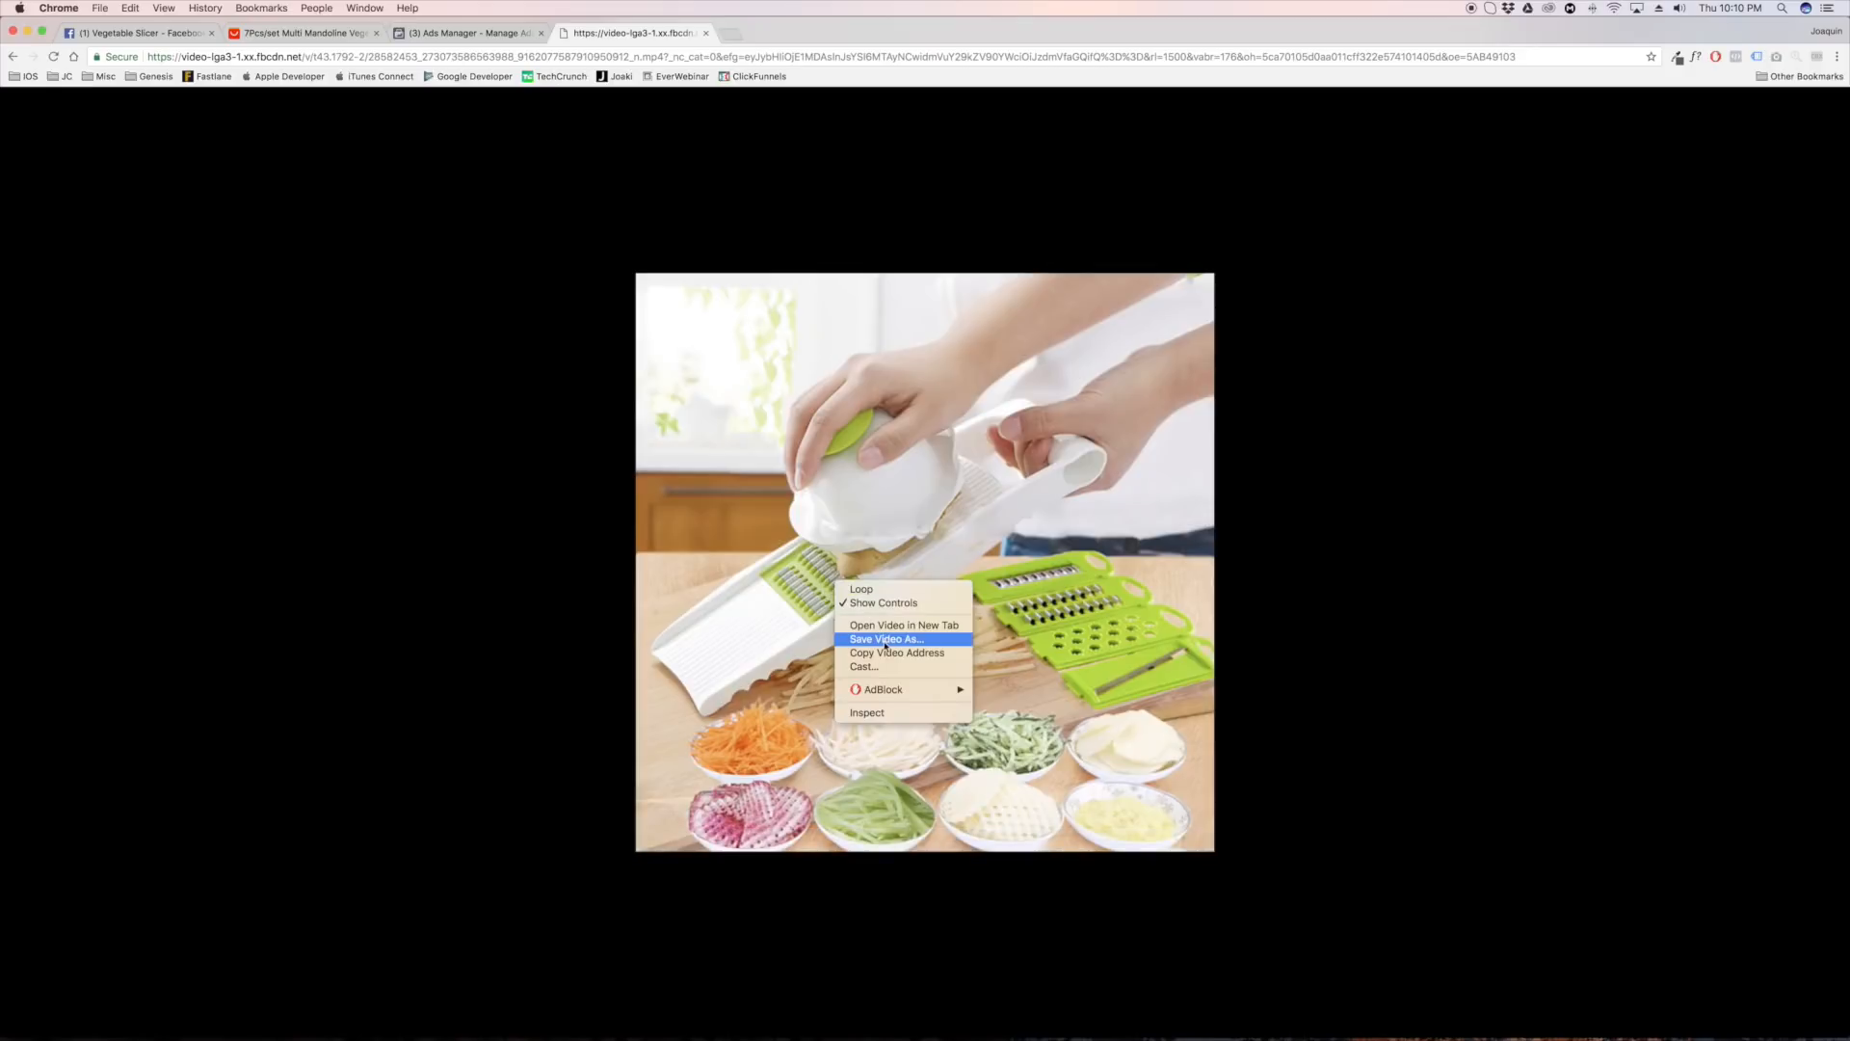
{"action": "left_click", "coordinate": [887, 641]}
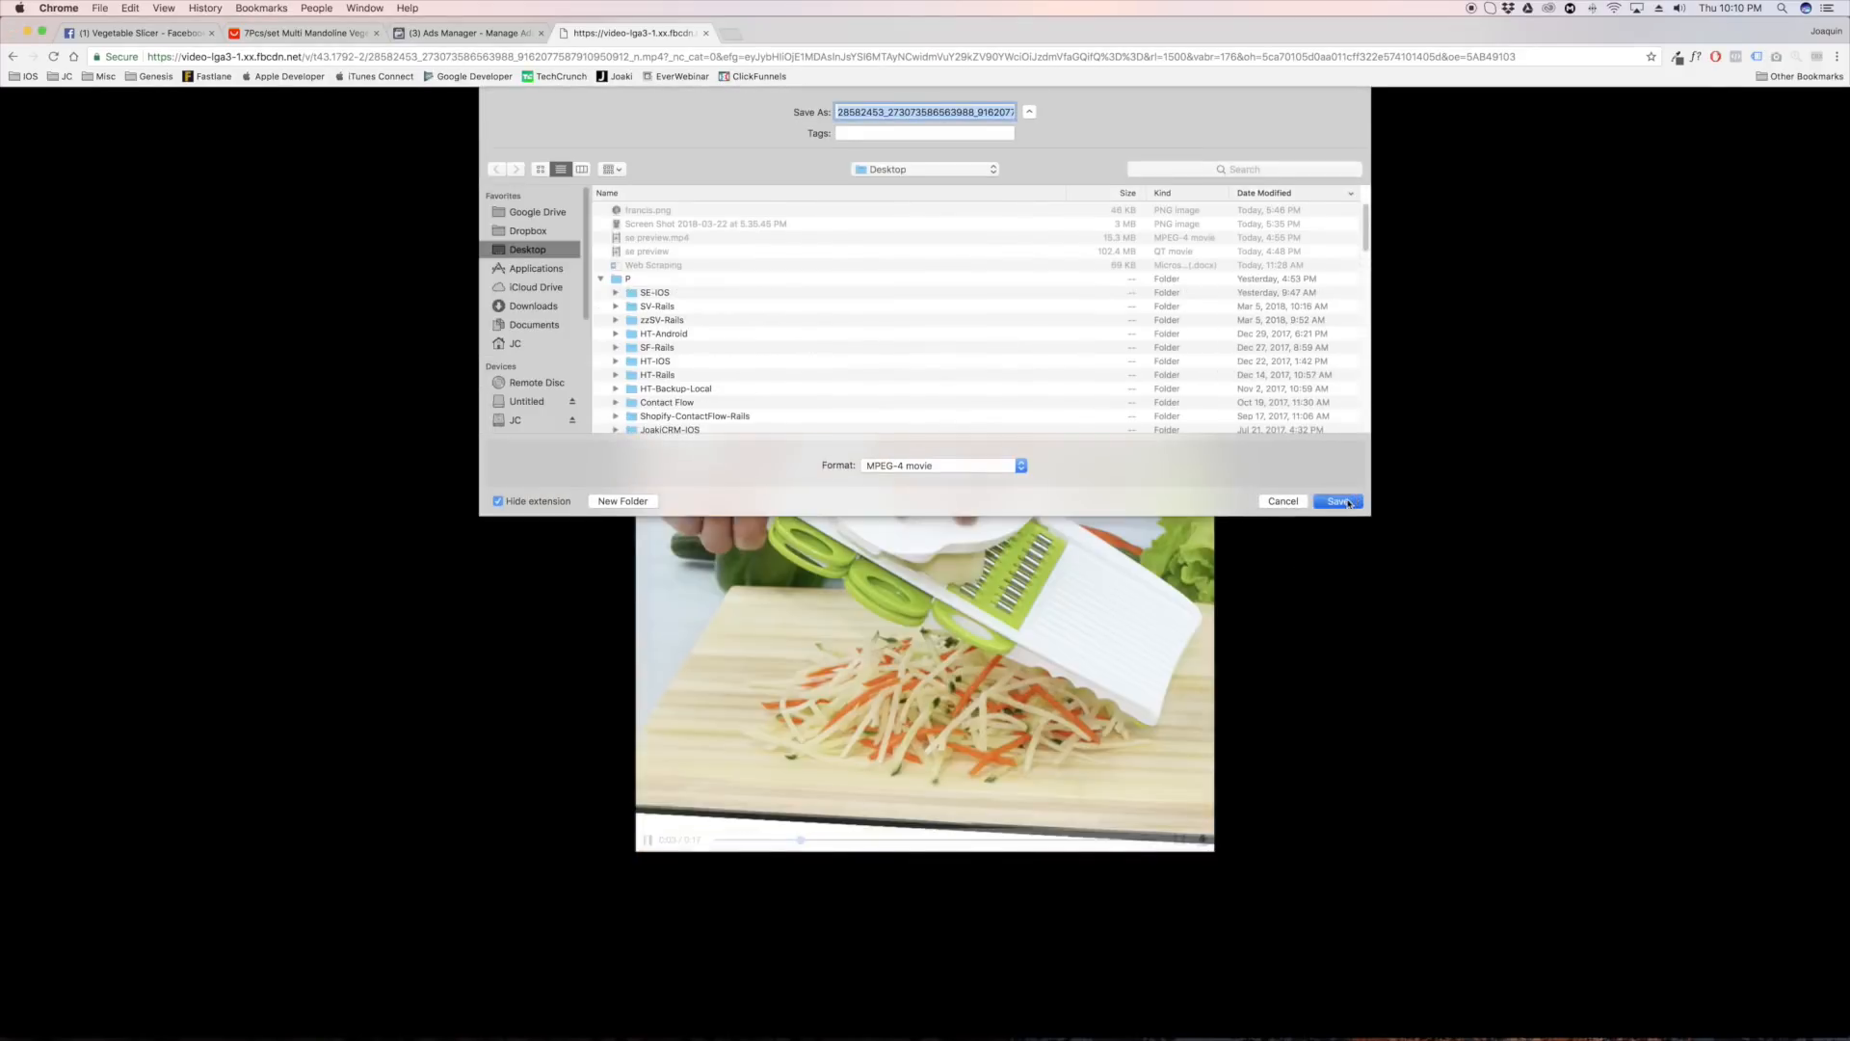
{"action": "left_click", "coordinate": [1334, 500]}
{"action": "left_click", "coordinate": [99, 37]}
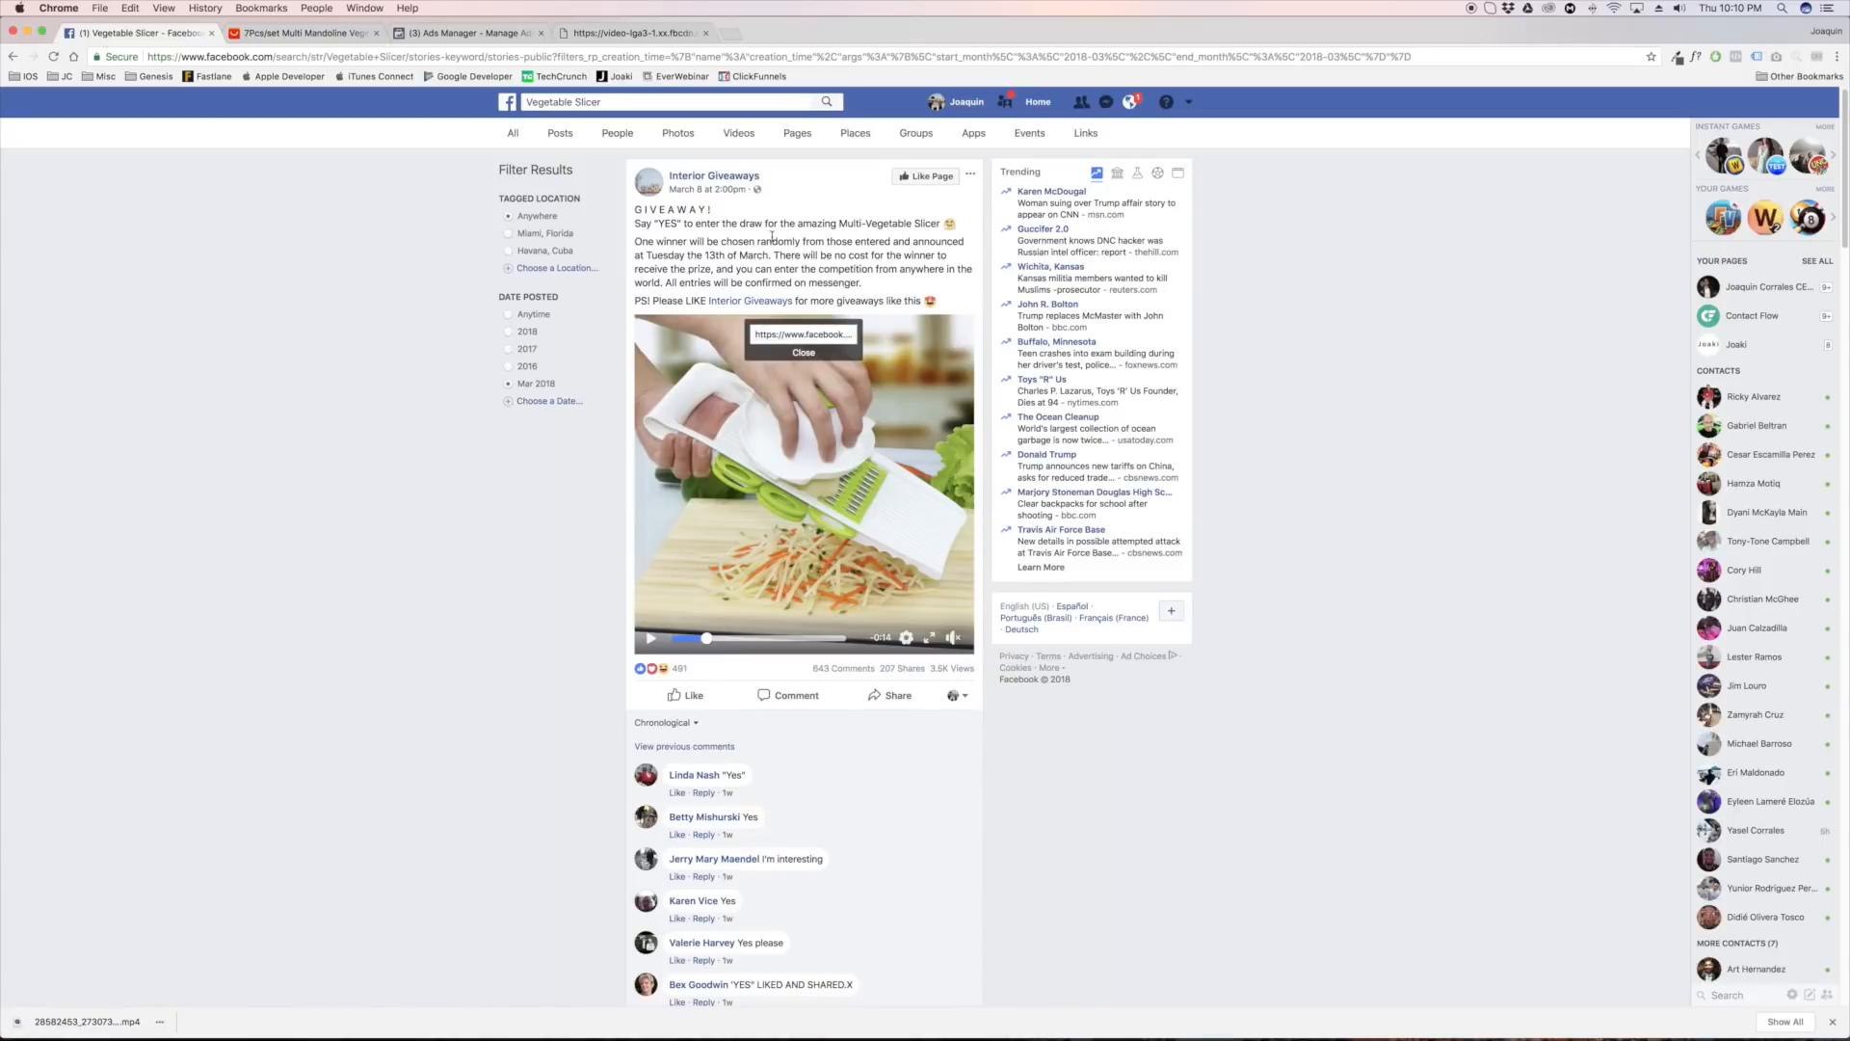
Dismiss the video URL pop-up and review the giveaway post's heading and the comments below it
{"action": "left_click", "coordinate": [804, 356]}
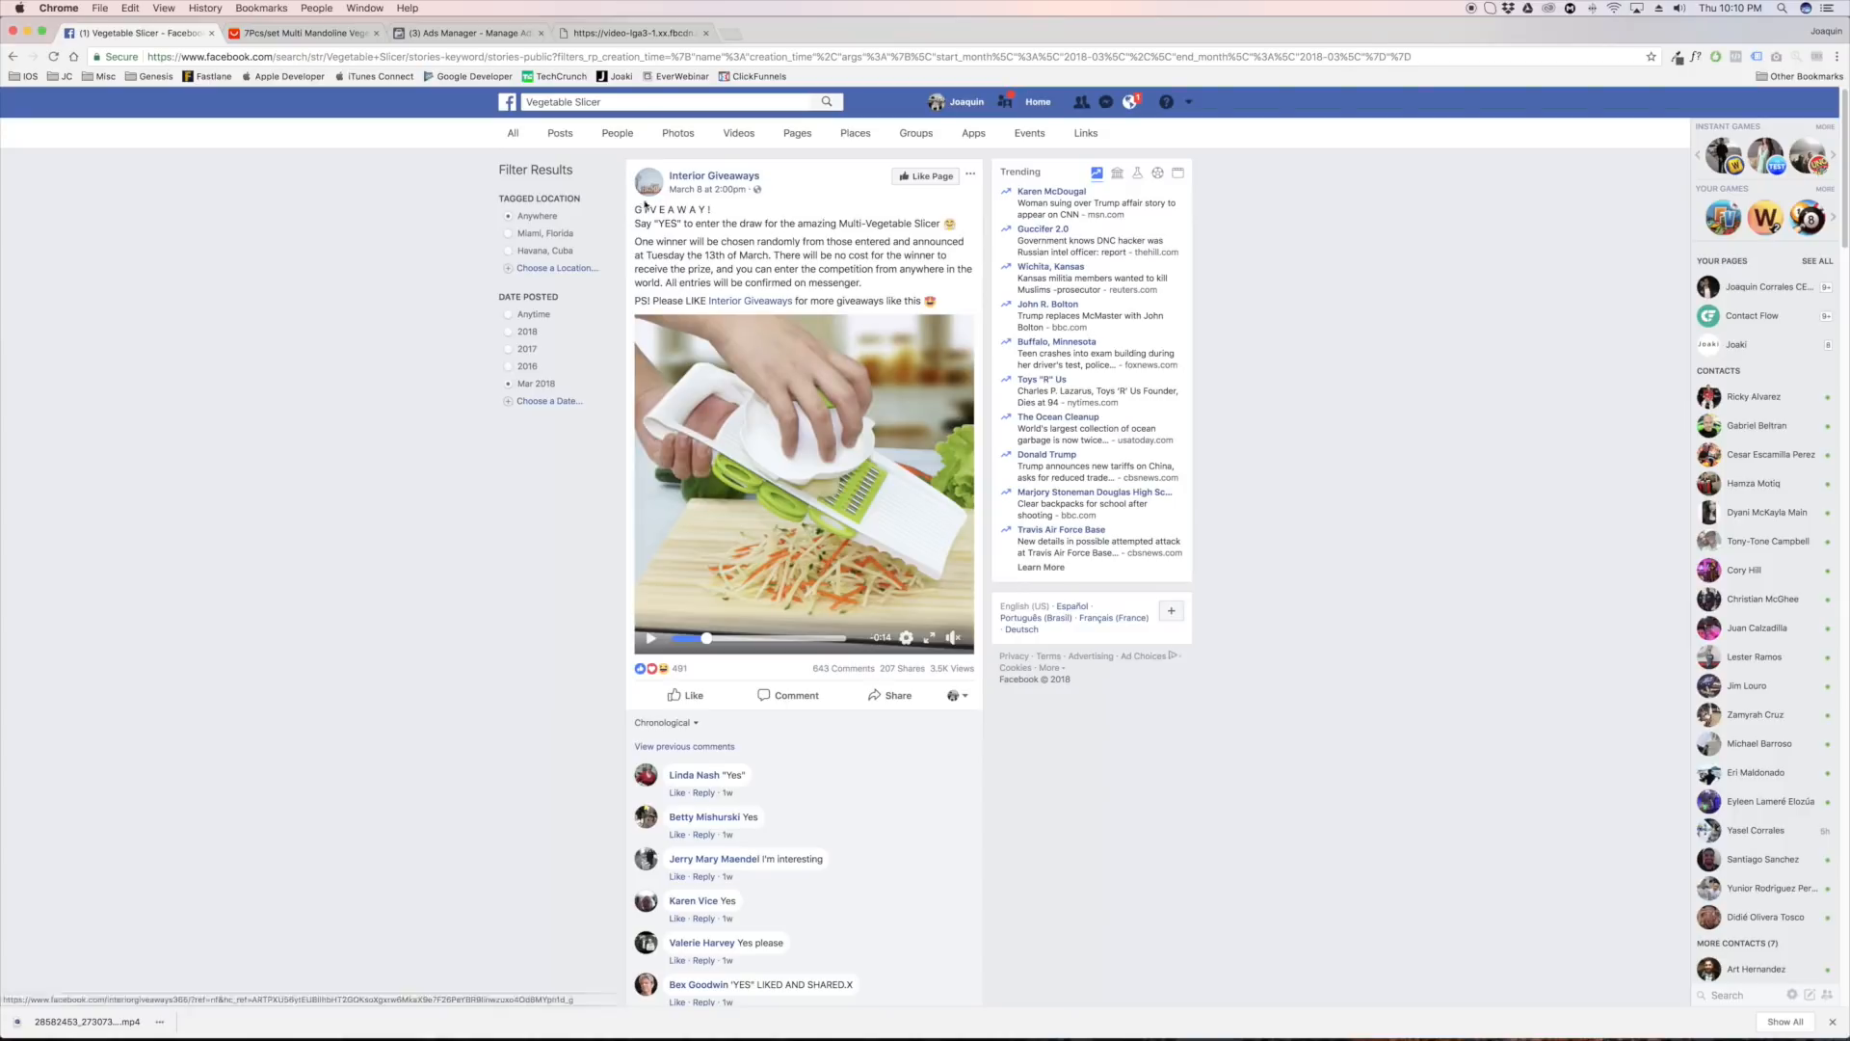
{"action": "left_click_drag", "start_coordinate": [635, 205], "coordinate": [707, 209]}
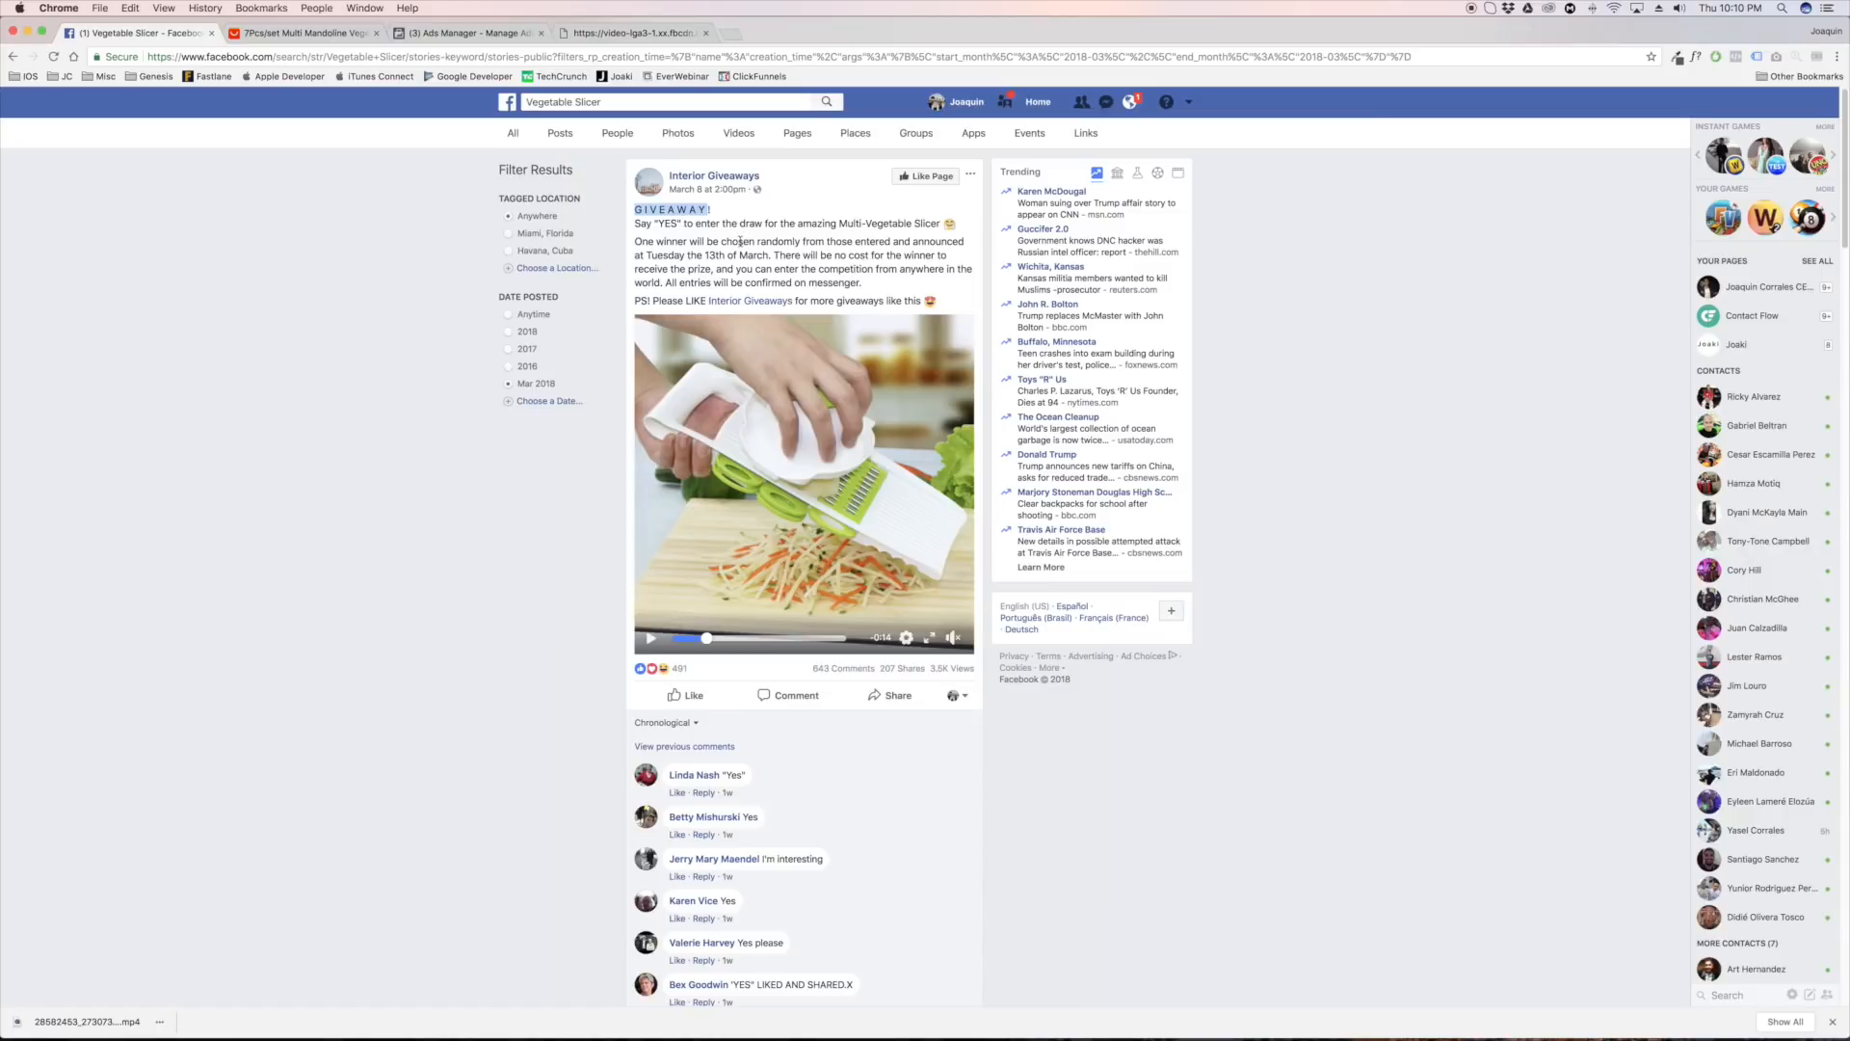
{"action": "scroll", "coordinate": [673, 582], "scroll_direction": "down", "scroll_amount": 5}
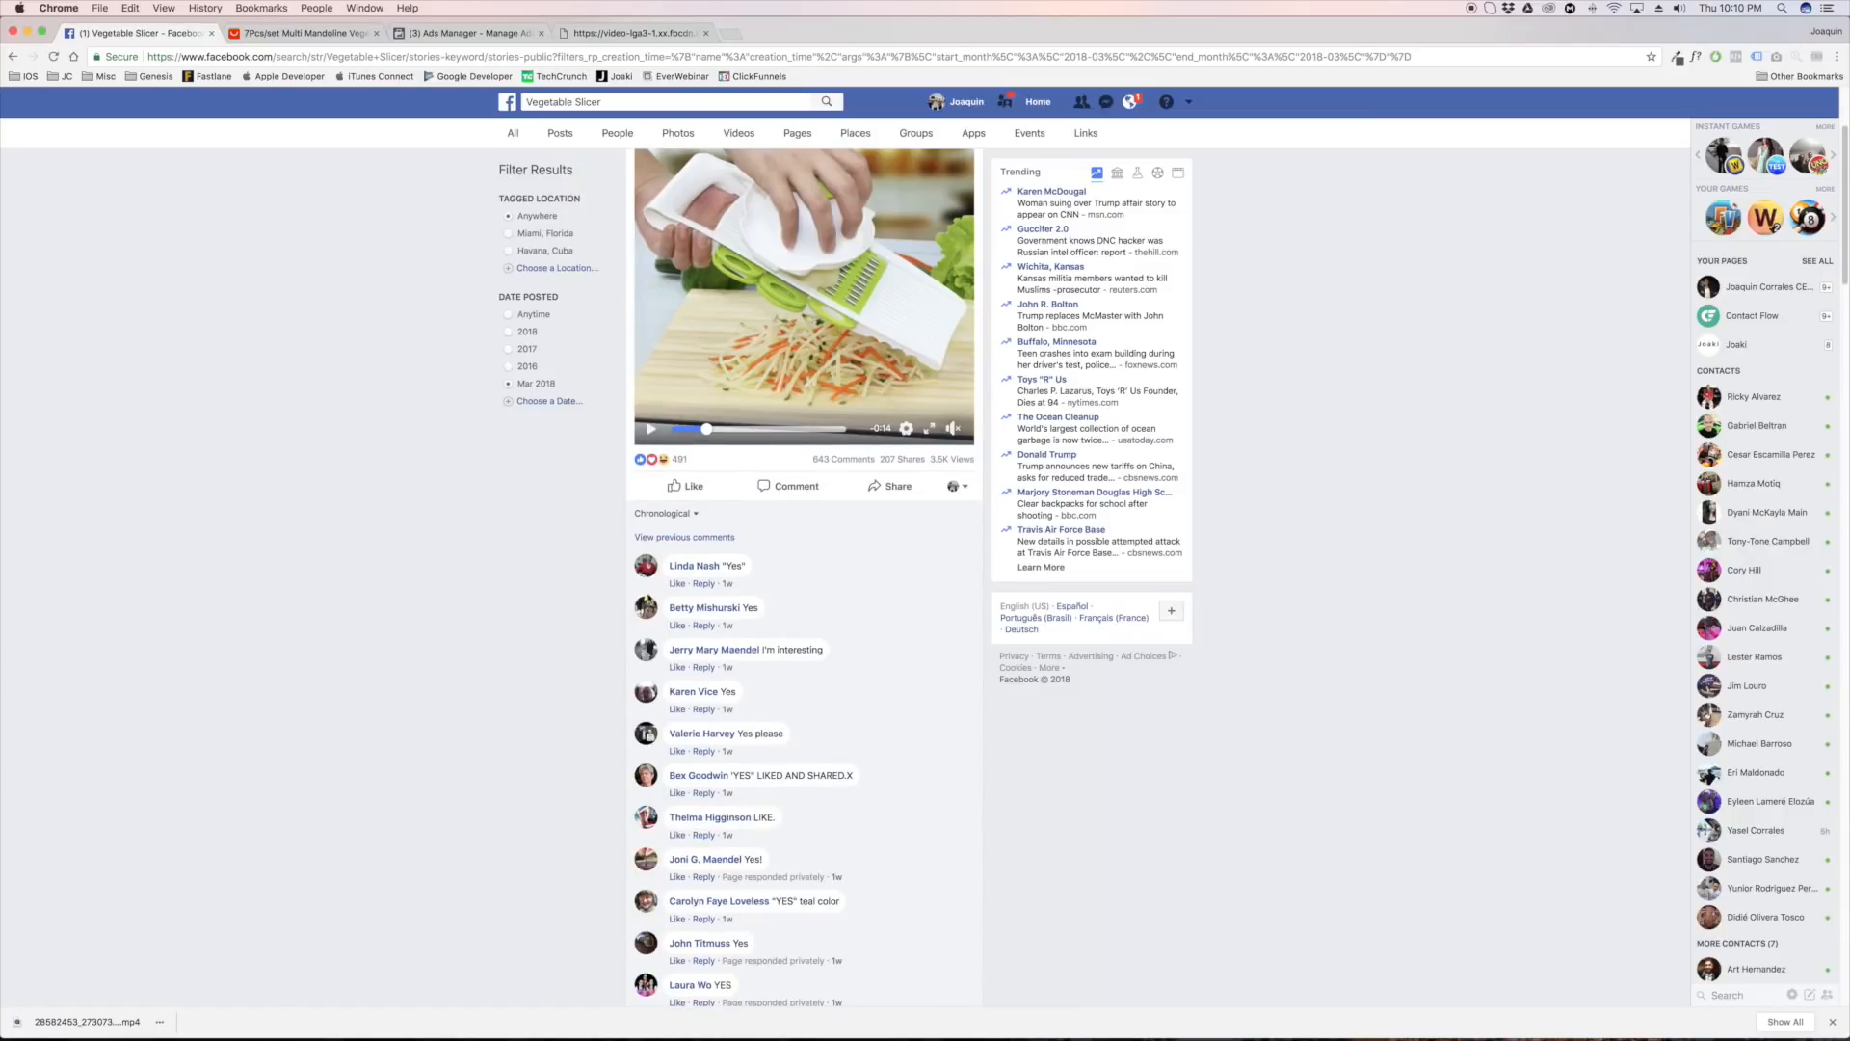
{"action": "scroll", "coordinate": [688, 600], "scroll_direction": "down", "scroll_amount": 1}
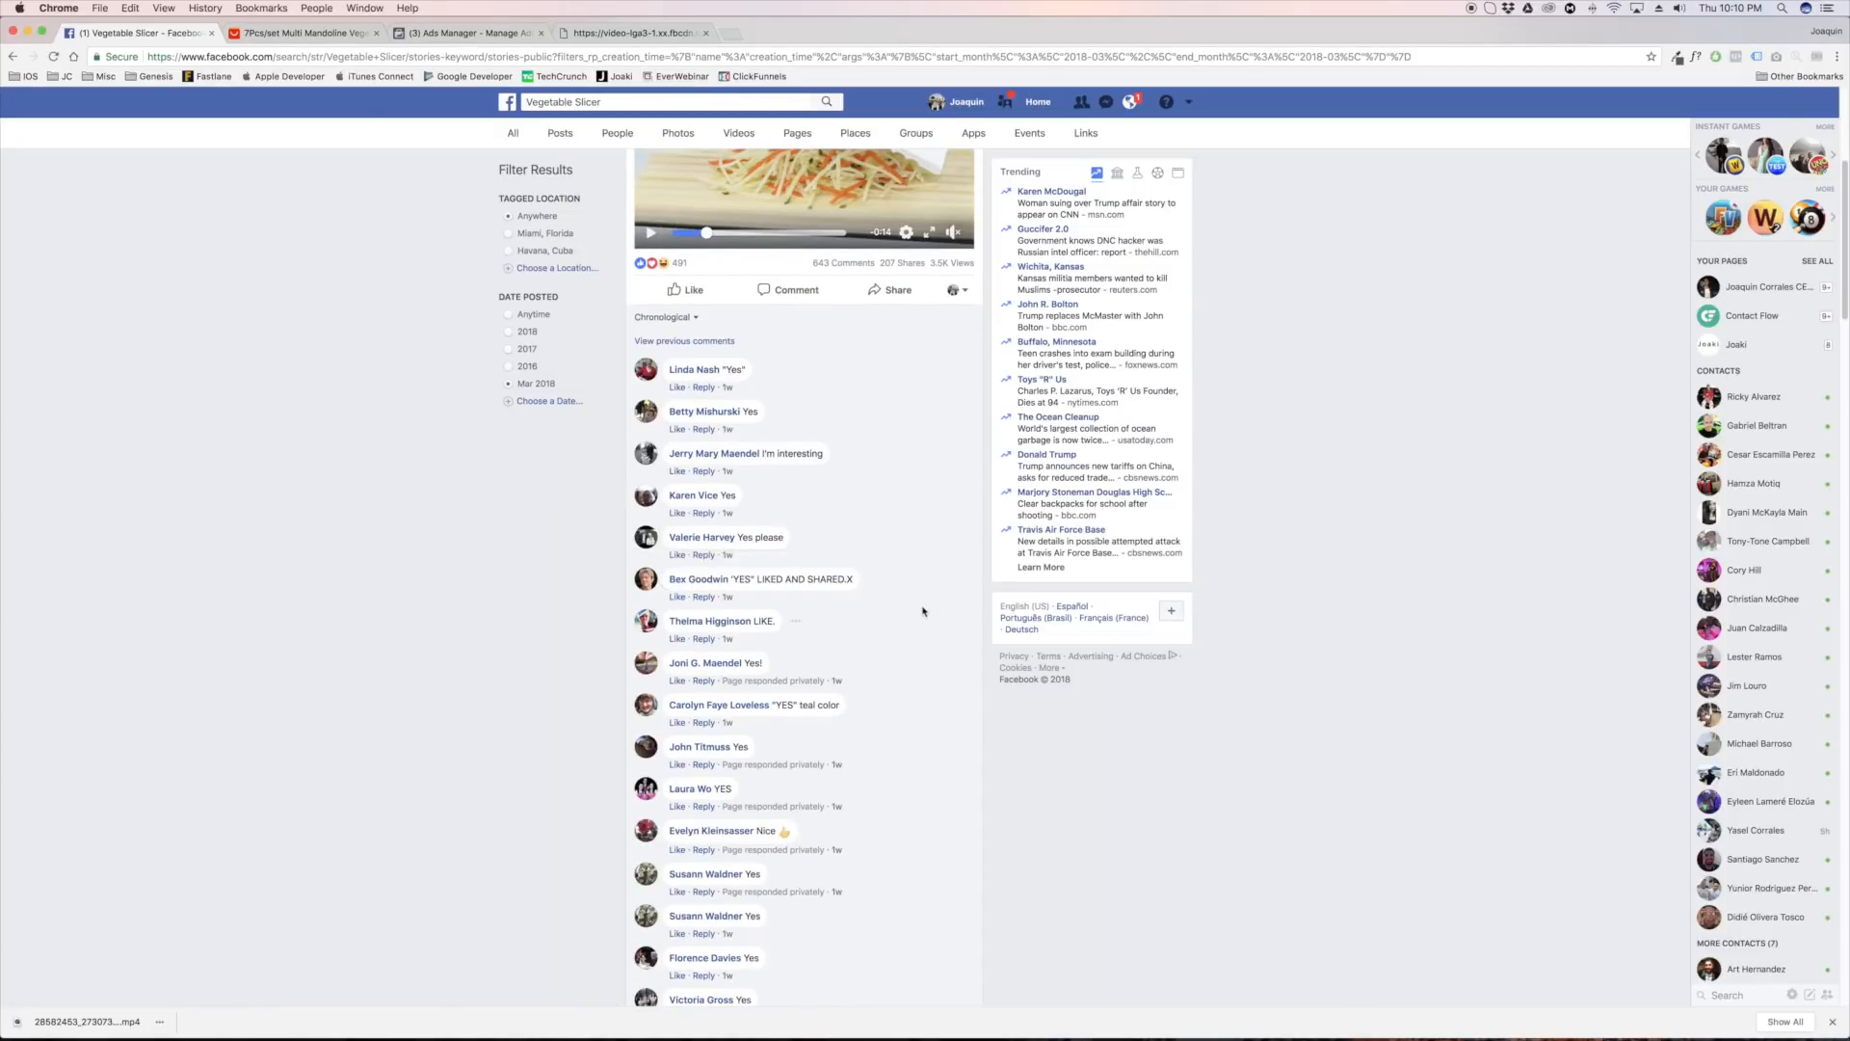
{"action": "scroll", "coordinate": [690, 498], "scroll_direction": "up", "scroll_amount": 5}
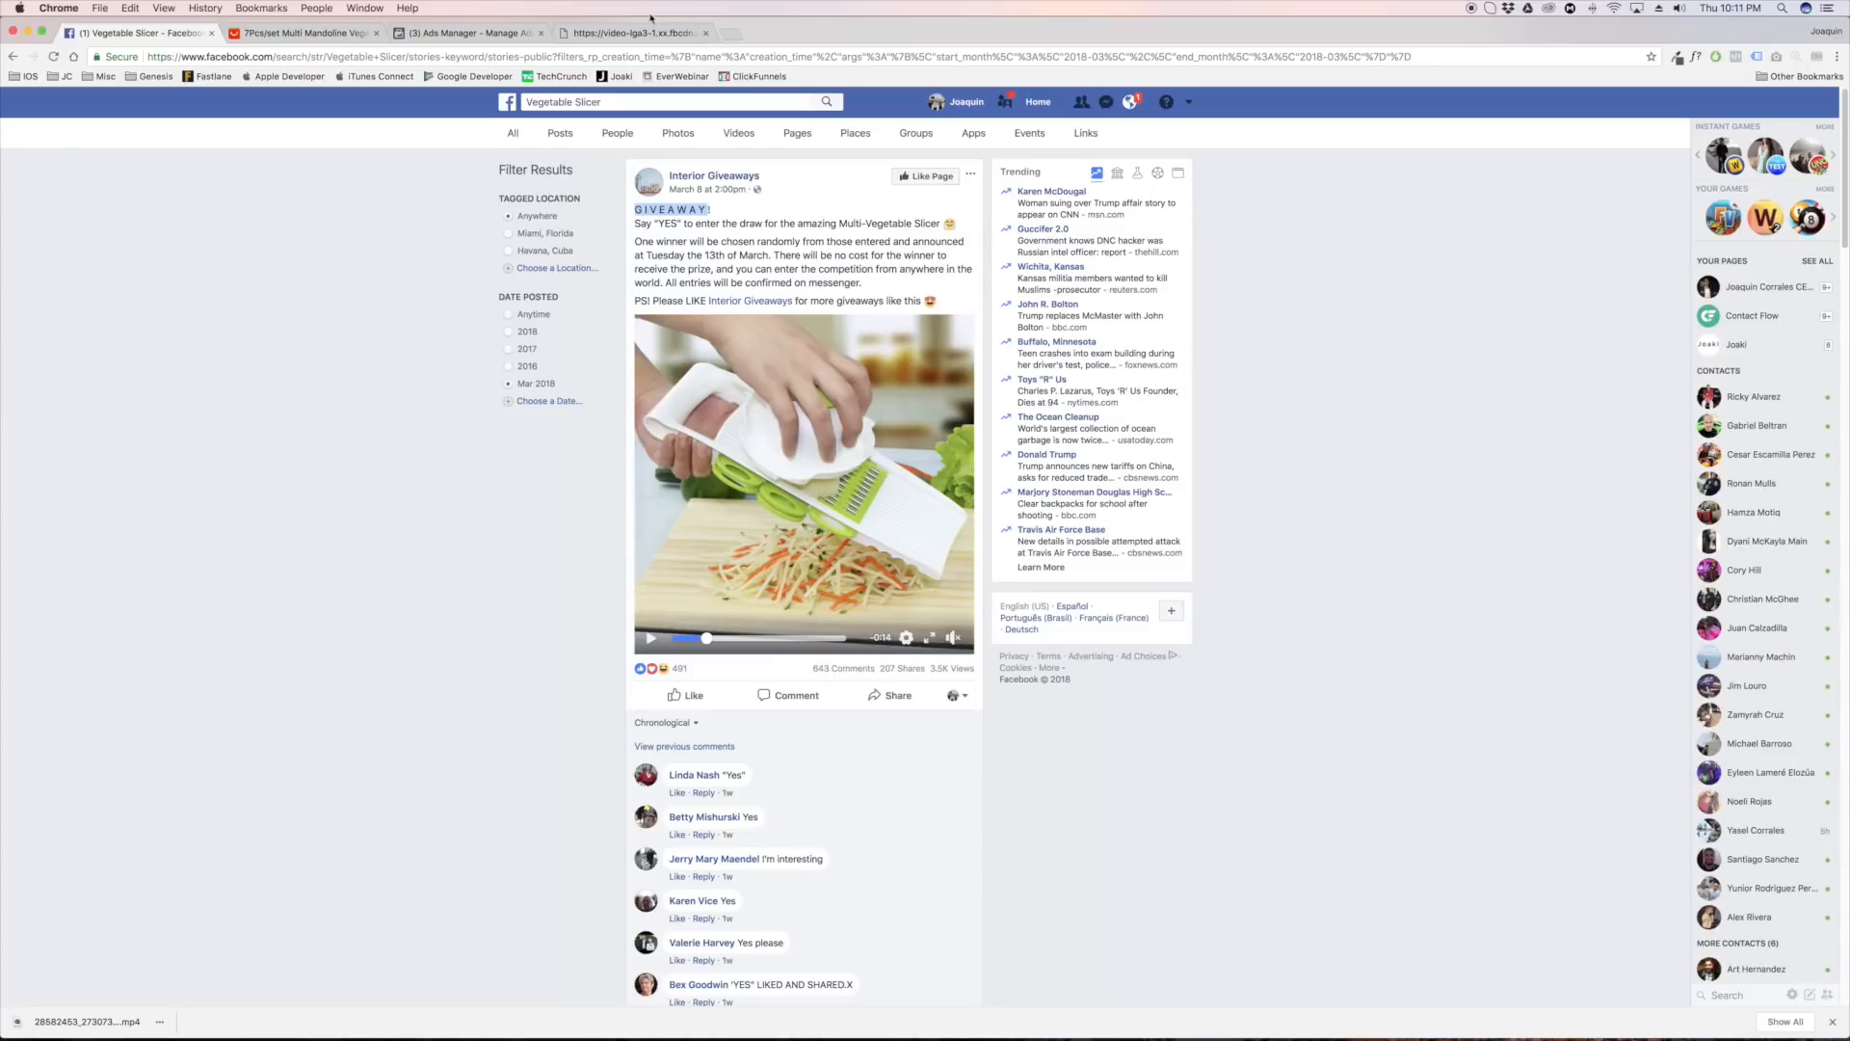
Switch to Ads Manager, create a campaign with the Conversions objective and Purchases as key result, and continue to the ad set
{"action": "left_click", "coordinate": [461, 33]}
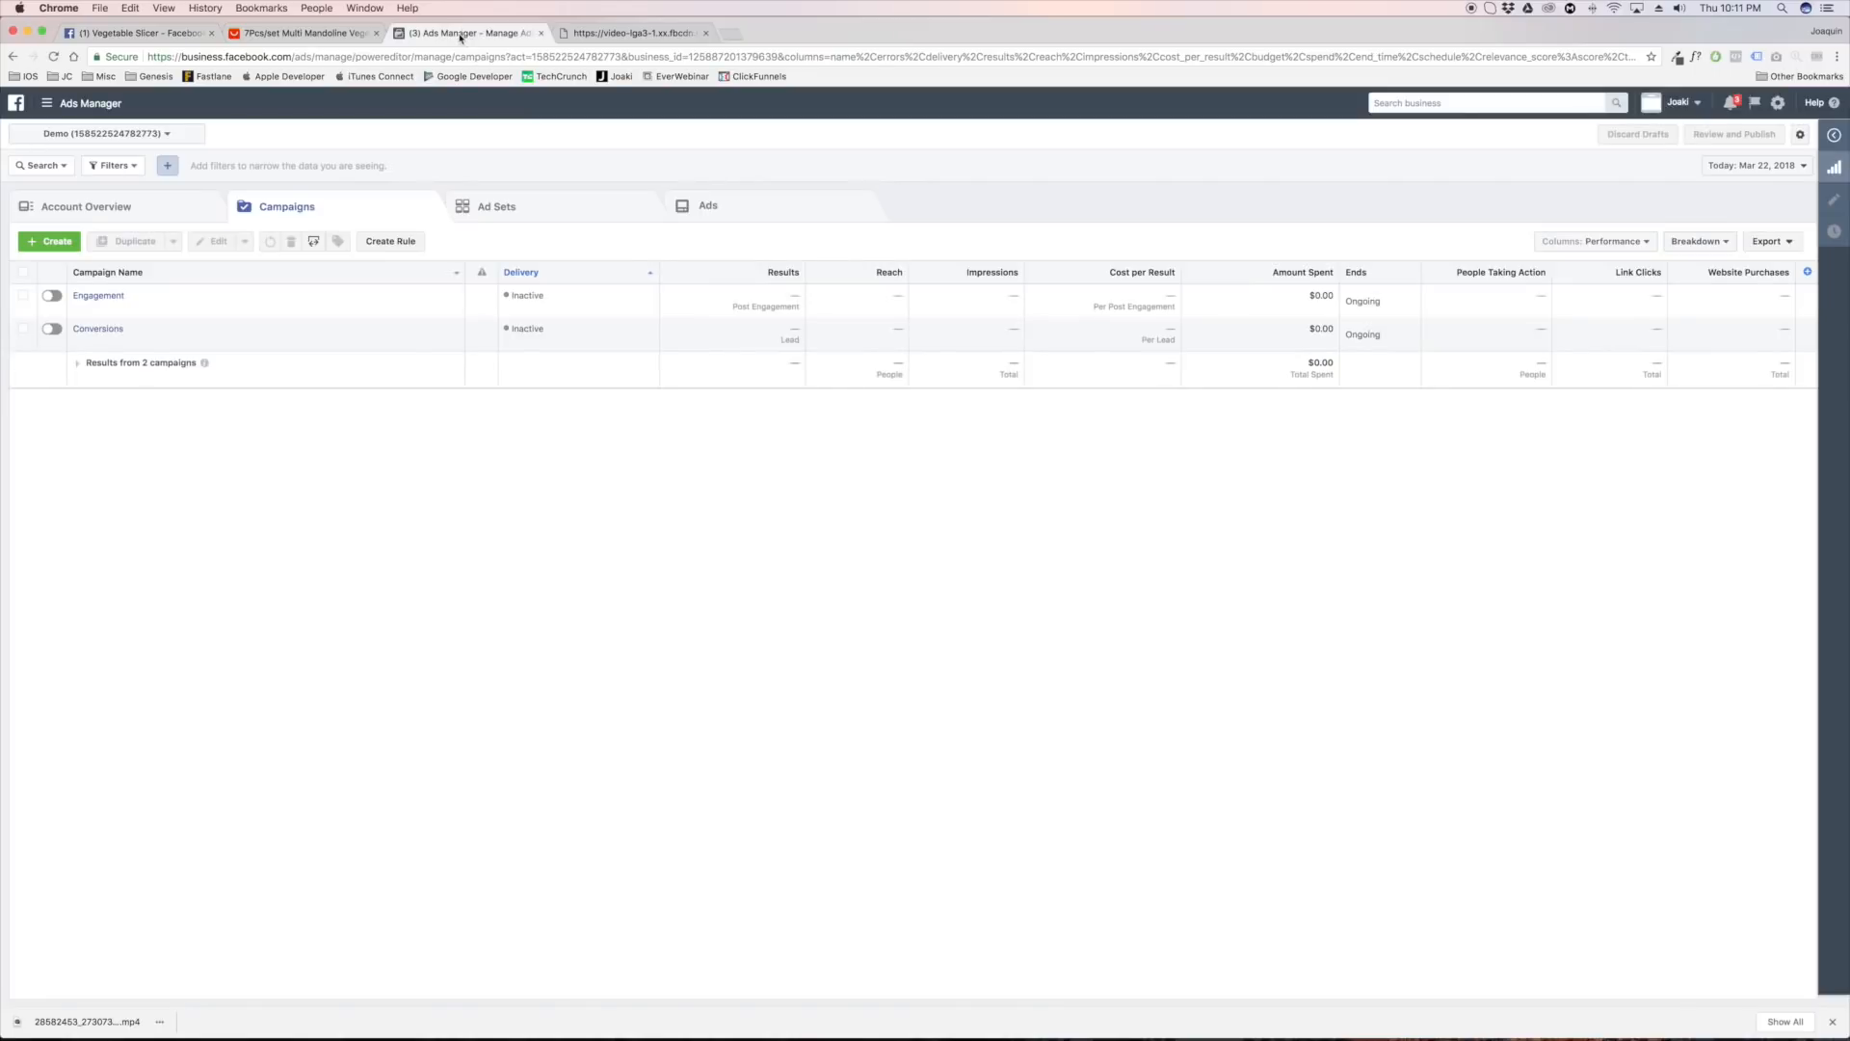
{"action": "left_click", "coordinate": [39, 240]}
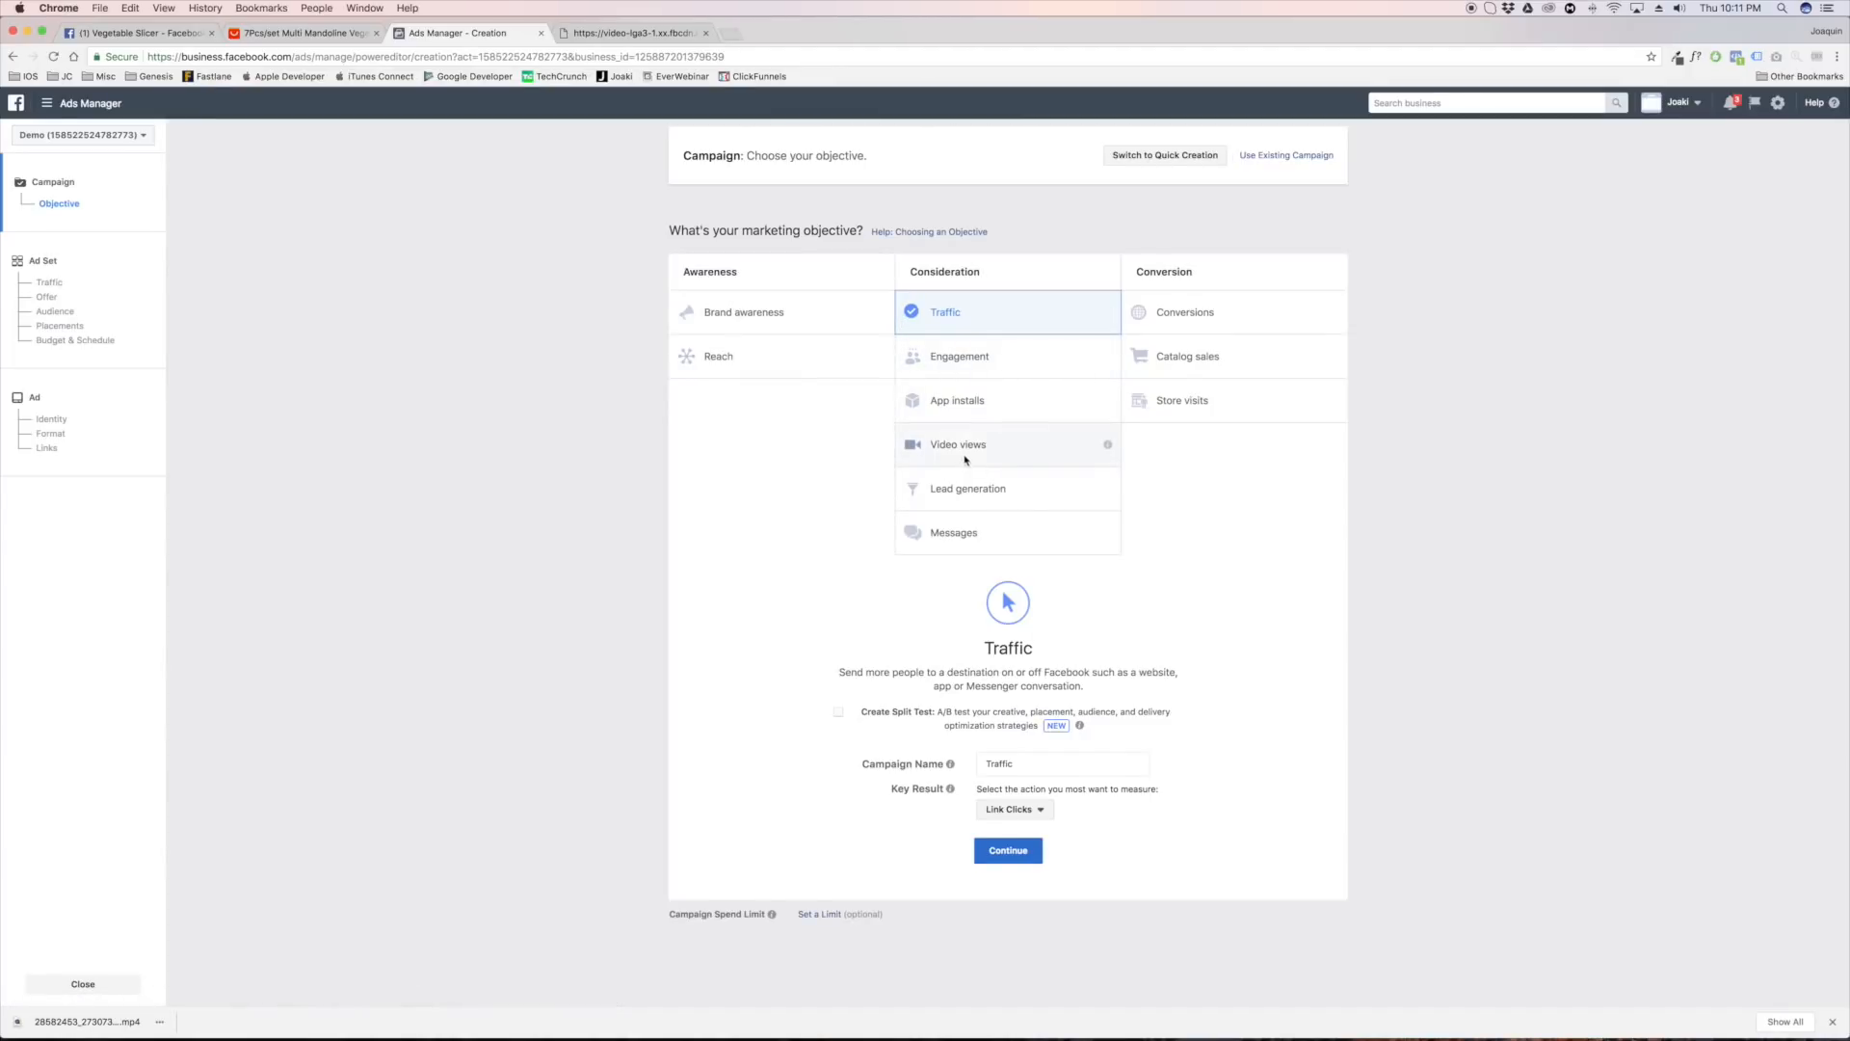
{"action": "left_click", "coordinate": [1243, 313]}
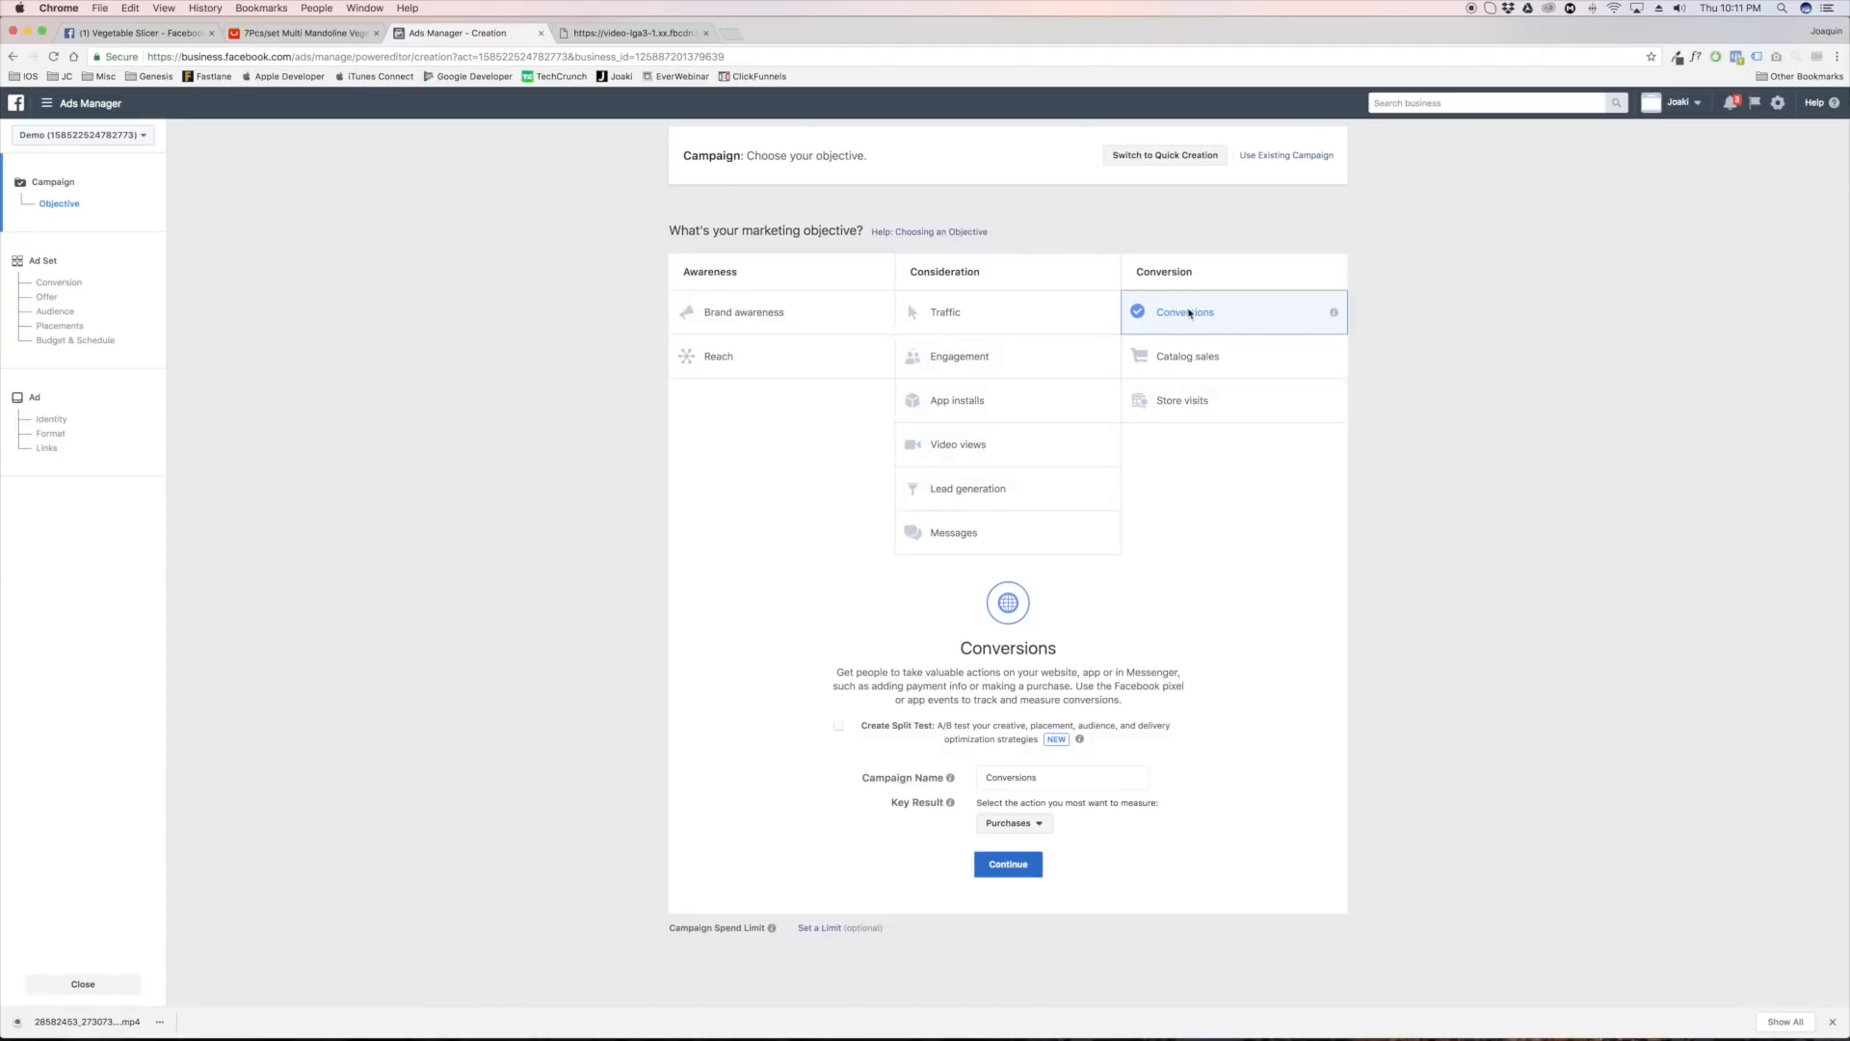
{"action": "left_click", "coordinate": [1042, 823]}
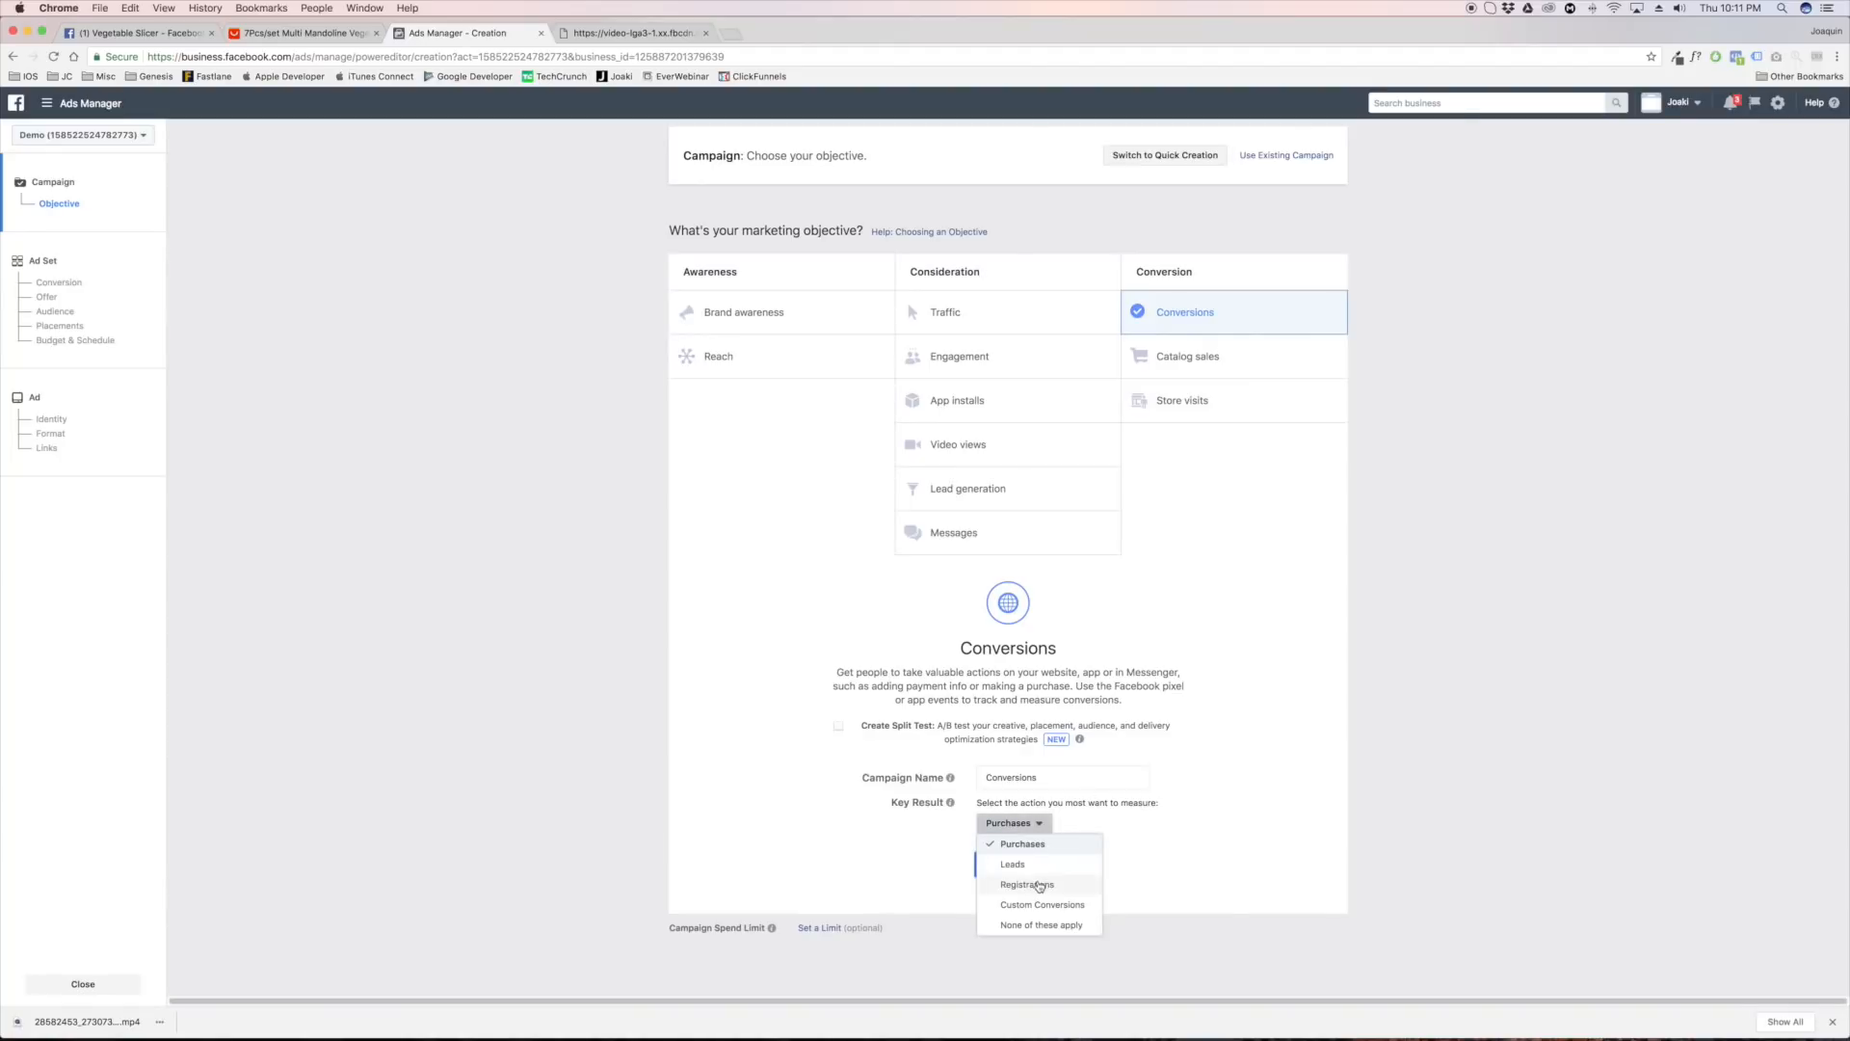
{"action": "left_click", "coordinate": [1206, 836]}
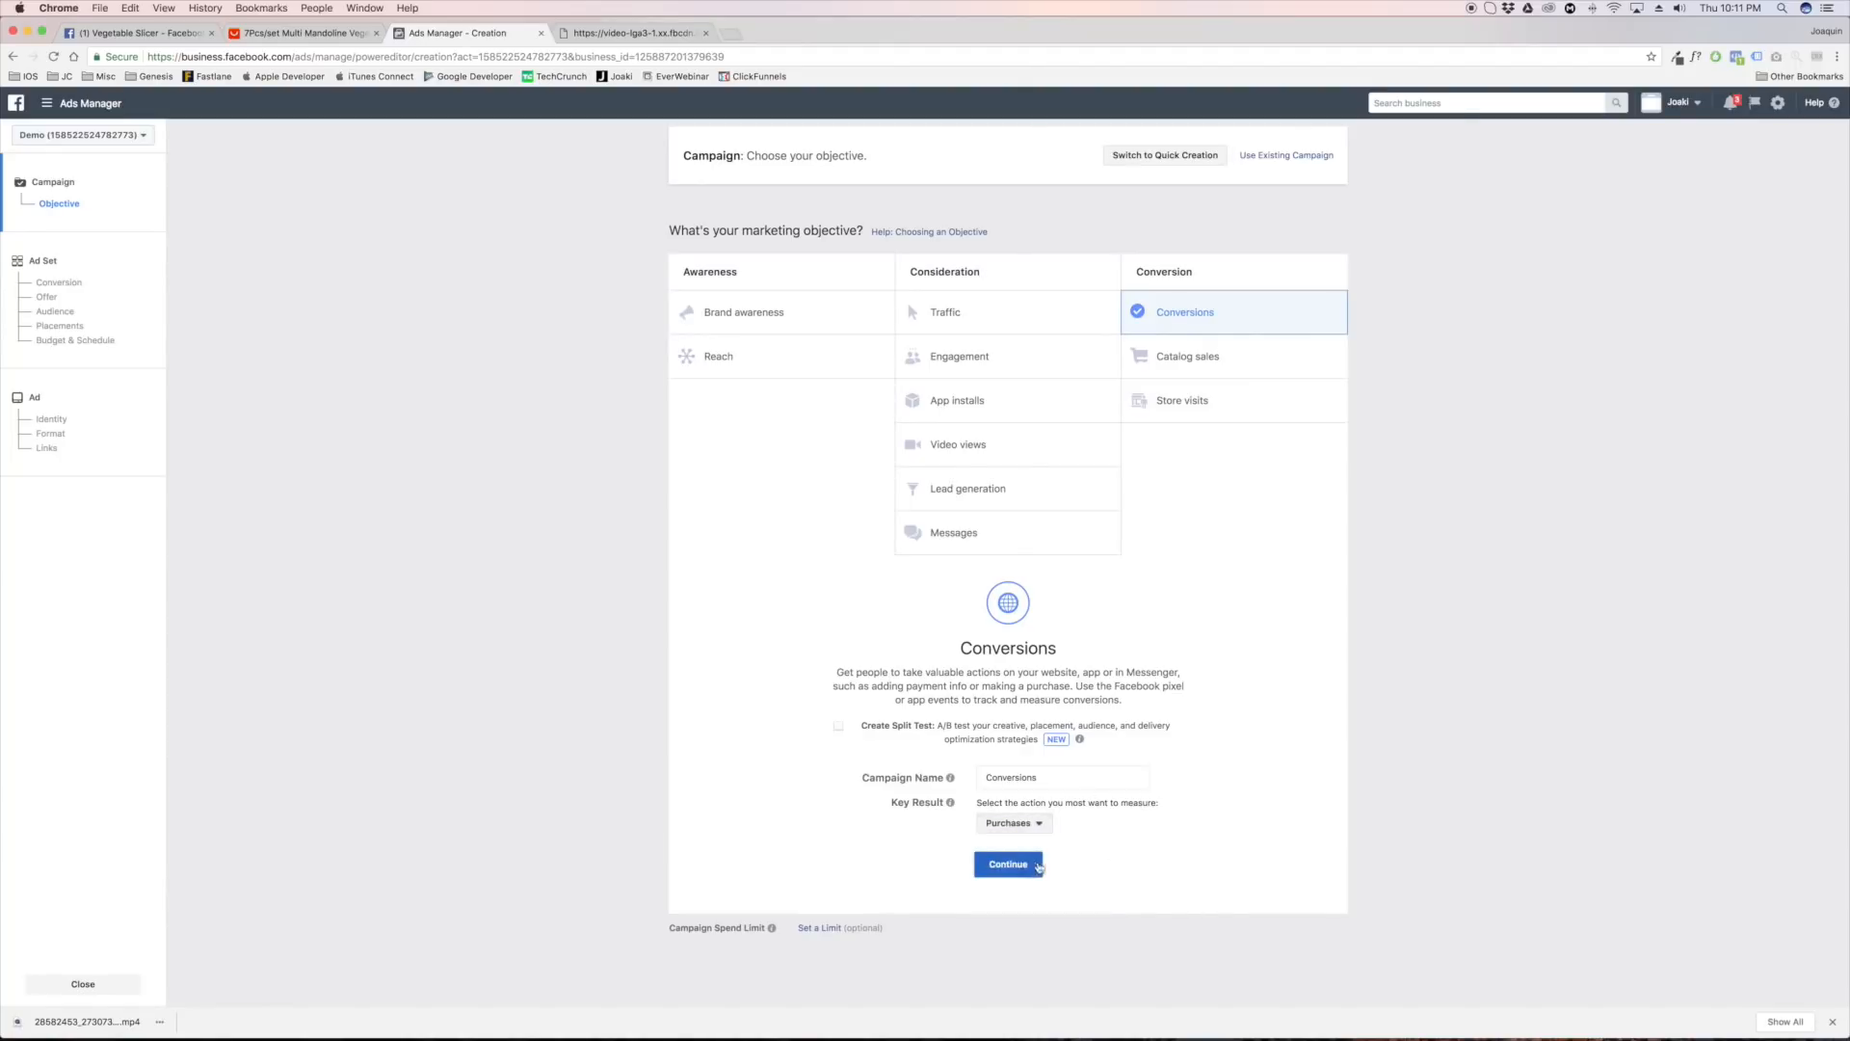
{"action": "left_click", "coordinate": [1038, 868]}
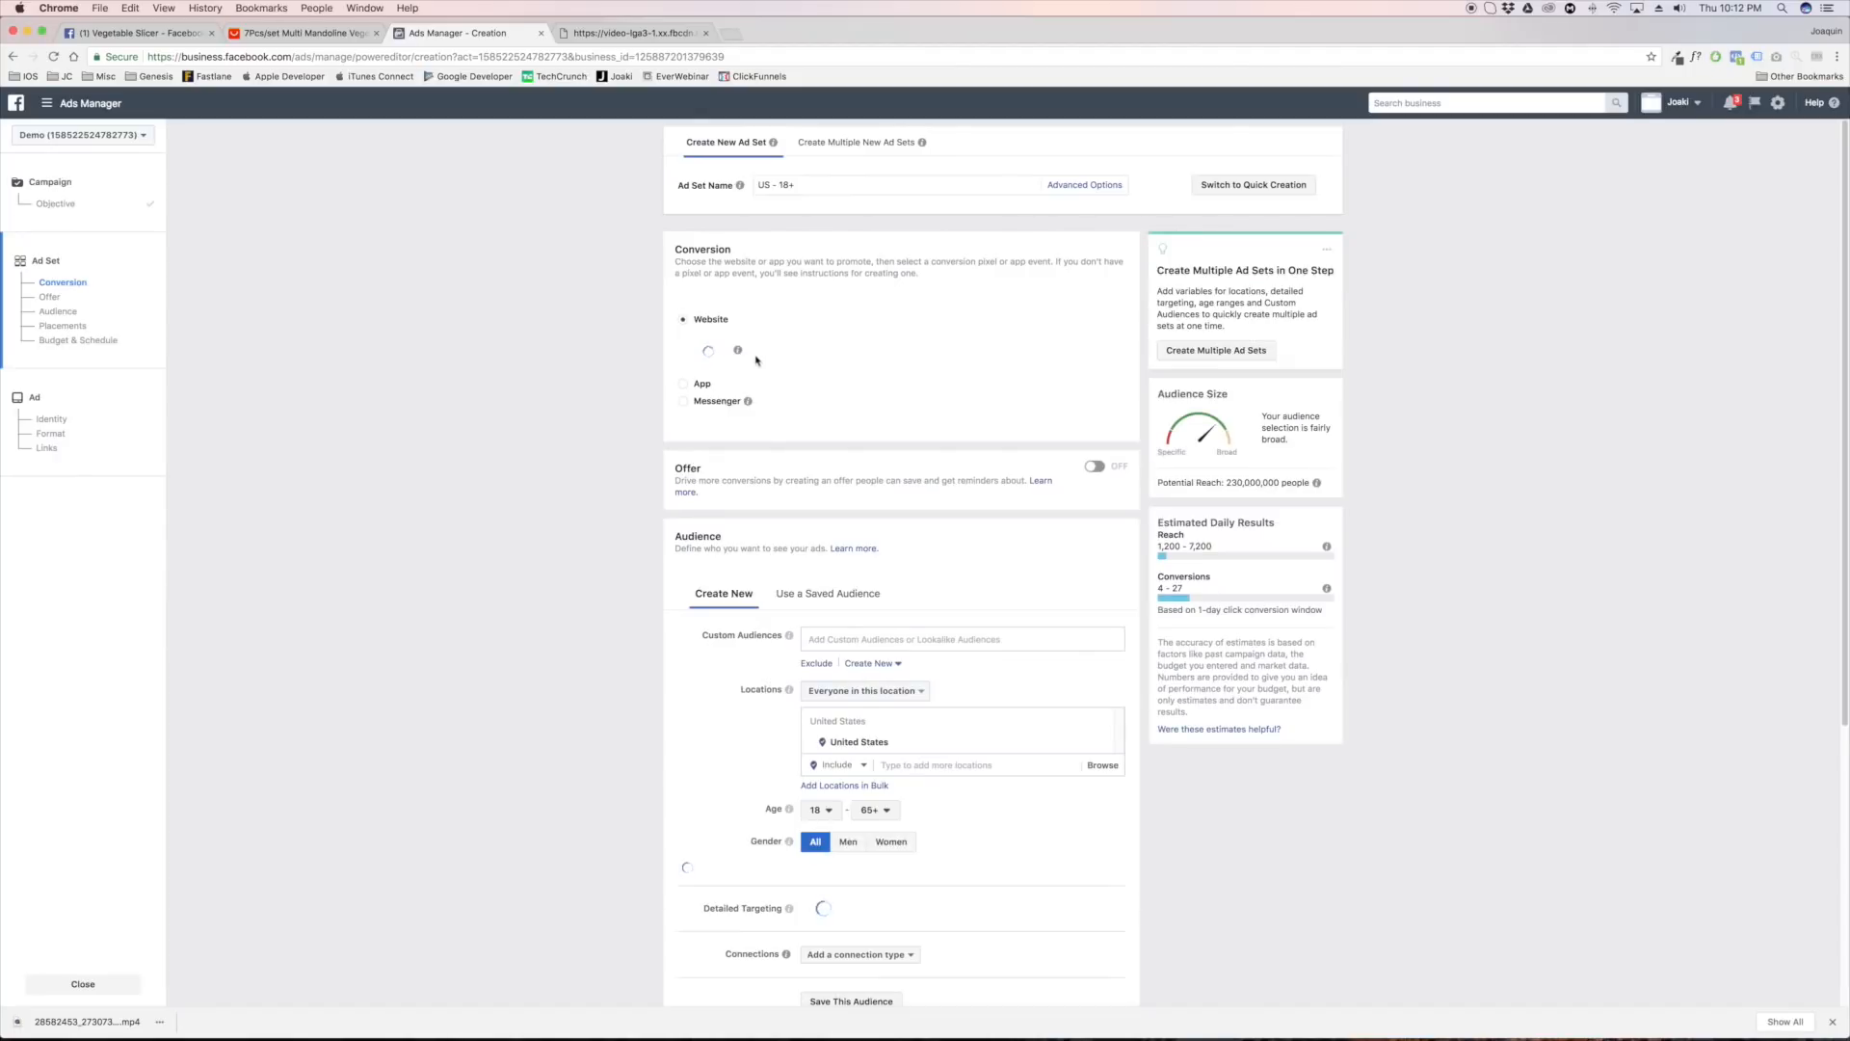
{"action": "left_click", "coordinate": [763, 364]}
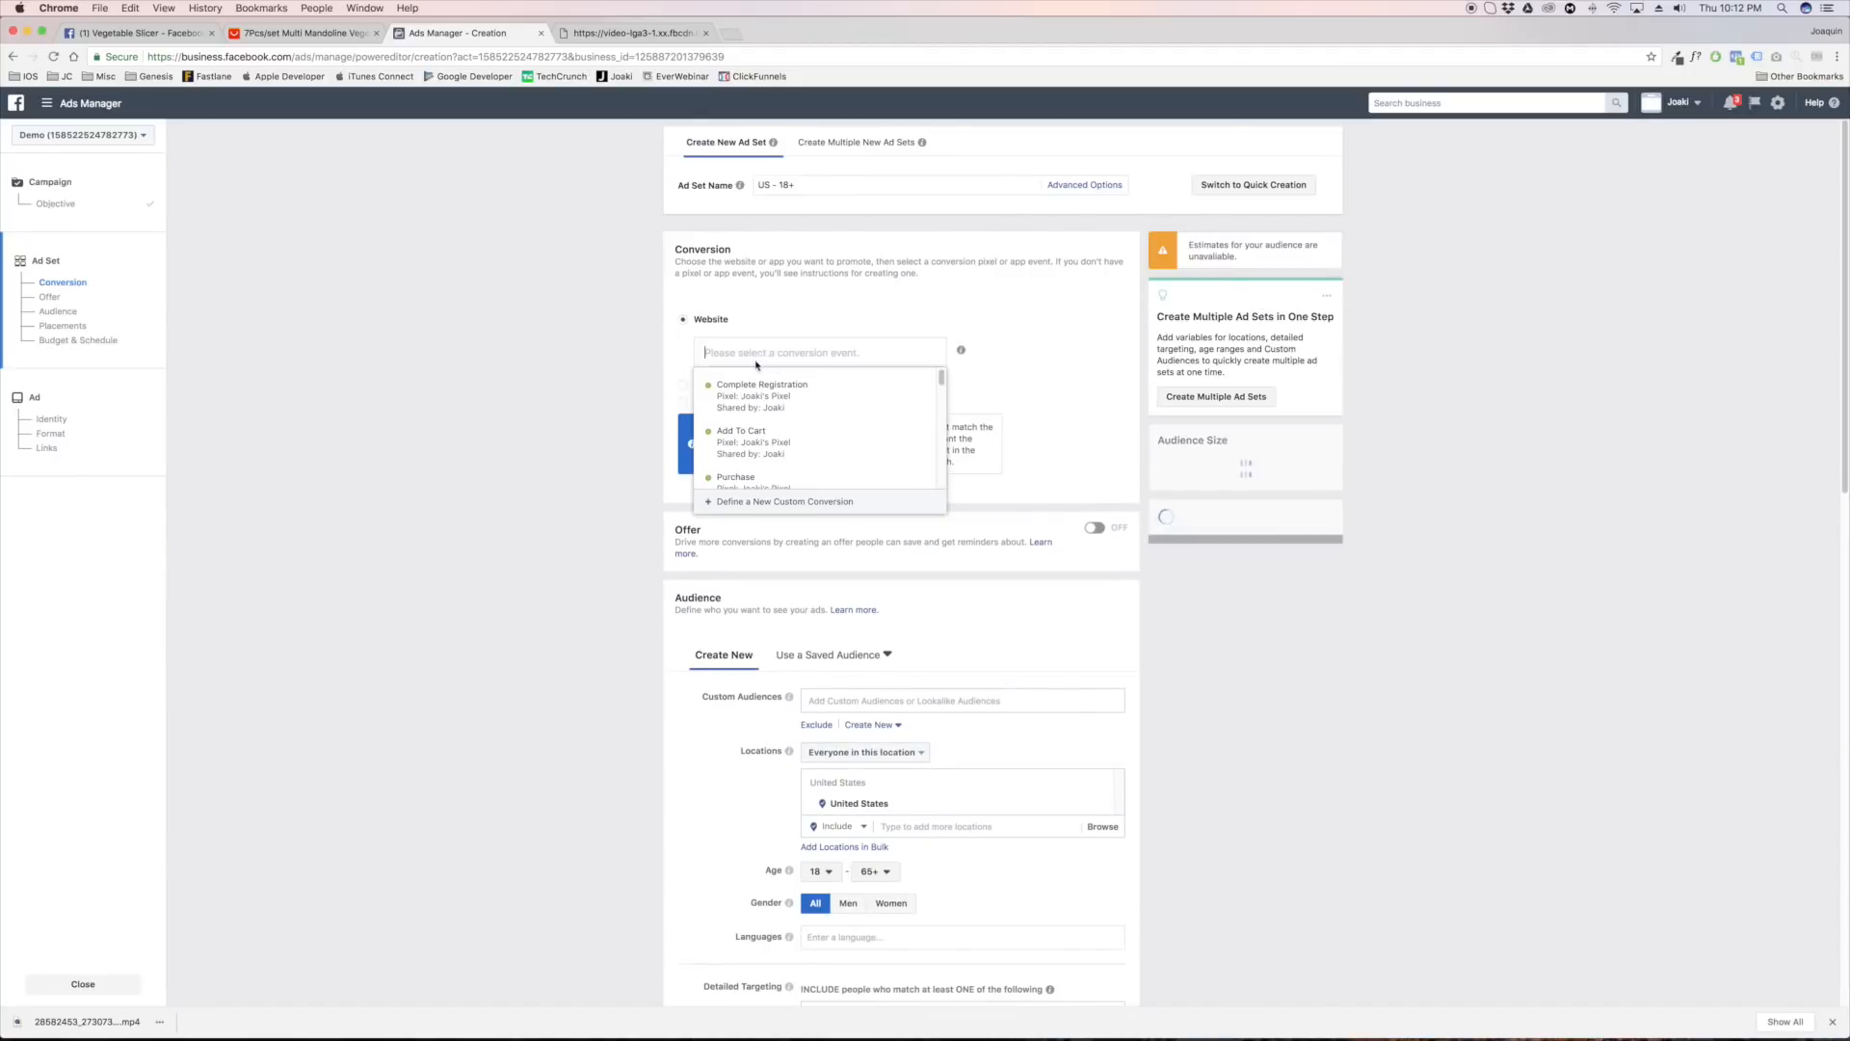
{"action": "scroll", "coordinate": [794, 385], "scroll_direction": "down", "scroll_amount": 5}
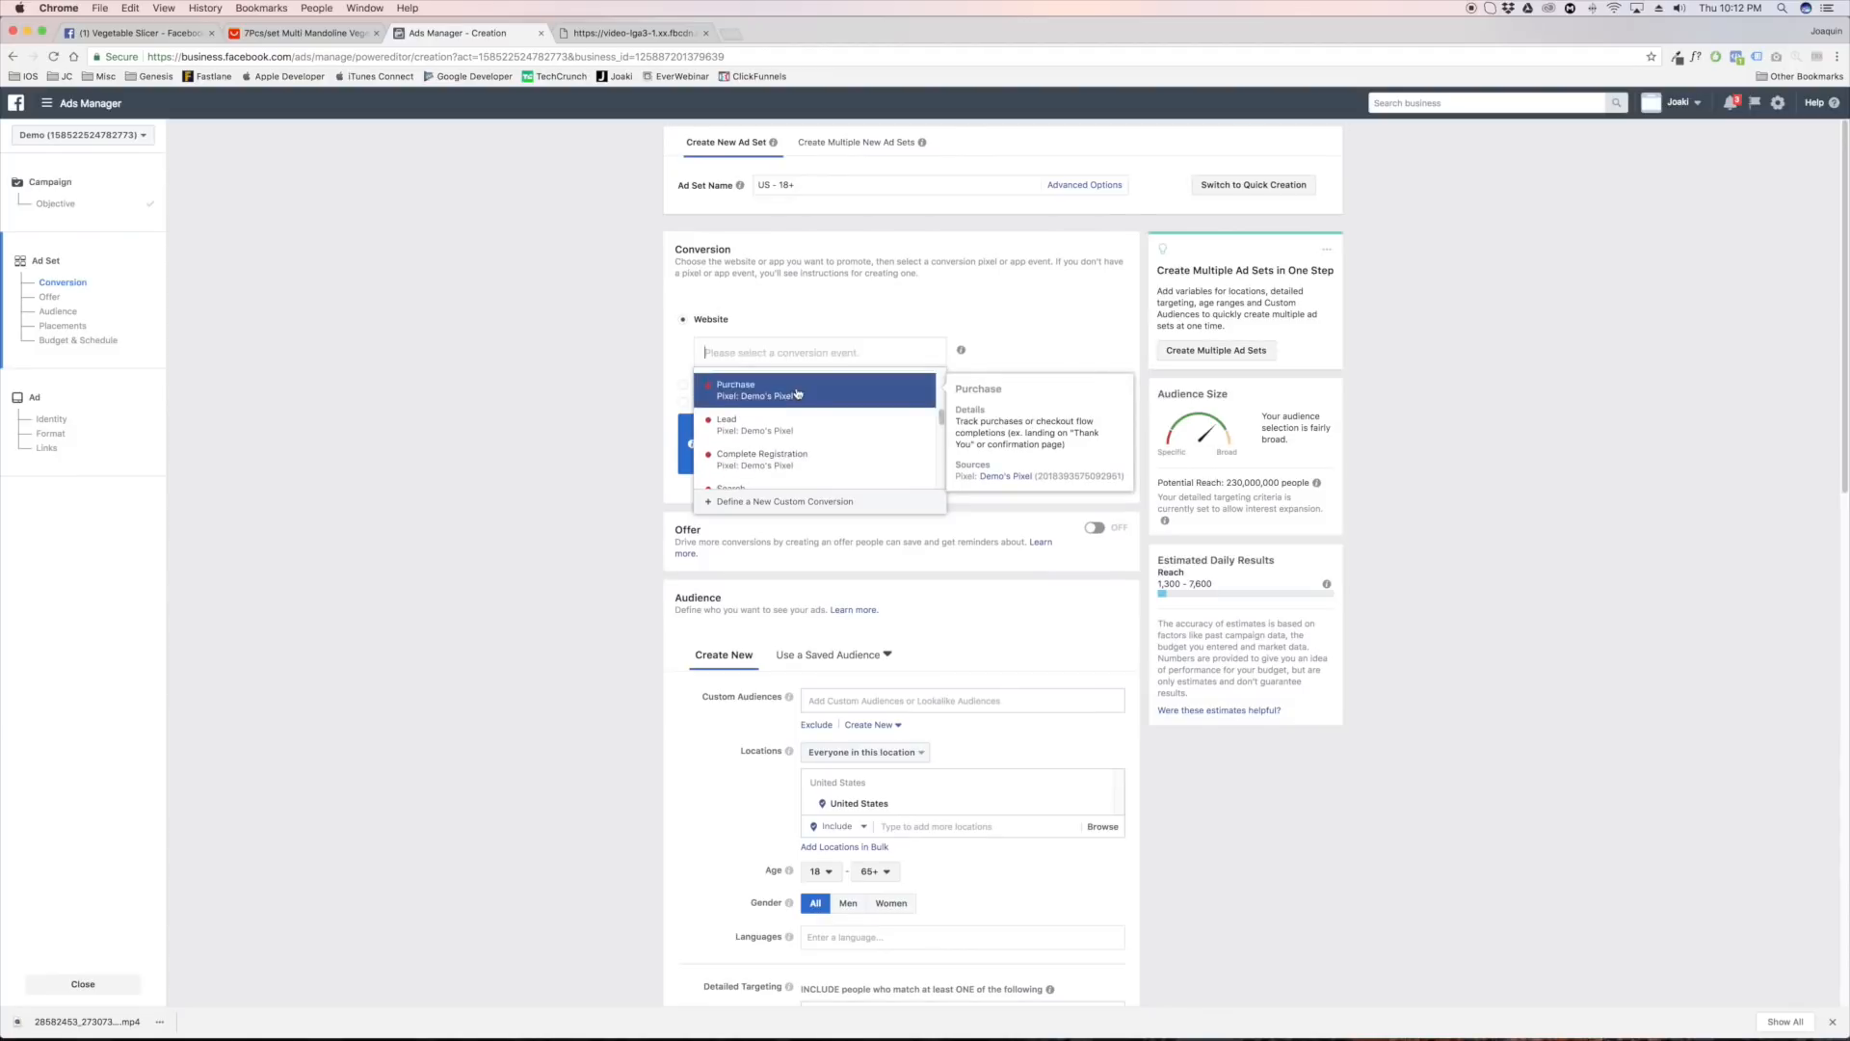
{"action": "scroll", "coordinate": [797, 393], "scroll_direction": "down", "scroll_amount": 5}
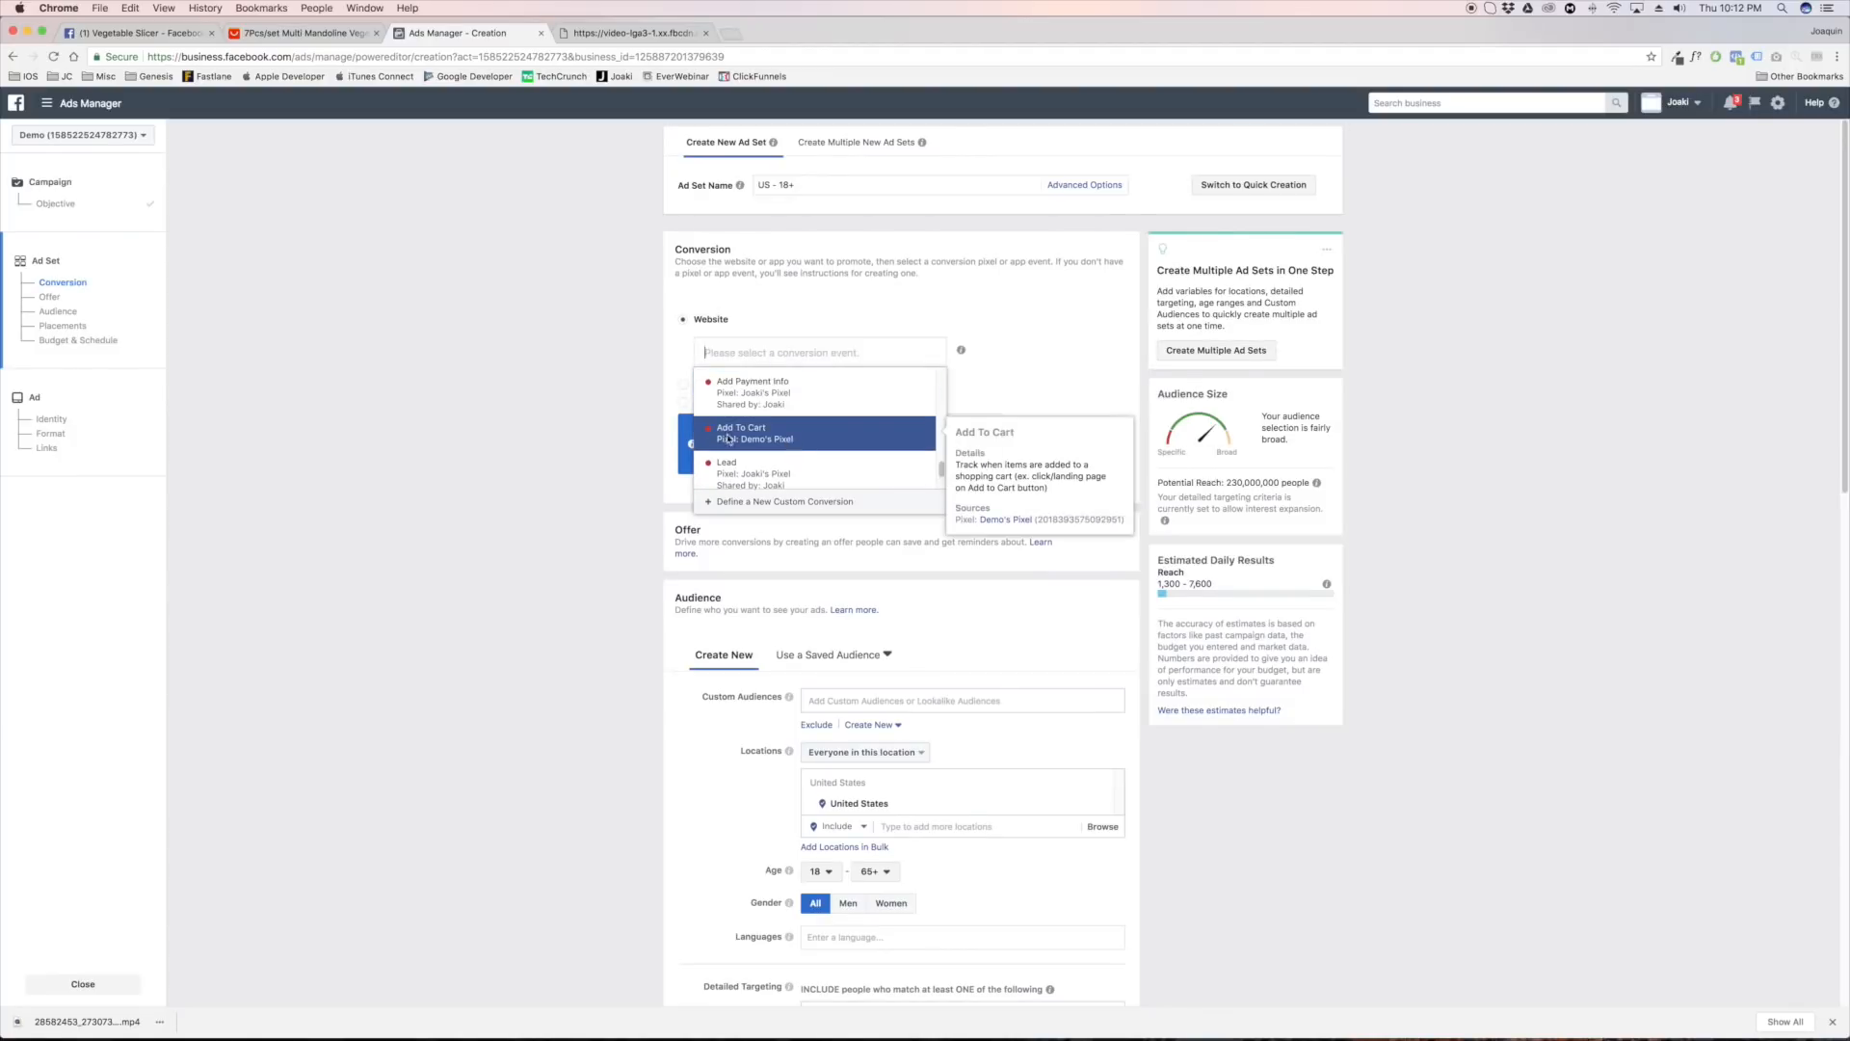
{"action": "left_click", "coordinate": [793, 439]}
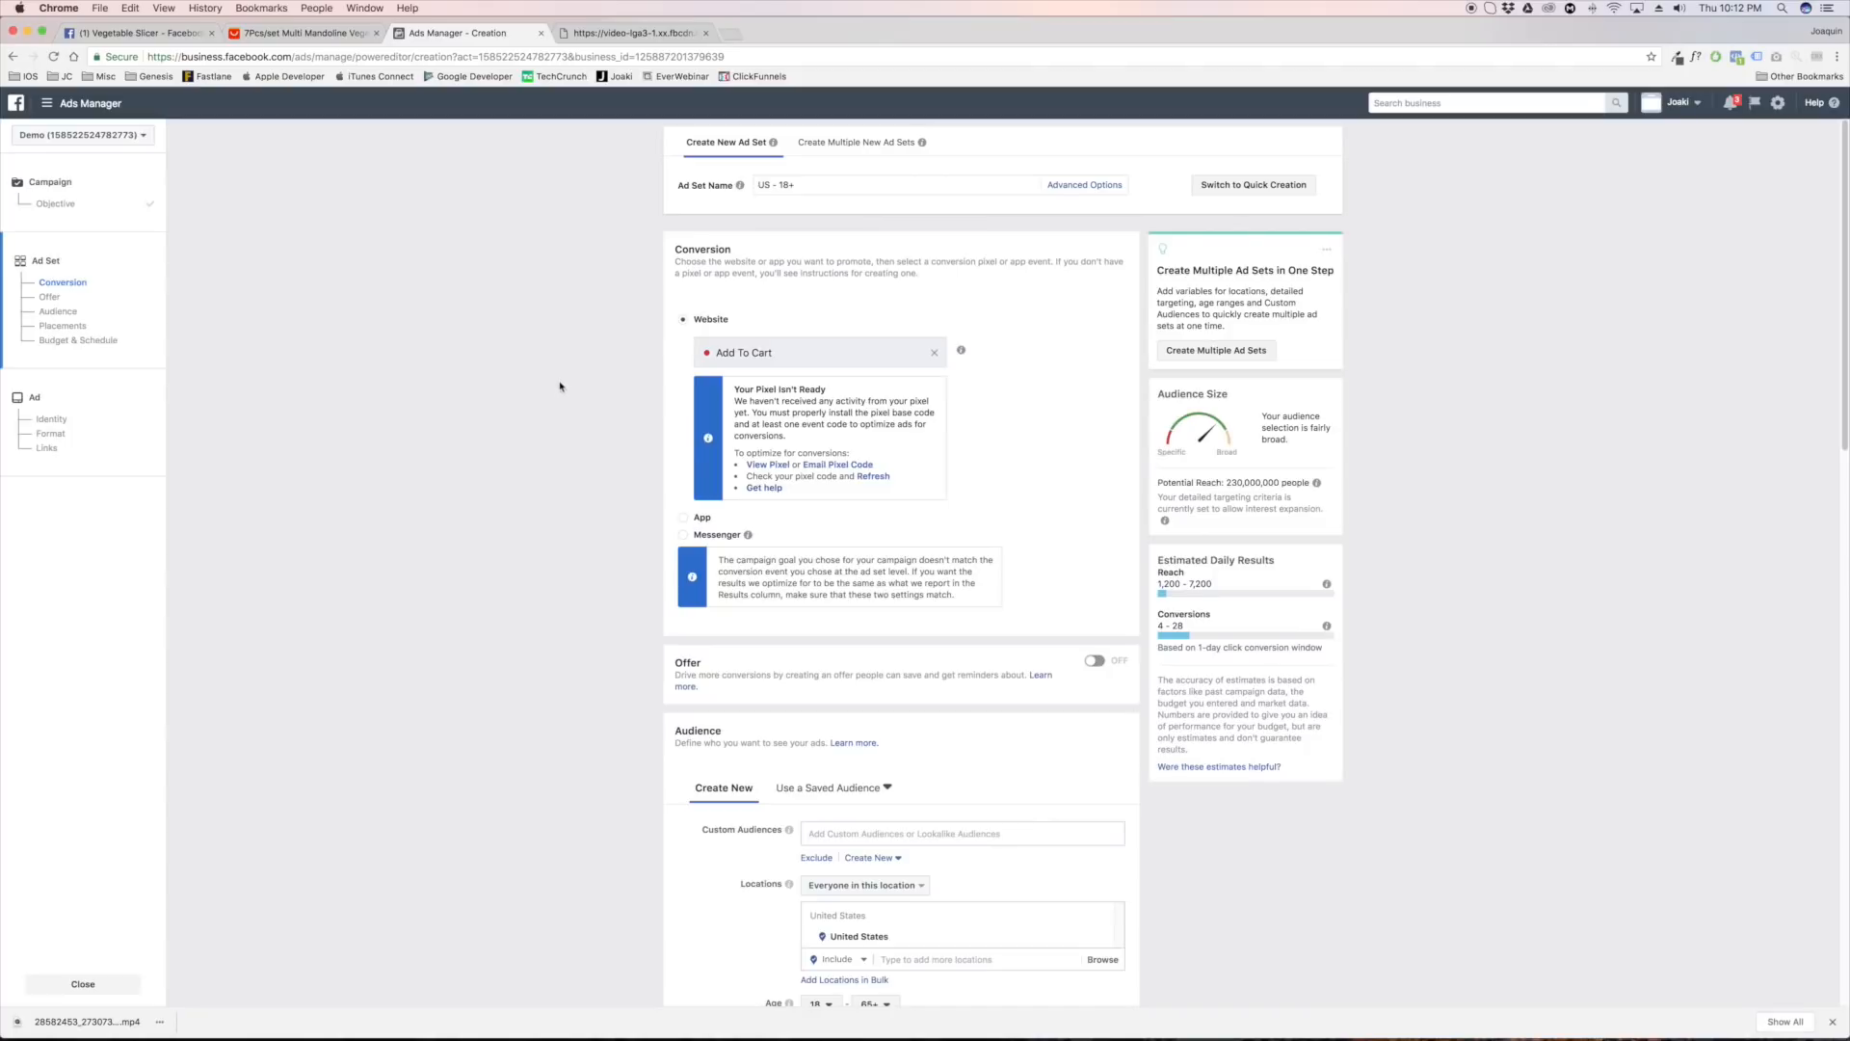
Restrict the audience's language to English (All)
{"action": "scroll", "coordinate": [570, 383], "scroll_direction": "down", "scroll_amount": 3}
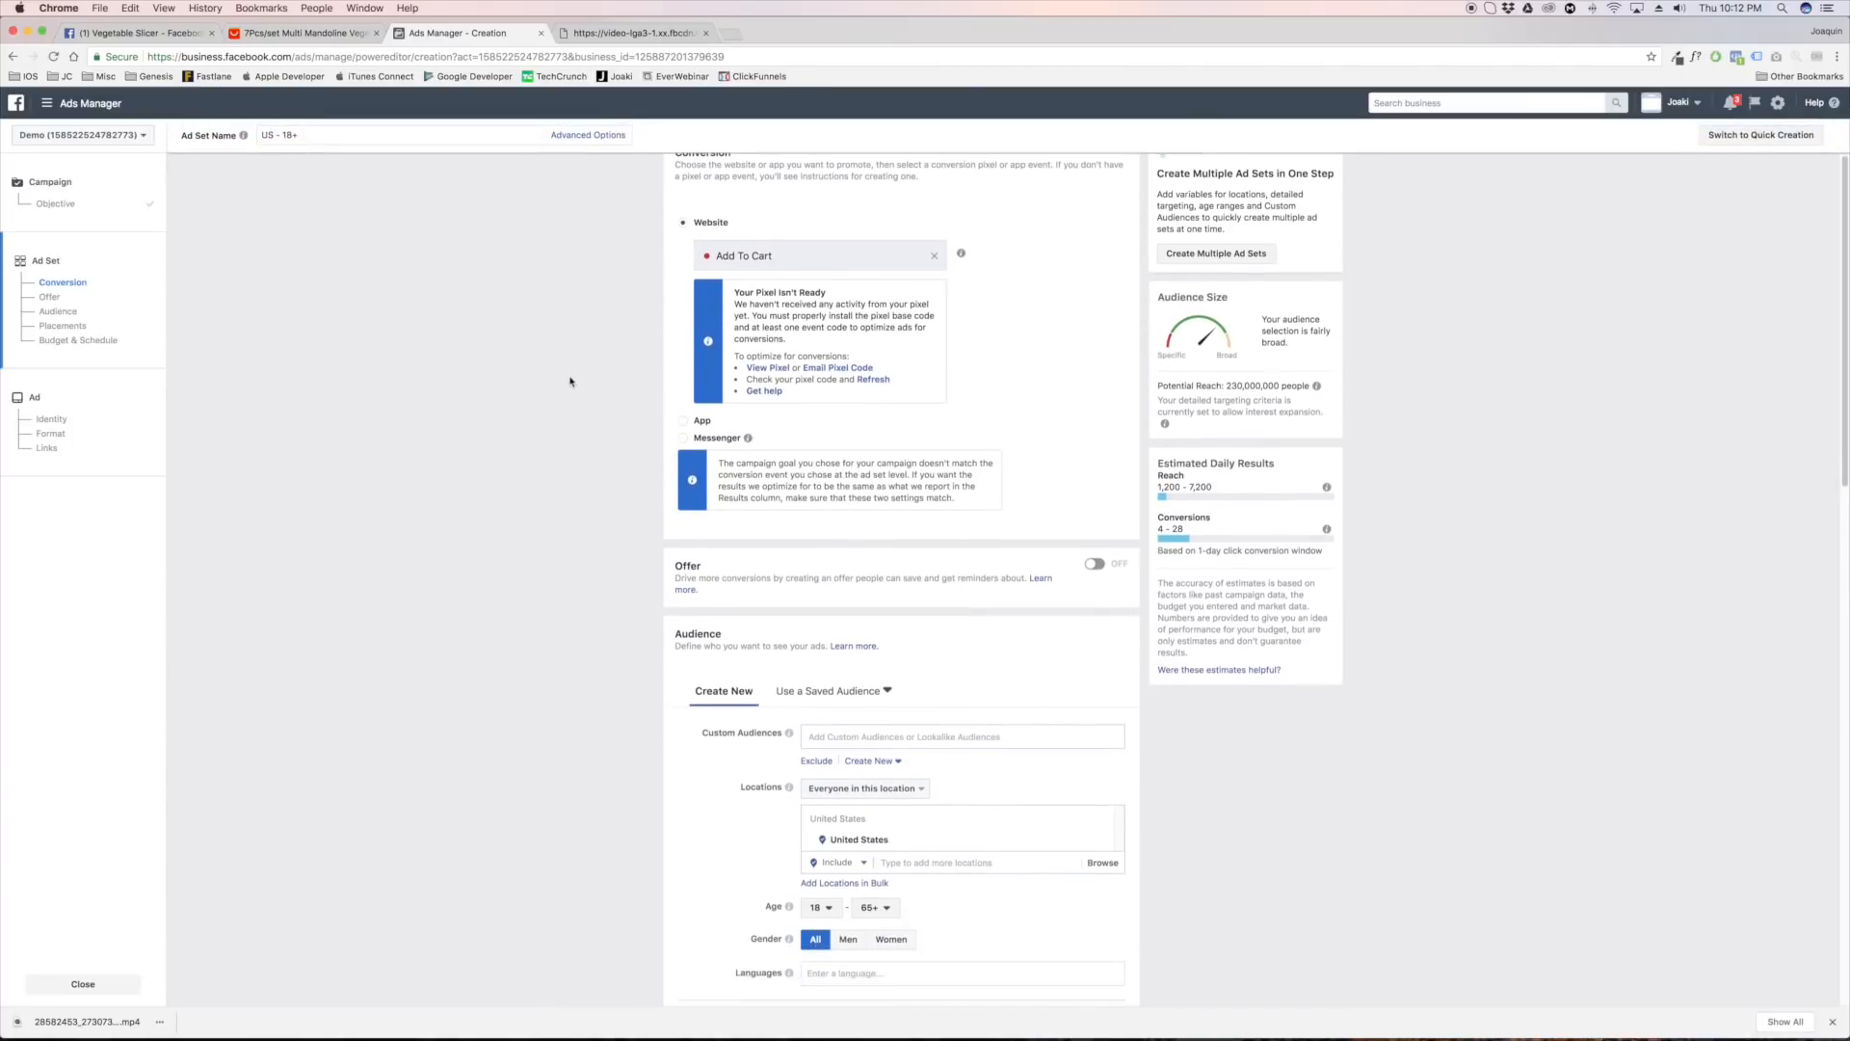
{"action": "scroll", "coordinate": [570, 382], "scroll_direction": "down", "scroll_amount": 5}
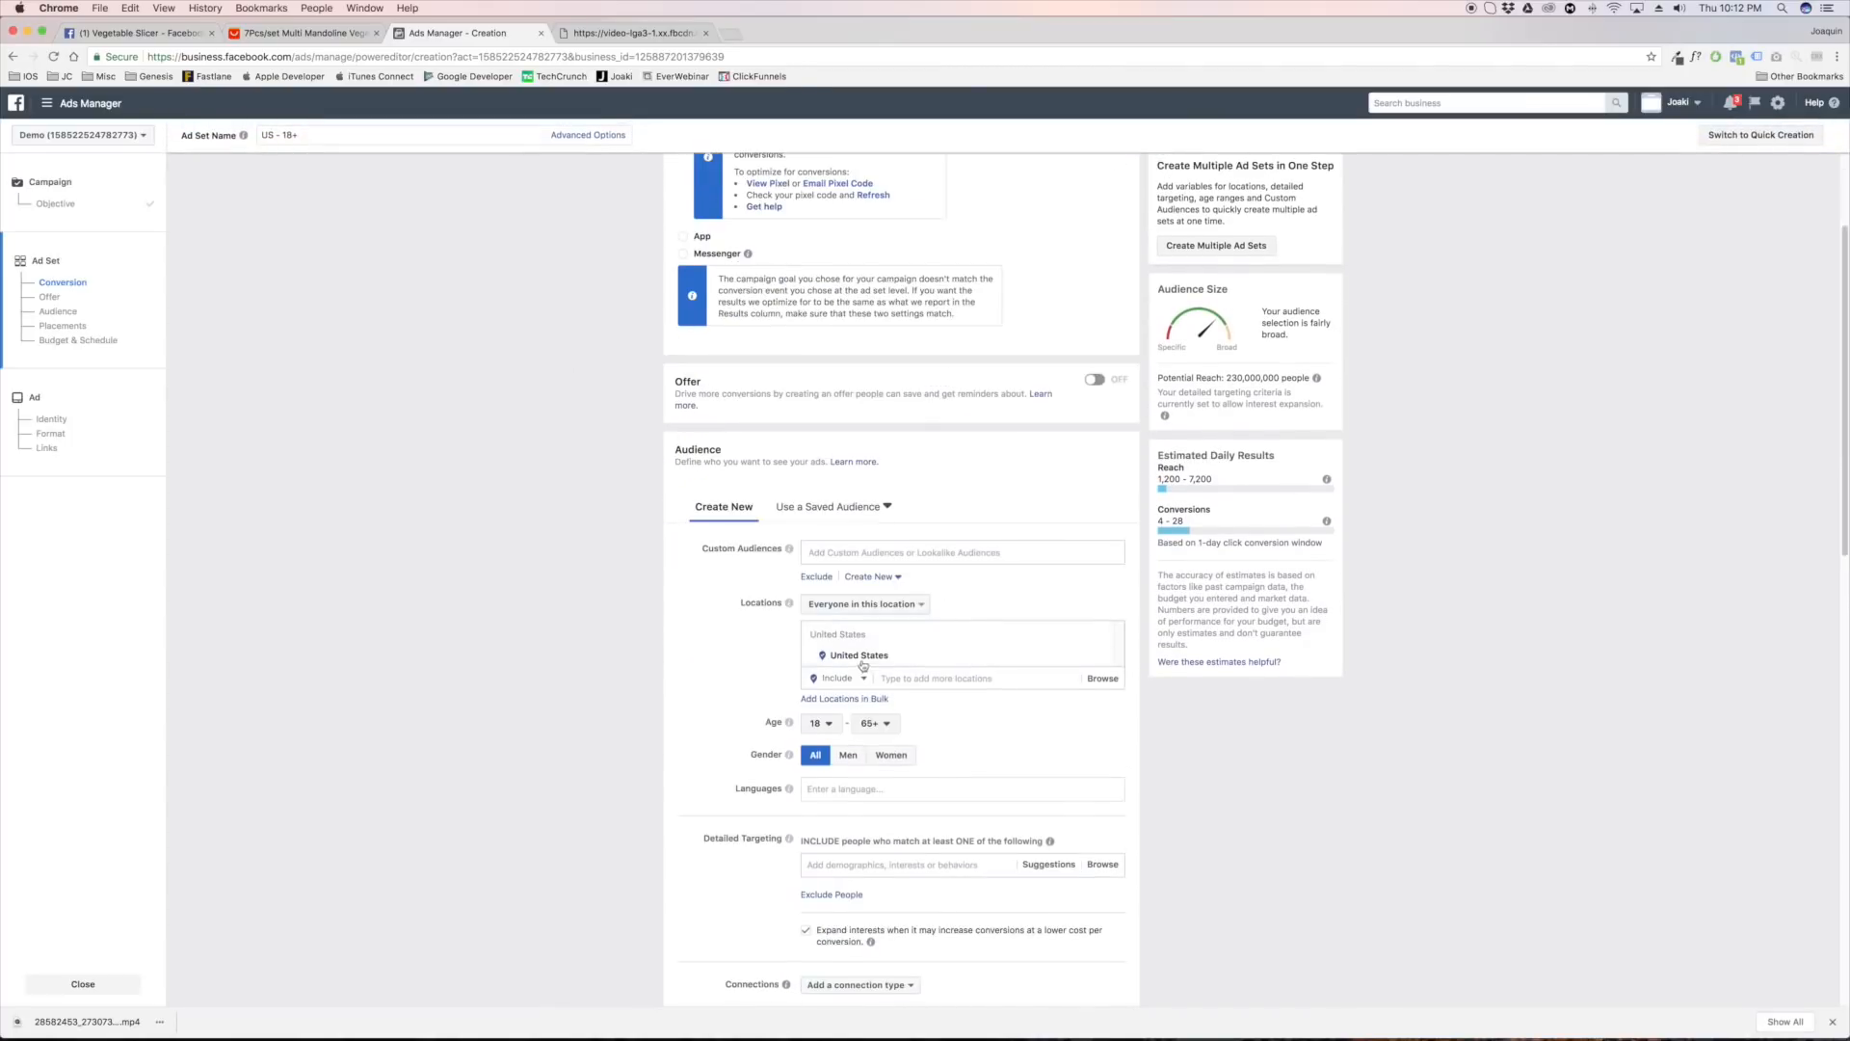
{"action": "left_click", "coordinate": [852, 789]}
{"action": "type", "text": "engl"}
{"action": "key", "text": "Return"}
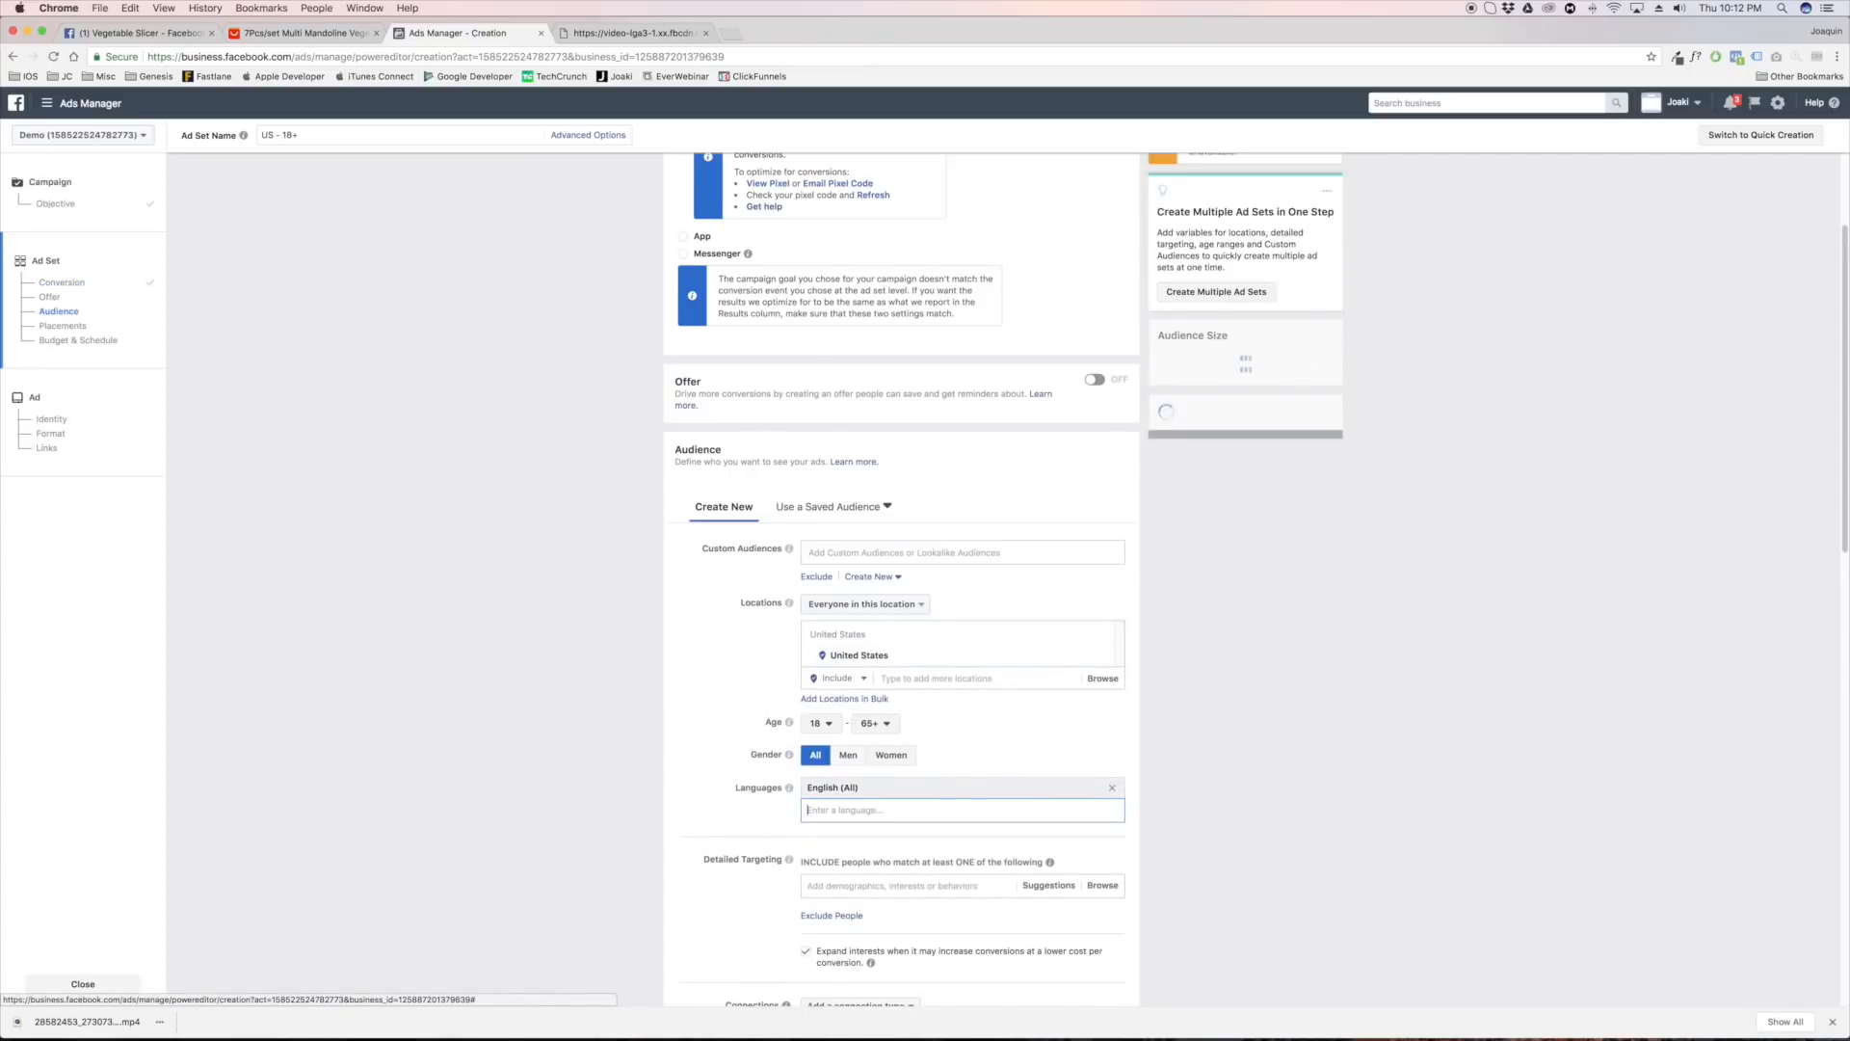
Check the slicer's AliExpress page, then search for kitchen interests and add Kitchen utensil to the audience's detailed targeting
{"action": "scroll", "coordinate": [1010, 733], "scroll_direction": "down", "scroll_amount": 3}
{"action": "left_click", "coordinate": [1011, 733]}
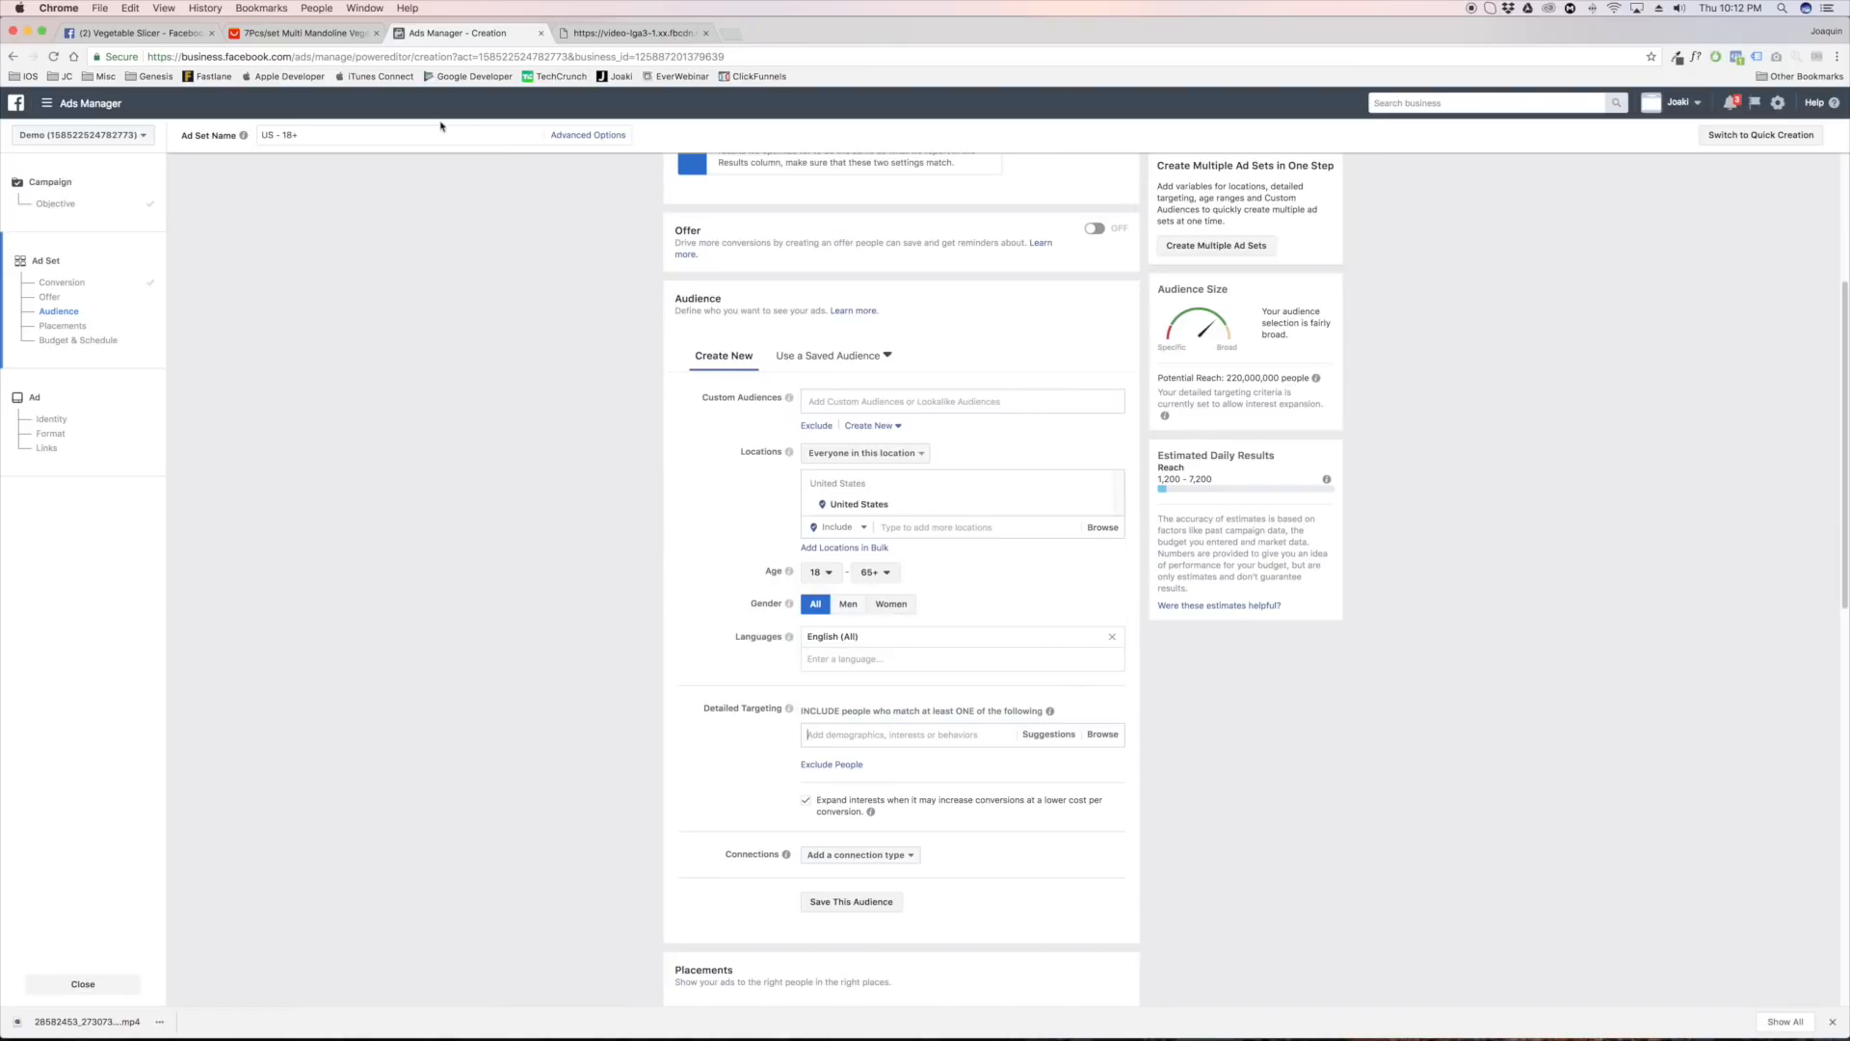
{"action": "left_click", "coordinate": [294, 33]}
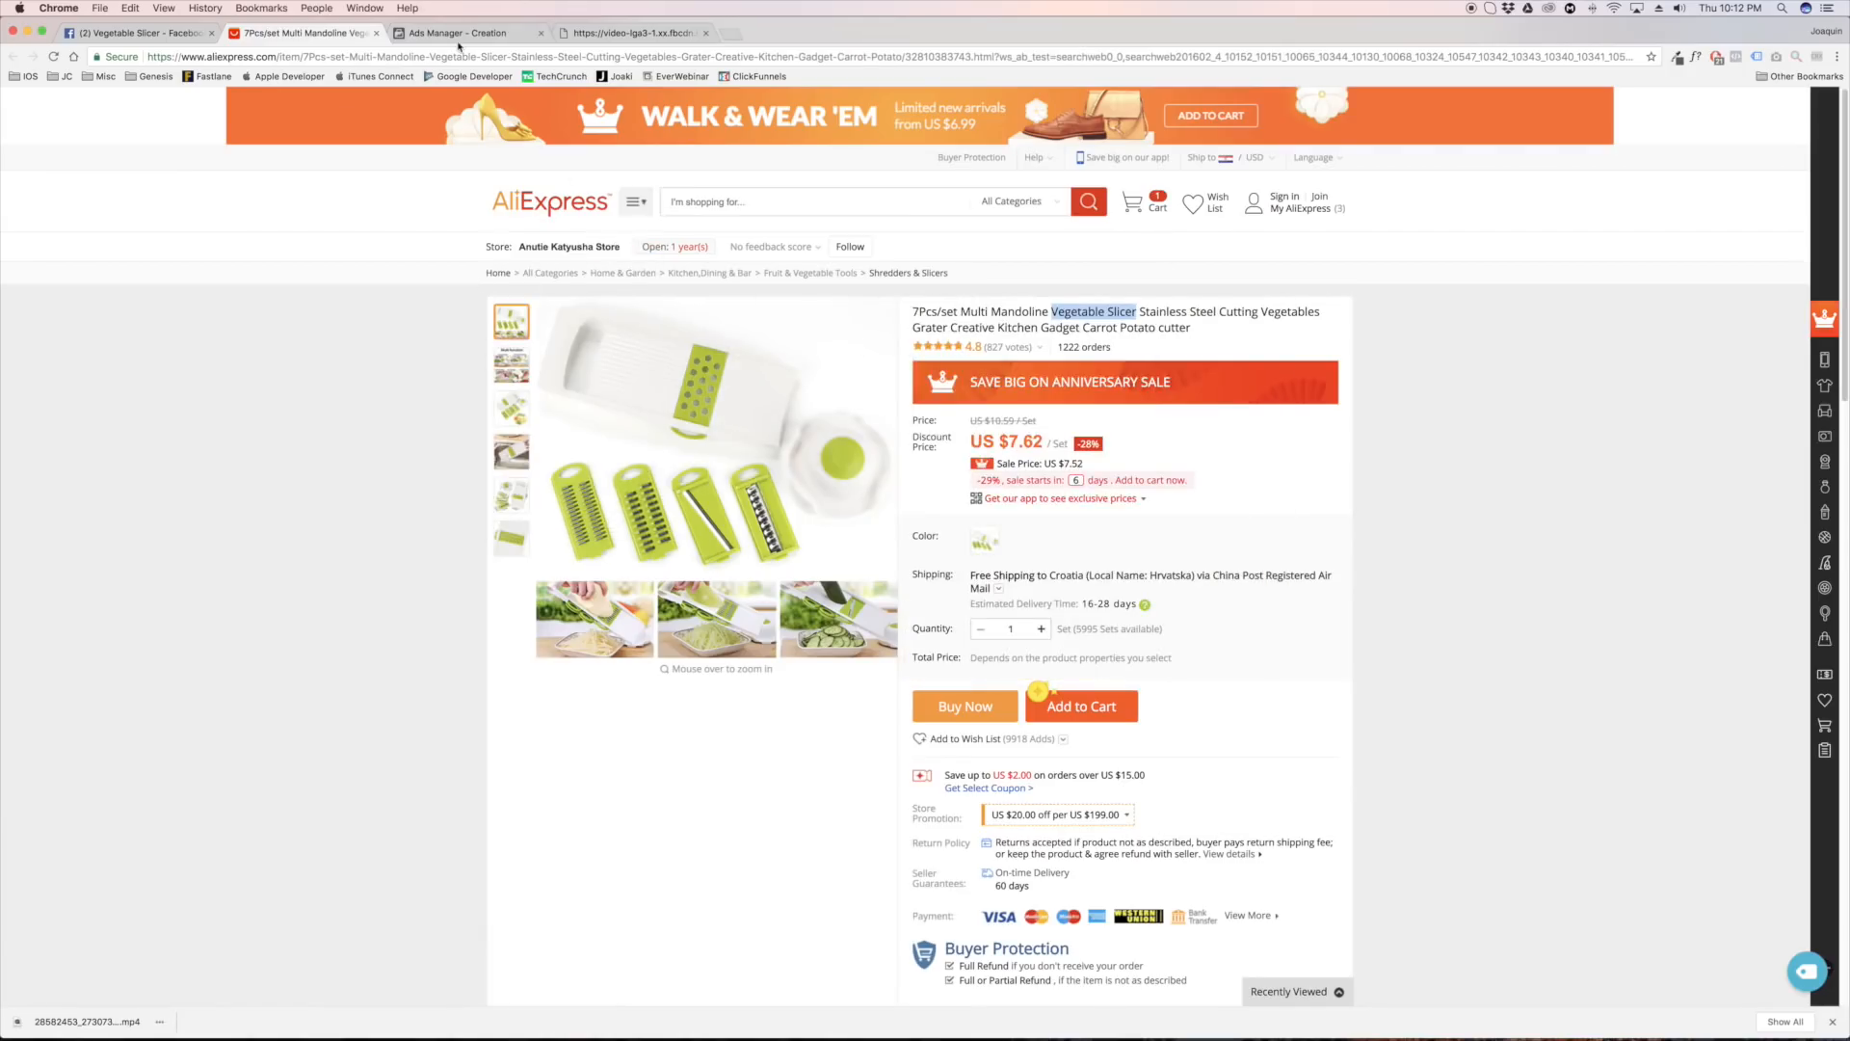
{"action": "left_click", "coordinate": [459, 38]}
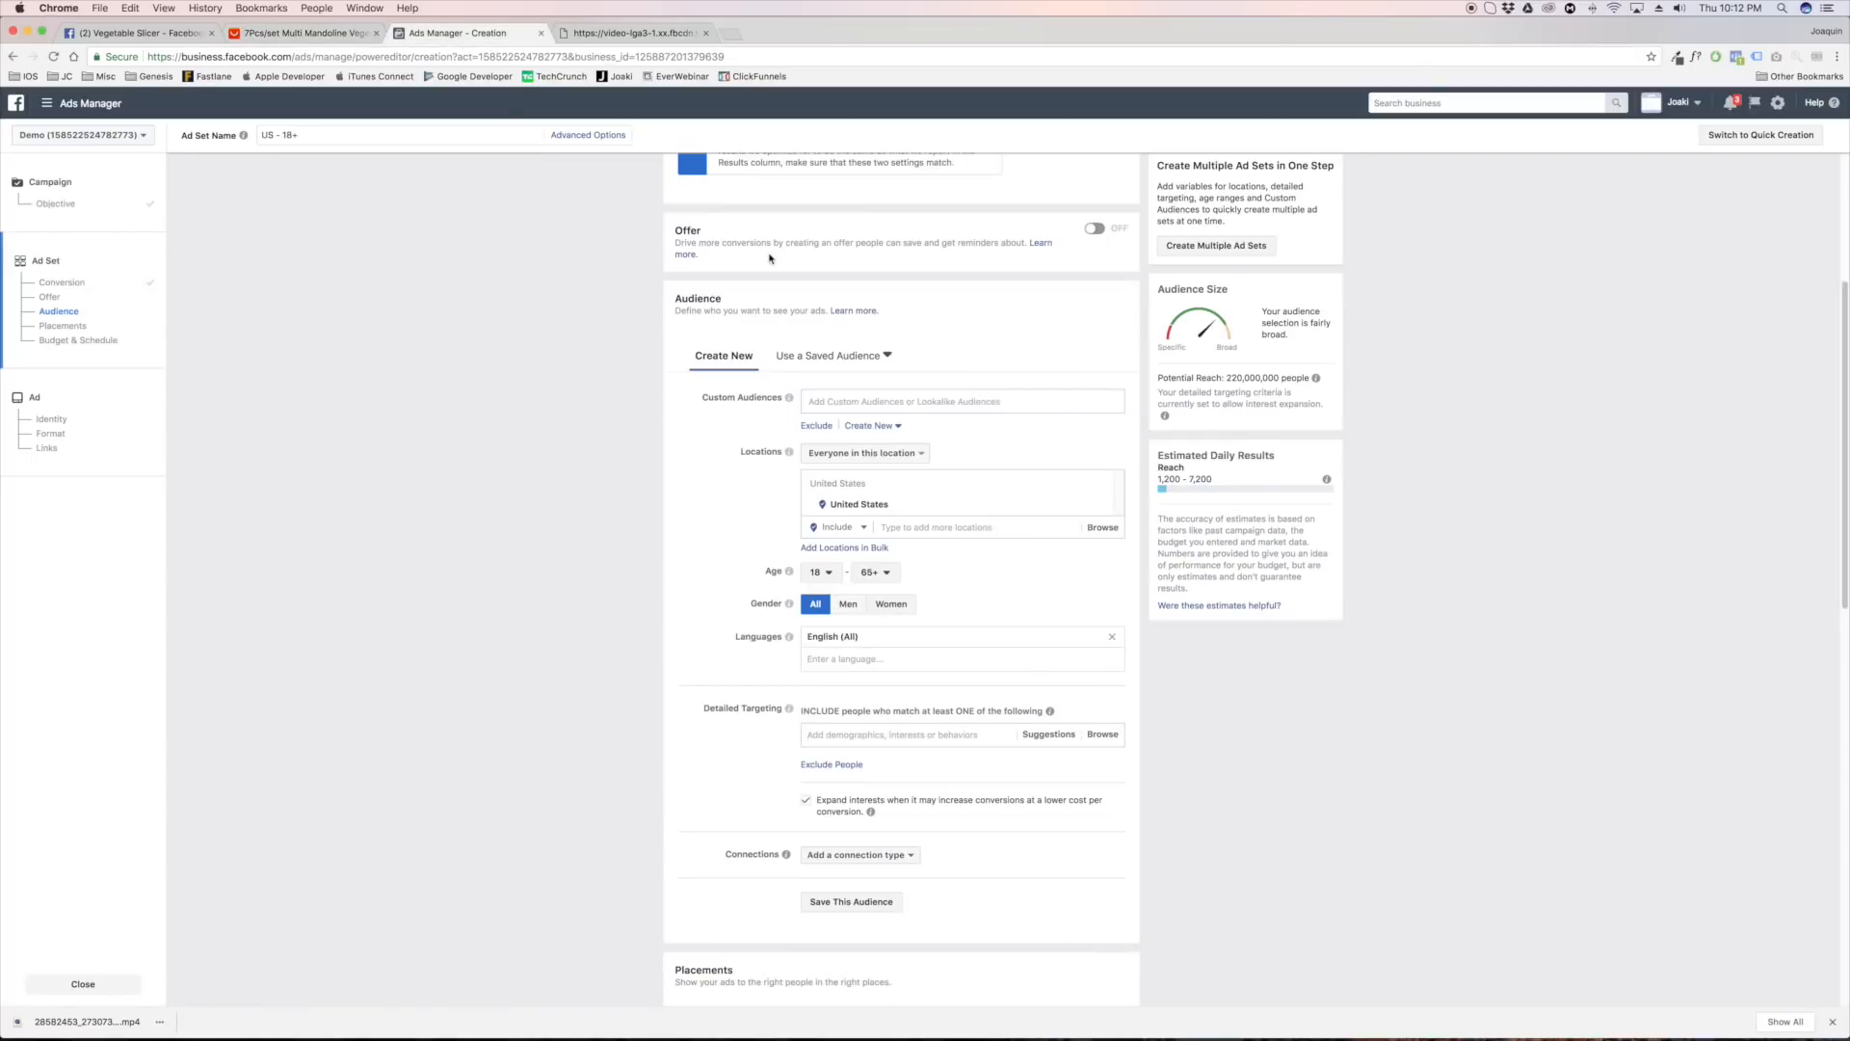
{"action": "left_click", "coordinate": [896, 734]}
{"action": "type", "text": "kitchen"}
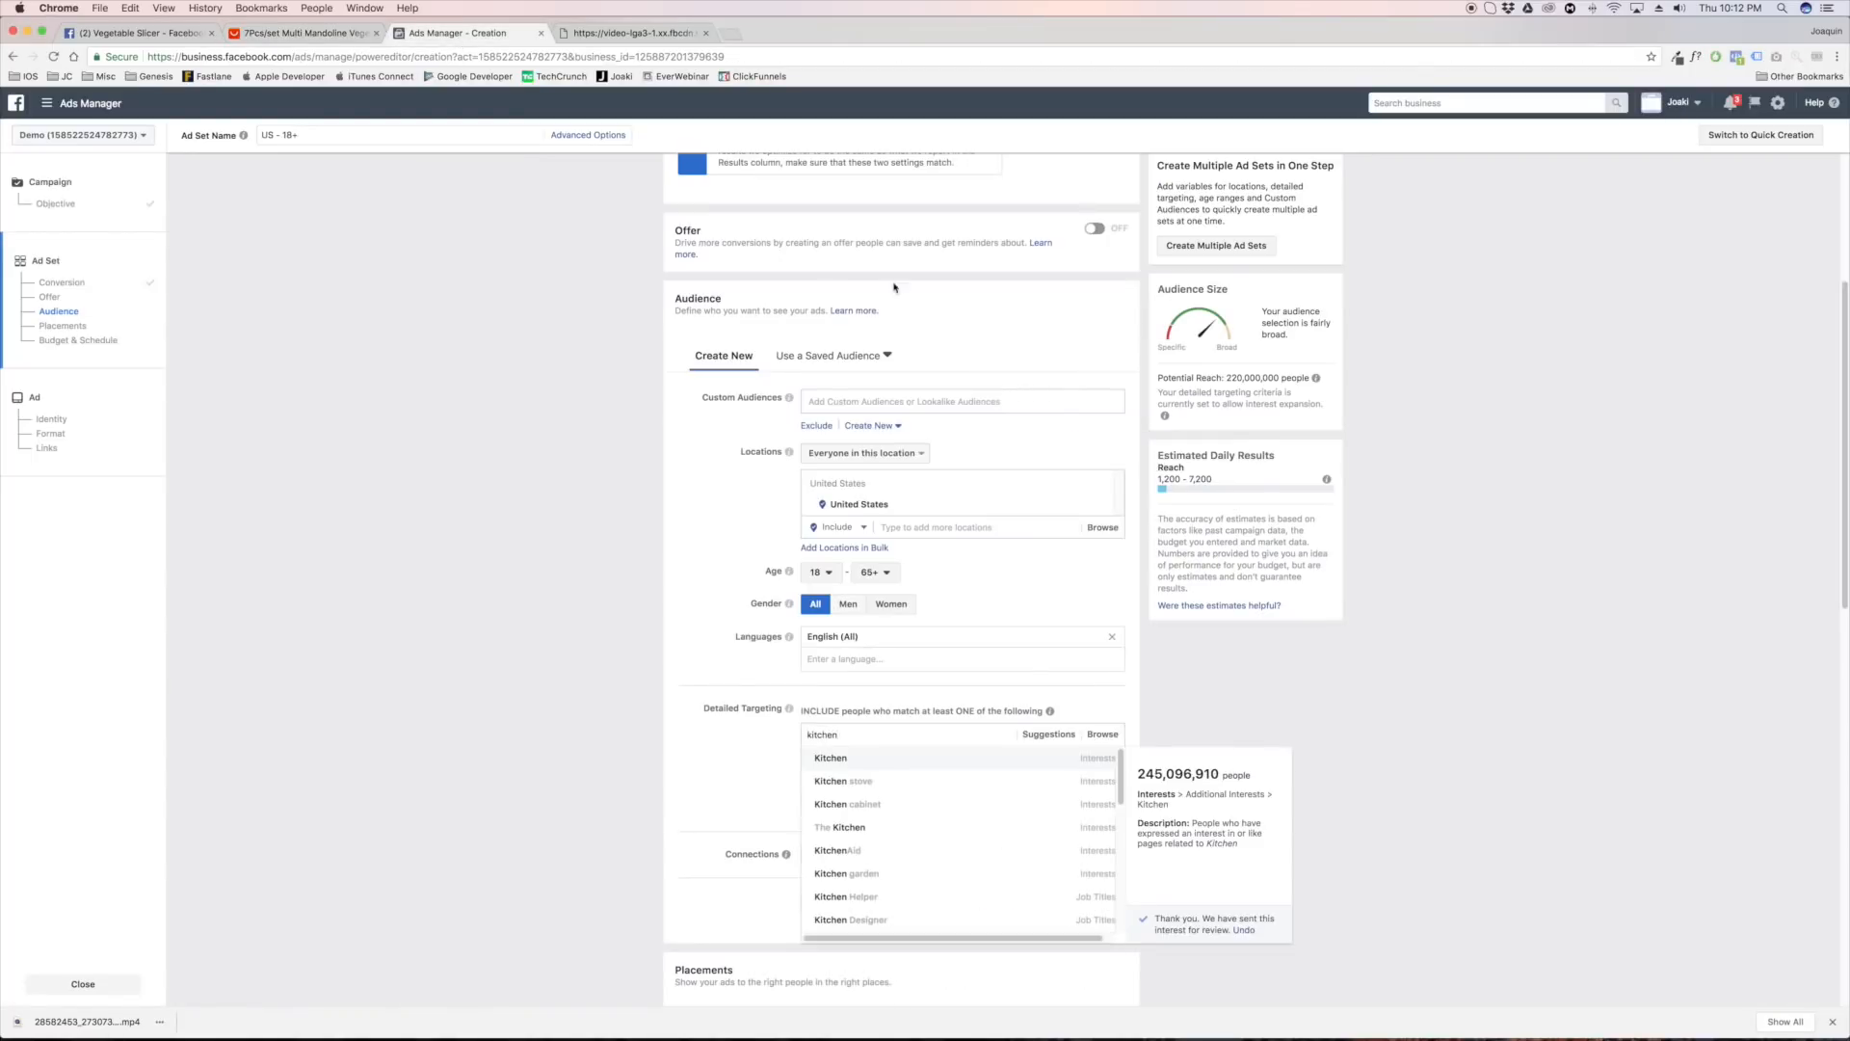
{"action": "scroll", "coordinate": [899, 824], "scroll_direction": "down", "scroll_amount": 1}
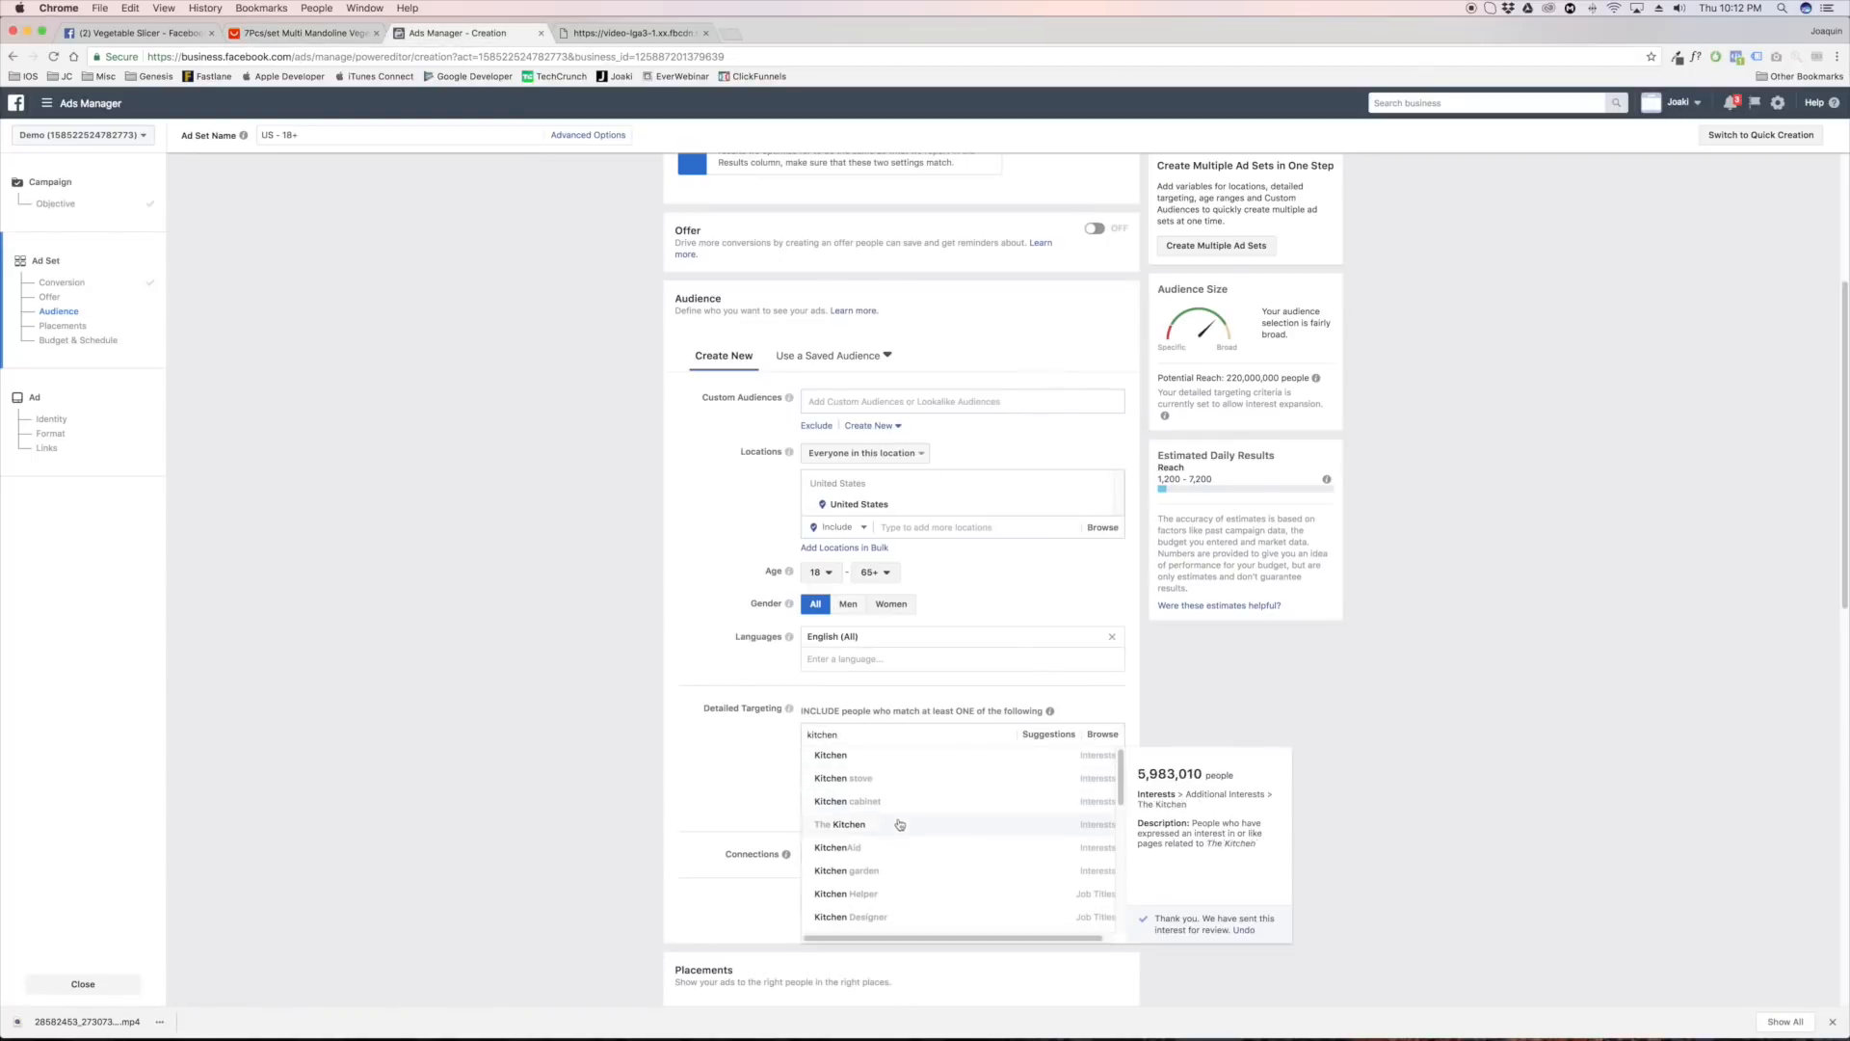
{"action": "scroll", "coordinate": [899, 826], "scroll_direction": "down", "scroll_amount": 3}
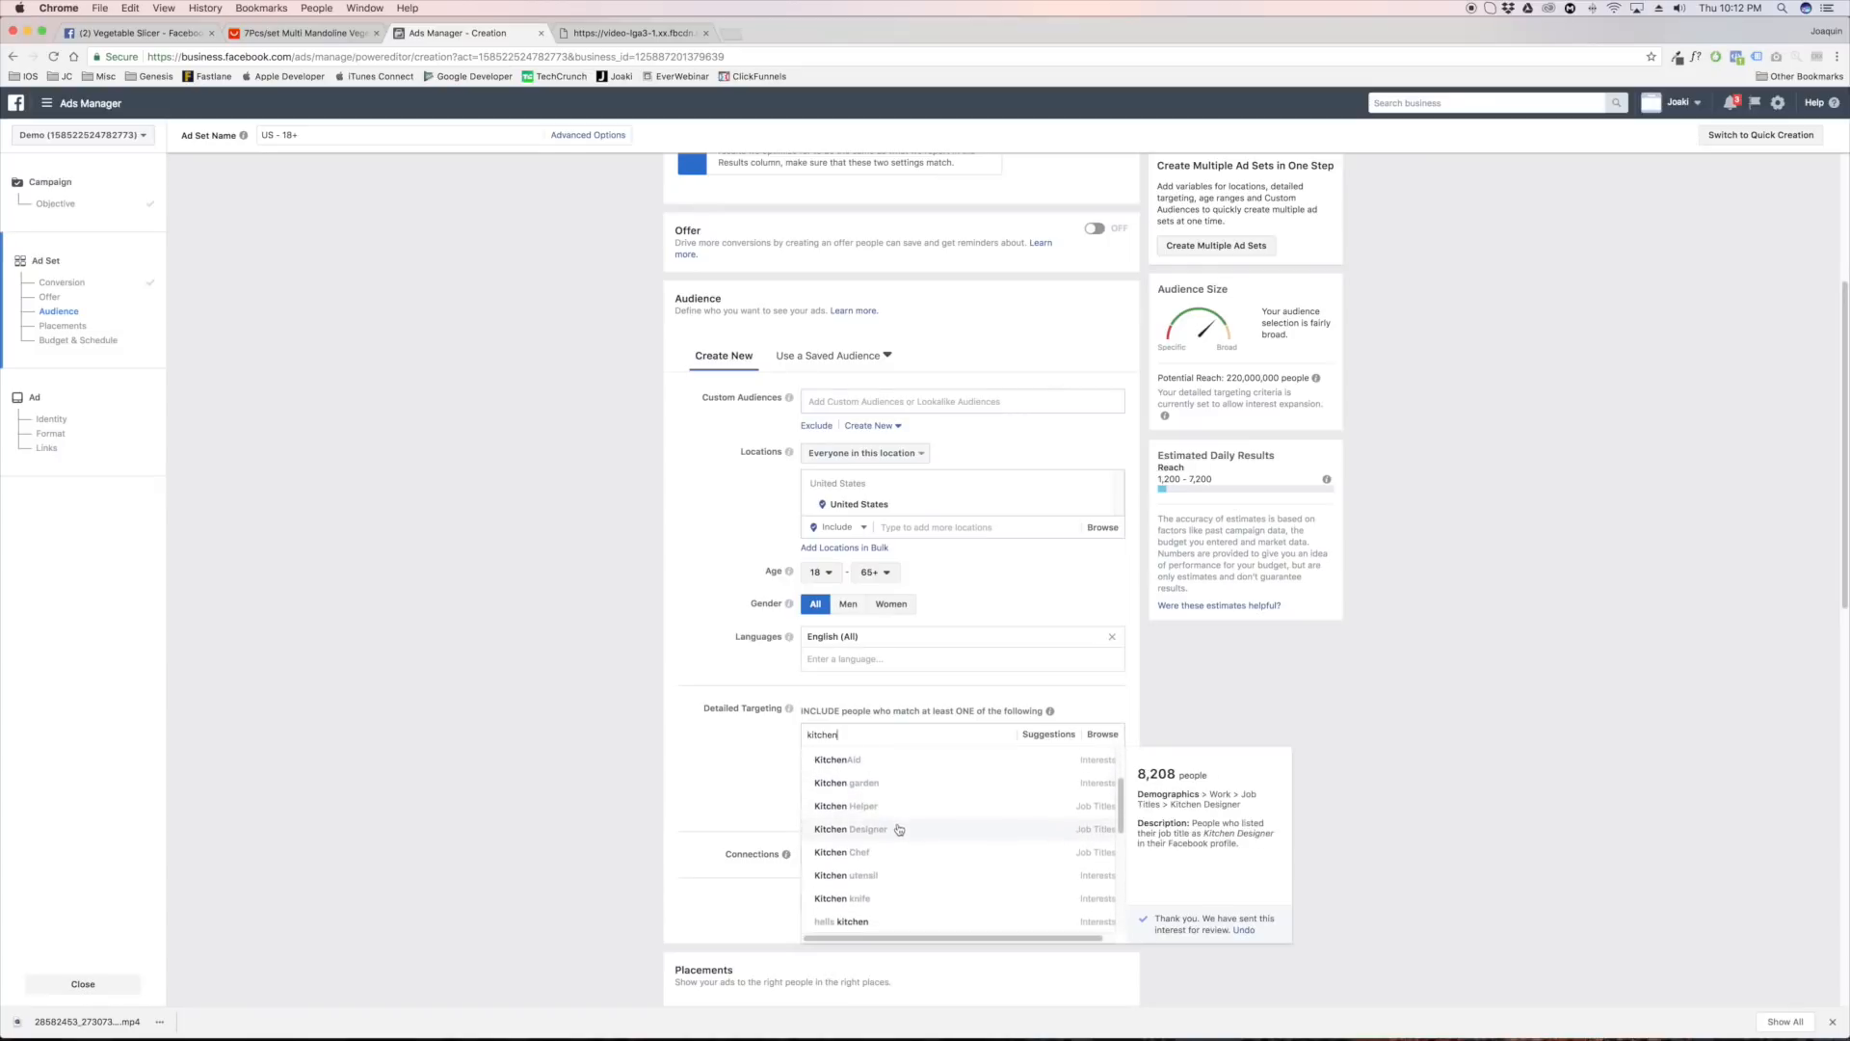
{"action": "left_click", "coordinate": [879, 876]}
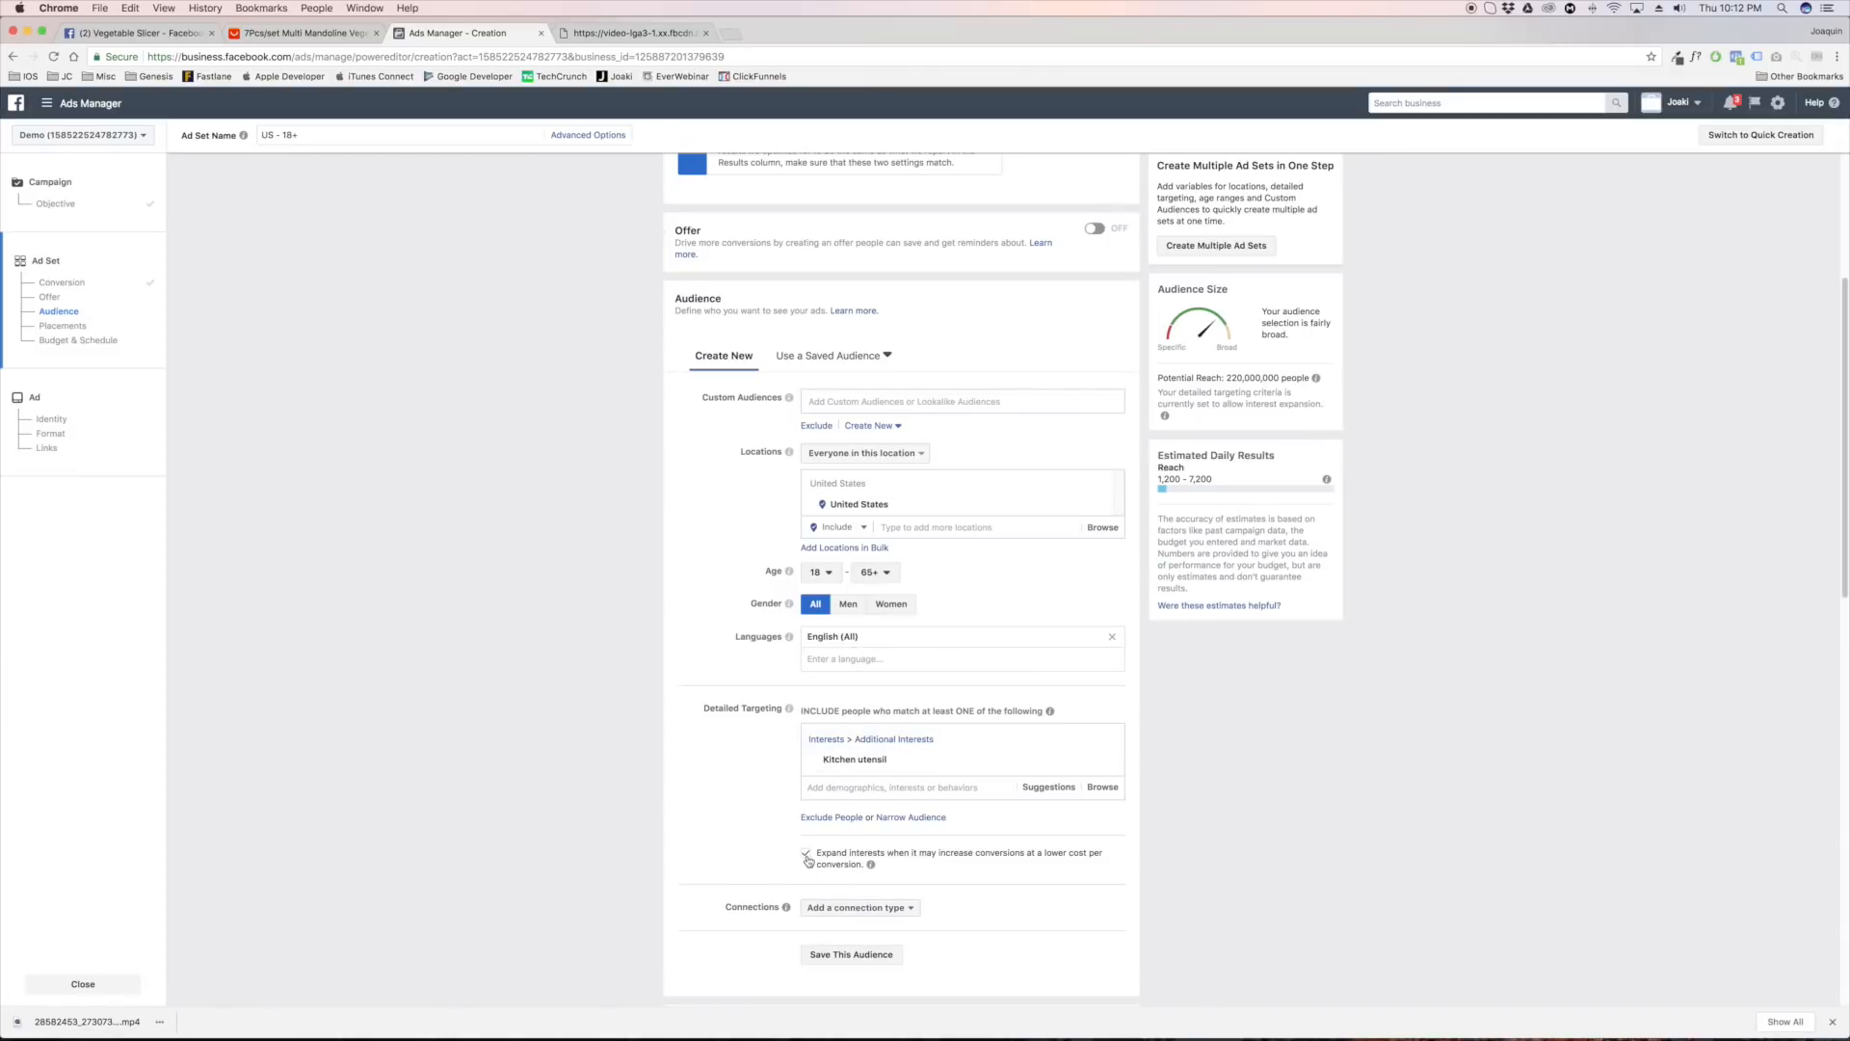
Turn off interest expansion in the detailed targeting and check the audience's potential reach
{"action": "left_click", "coordinate": [808, 856]}
{"action": "mouse_move", "coordinate": [849, 766]}
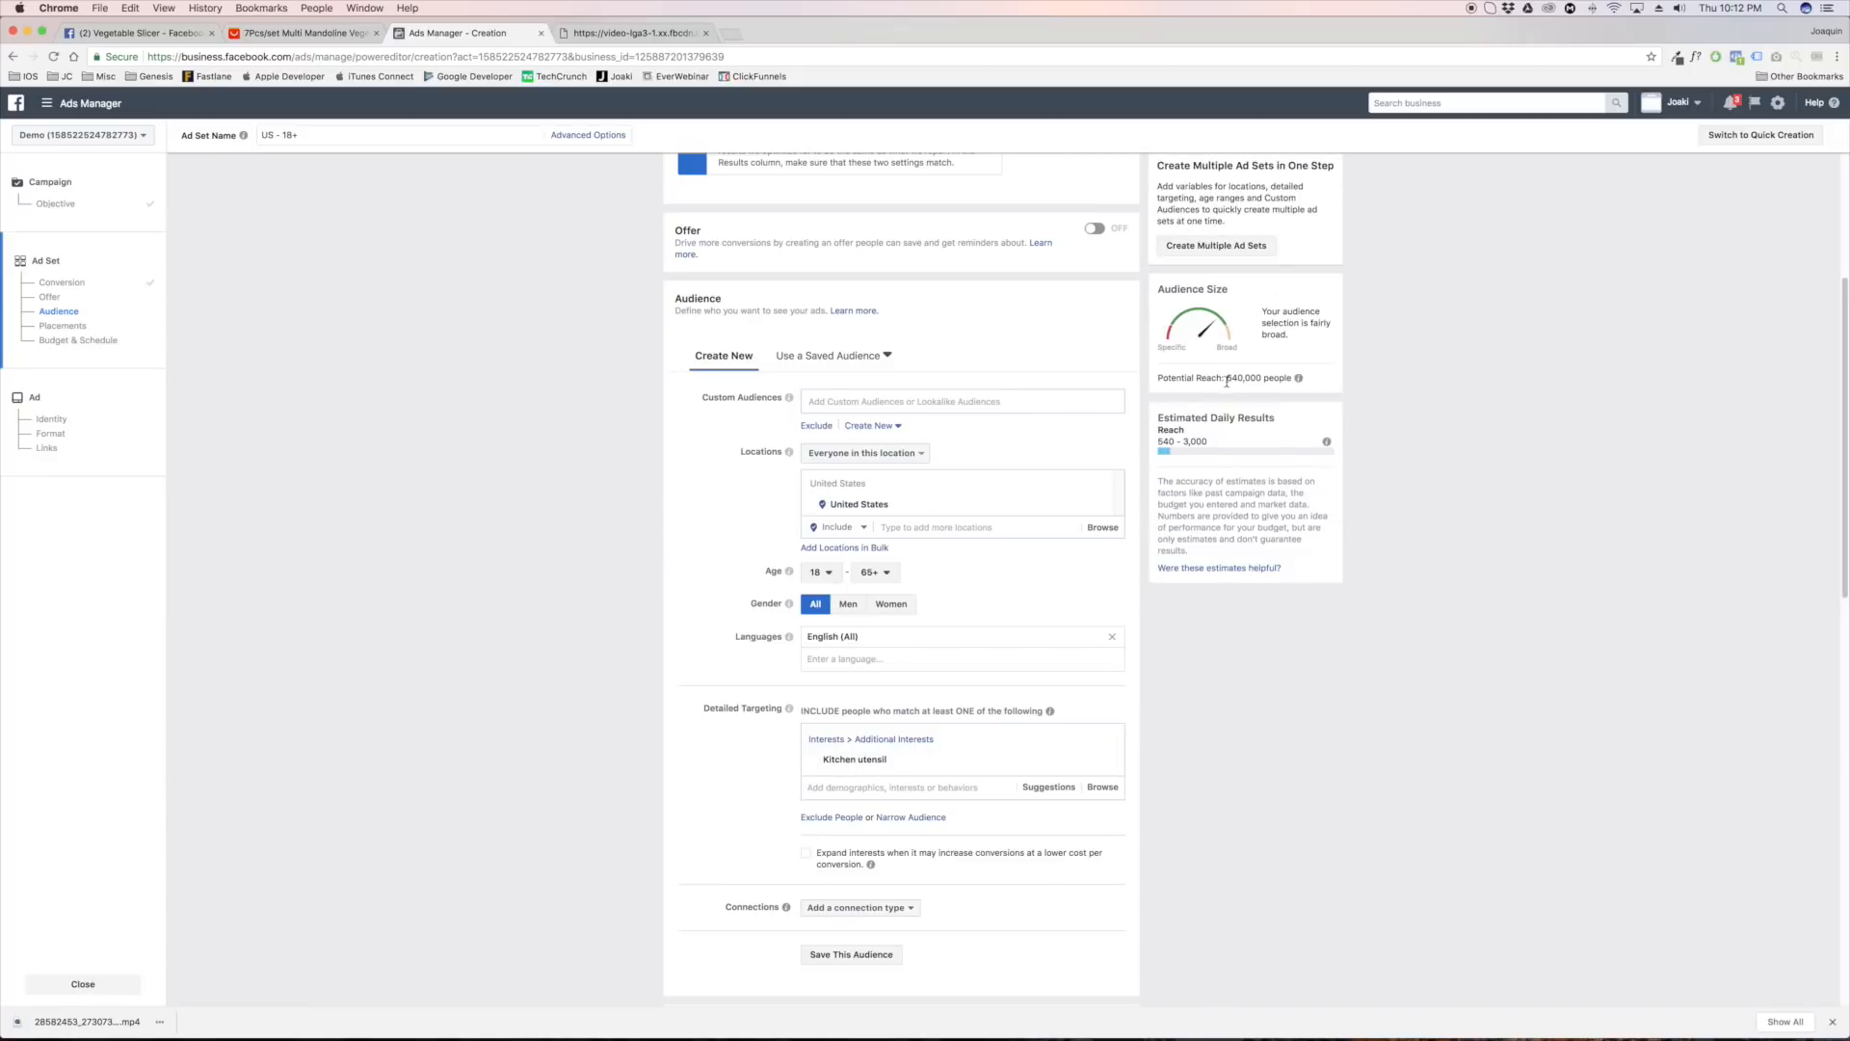
{"action": "left_click_drag", "start_coordinate": [1226, 377], "coordinate": [1272, 383]}
{"action": "left_click", "coordinate": [1227, 377]}
{"action": "mouse_move", "coordinate": [878, 761]}
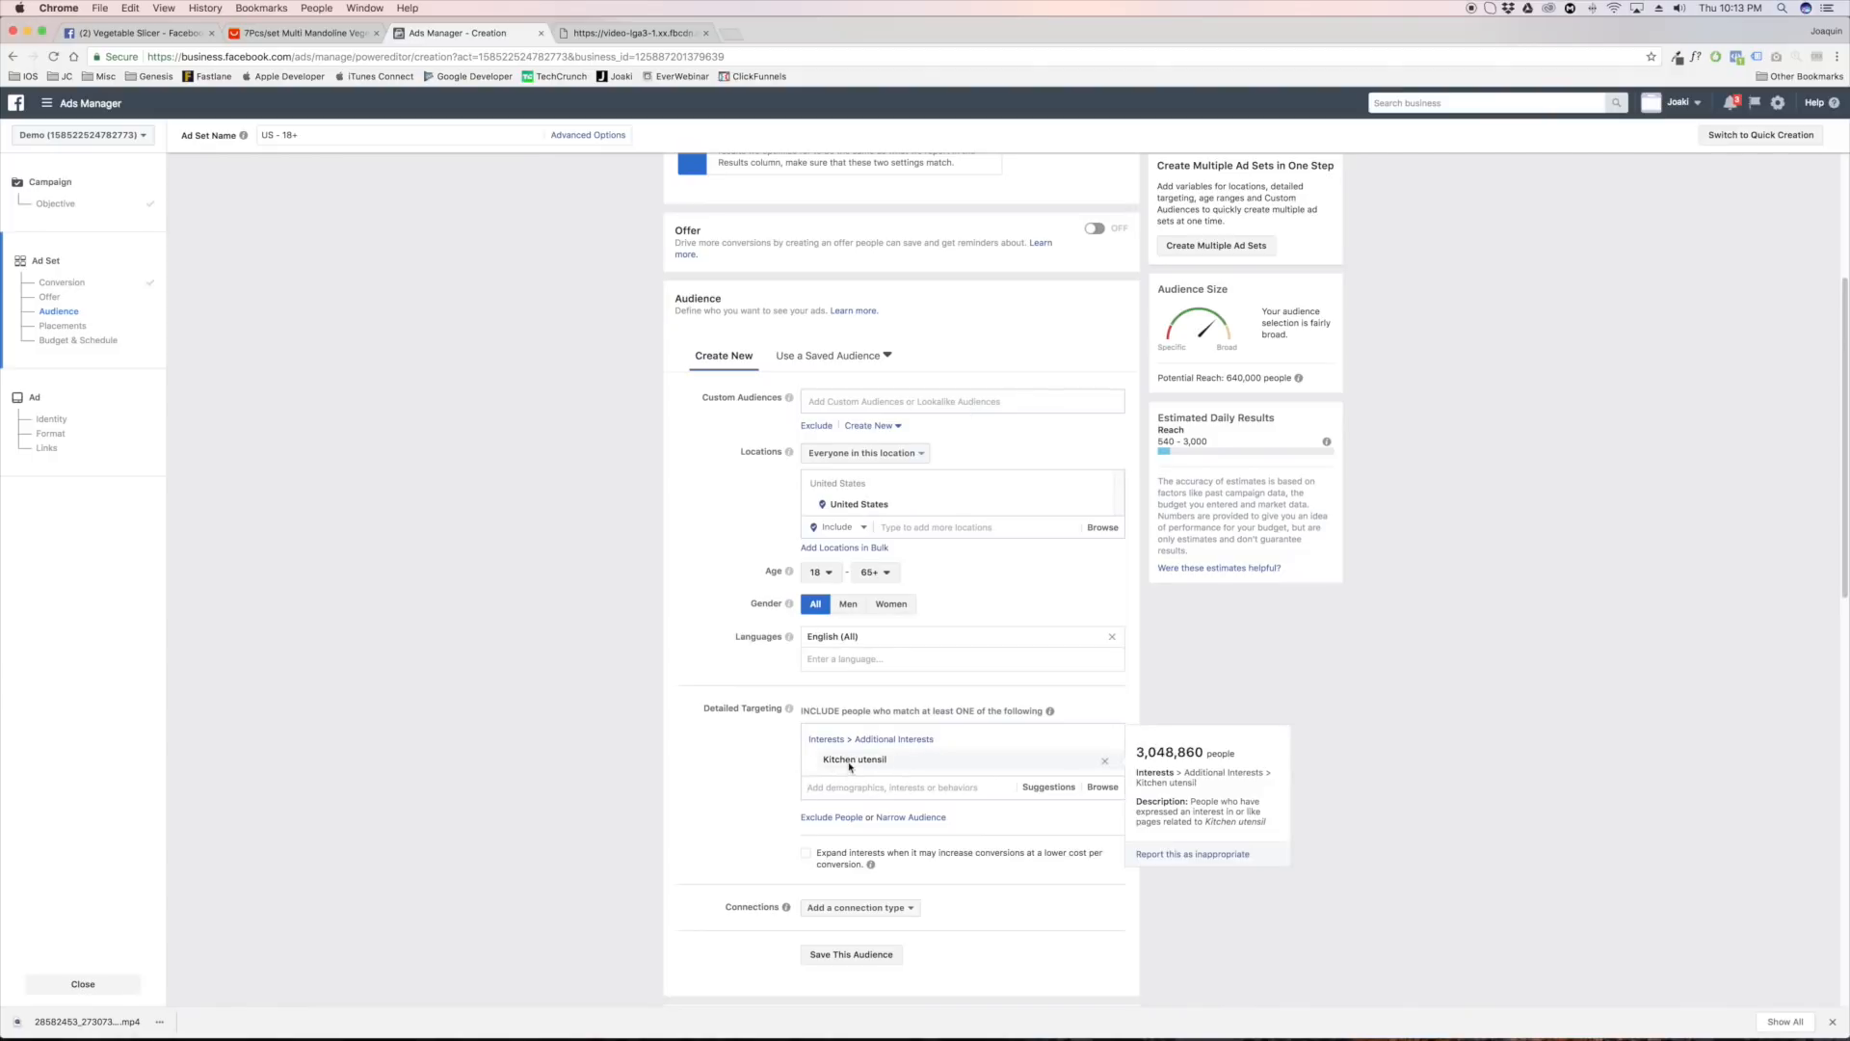
{"action": "left_click", "coordinate": [906, 794]}
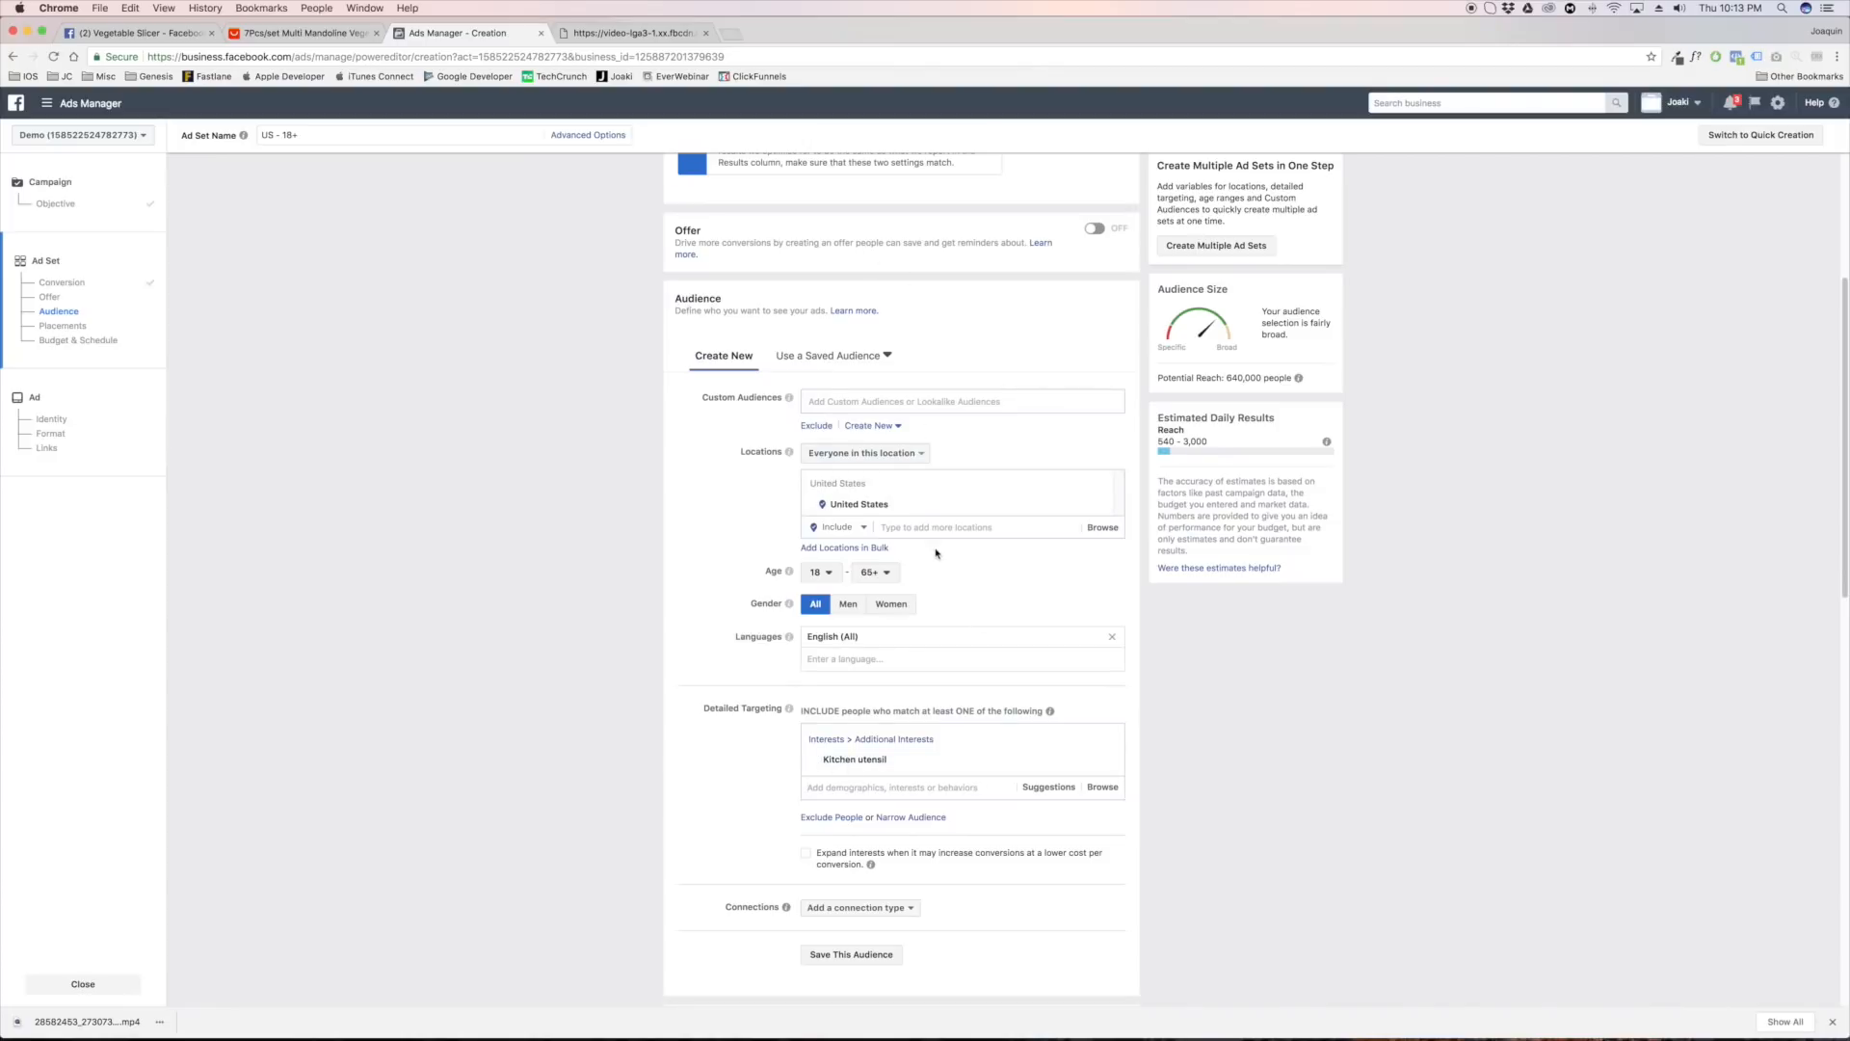
Set the ad set's daily budget to $10.00
{"action": "scroll", "coordinate": [937, 556], "scroll_direction": "down", "scroll_amount": 3}
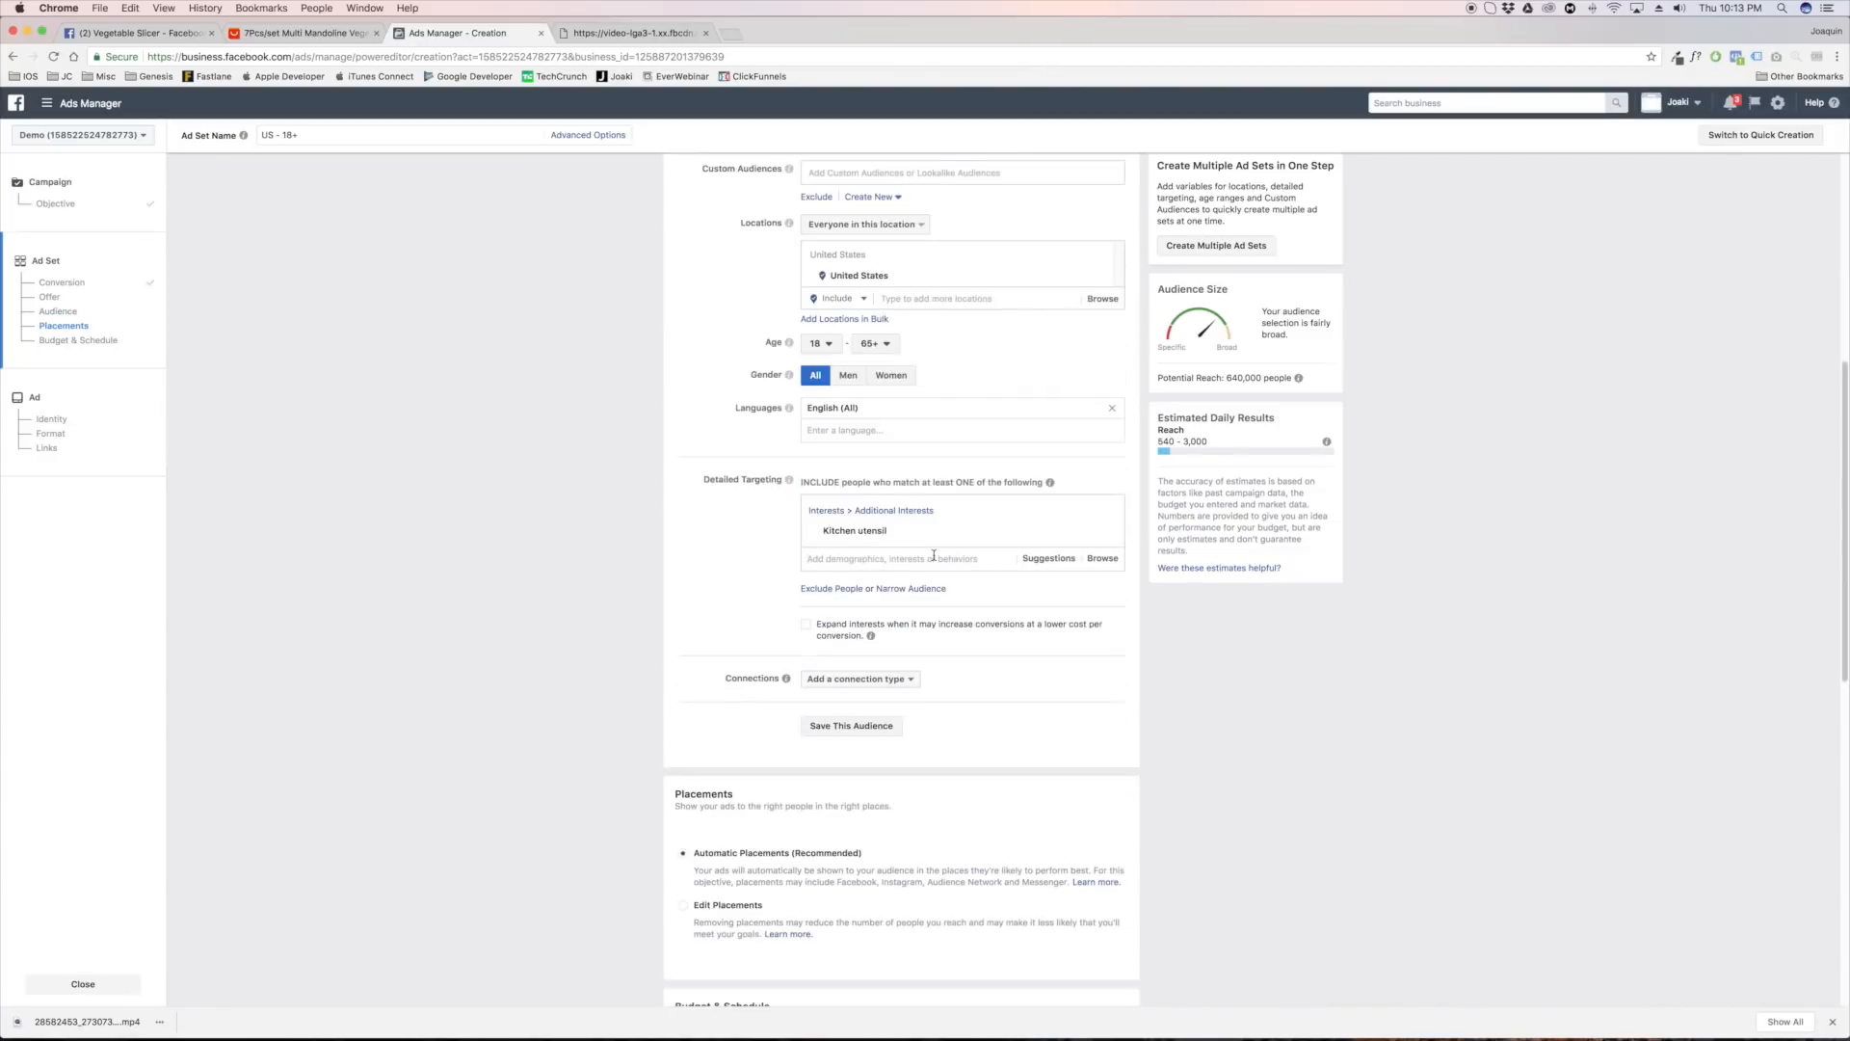
{"action": "scroll", "coordinate": [906, 552], "scroll_direction": "down", "scroll_amount": 7}
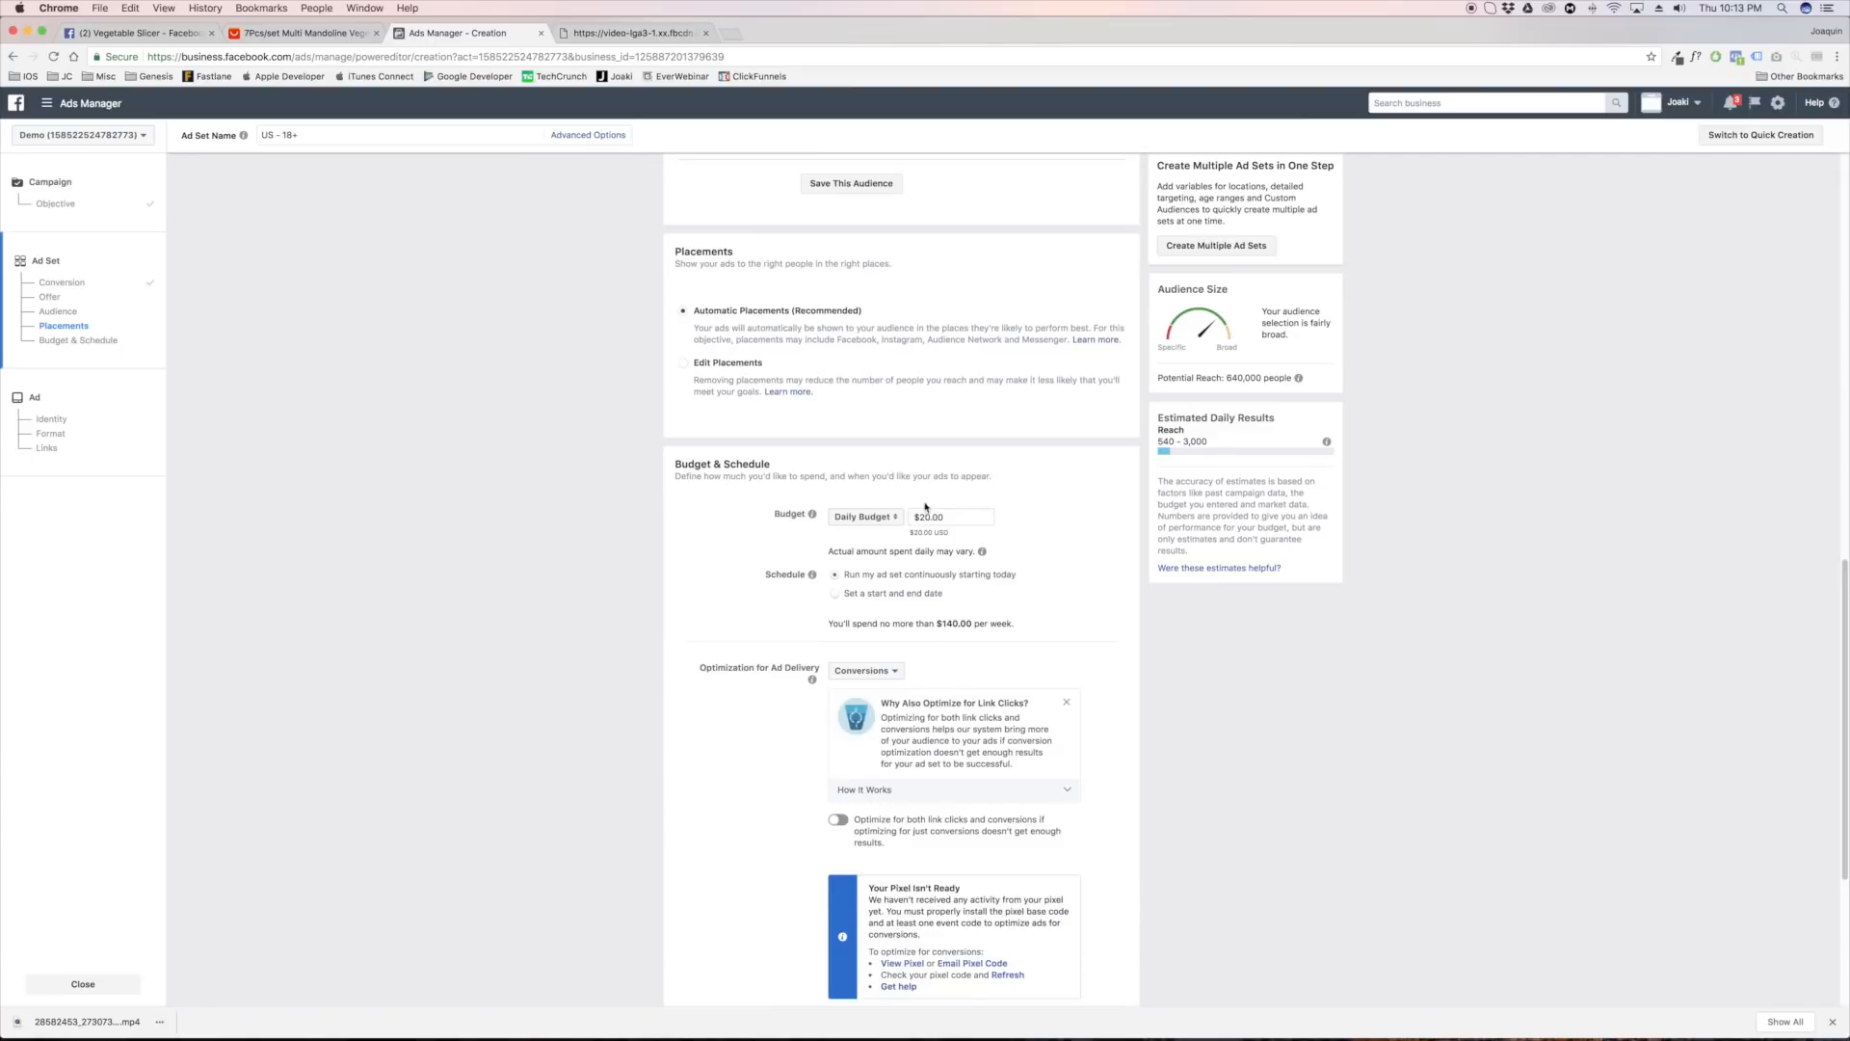
{"action": "left_click", "coordinate": [927, 517]}
{"action": "key", "text": "BackSpace"}
{"action": "type", "text": "1"}
{"action": "left_click", "coordinate": [1044, 572]}
Set the conversion window to 1 day click or view and continue to the ad setup
{"action": "scroll", "coordinate": [1060, 571], "scroll_direction": "down", "scroll_amount": 5}
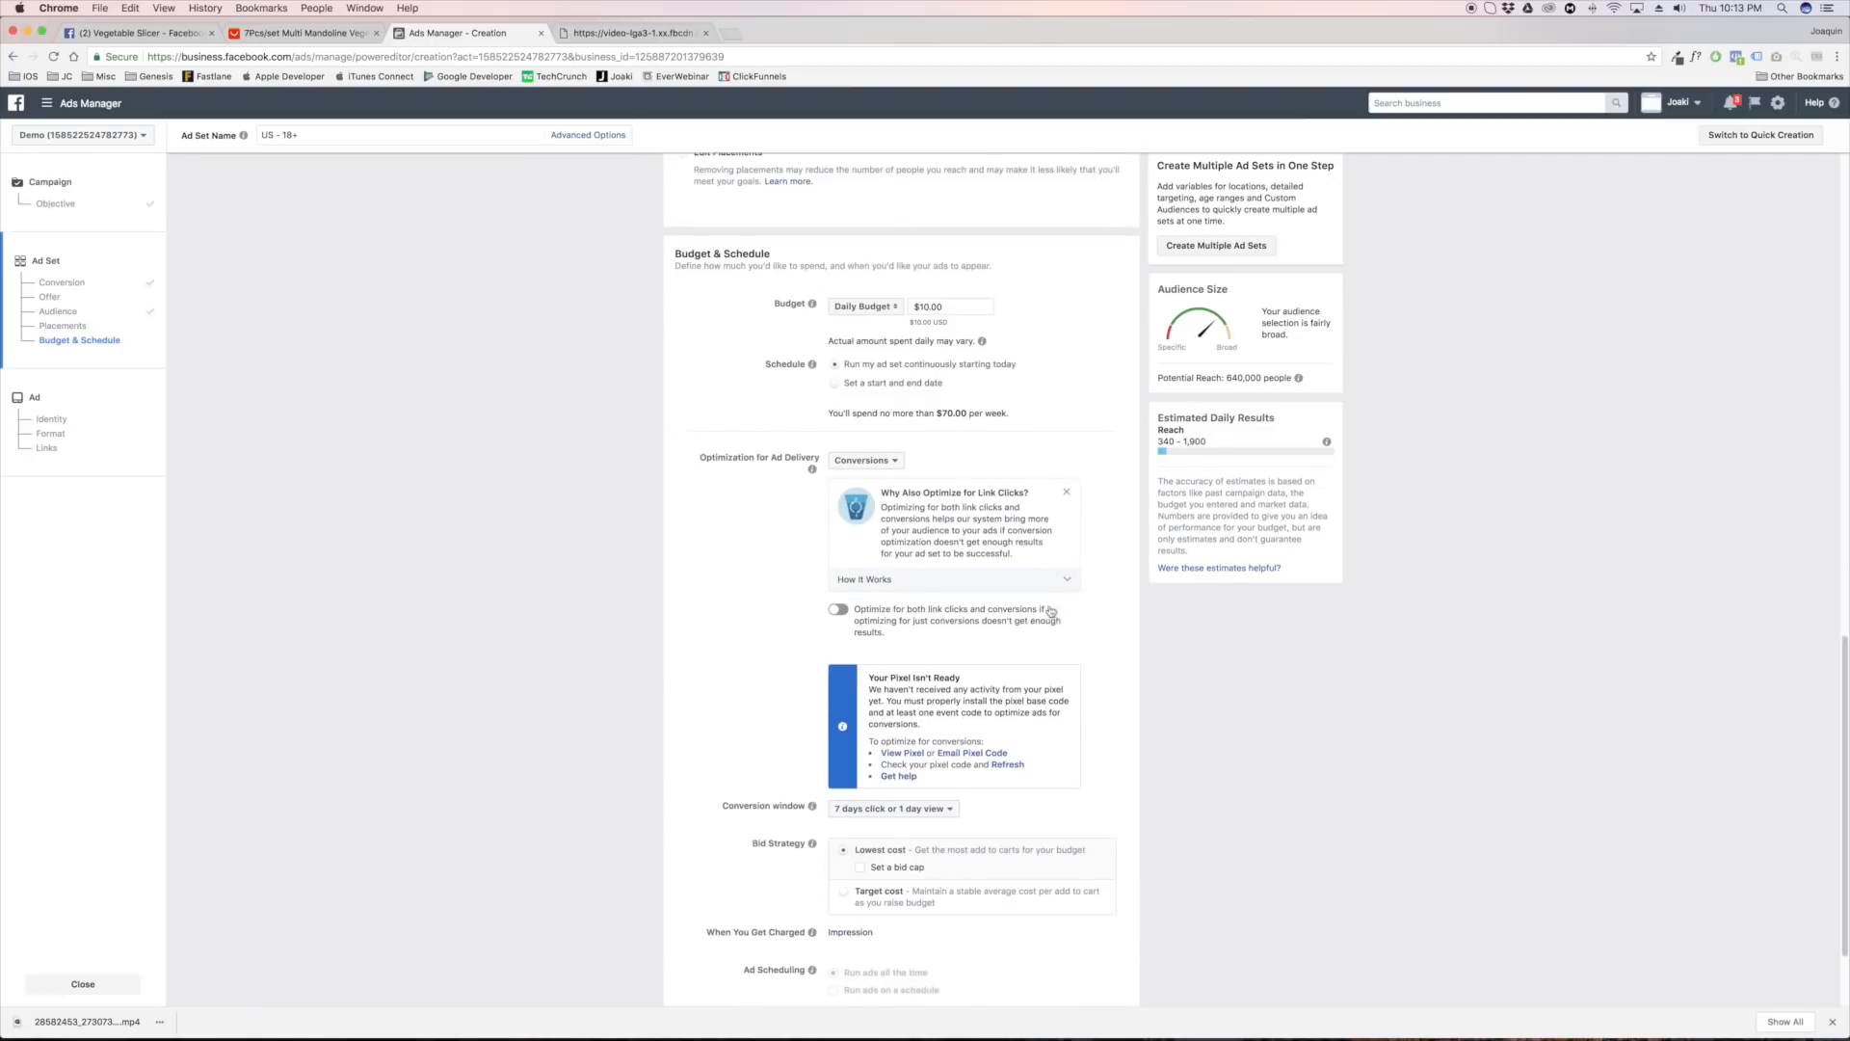
{"action": "left_click", "coordinate": [927, 784]}
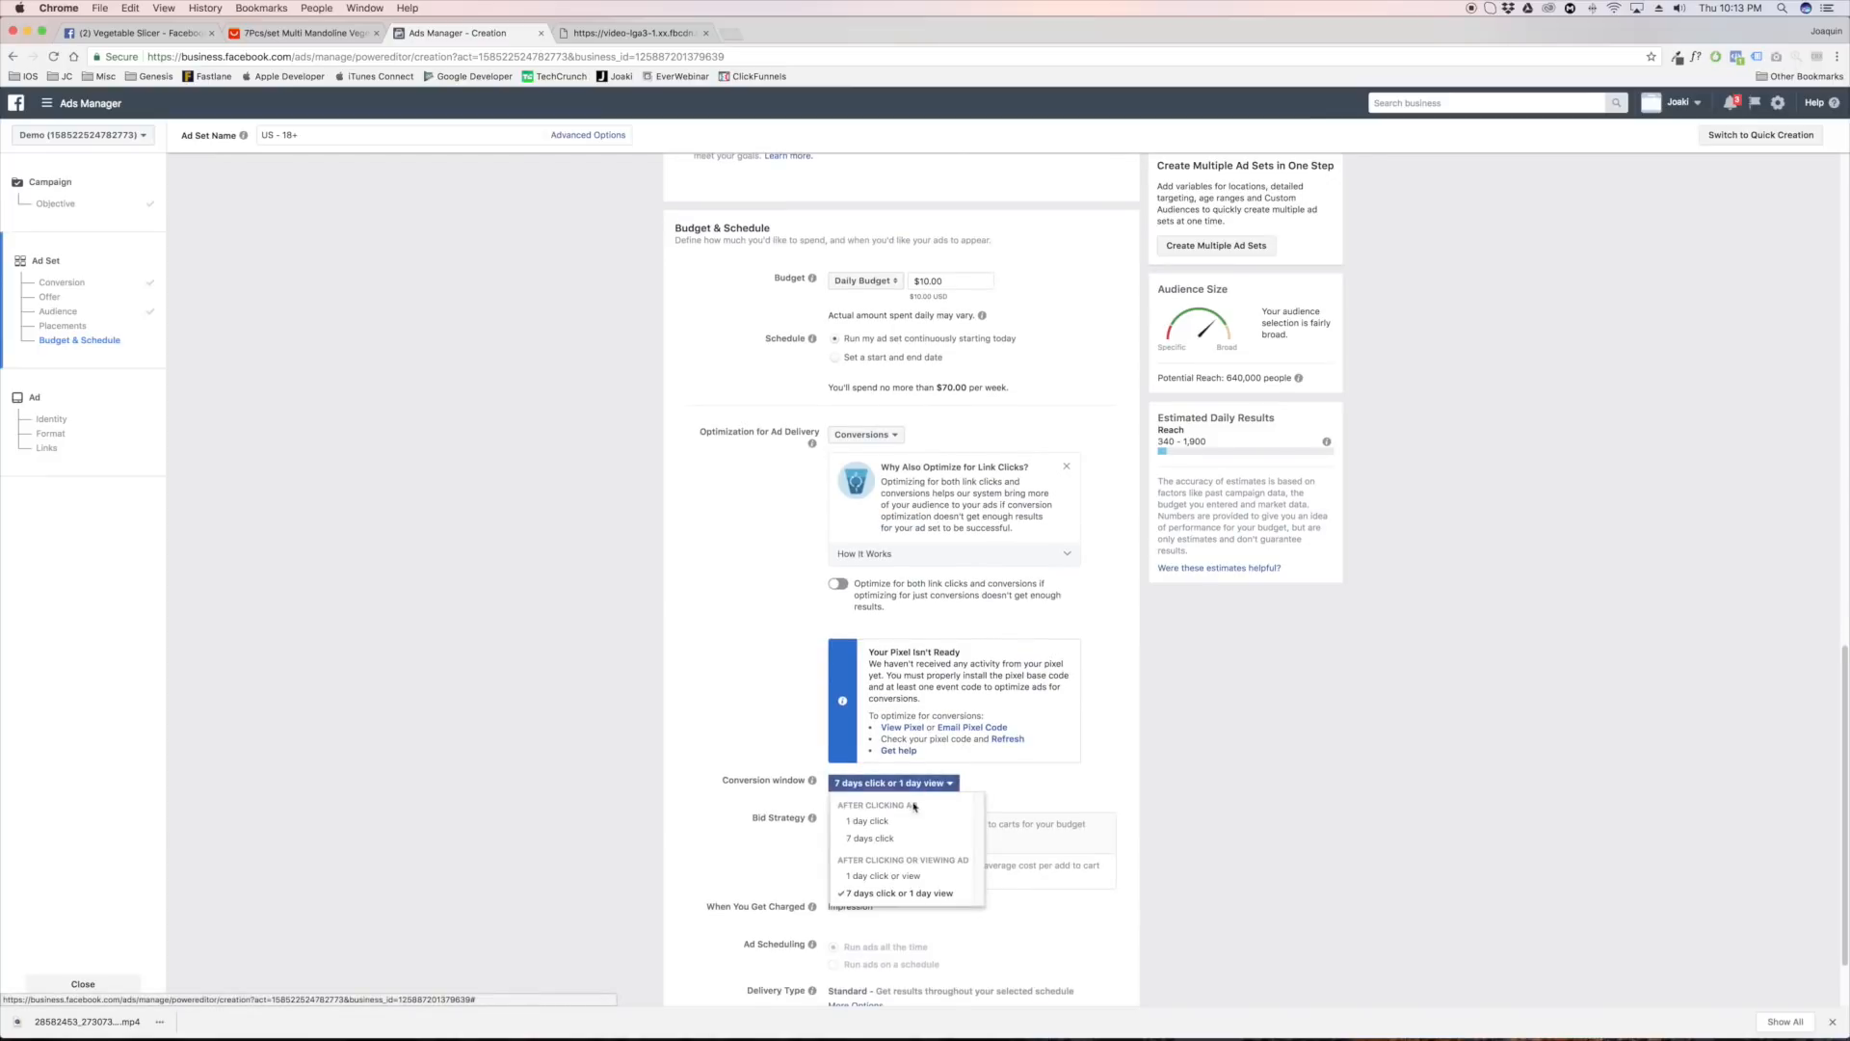
{"action": "left_click", "coordinate": [896, 883]}
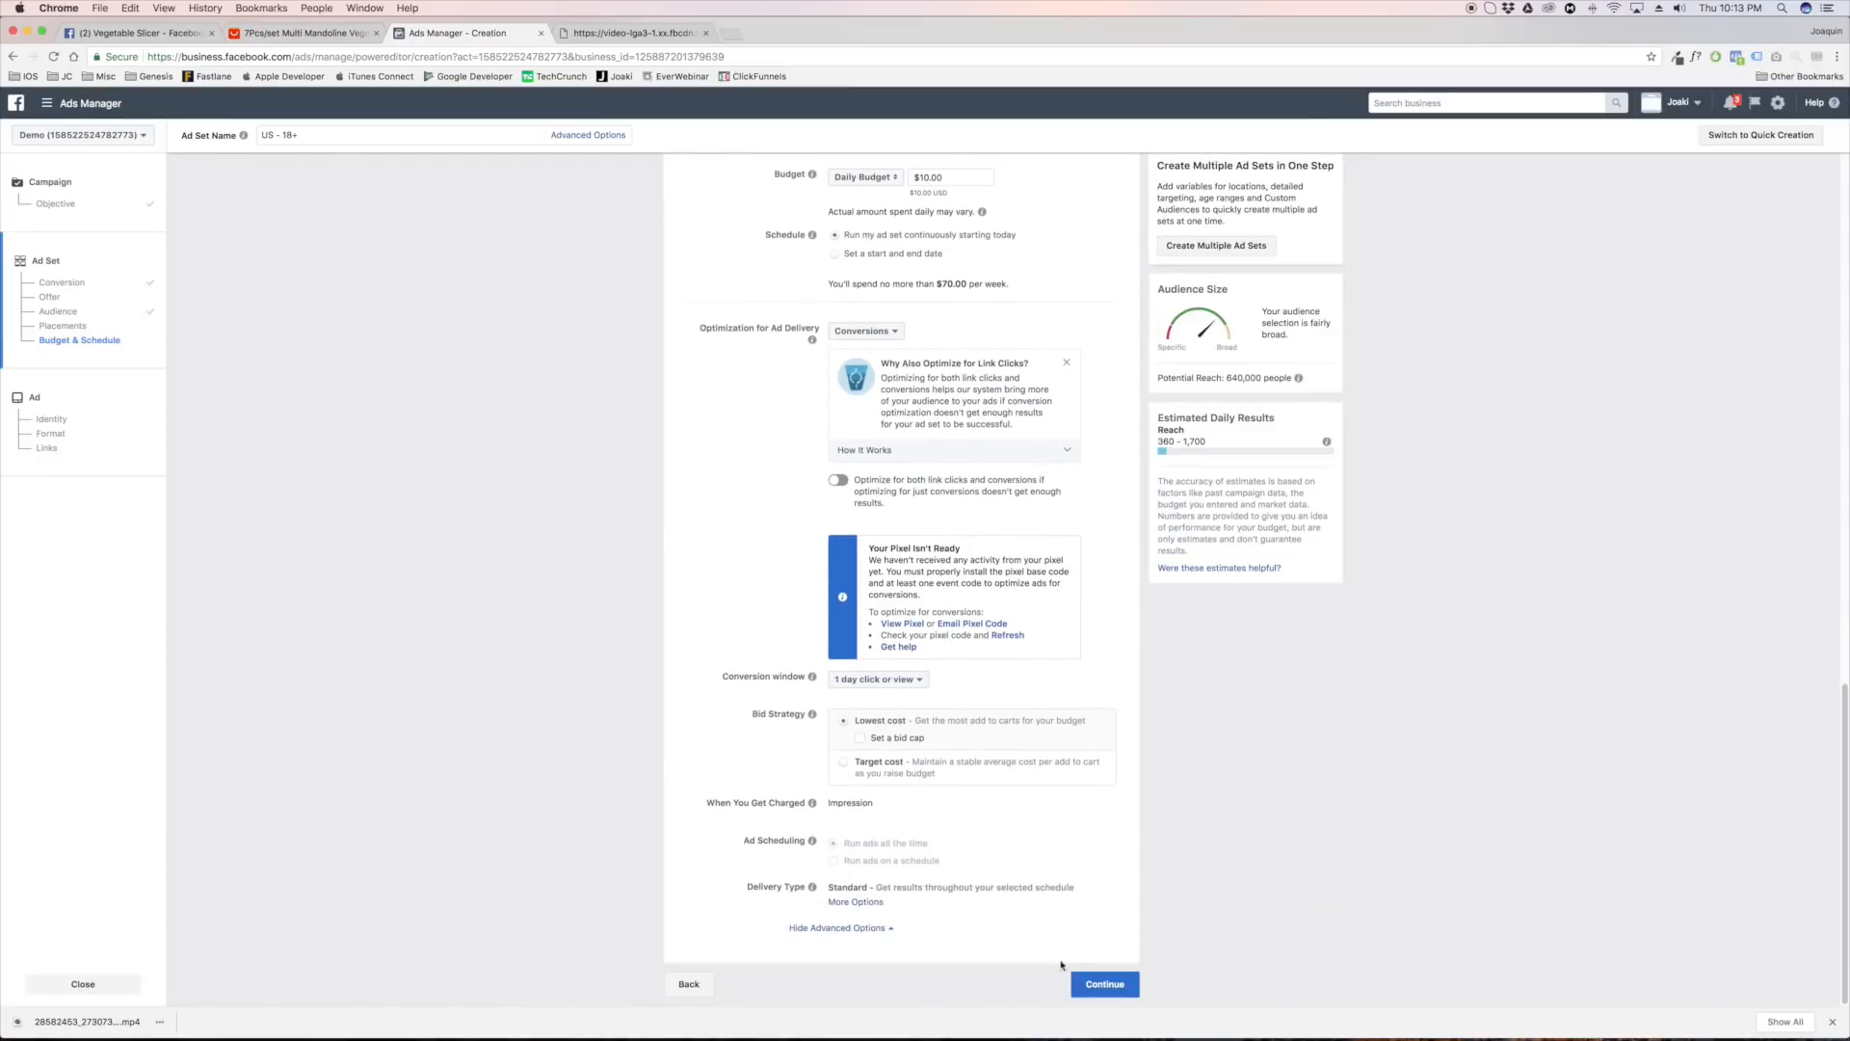
{"action": "left_click", "coordinate": [1105, 984]}
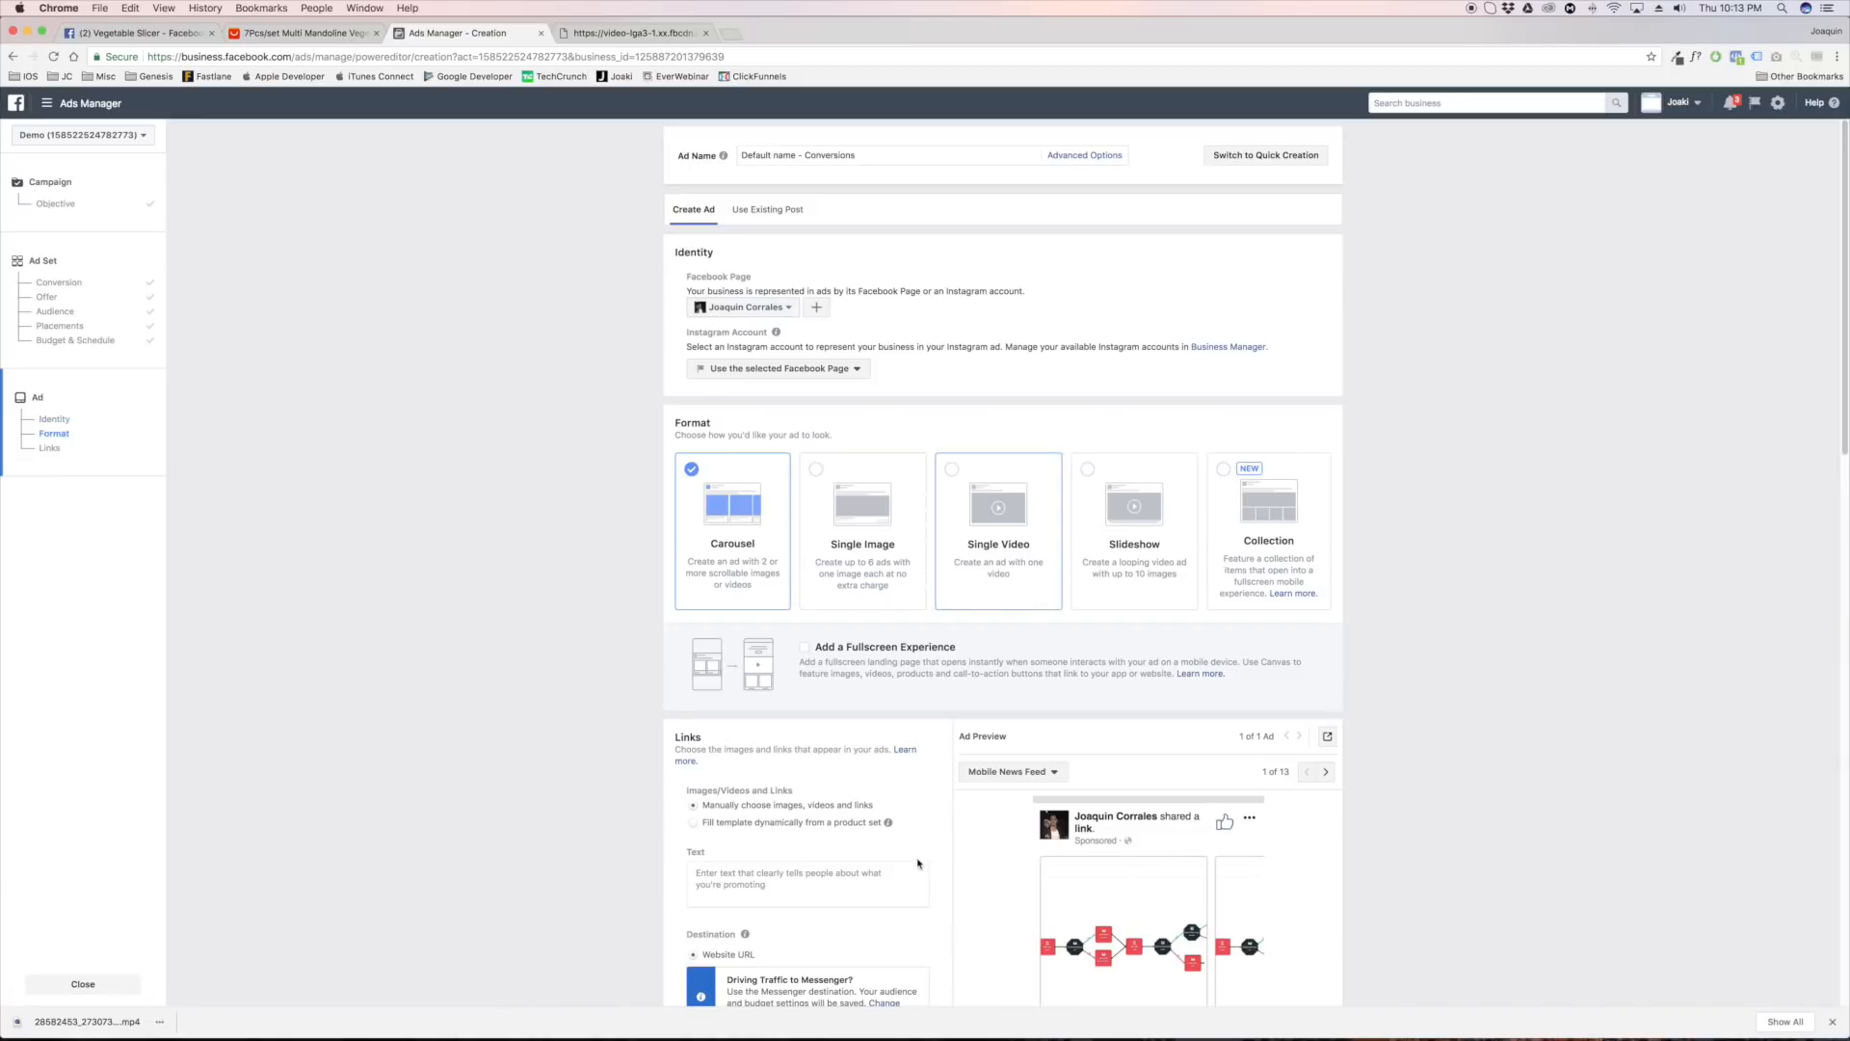
Set the ad format to Single Video and upload the downloaded giveaway video 28582453_...mp4 as its media
{"action": "left_click", "coordinate": [978, 583]}
{"action": "left_click", "coordinate": [895, 718]}
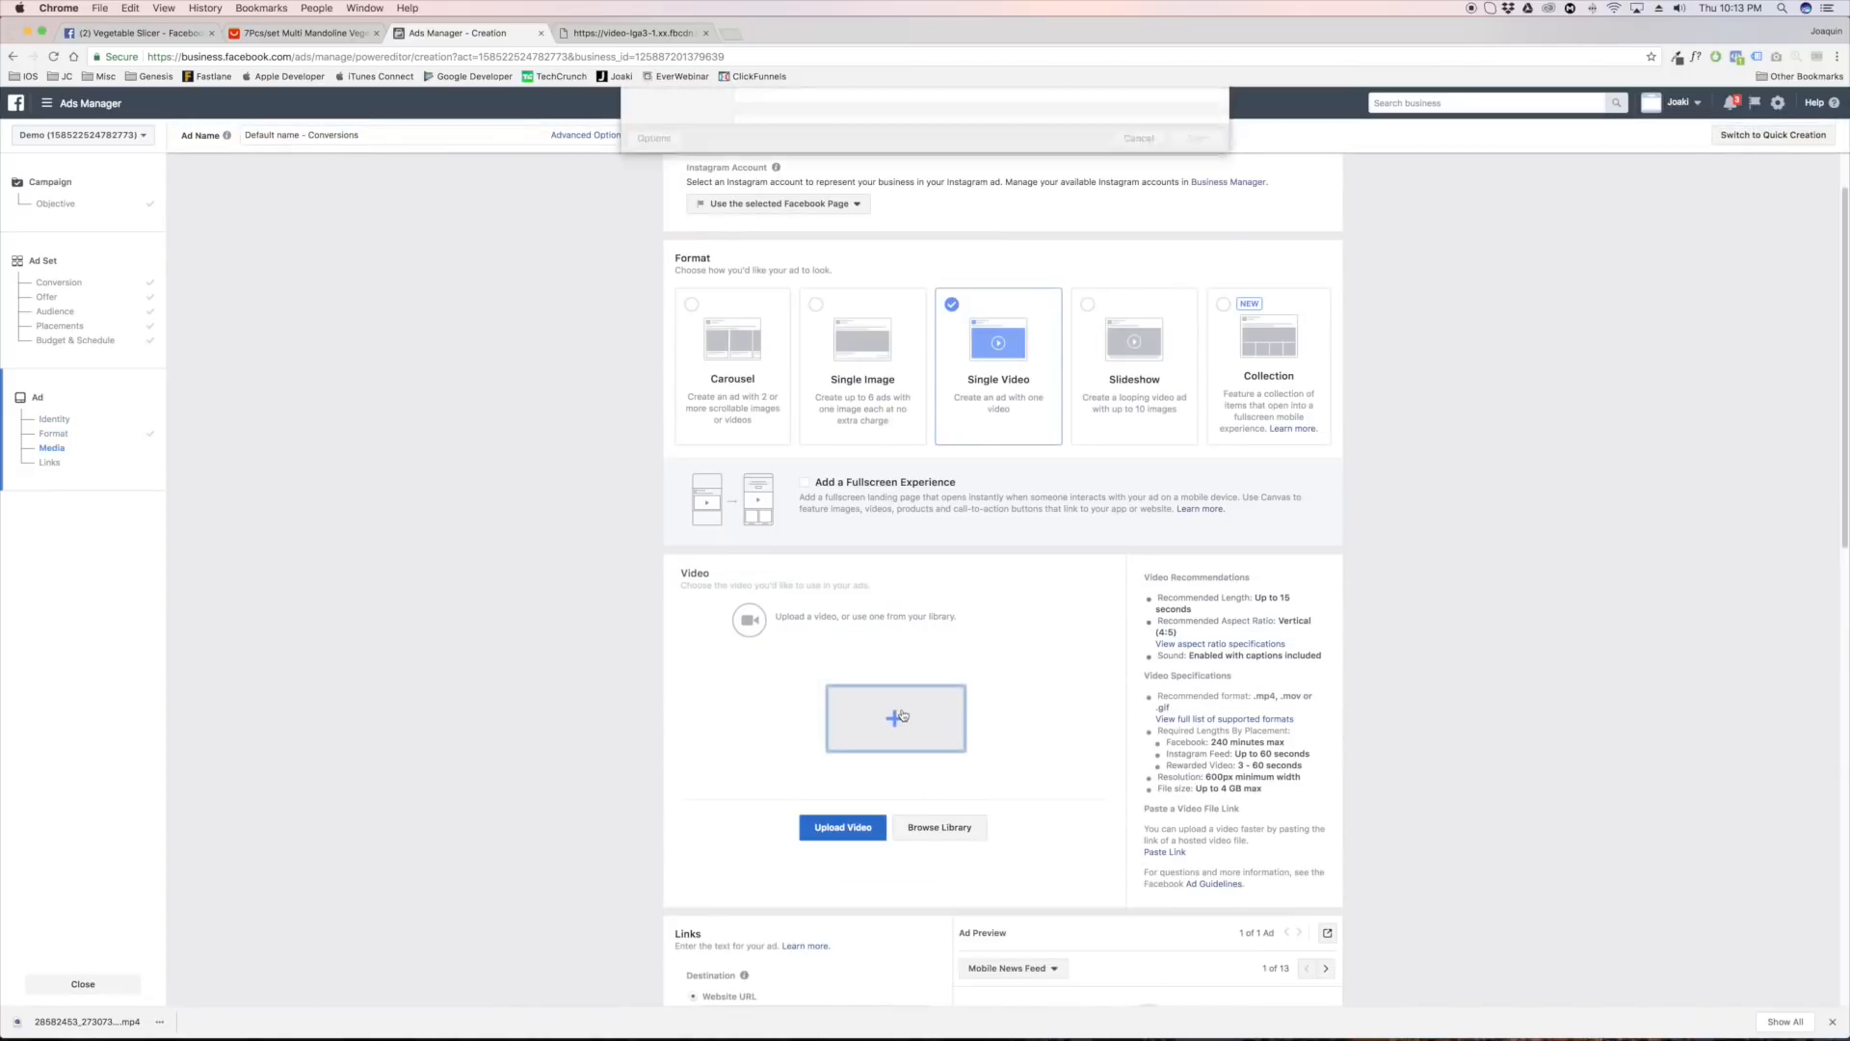
{"action": "double_click", "coordinate": [789, 141]}
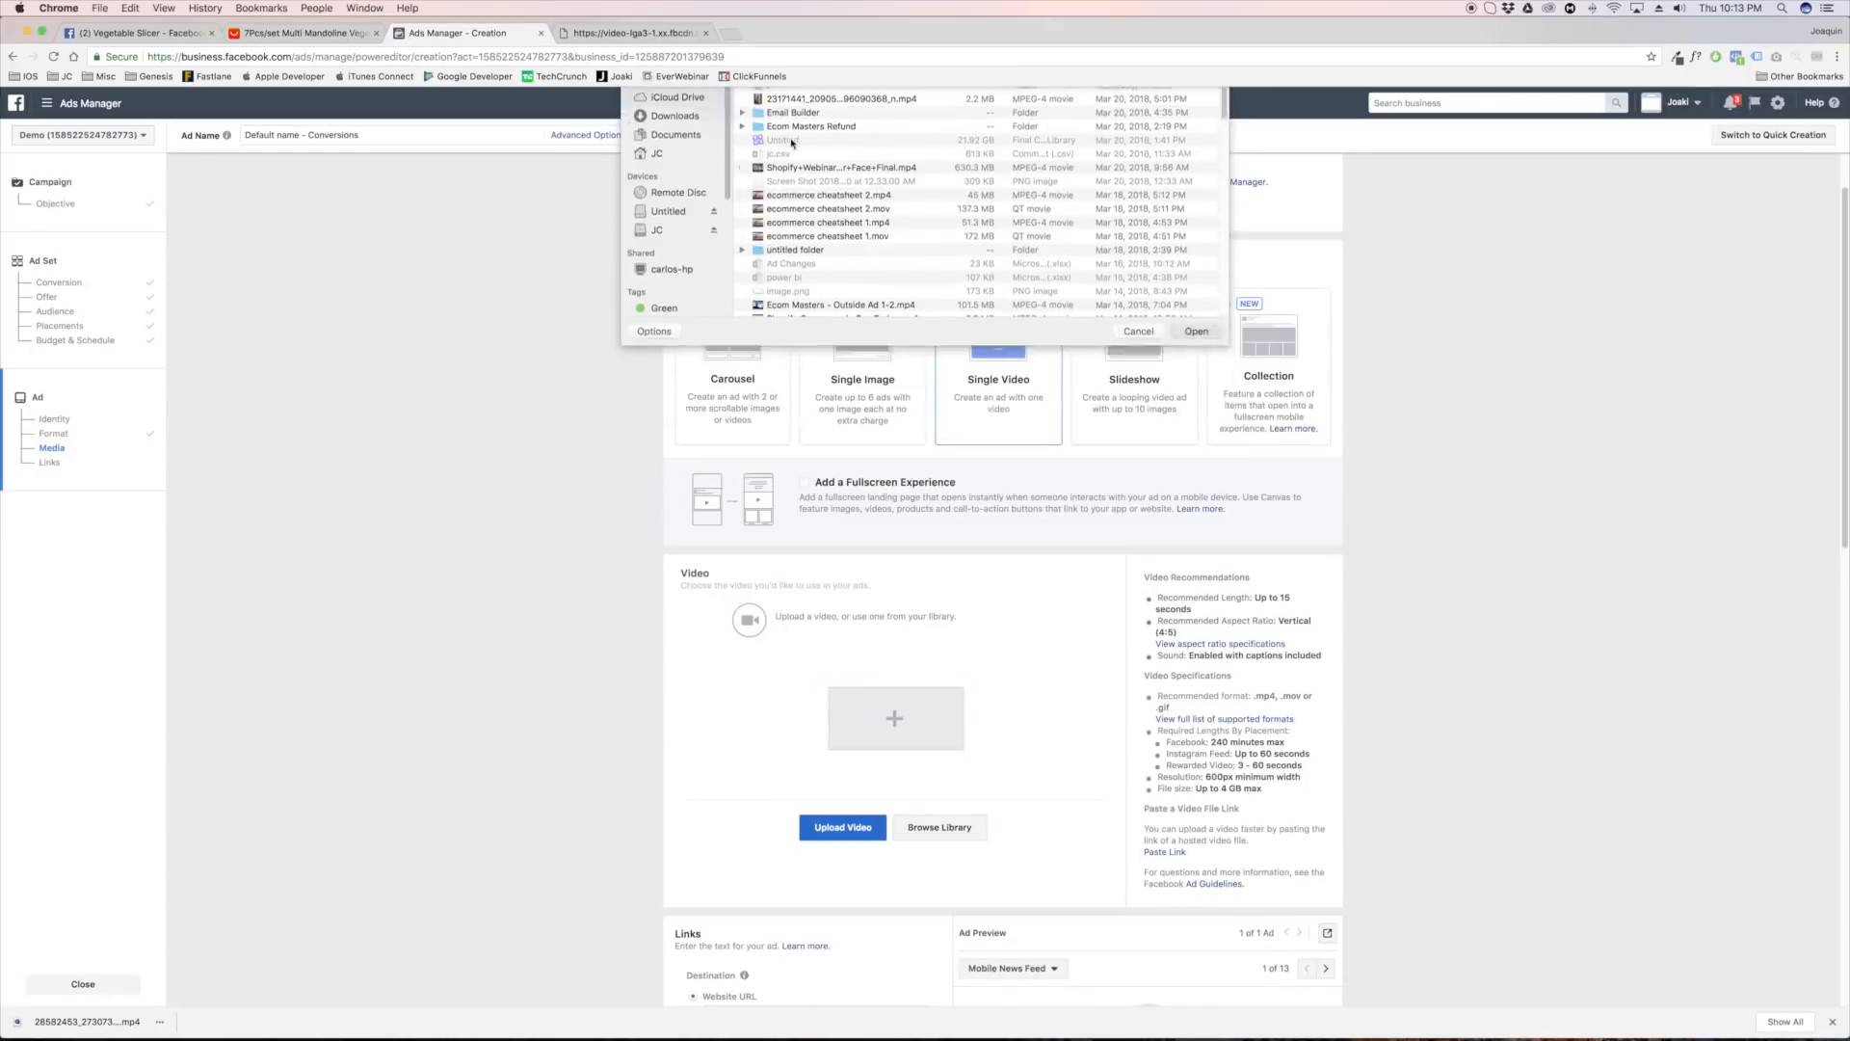
{"action": "scroll", "coordinate": [897, 641], "scroll_direction": "down", "scroll_amount": 10}
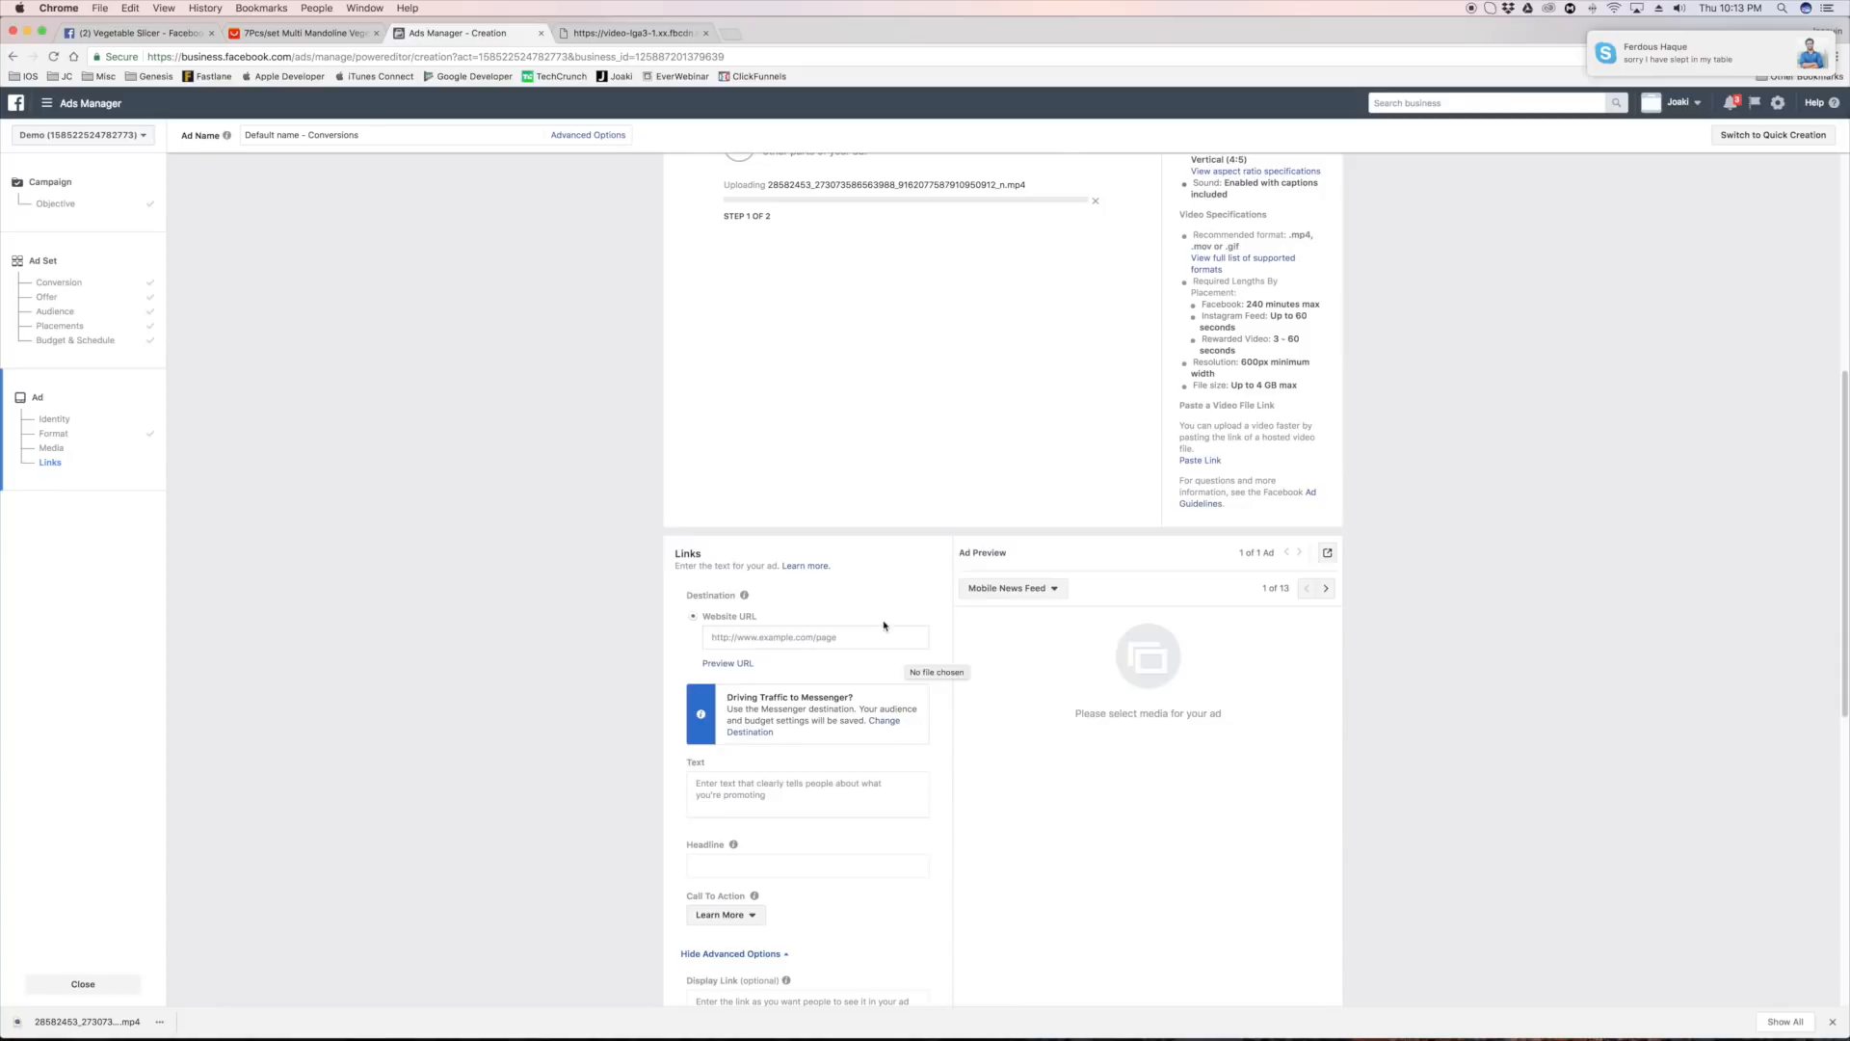
{"action": "scroll", "coordinate": [884, 626], "scroll_direction": "down", "scroll_amount": 1}
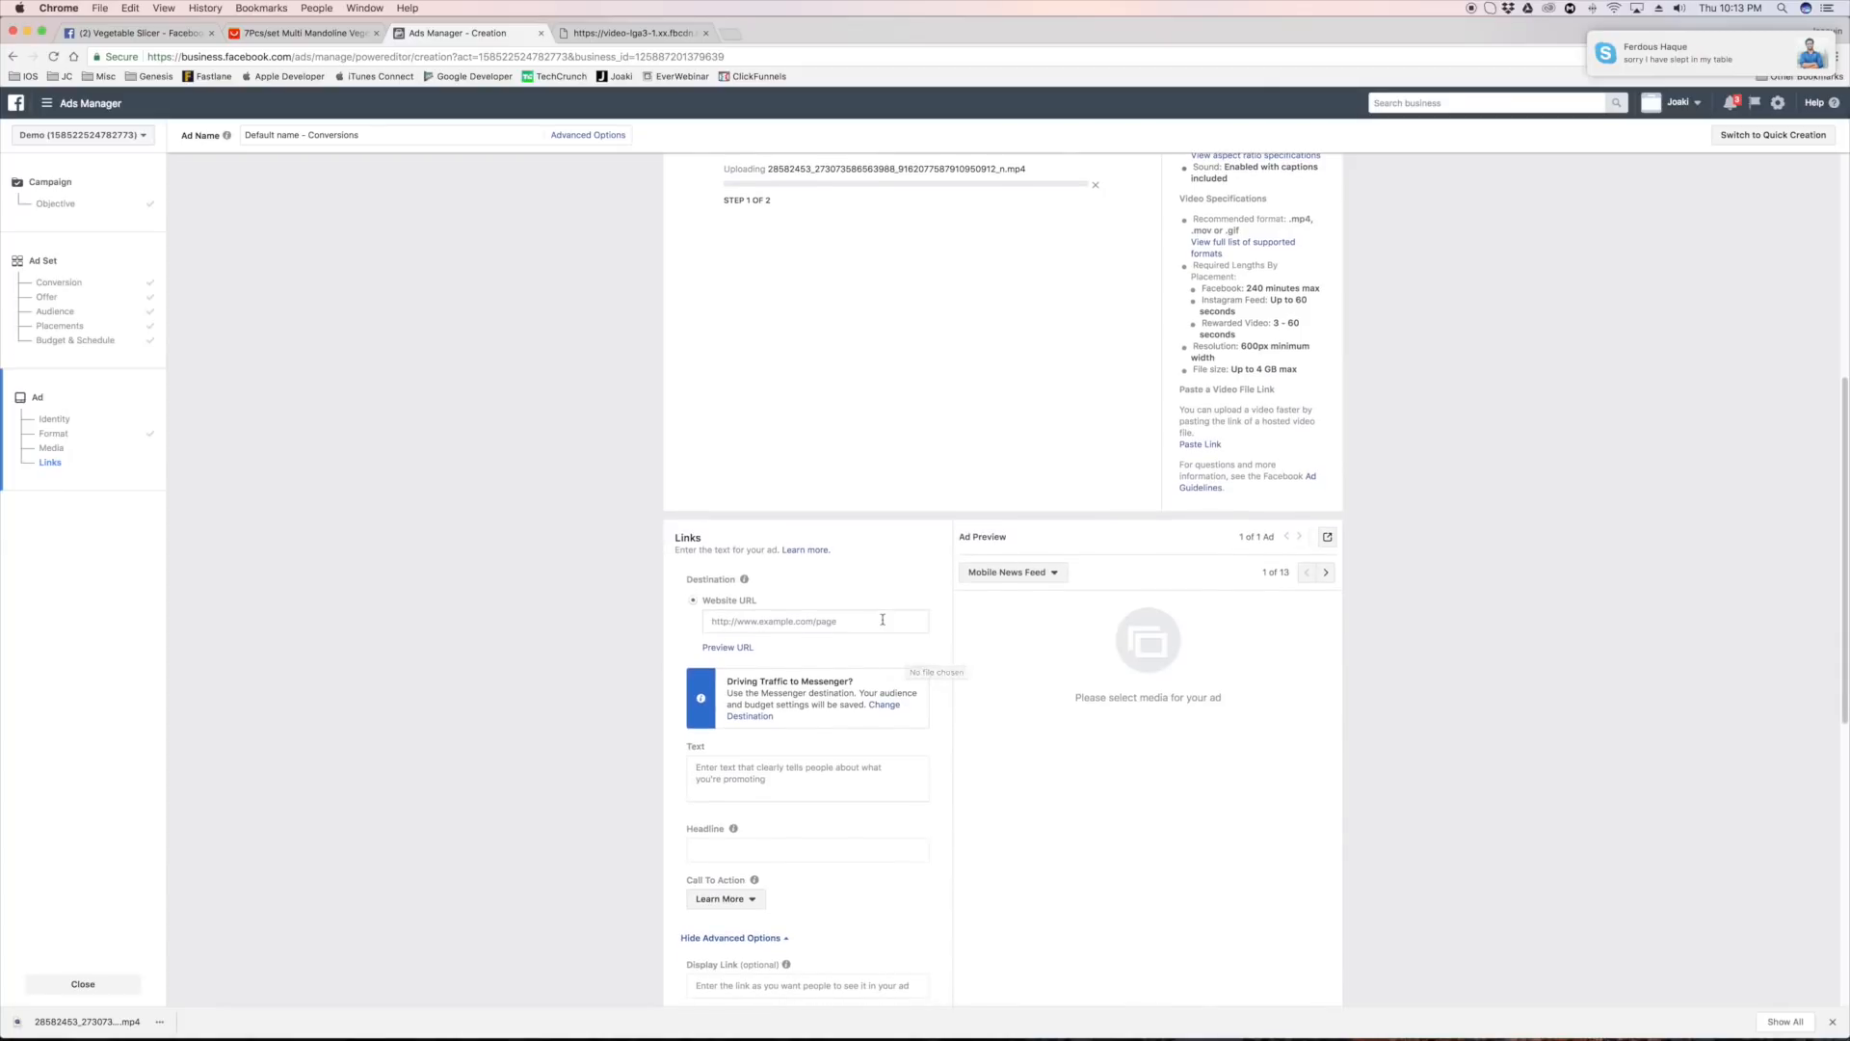
{"action": "left_click", "coordinate": [755, 624]}
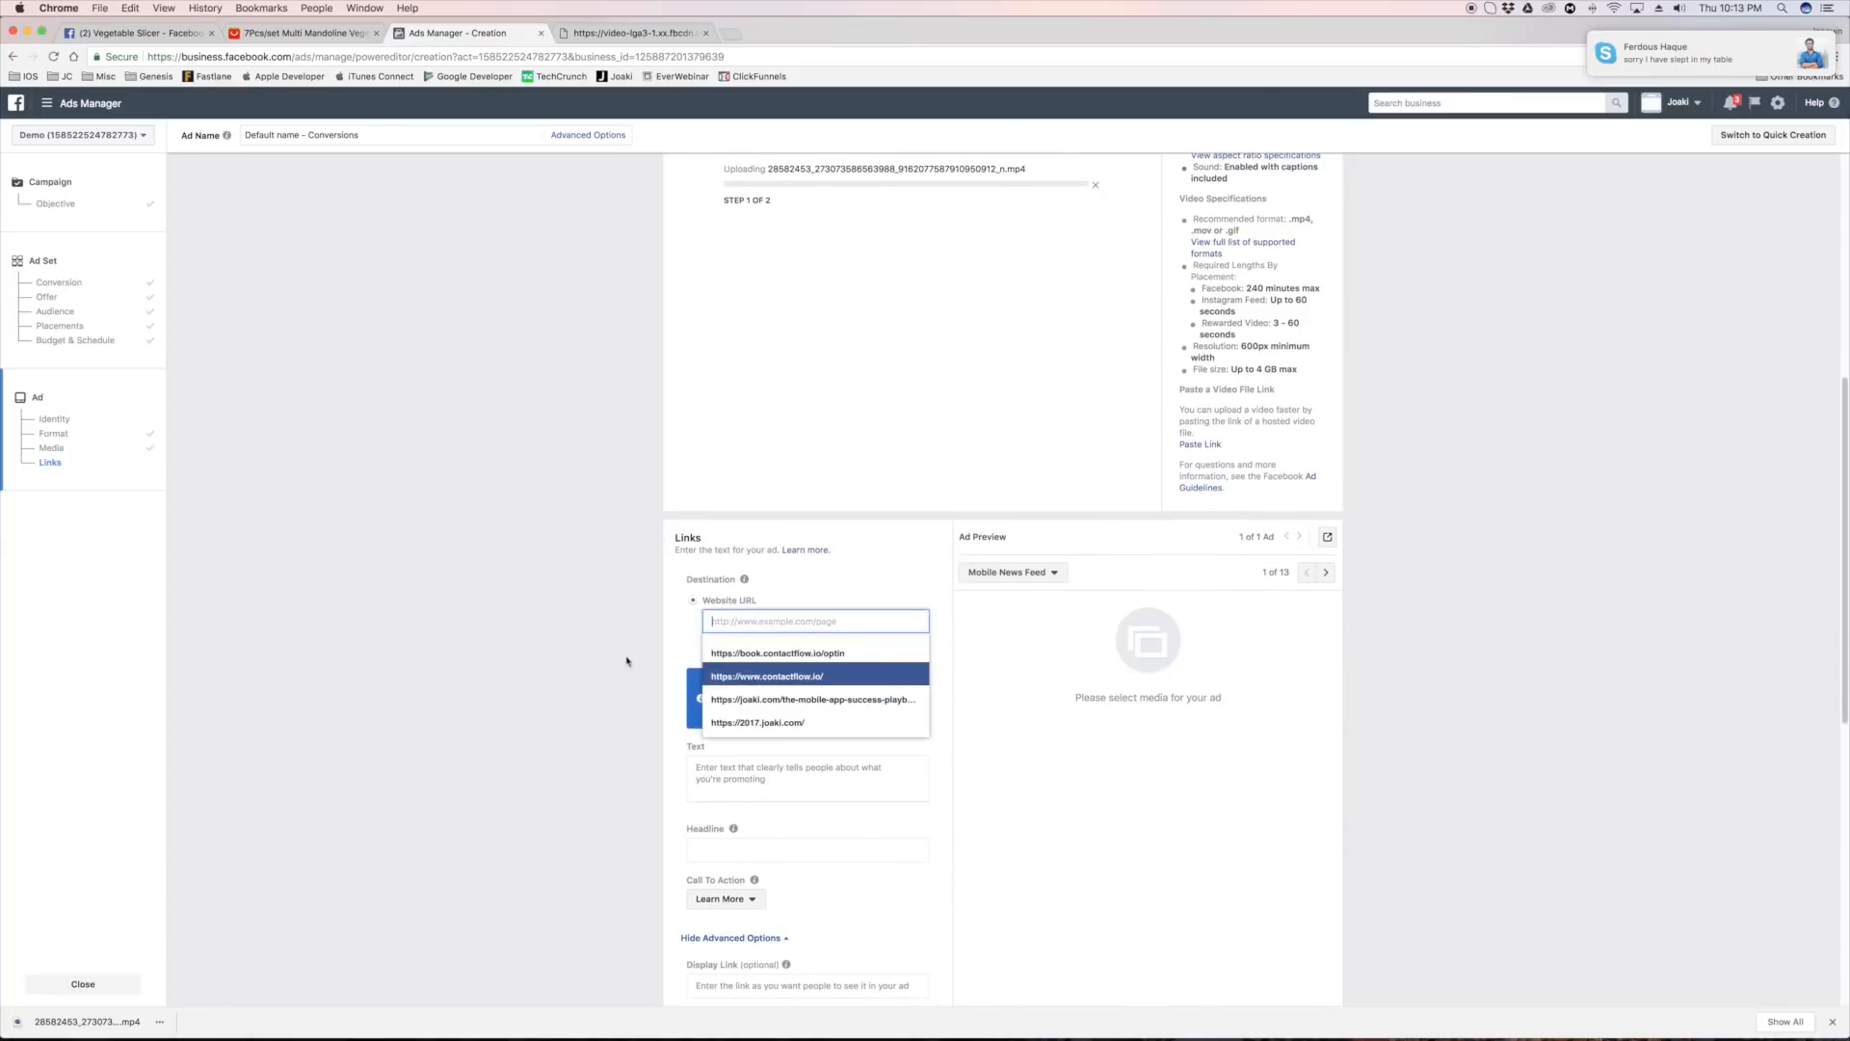
{"action": "left_click", "coordinate": [629, 661]}
{"action": "left_click", "coordinate": [740, 620]}
{"action": "left_click", "coordinate": [647, 624]}
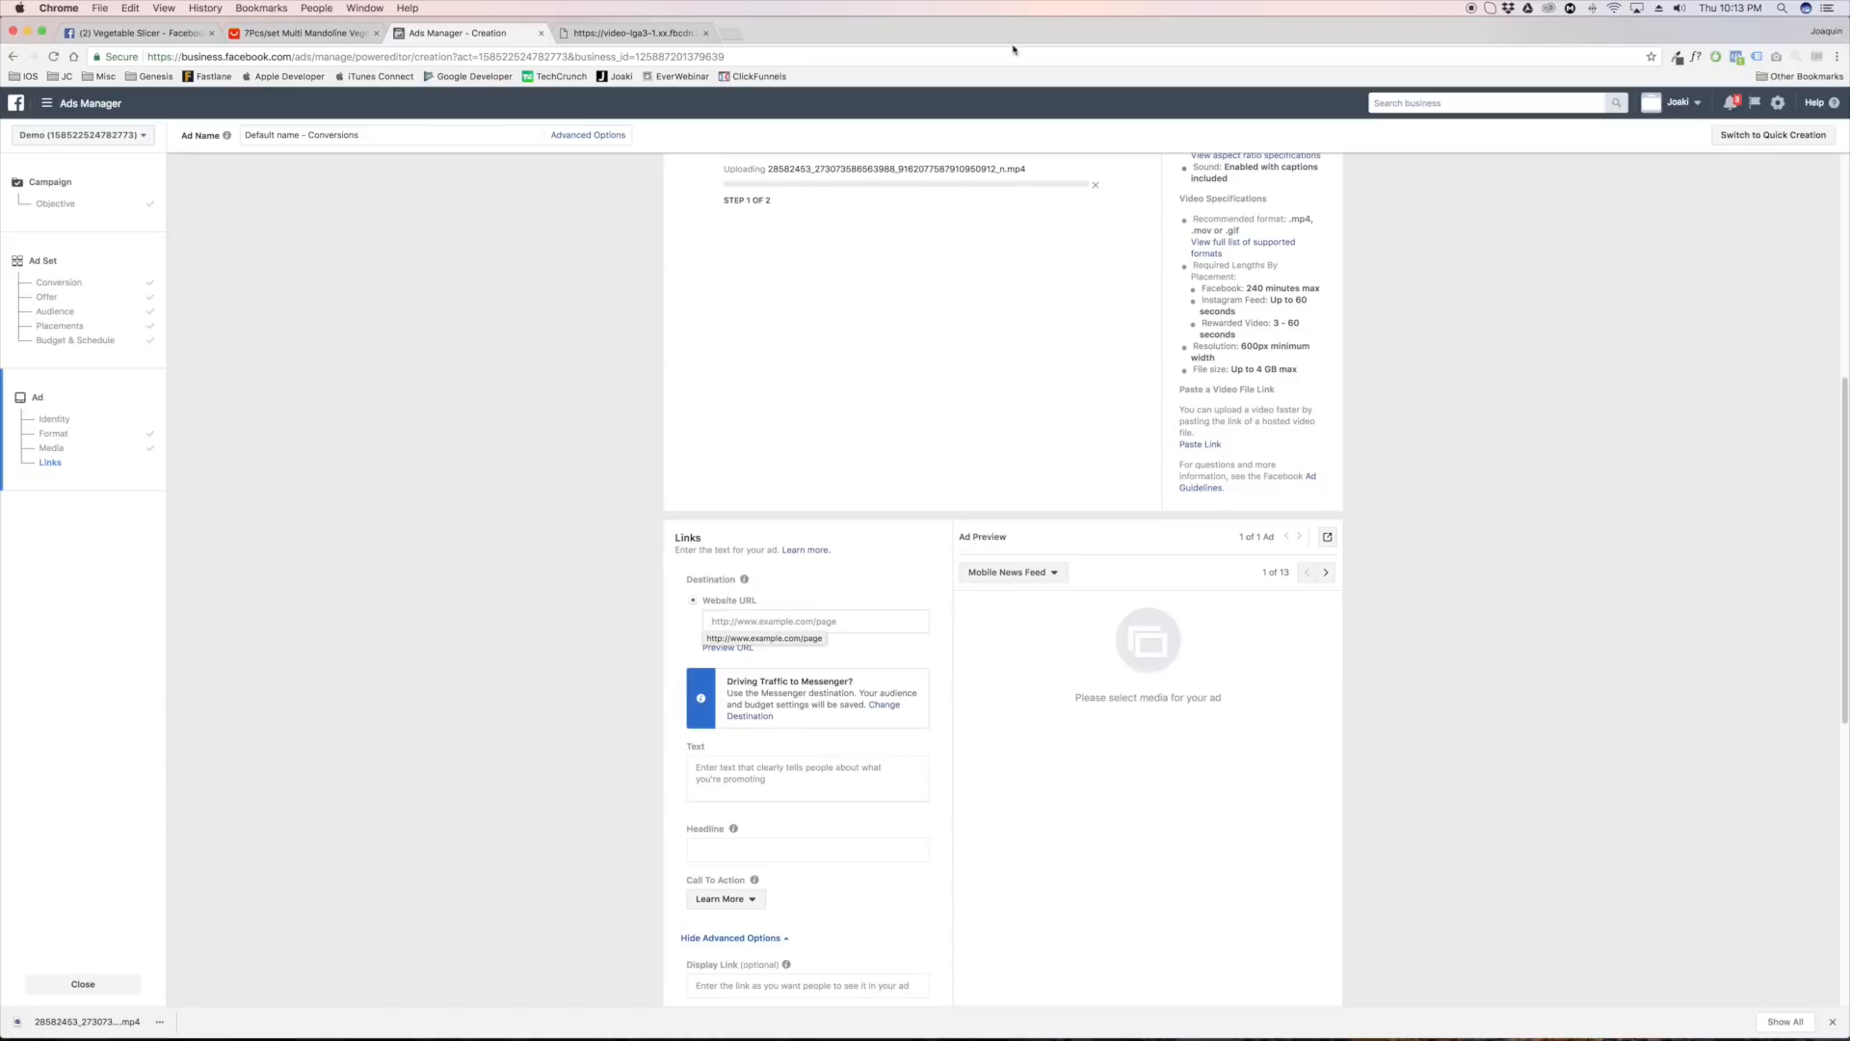
Open the test store's Shopify admin in a new tab and examine the /cute-cat-necklace entry in its URL Redirects
{"action": "left_click", "coordinate": [730, 33]}
{"action": "type", "text": "joaquins-test-store.myshopify.com/admin"}
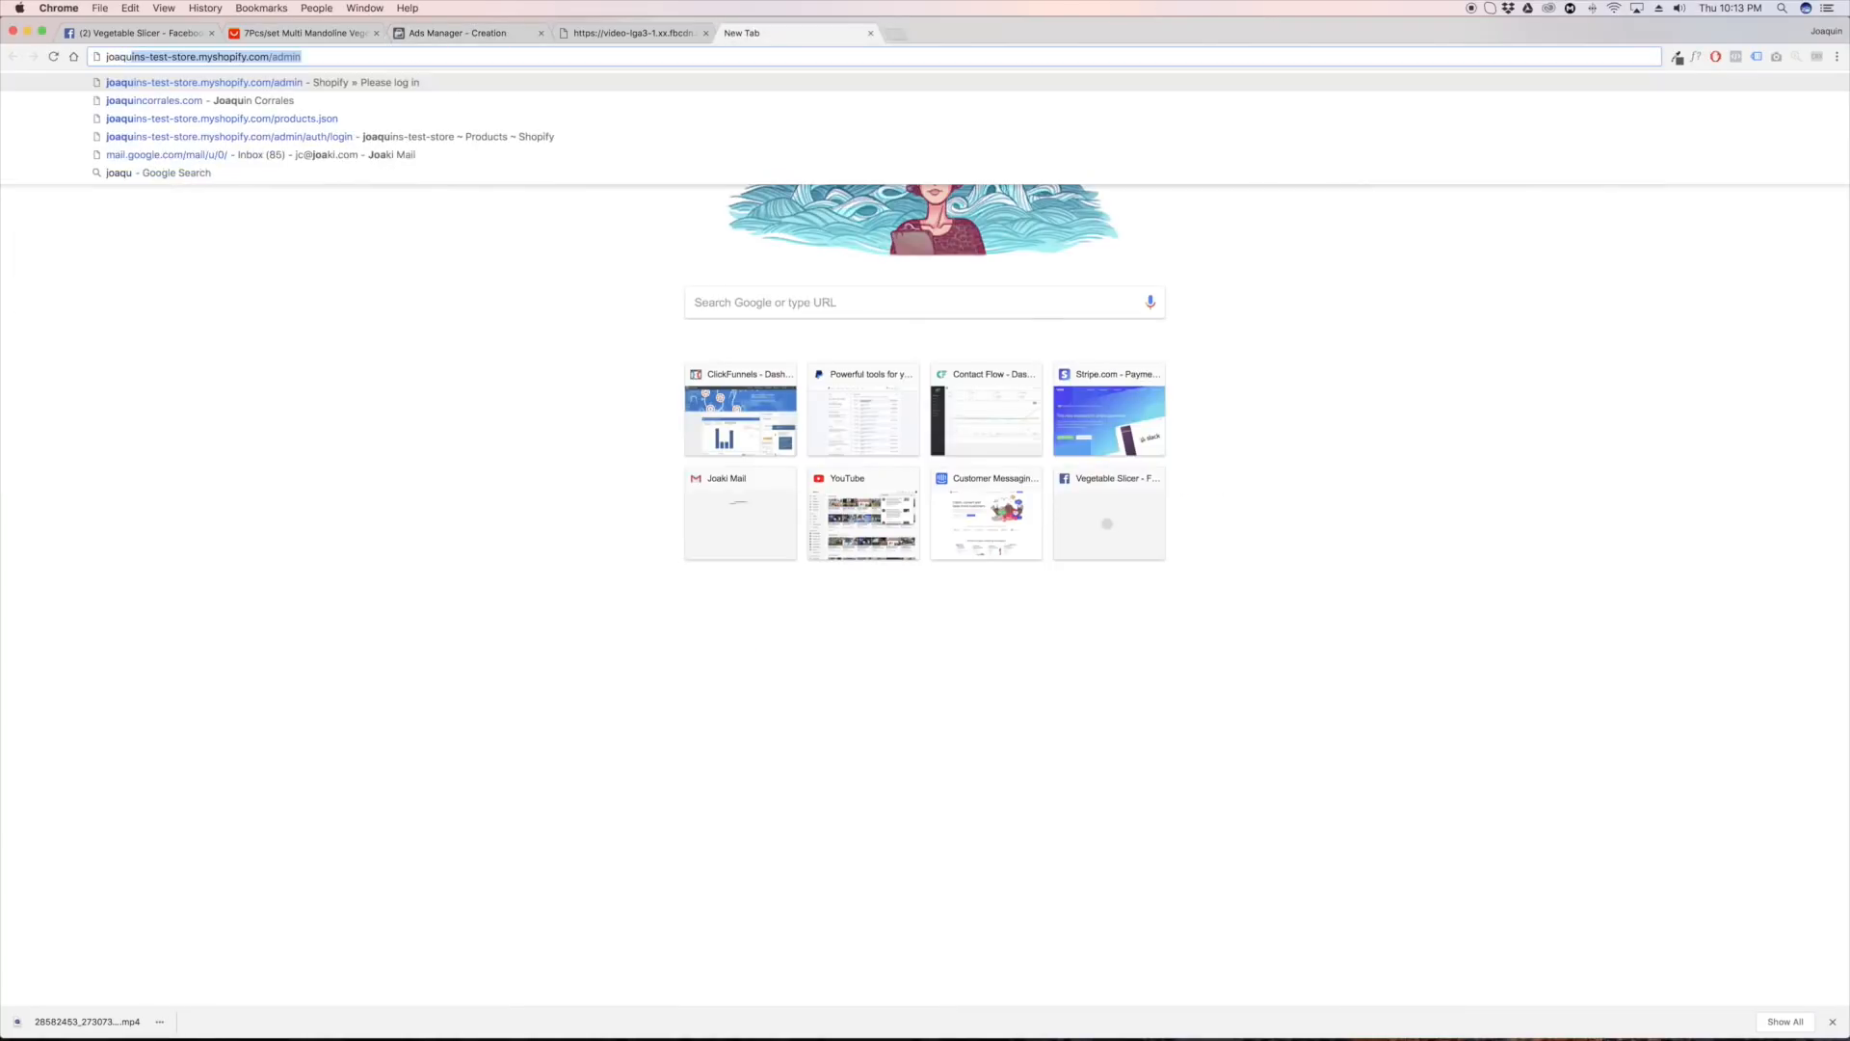
{"action": "key", "text": "Return"}
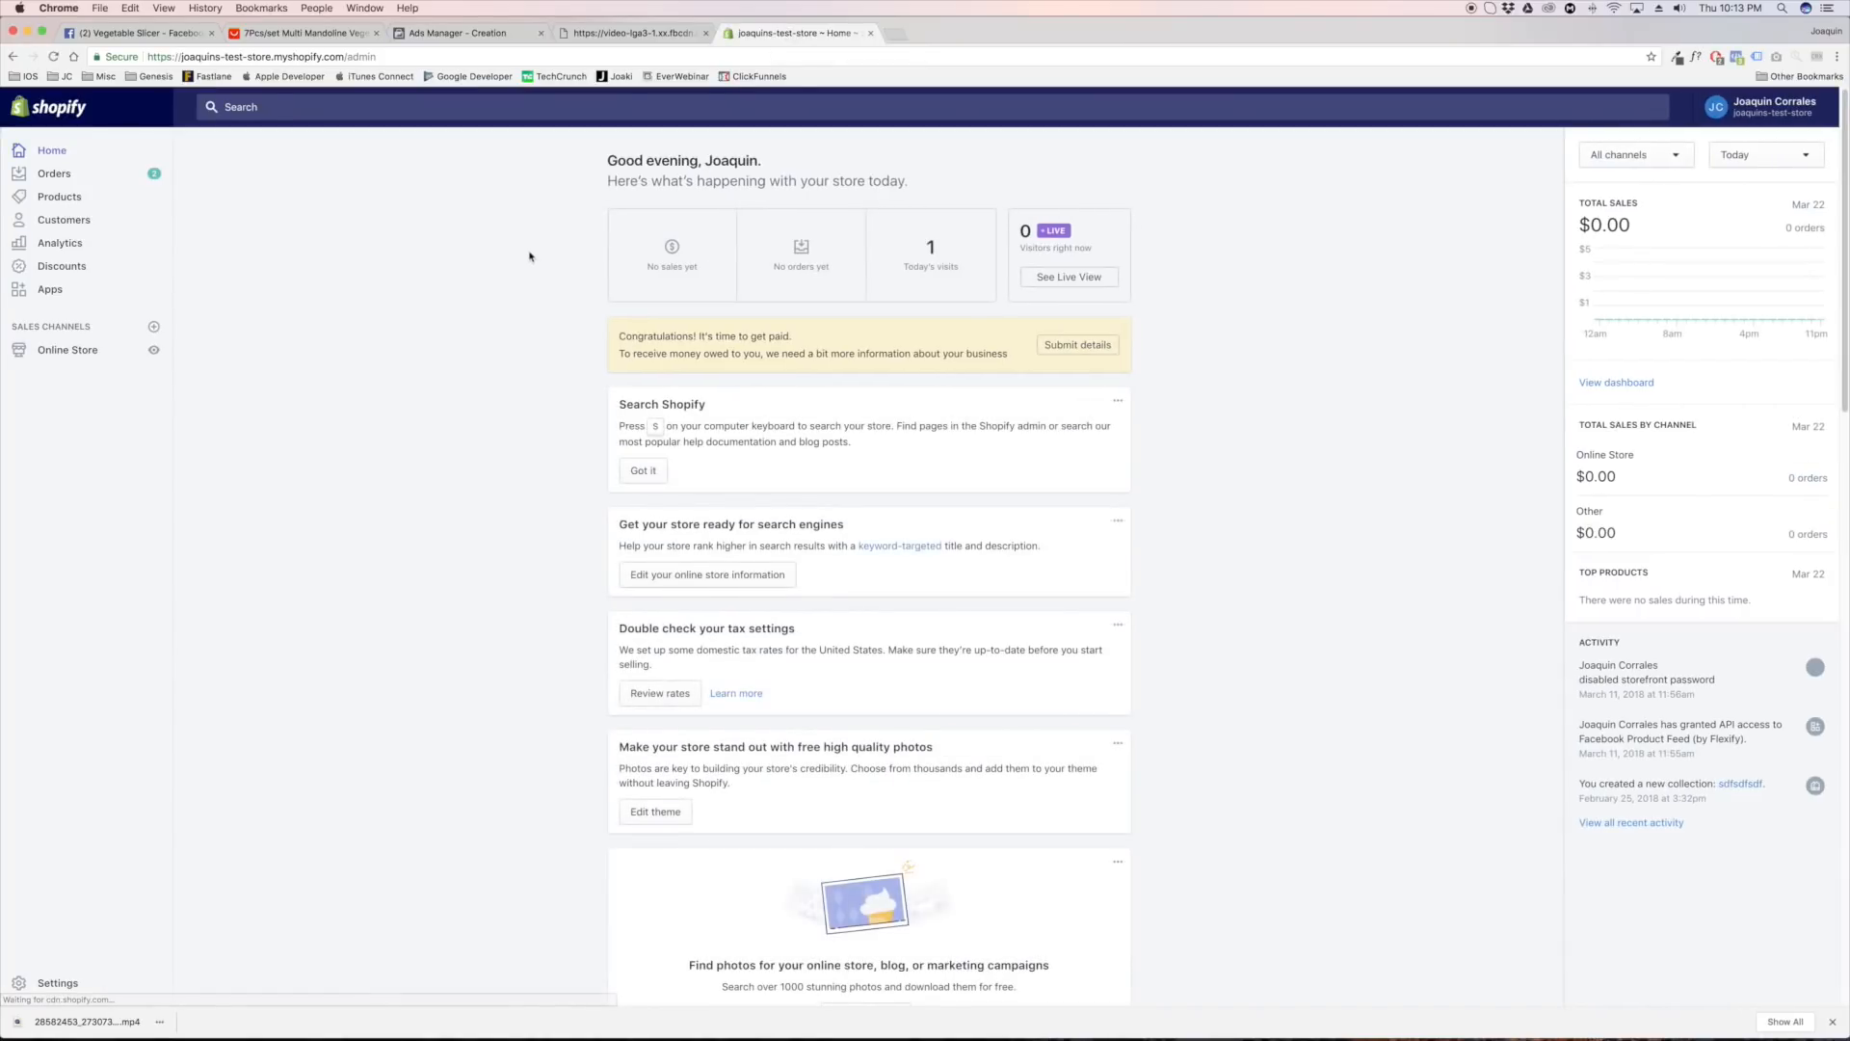
{"action": "left_click", "coordinate": [73, 359]}
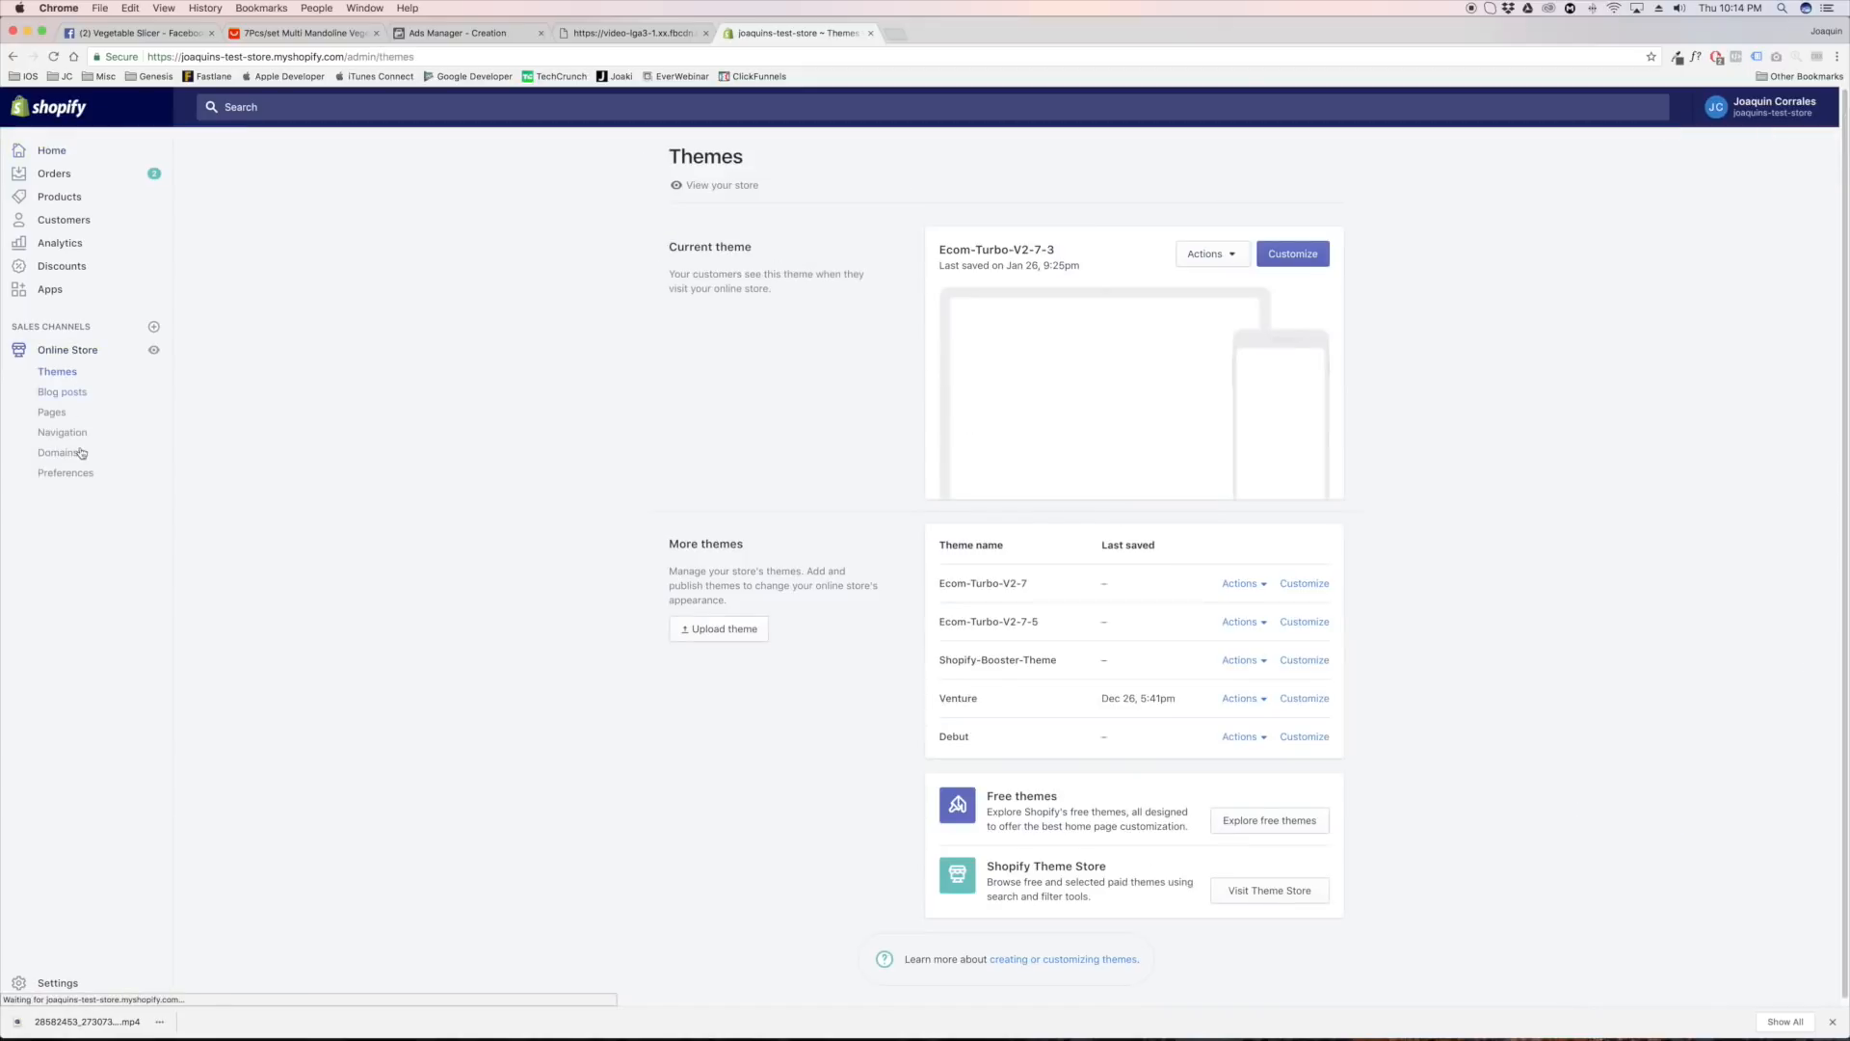
{"action": "left_click", "coordinate": [85, 439]}
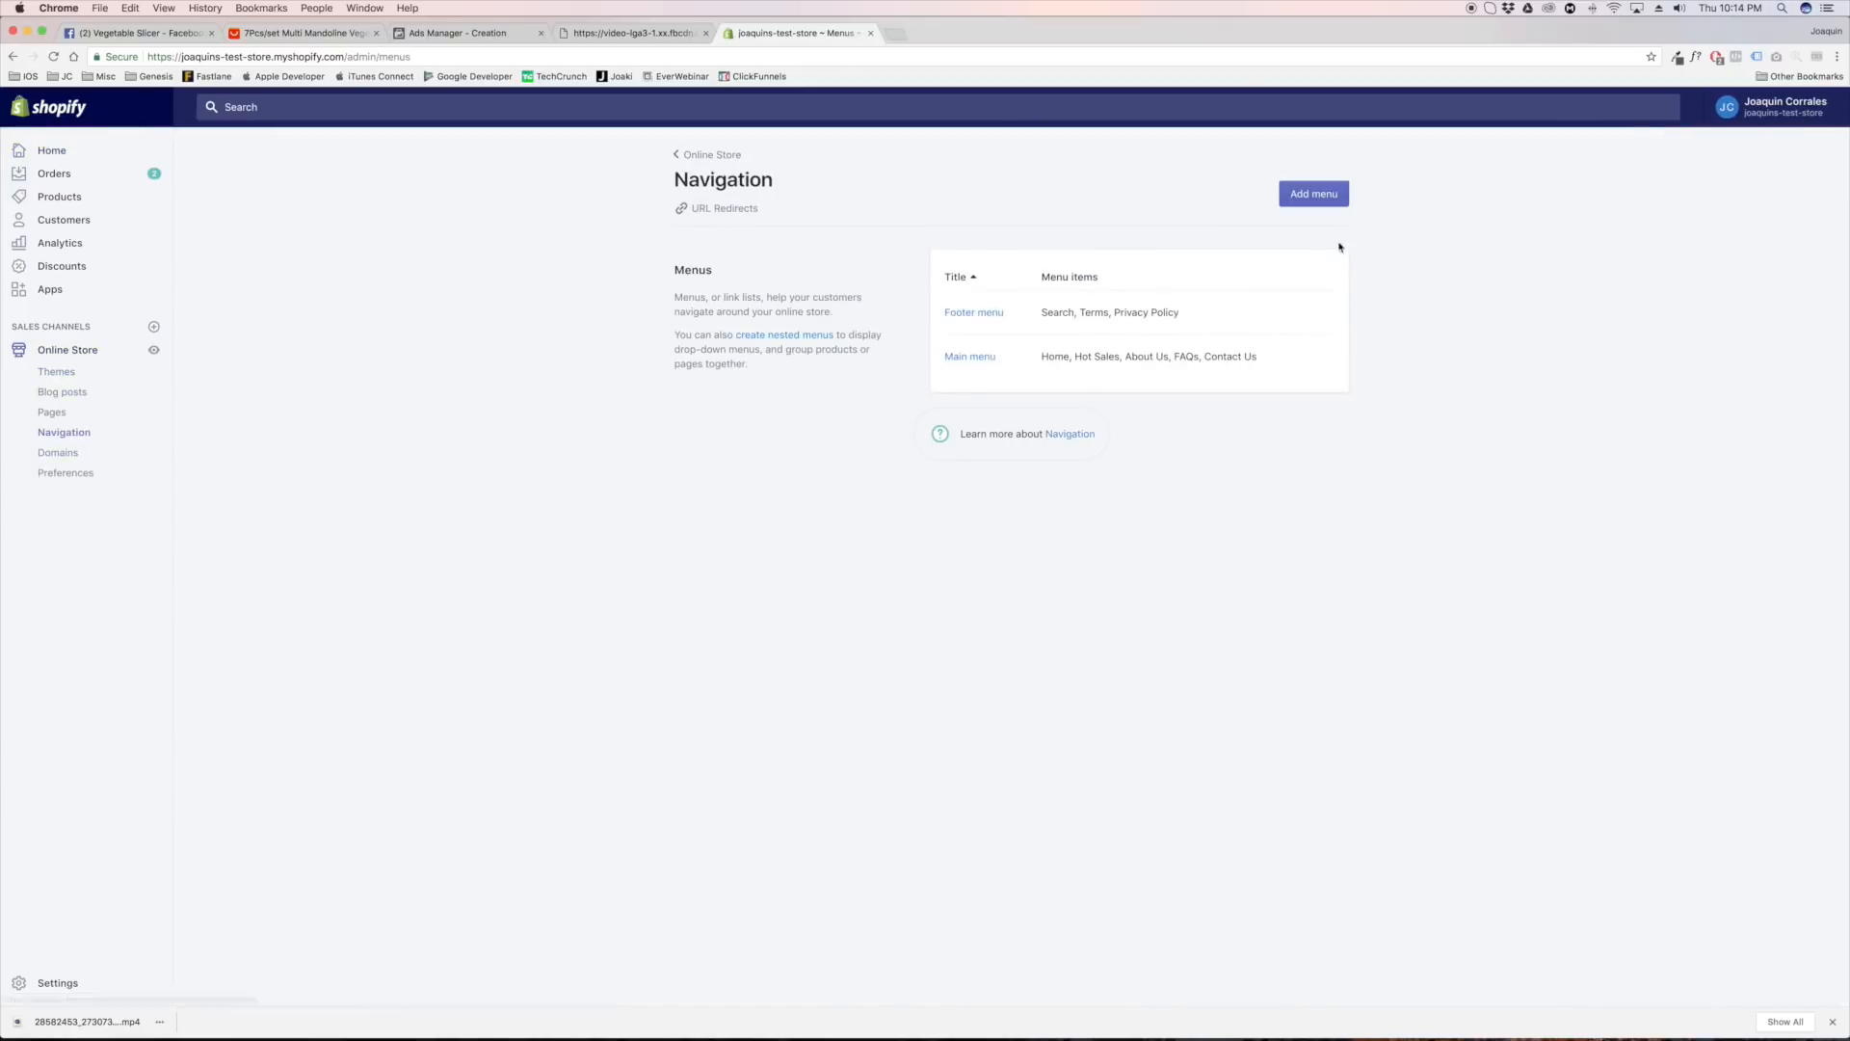
{"action": "left_click", "coordinate": [718, 210]}
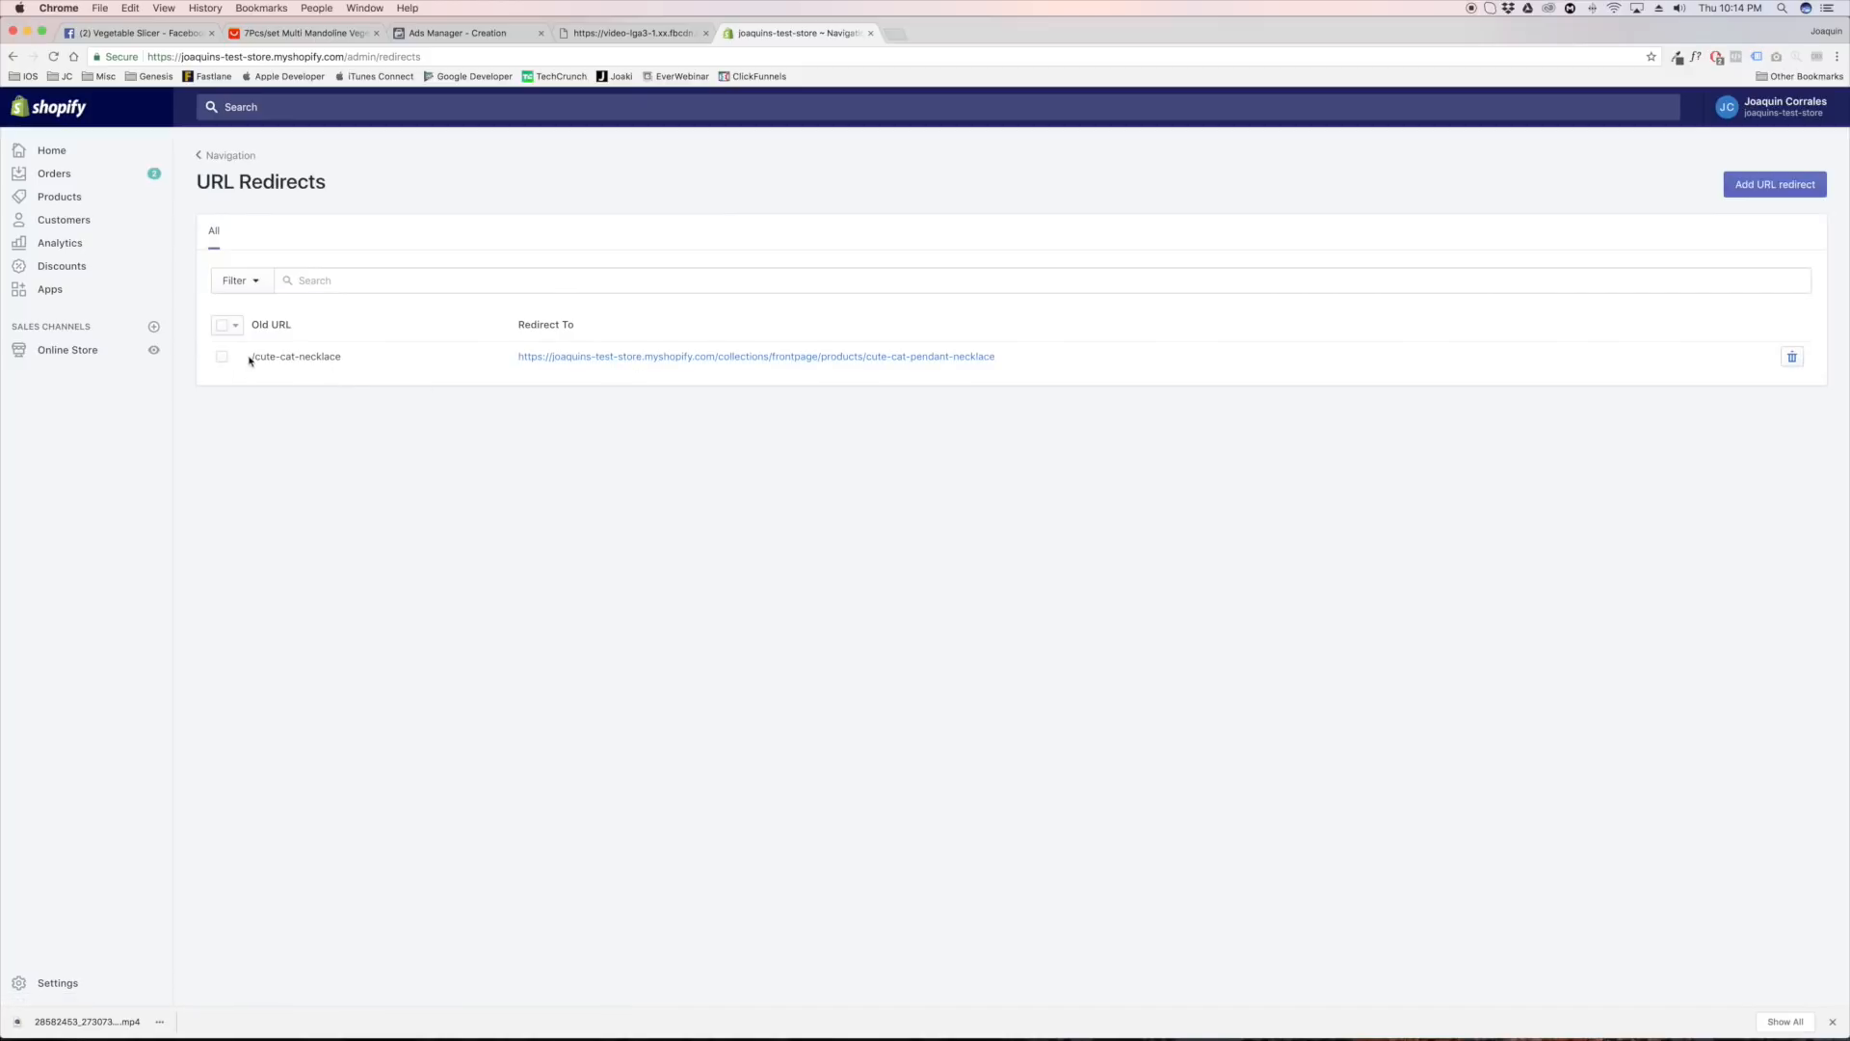
{"action": "left_click_drag", "start_coordinate": [251, 357], "coordinate": [347, 359]}
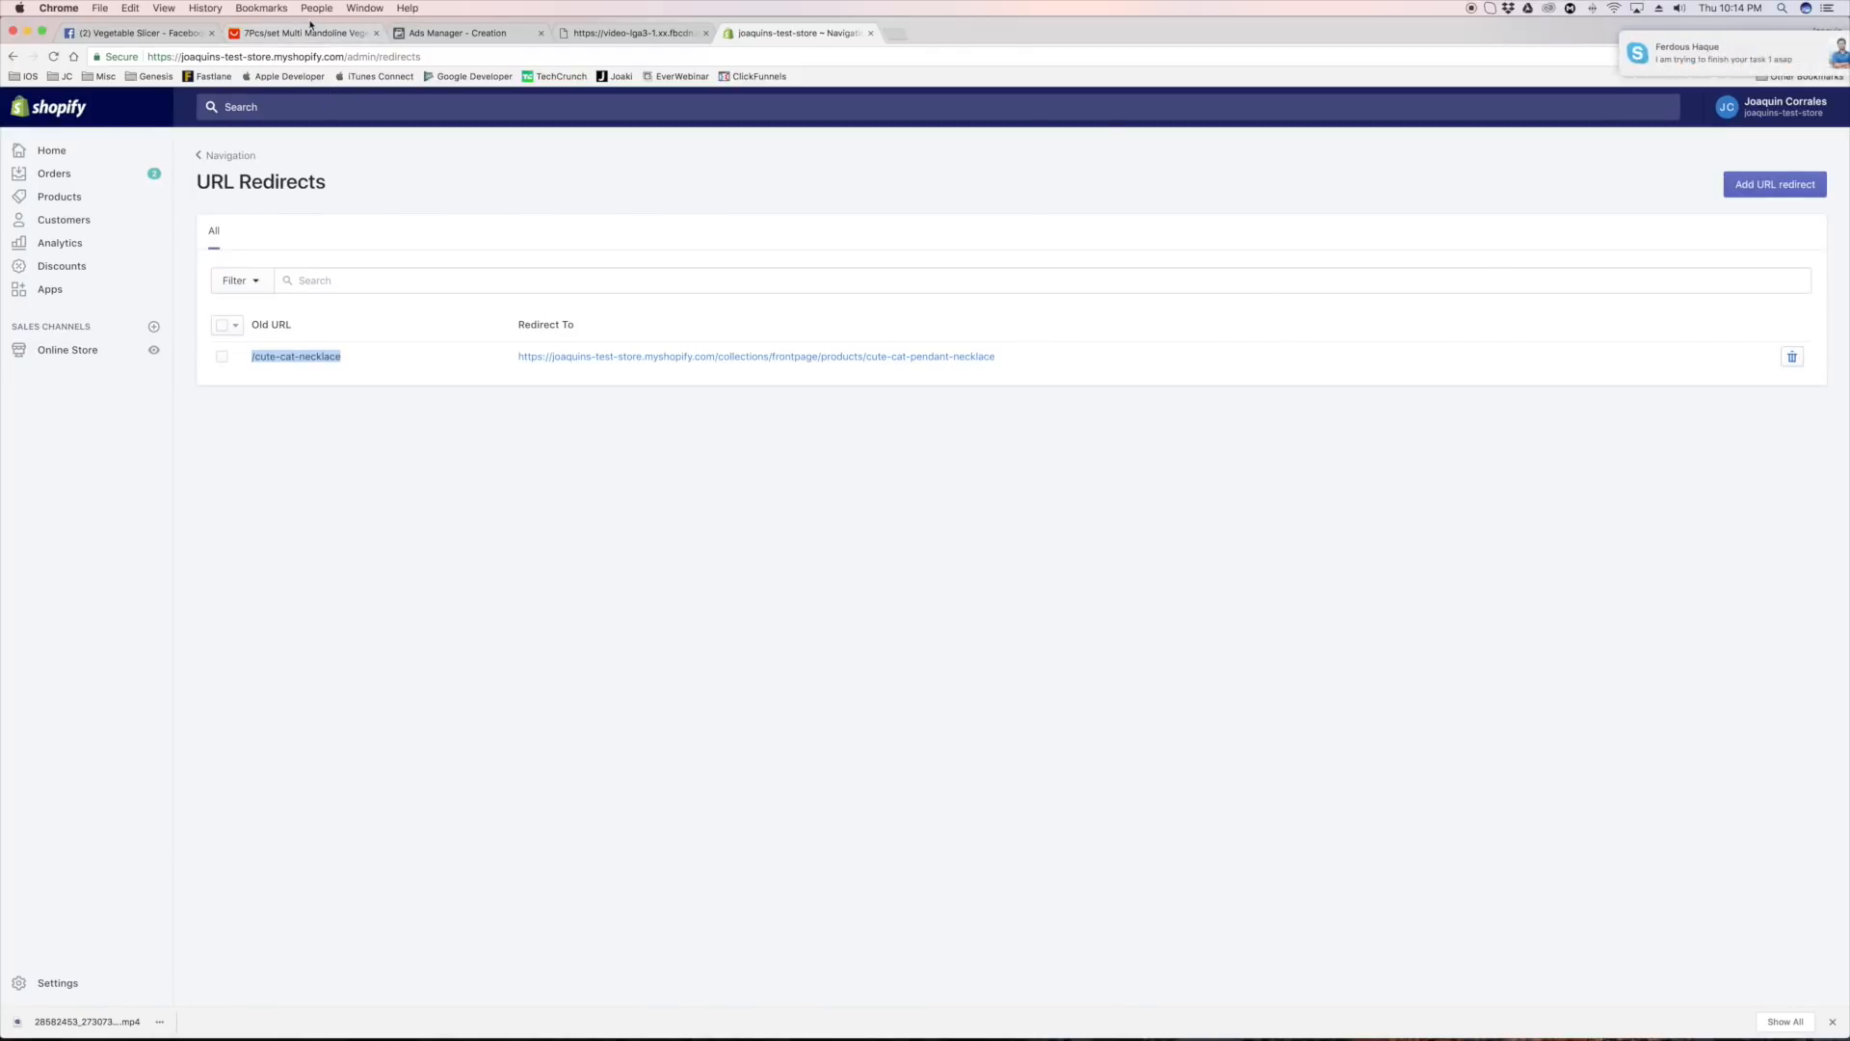
{"action": "left_click", "coordinate": [250, 362]}
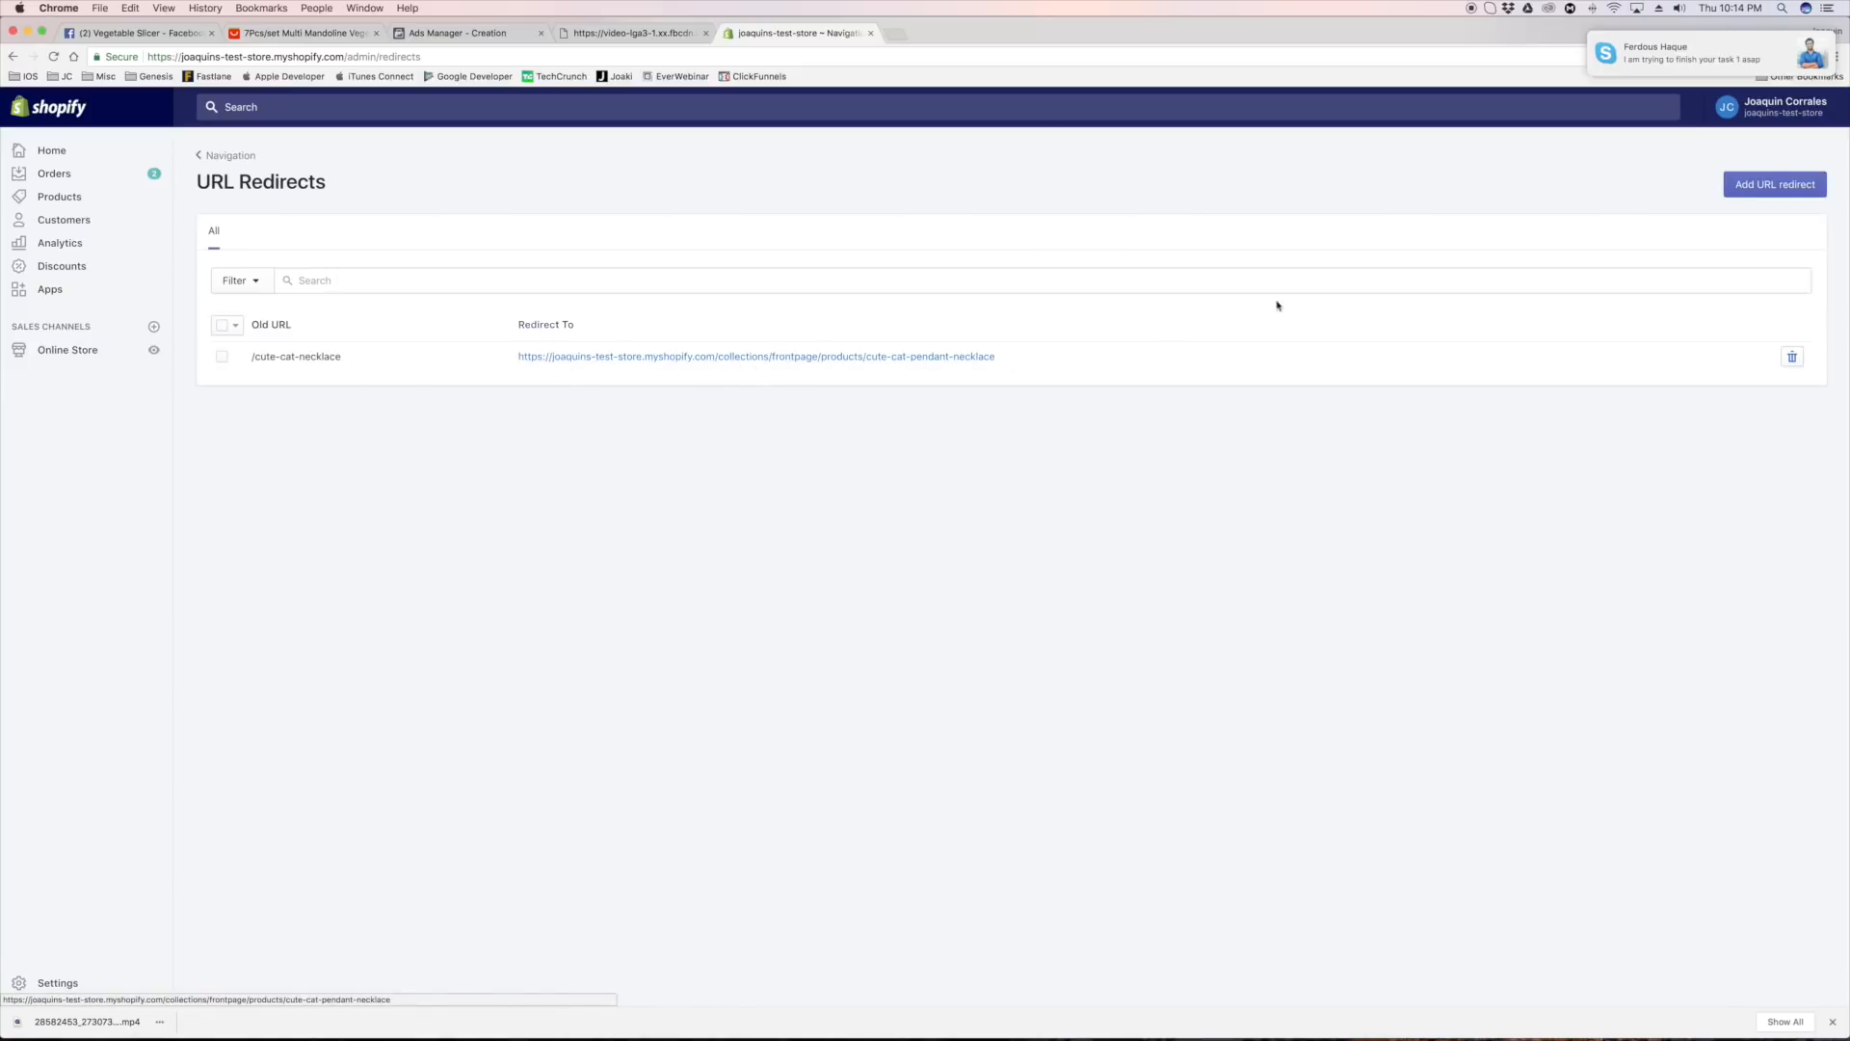
Draft a URL redirect with the old URL /vegetable-slicer and discard it without adding a target page
{"action": "left_click", "coordinate": [1754, 192]}
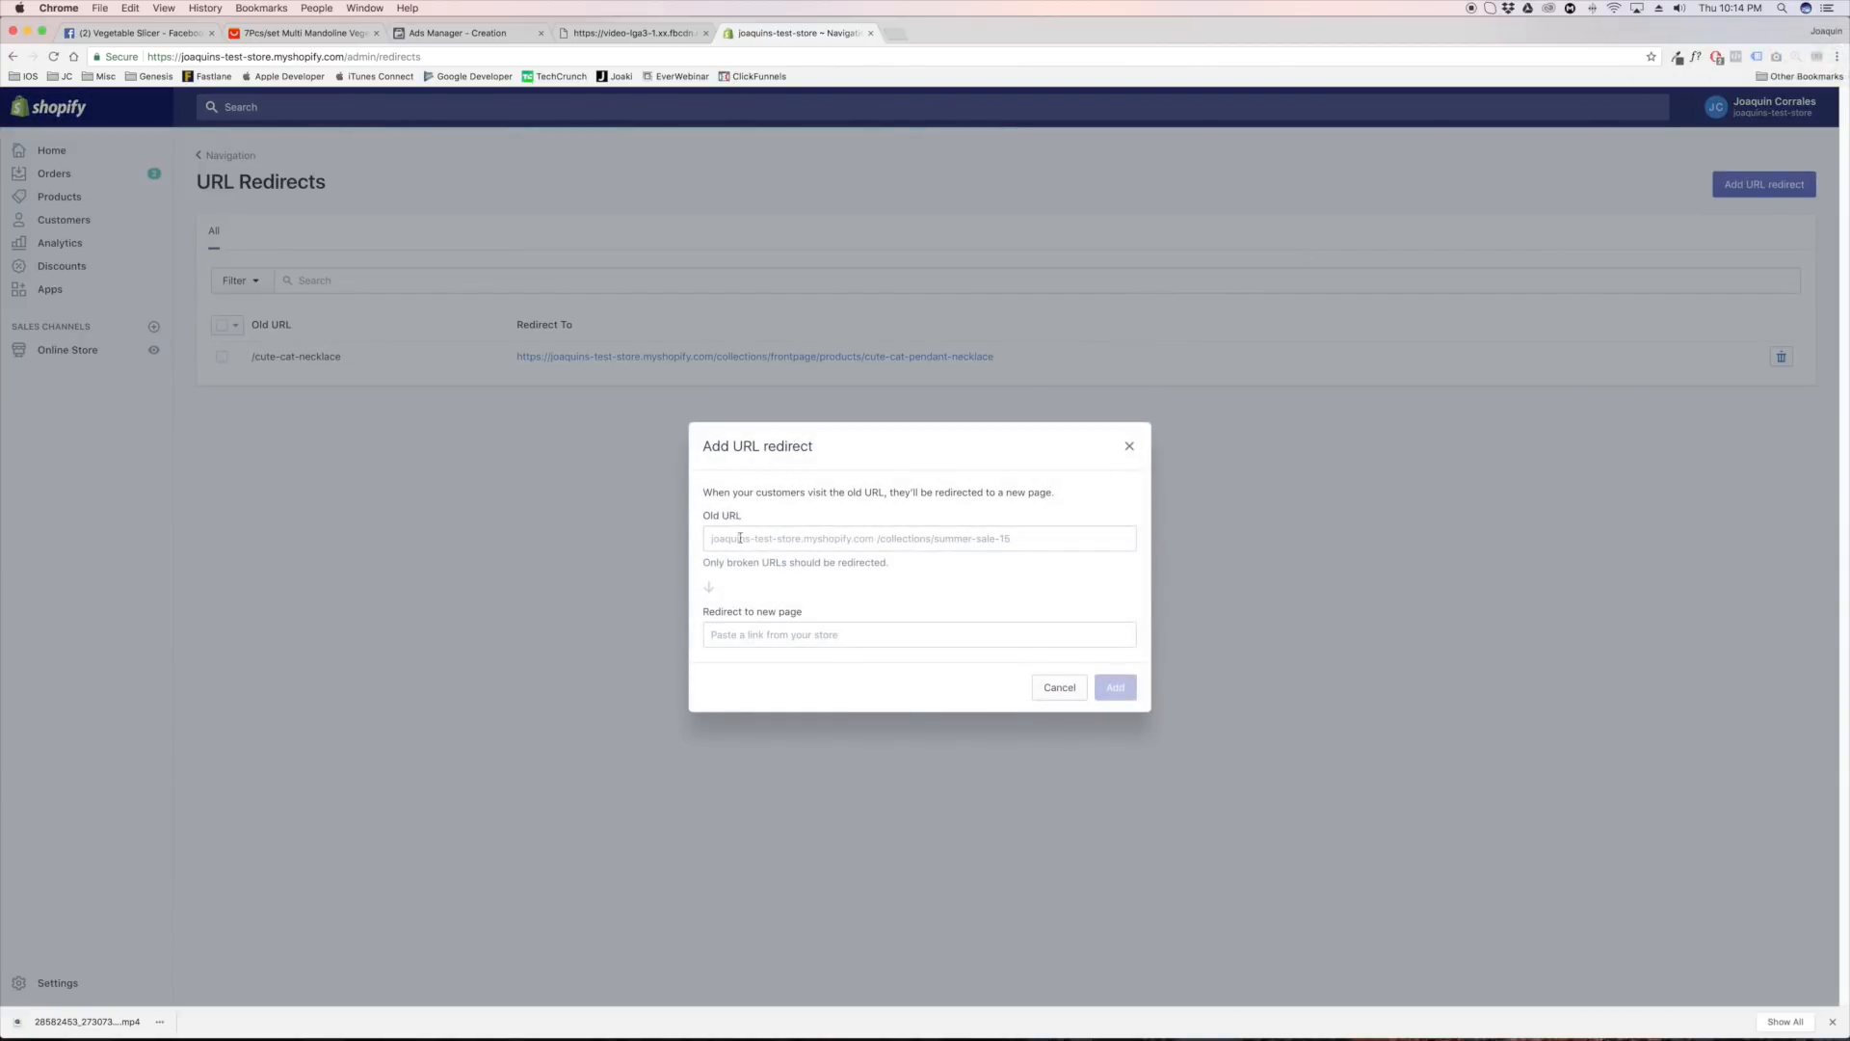
{"action": "left_click", "coordinate": [727, 546]}
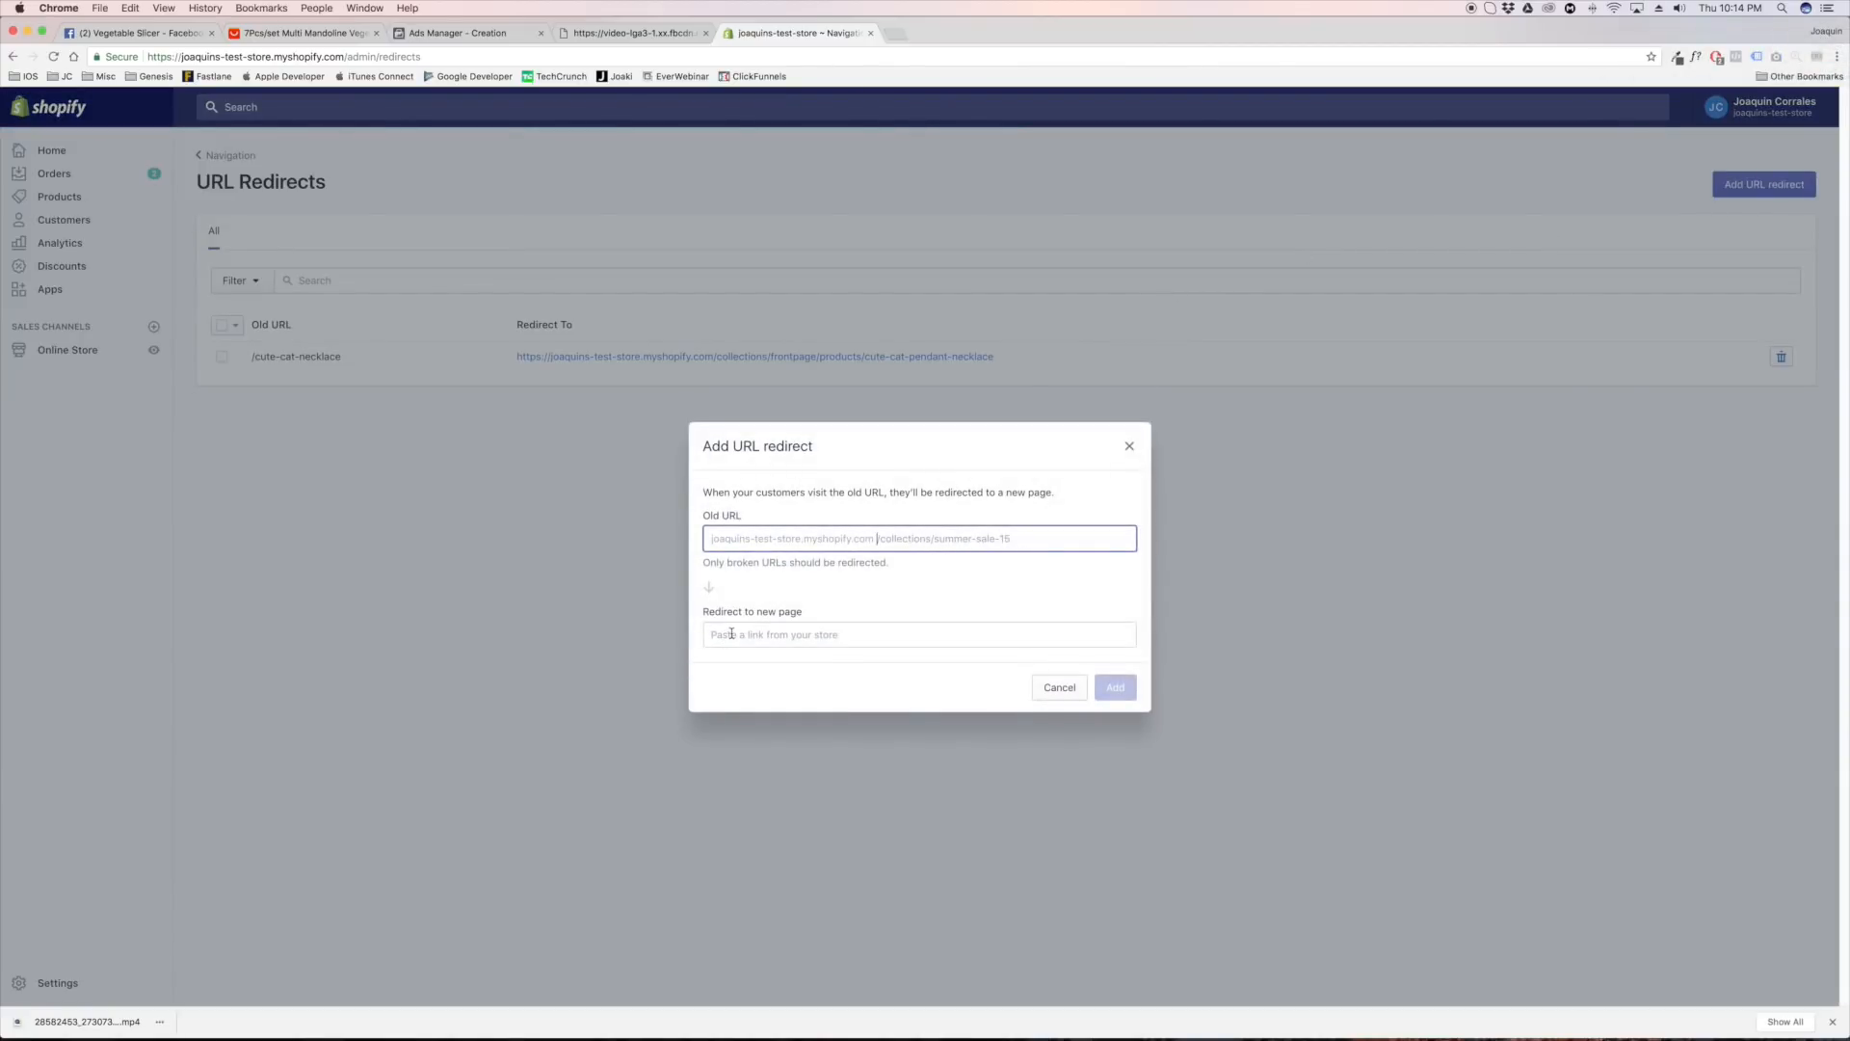
{"action": "type", "text": "/"}
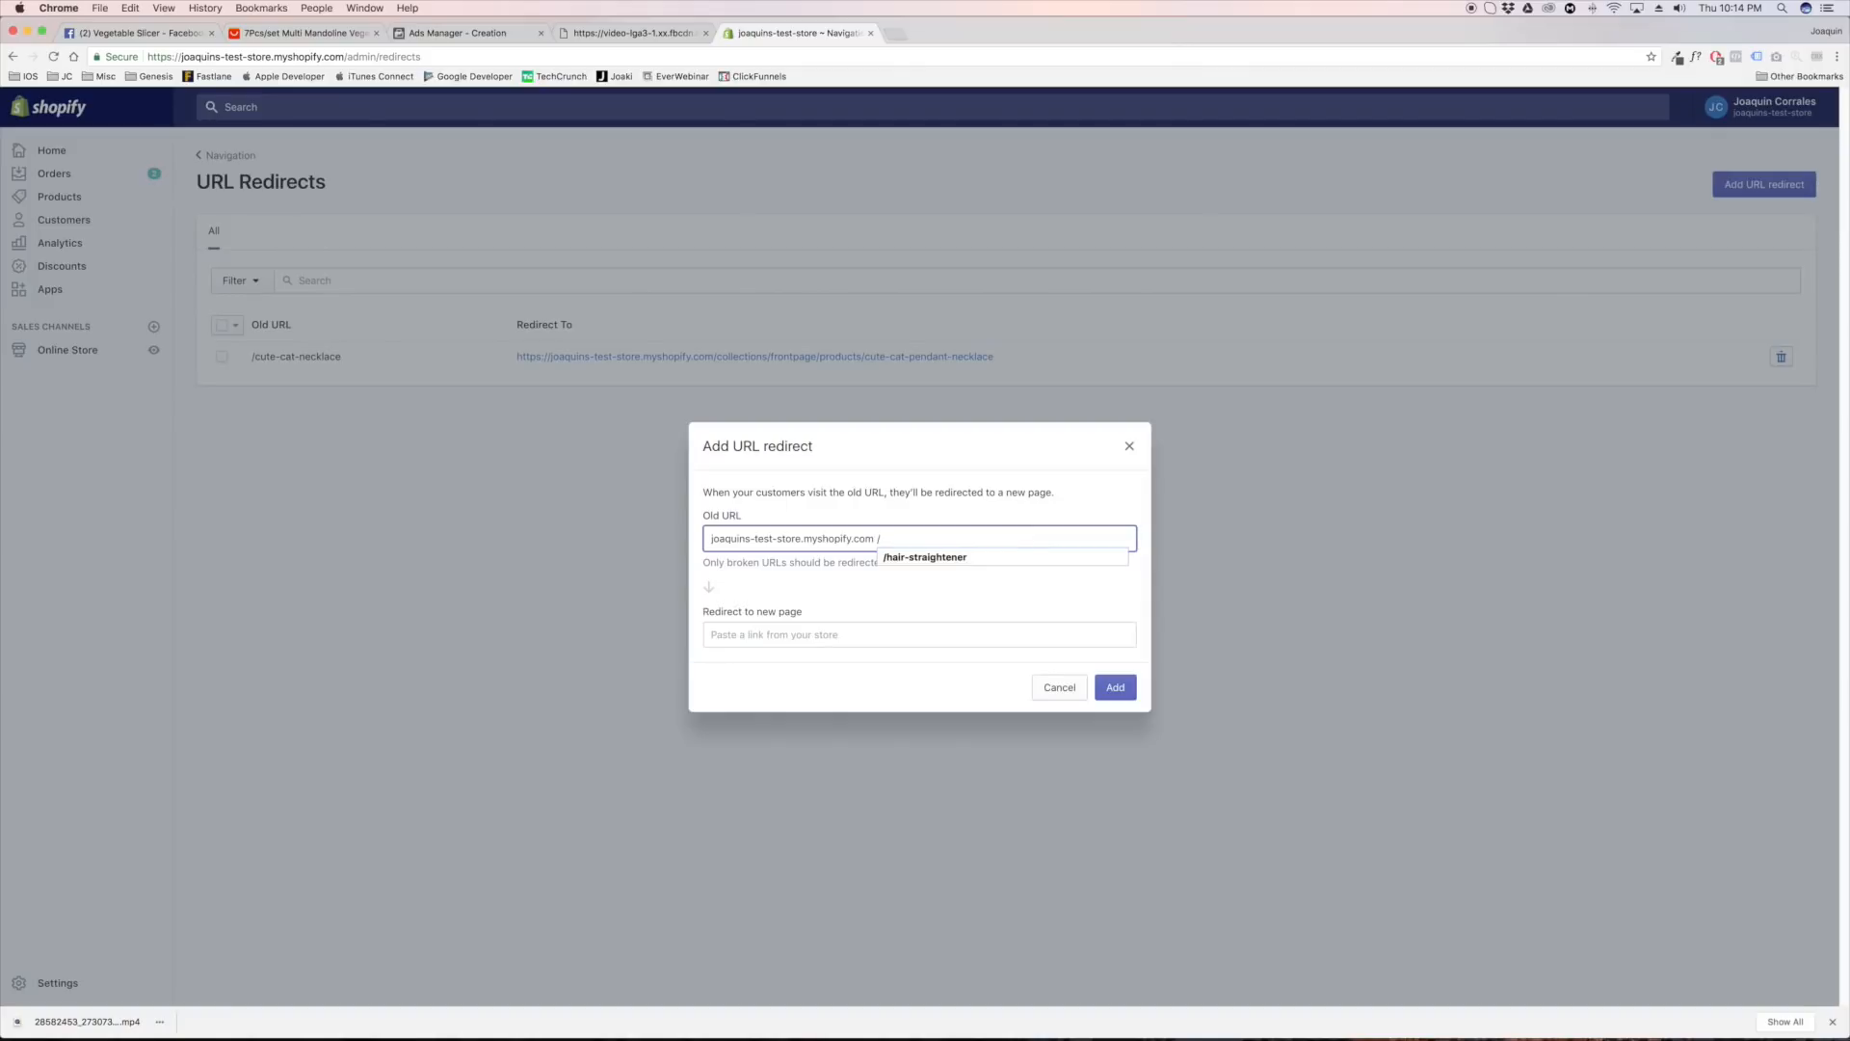
{"action": "type", "text": "vegetable-slicer"}
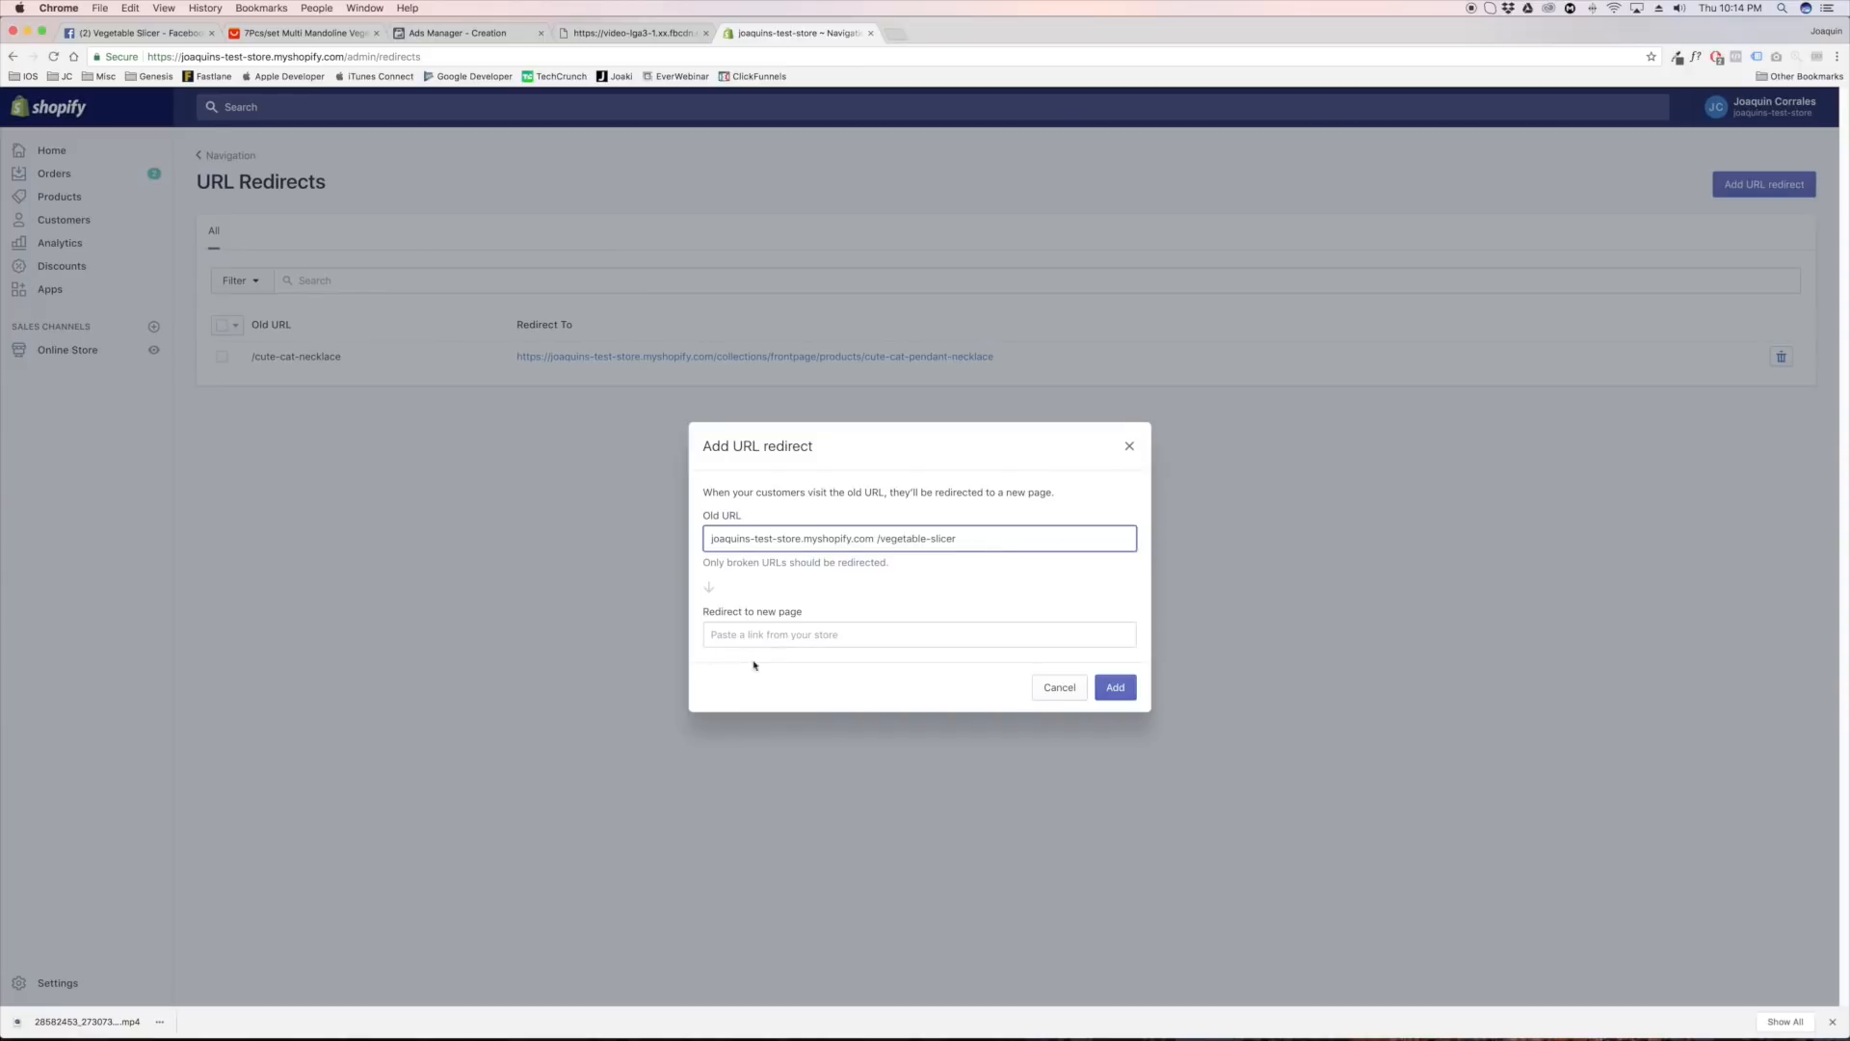
{"action": "left_click", "coordinate": [763, 646]}
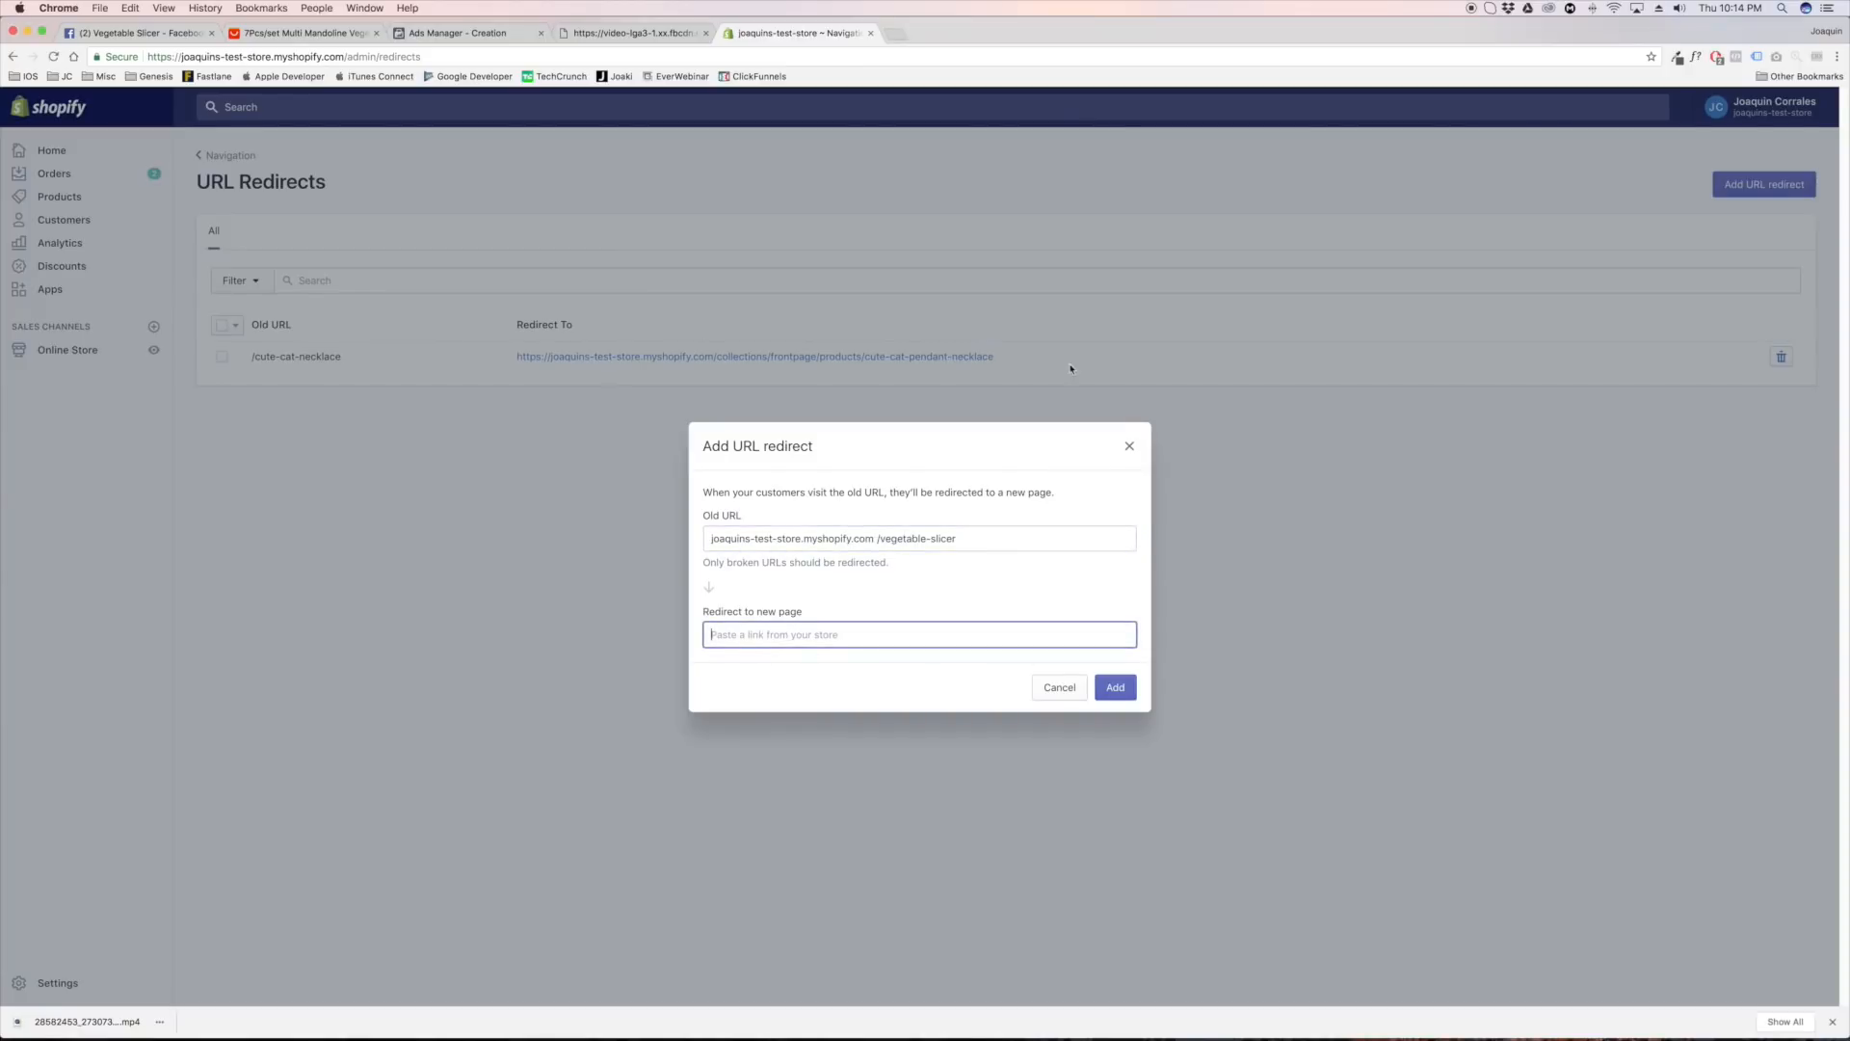
{"action": "left_click", "coordinate": [1130, 448]}
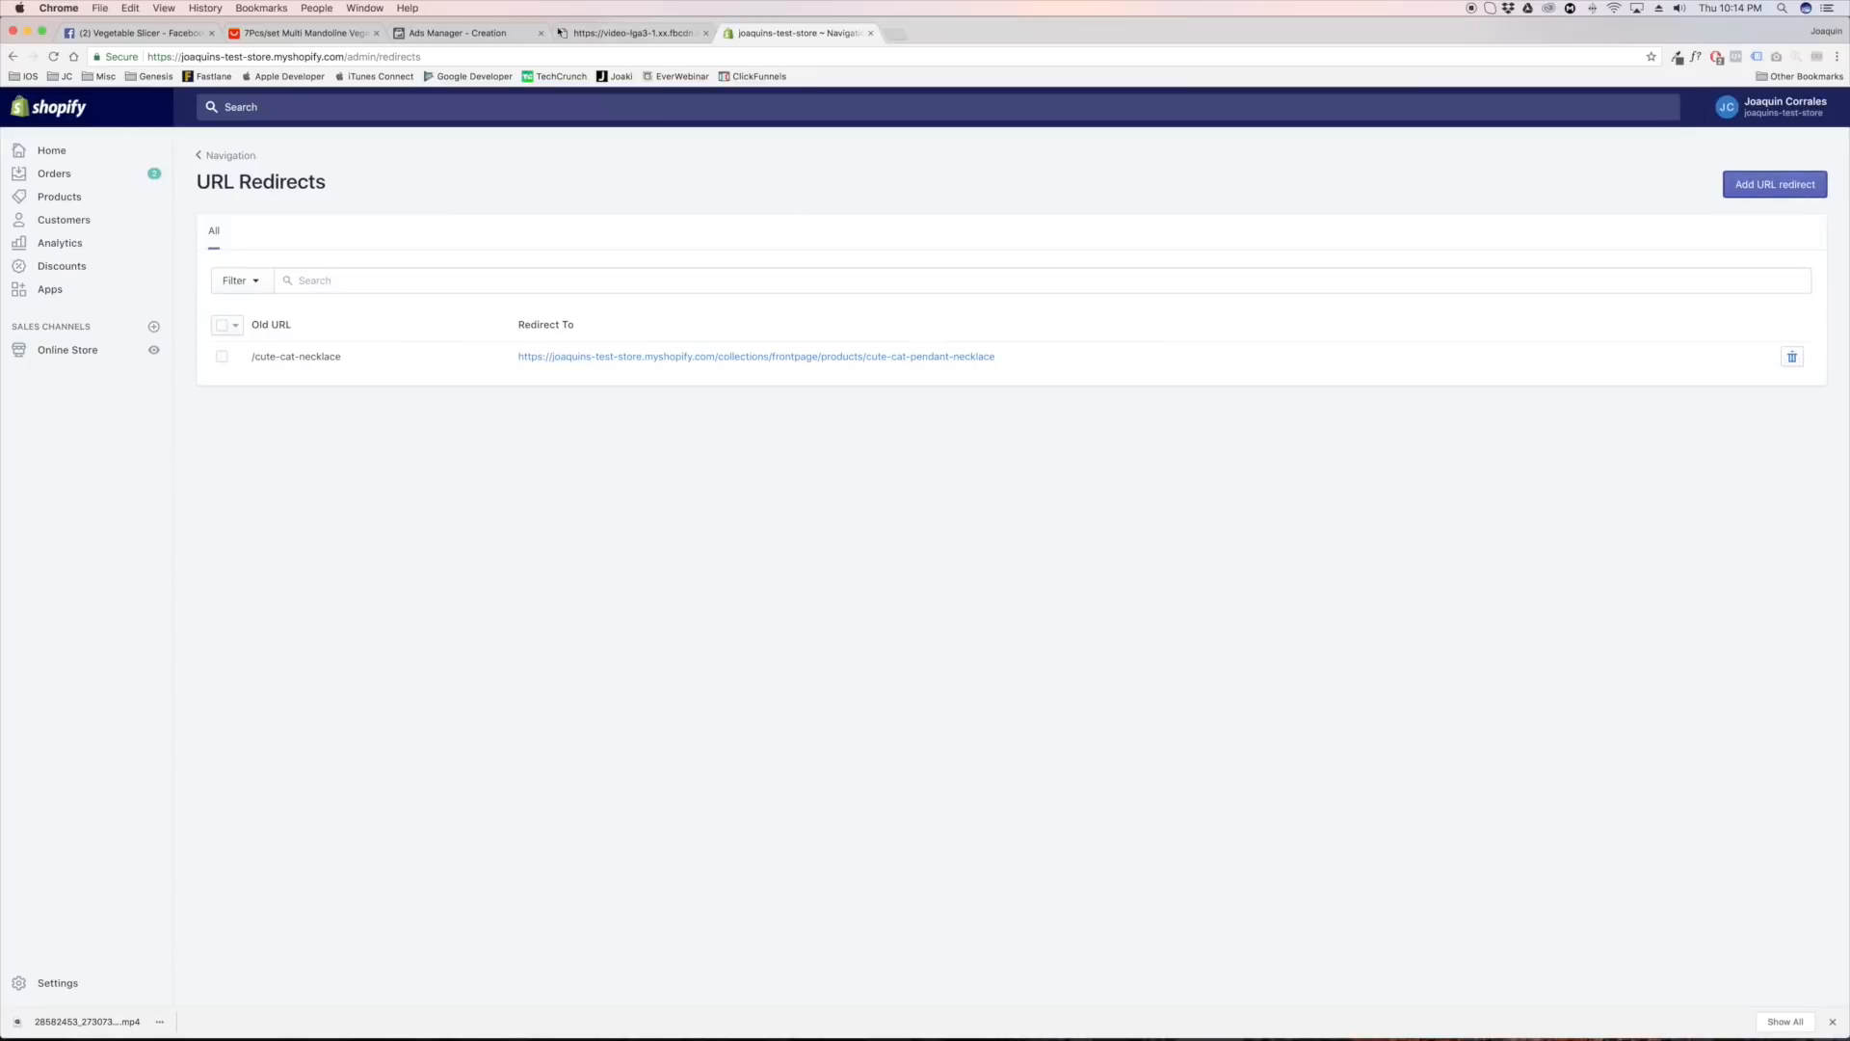
Switch back to Ads Manager and enter joaquinsteststore.com/vegetable-slicer in the ad's text, ready for reuse as the destination link
{"action": "left_click", "coordinate": [476, 35]}
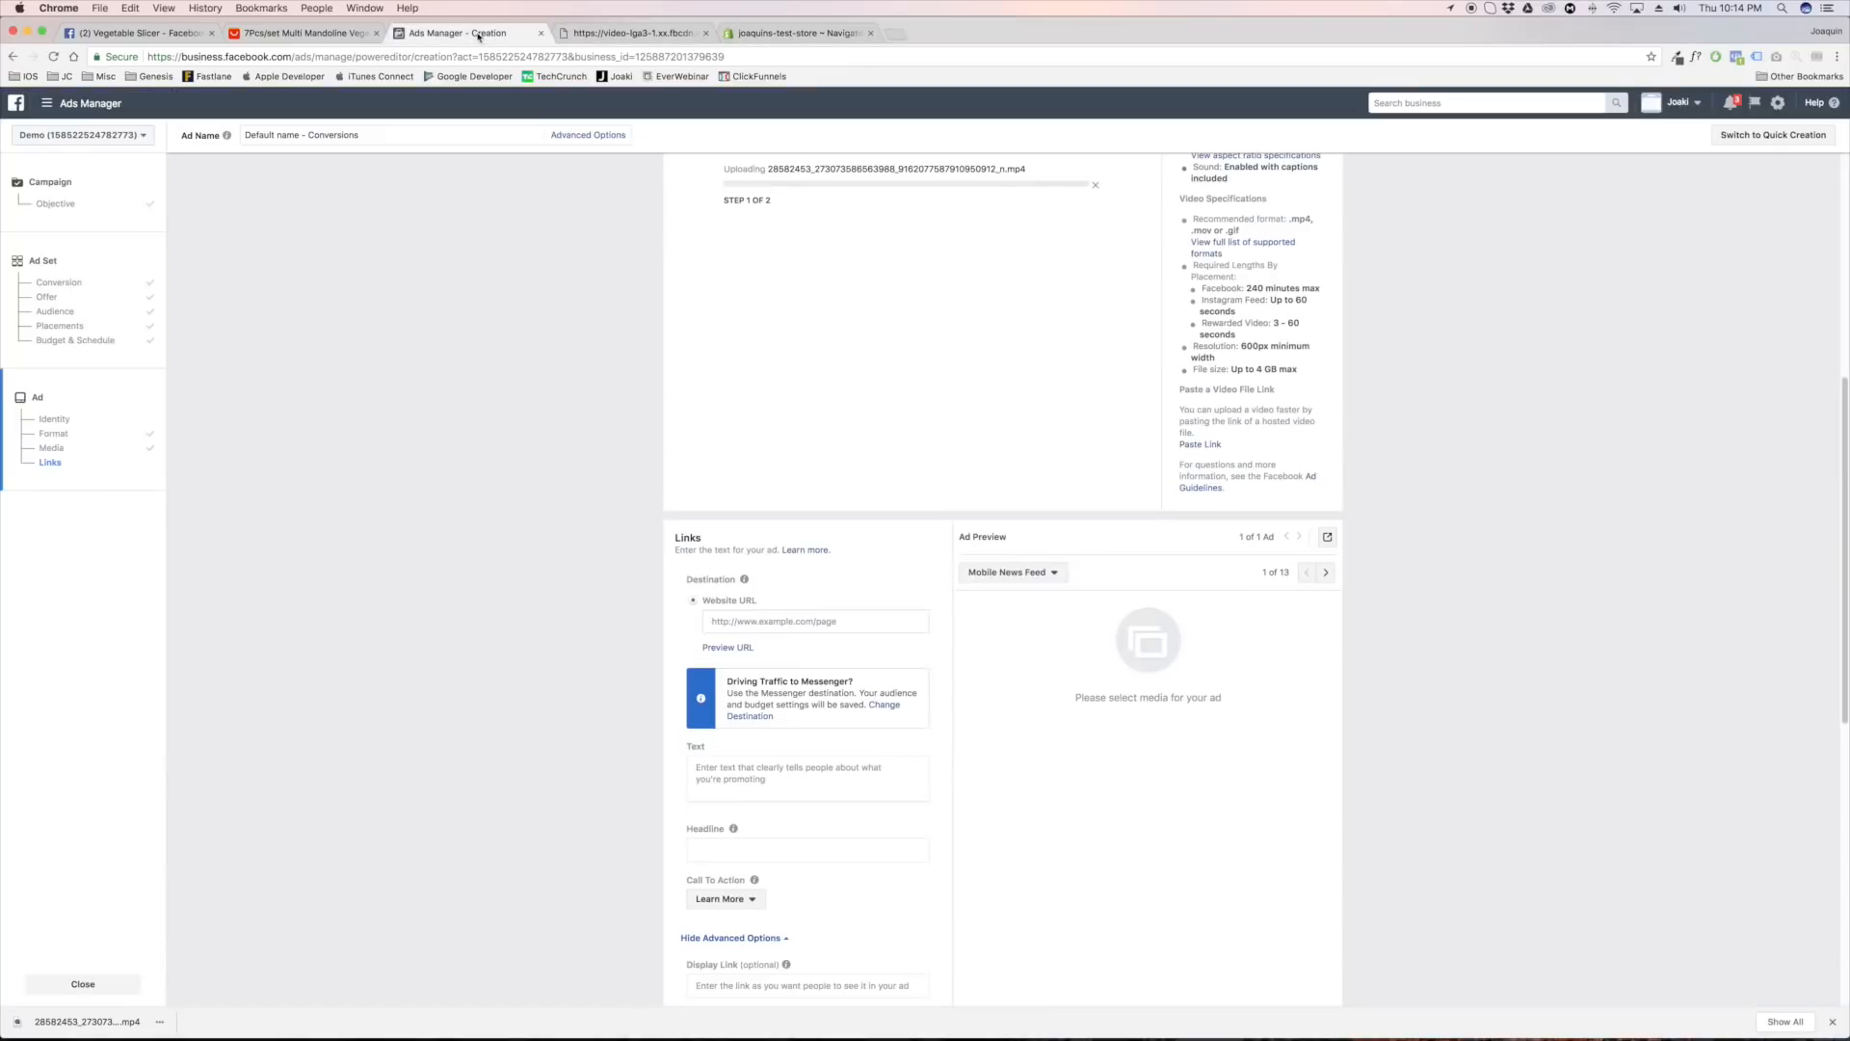
{"action": "scroll", "coordinate": [673, 581], "scroll_direction": "down", "scroll_amount": 1}
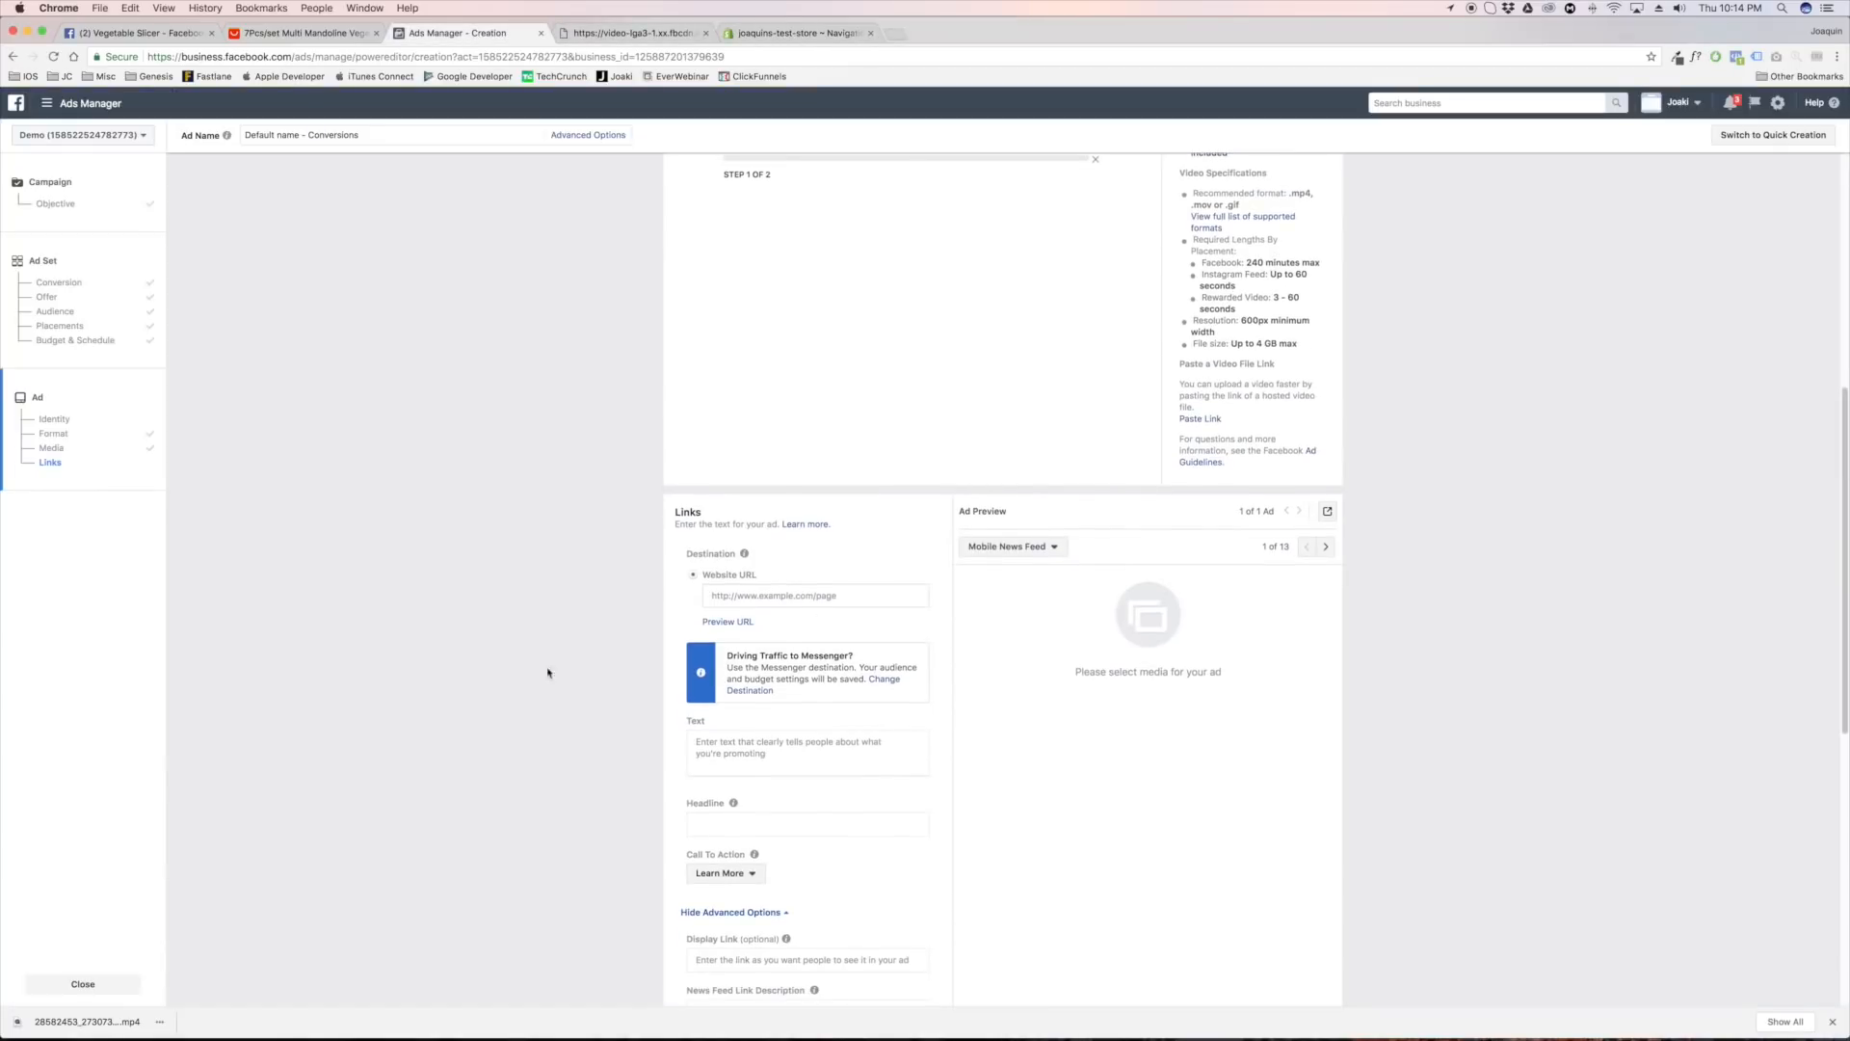
{"action": "left_click", "coordinate": [688, 745]}
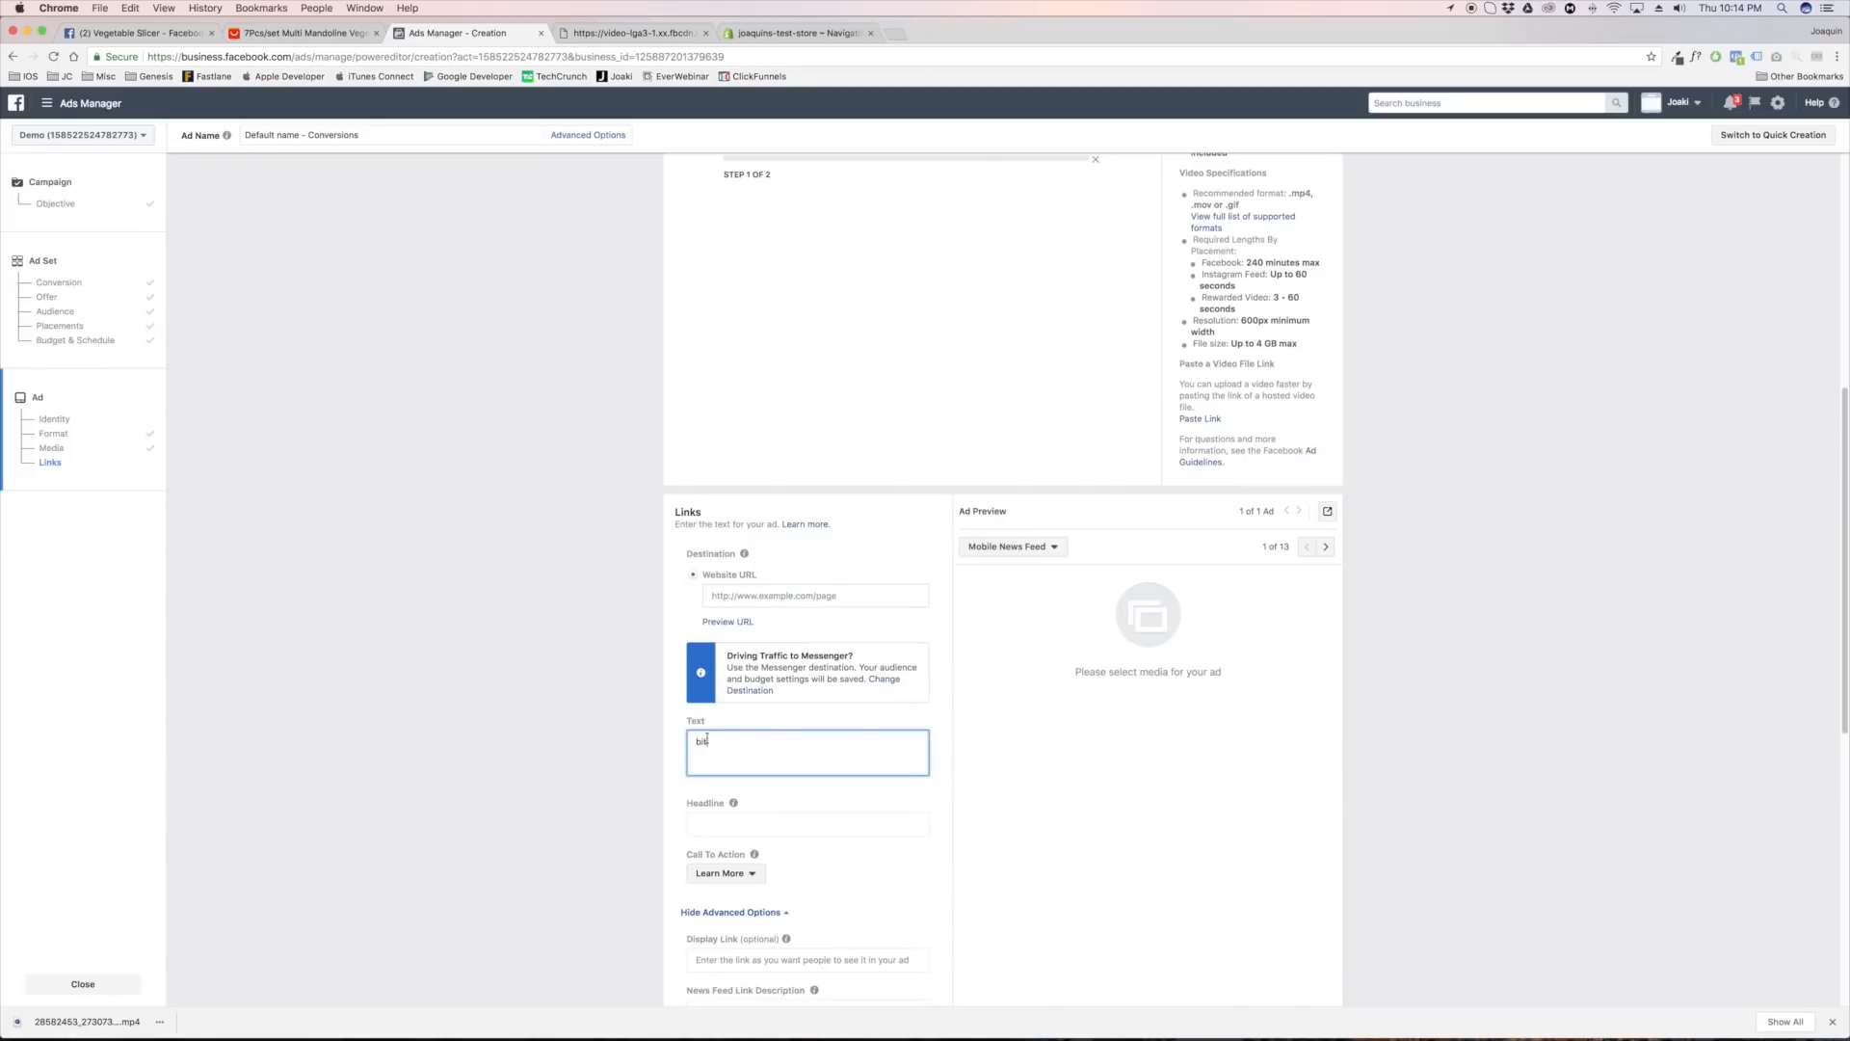
{"action": "left_click_drag", "start_coordinate": [707, 738], "coordinate": [661, 742]}
{"action": "key", "text": "Right"}
{"action": "type", "text": "http://"}
{"action": "key", "text": "super+a"}
{"action": "key", "text": "super+x"}
{"action": "type", "text": "joaquinsteststore.com/"}
{"action": "left_click_drag", "start_coordinate": [879, 750], "coordinate": [607, 743]}
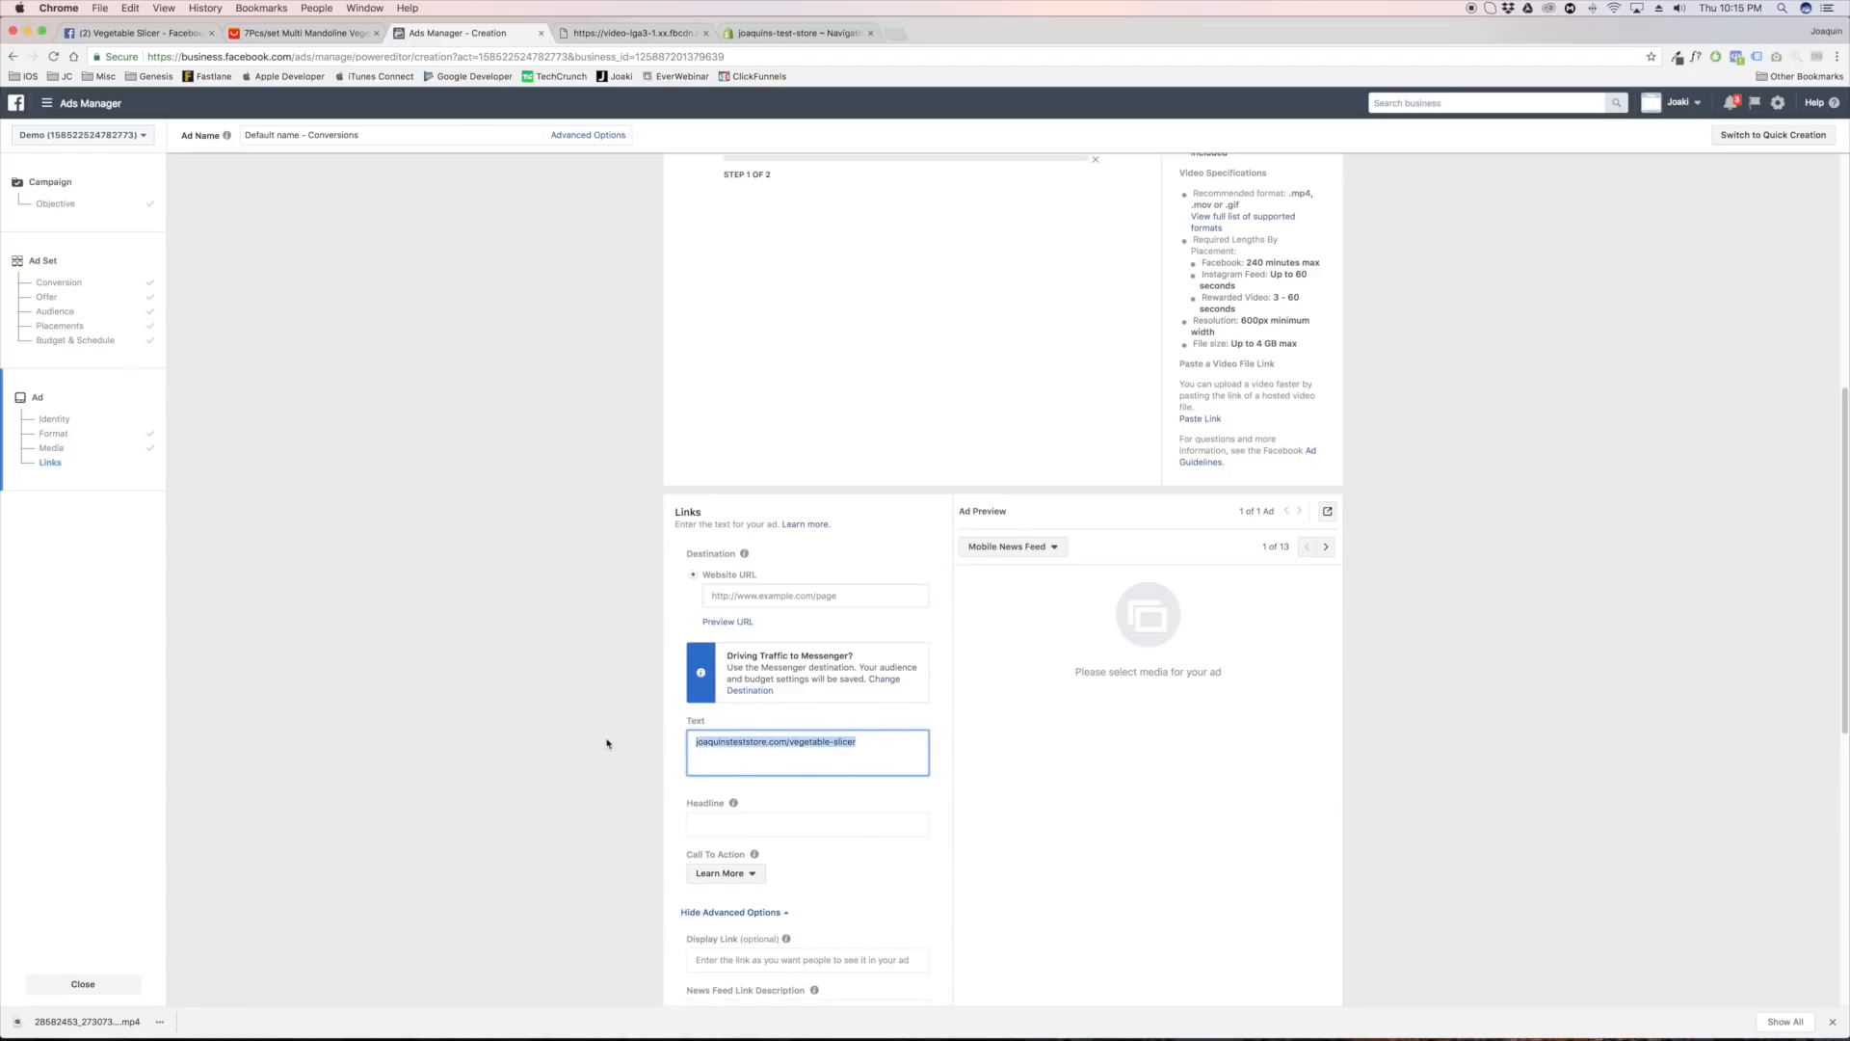
{"action": "left_click", "coordinate": [791, 740]}
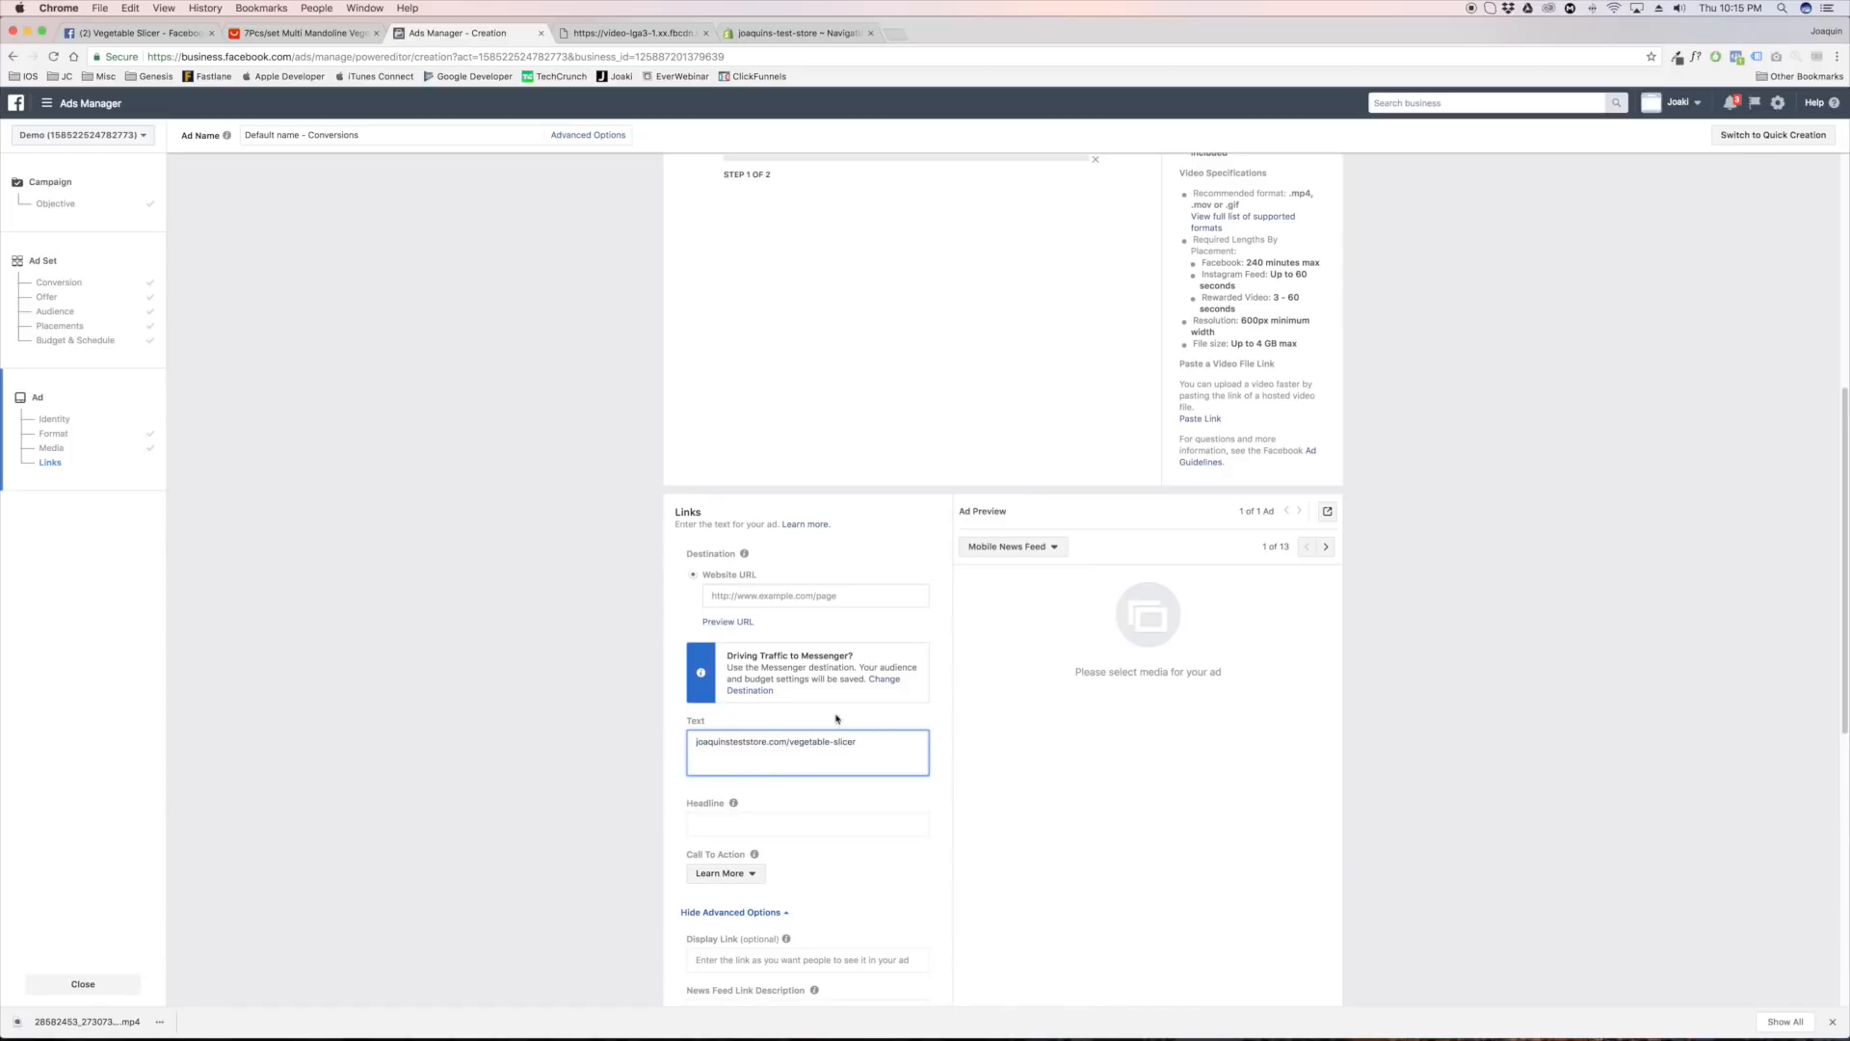
{"action": "key", "text": "super+a"}
{"action": "left_click", "coordinate": [772, 594]}
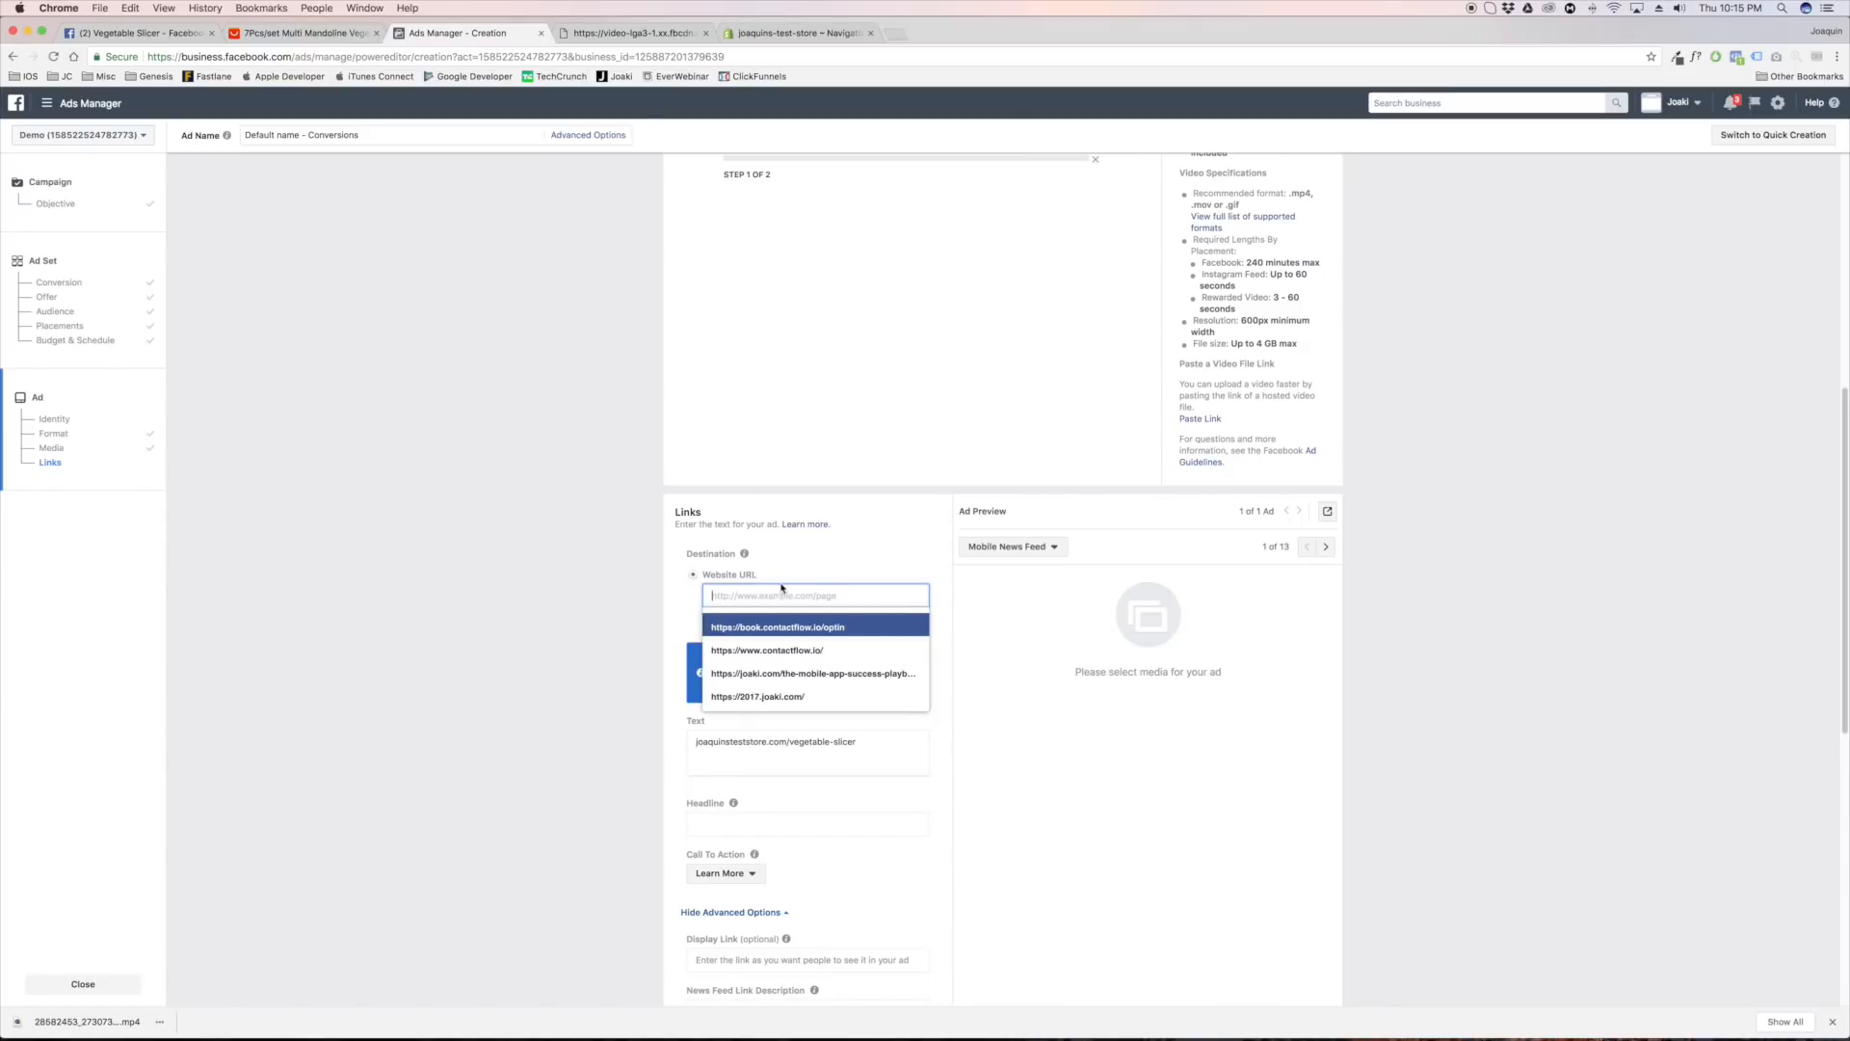
{"action": "type", "text": "http:s"}
{"action": "key", "text": "BackSpace"}
{"action": "key", "text": "BackSpace"}
{"action": "type", "text": "s://"}
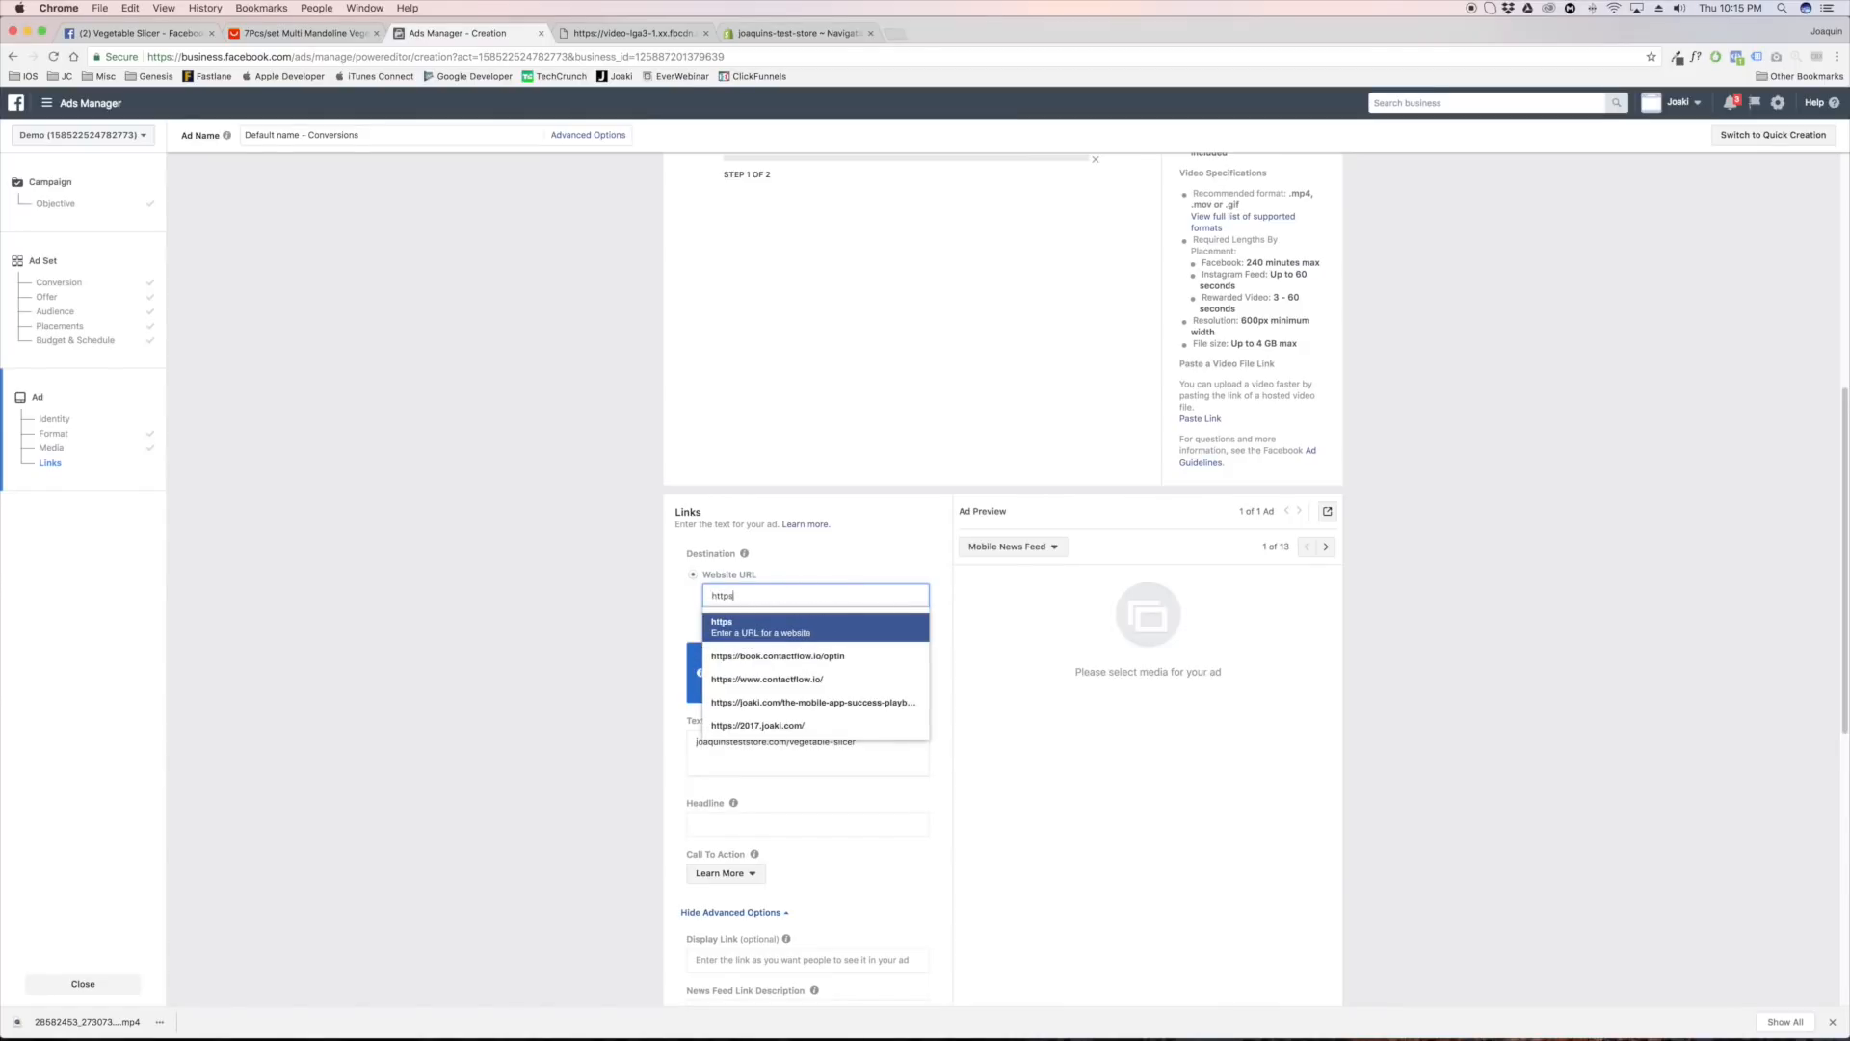
{"action": "key", "text": "super+v"}
{"action": "key", "text": "Return"}
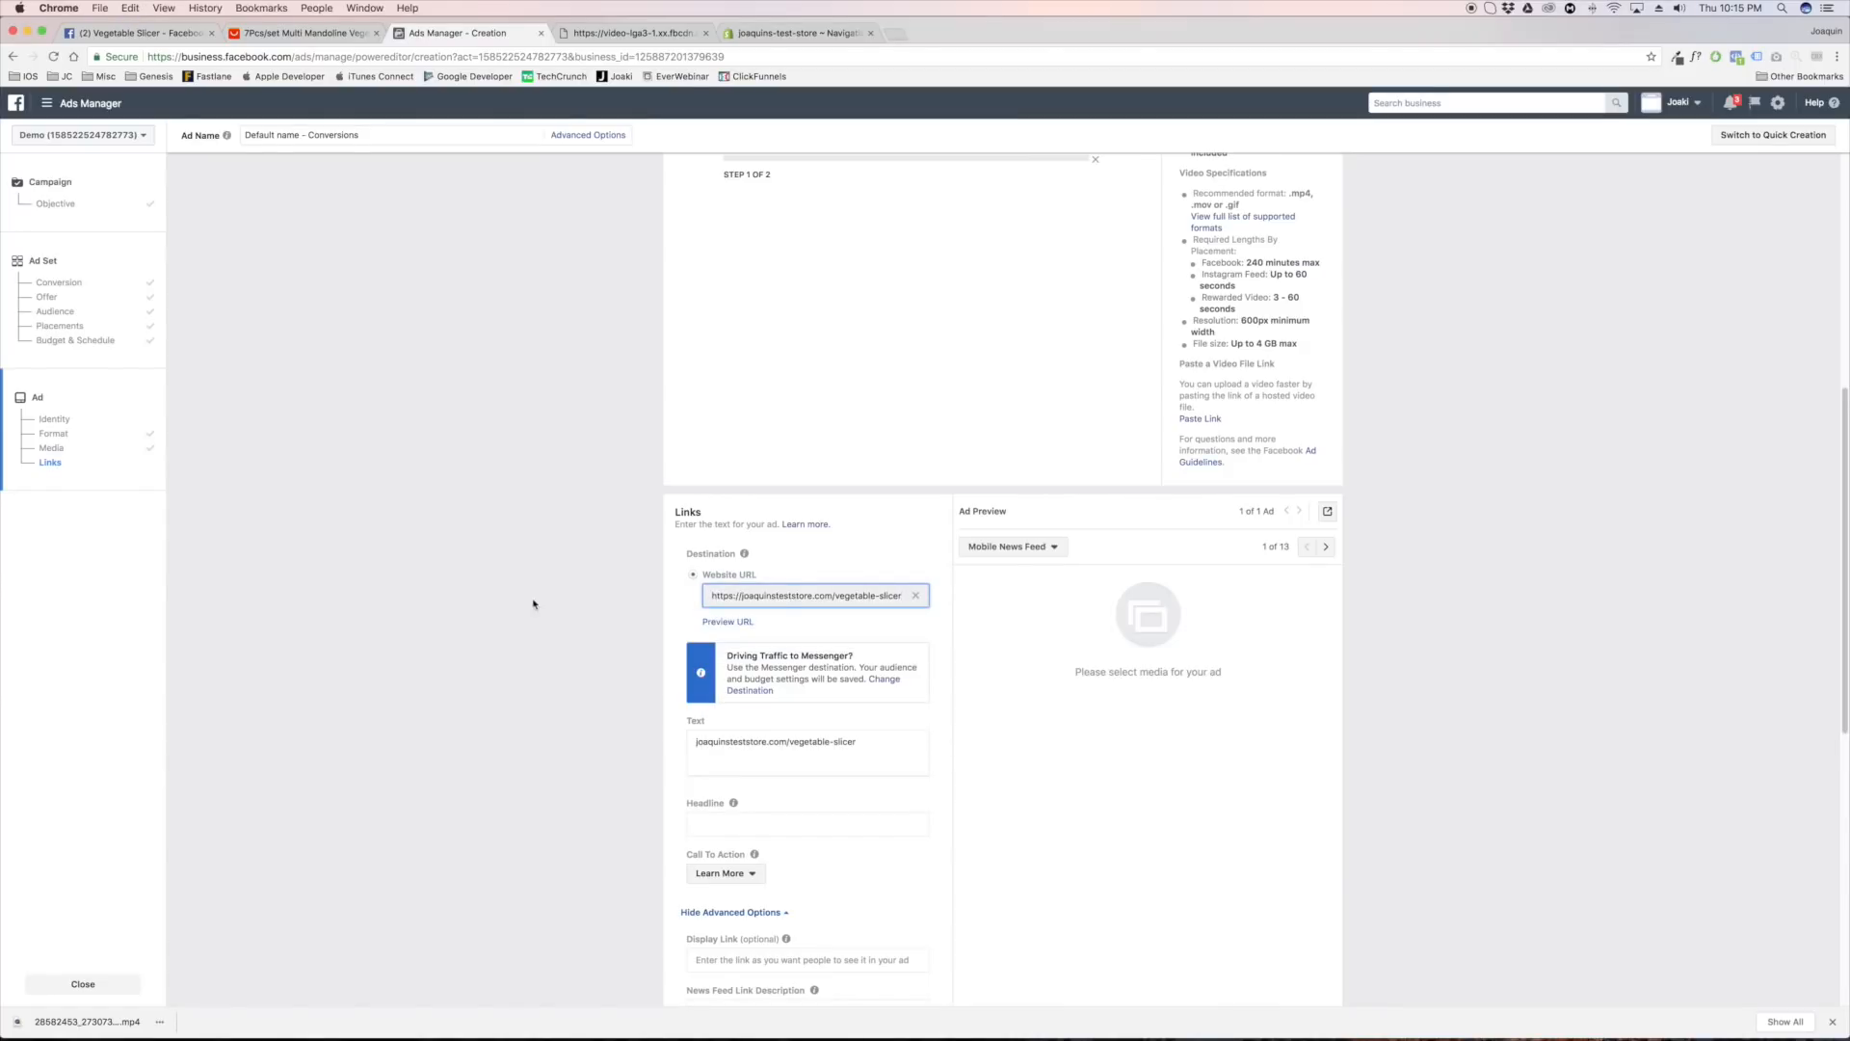
{"action": "triple_click", "coordinate": [882, 743]}
{"action": "left_click", "coordinate": [892, 596]}
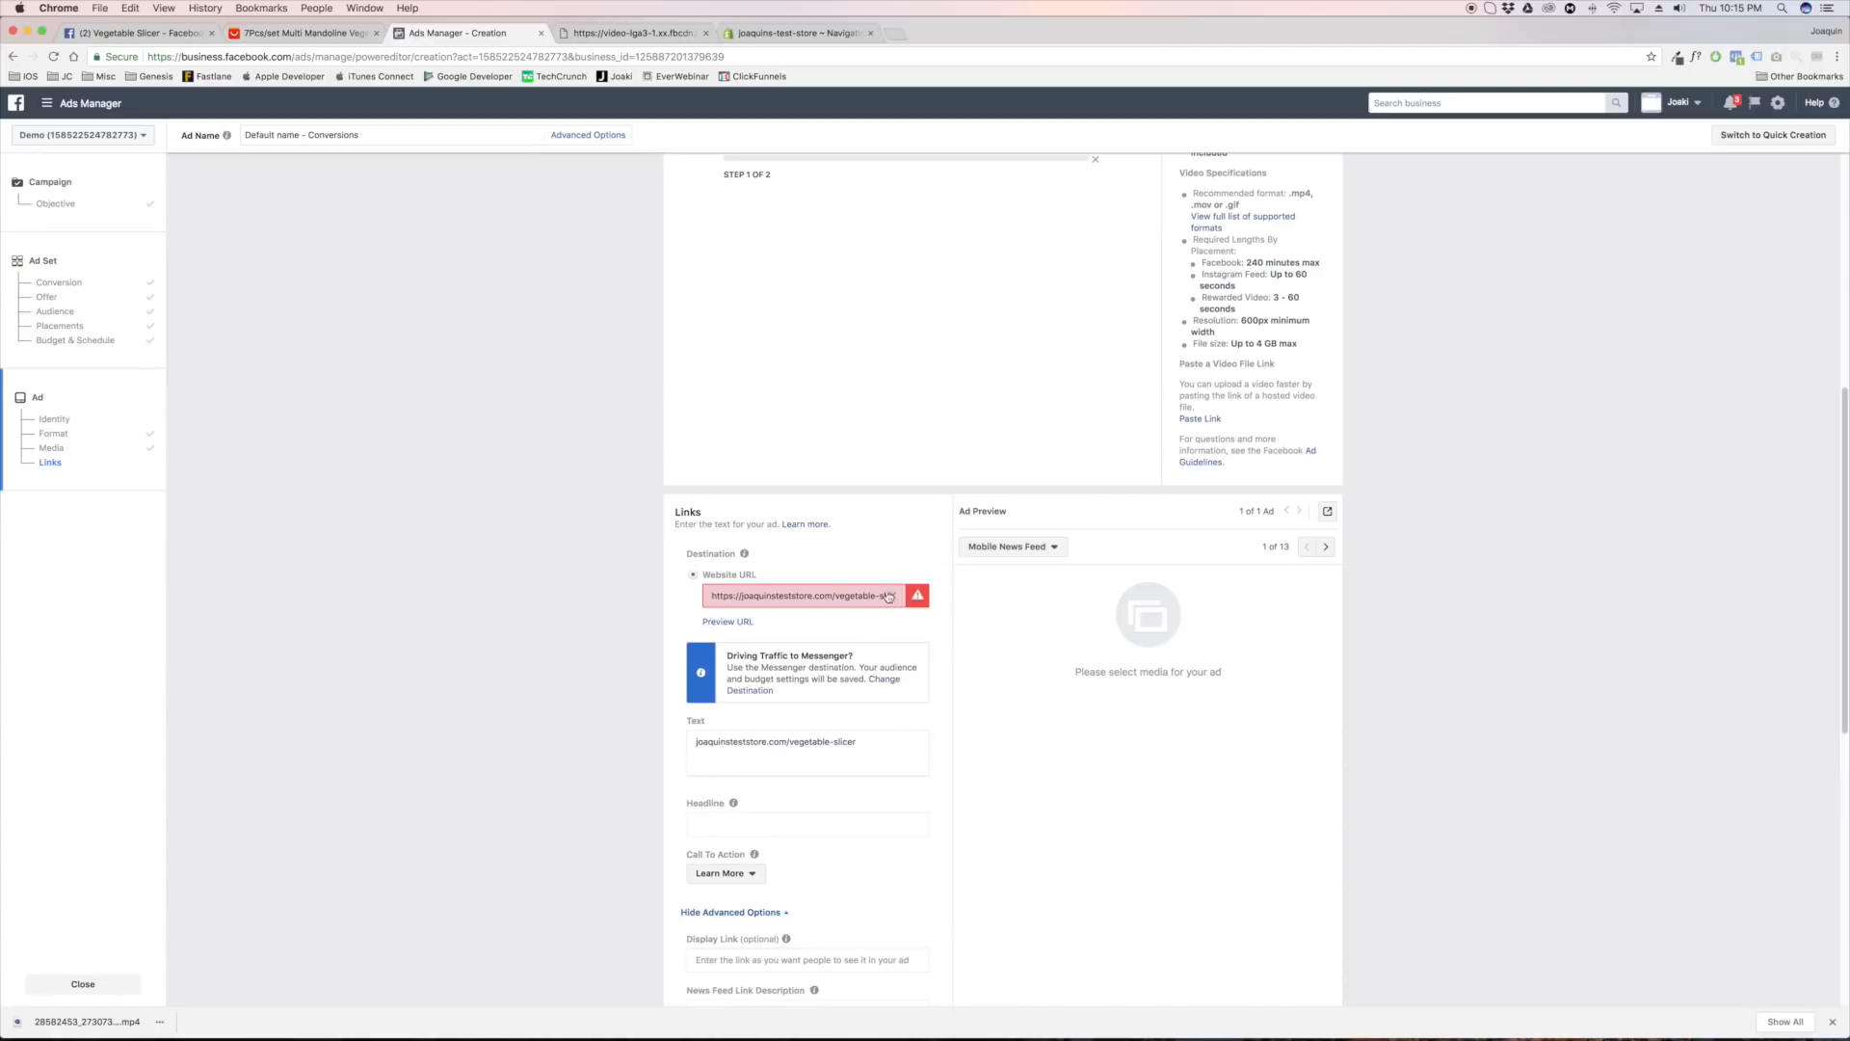
{"action": "type", "text": "https://"}
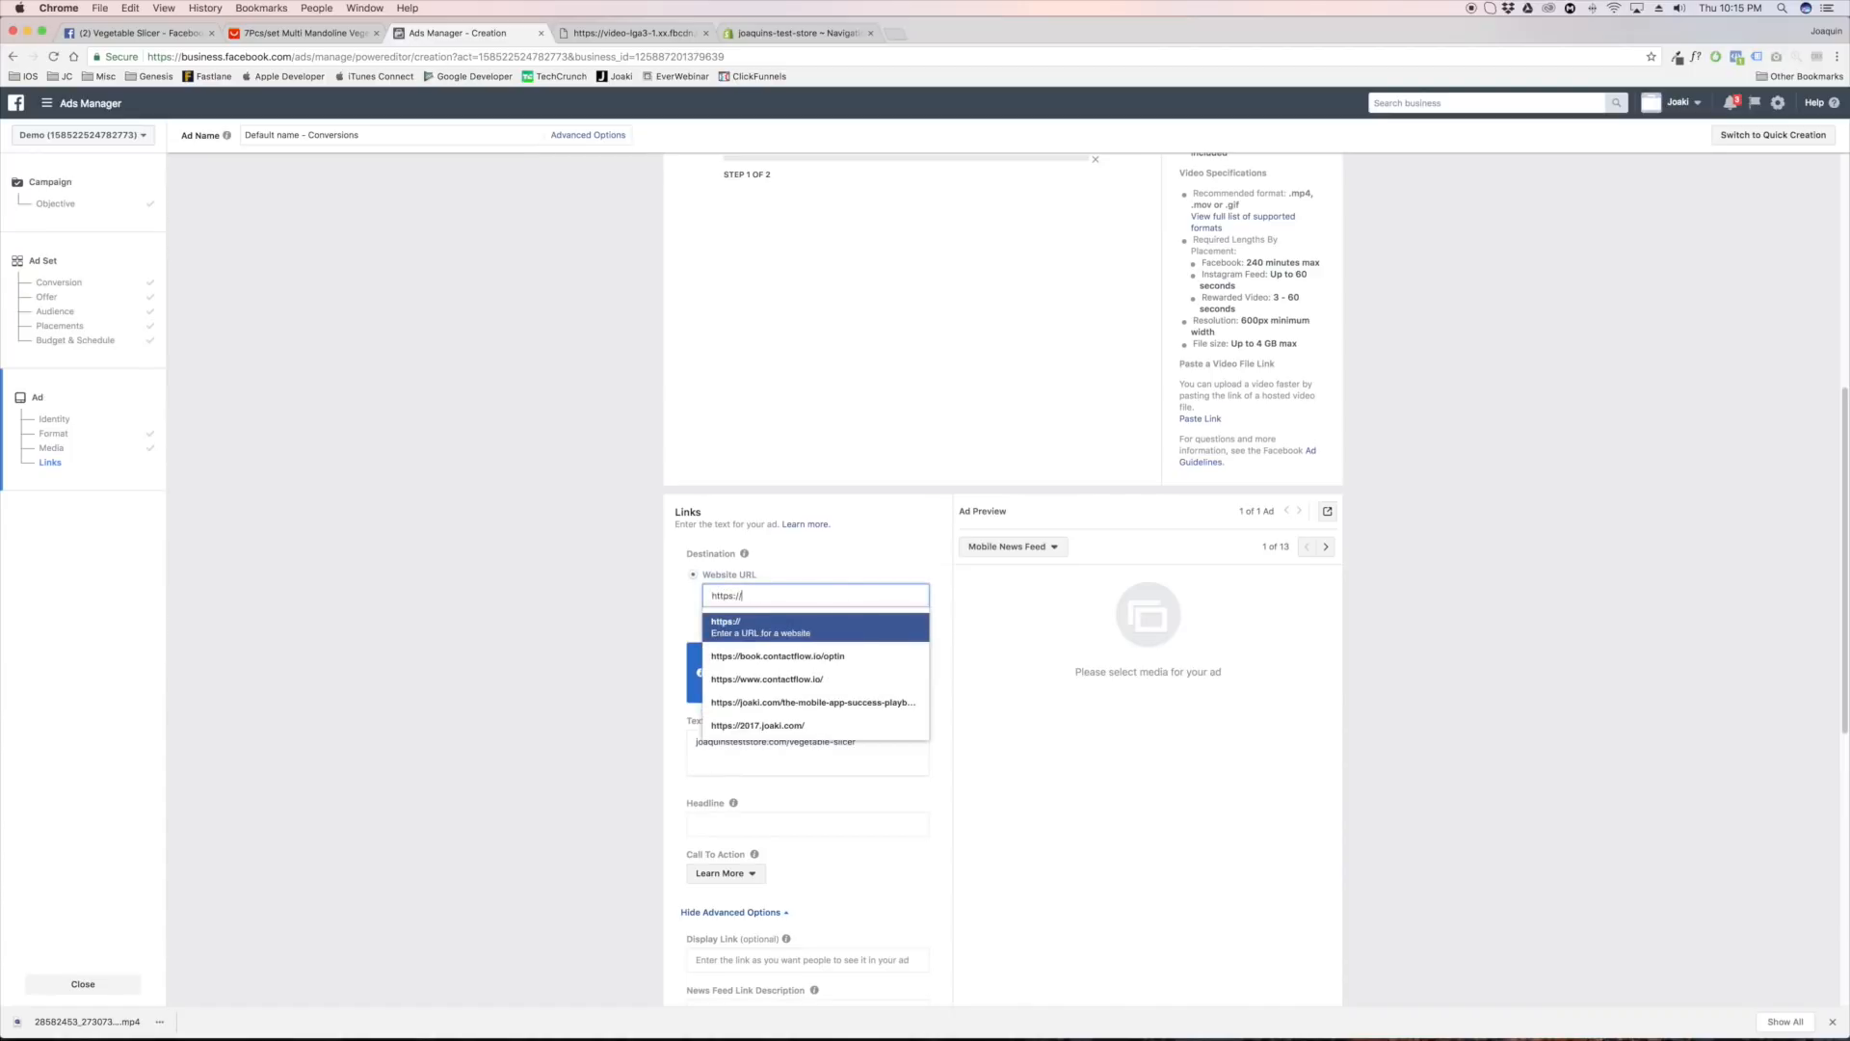
{"action": "type", "text": "google.com"}
{"action": "key", "text": "Return"}
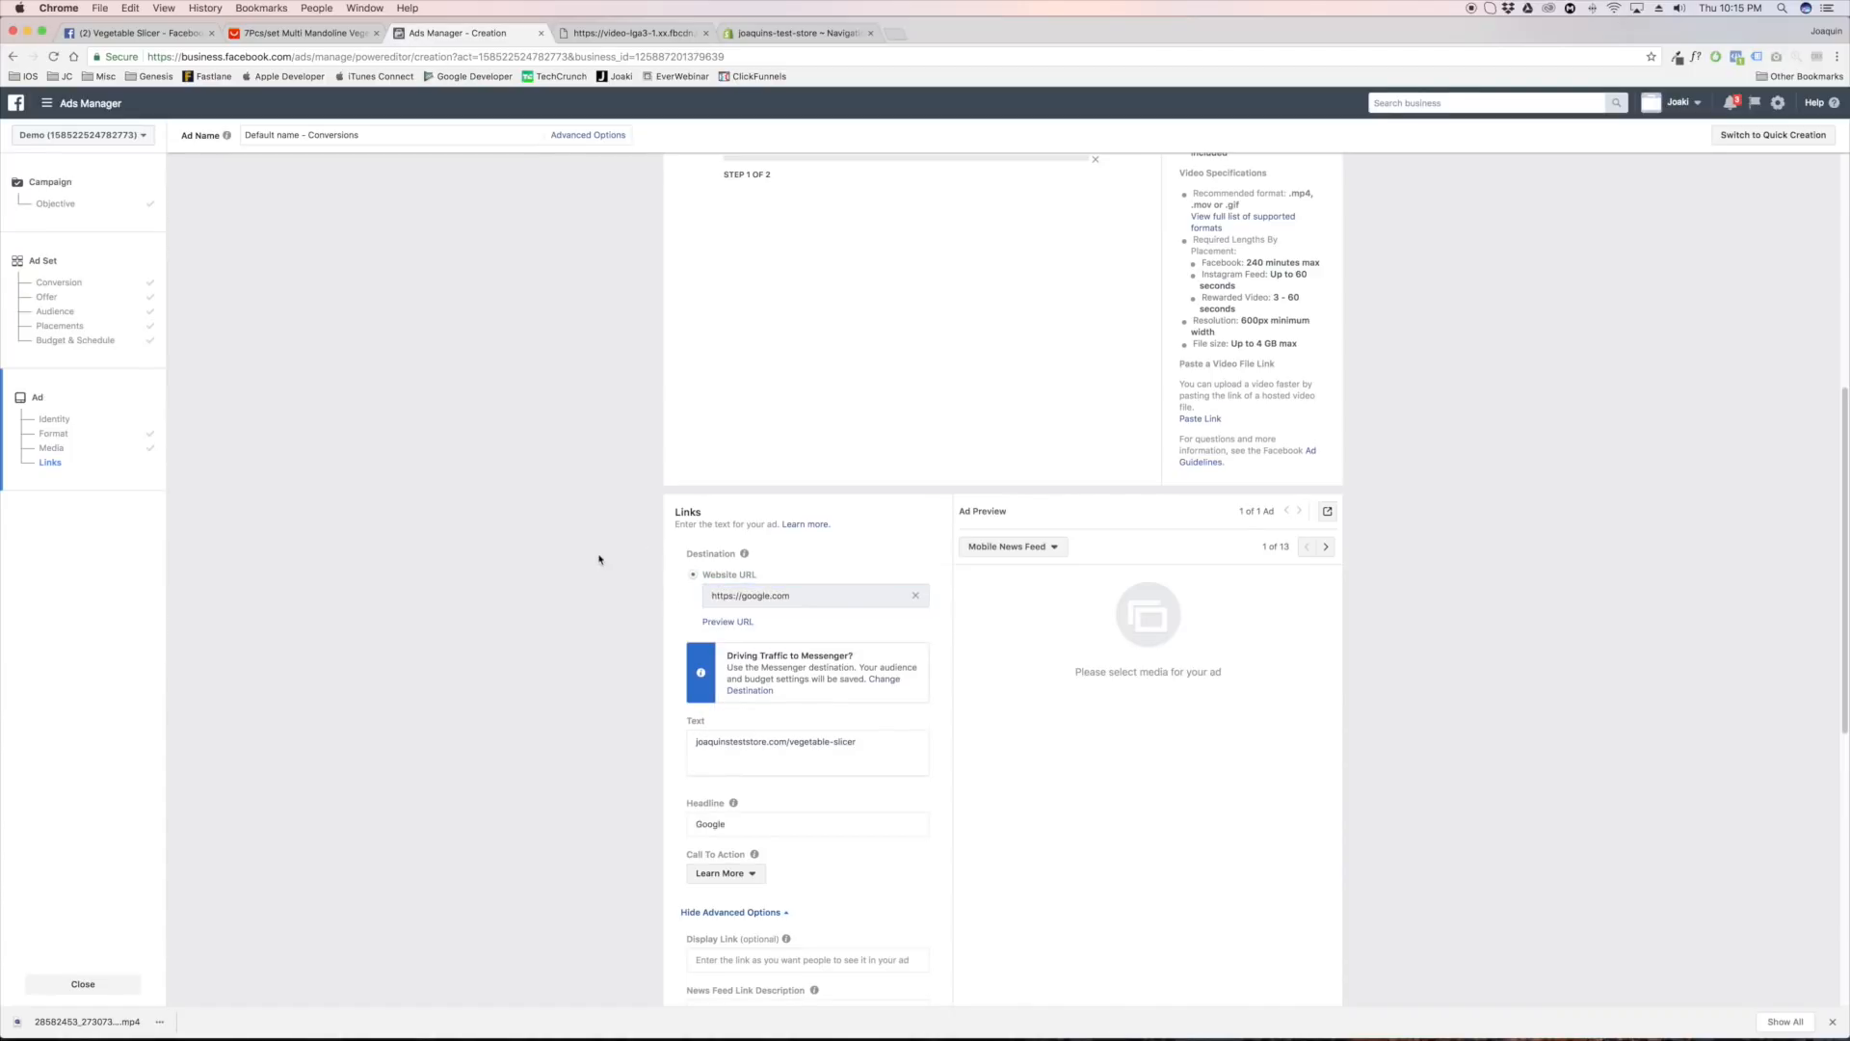
{"action": "triple_click", "coordinate": [883, 747]}
{"action": "key", "text": "BackSpace"}
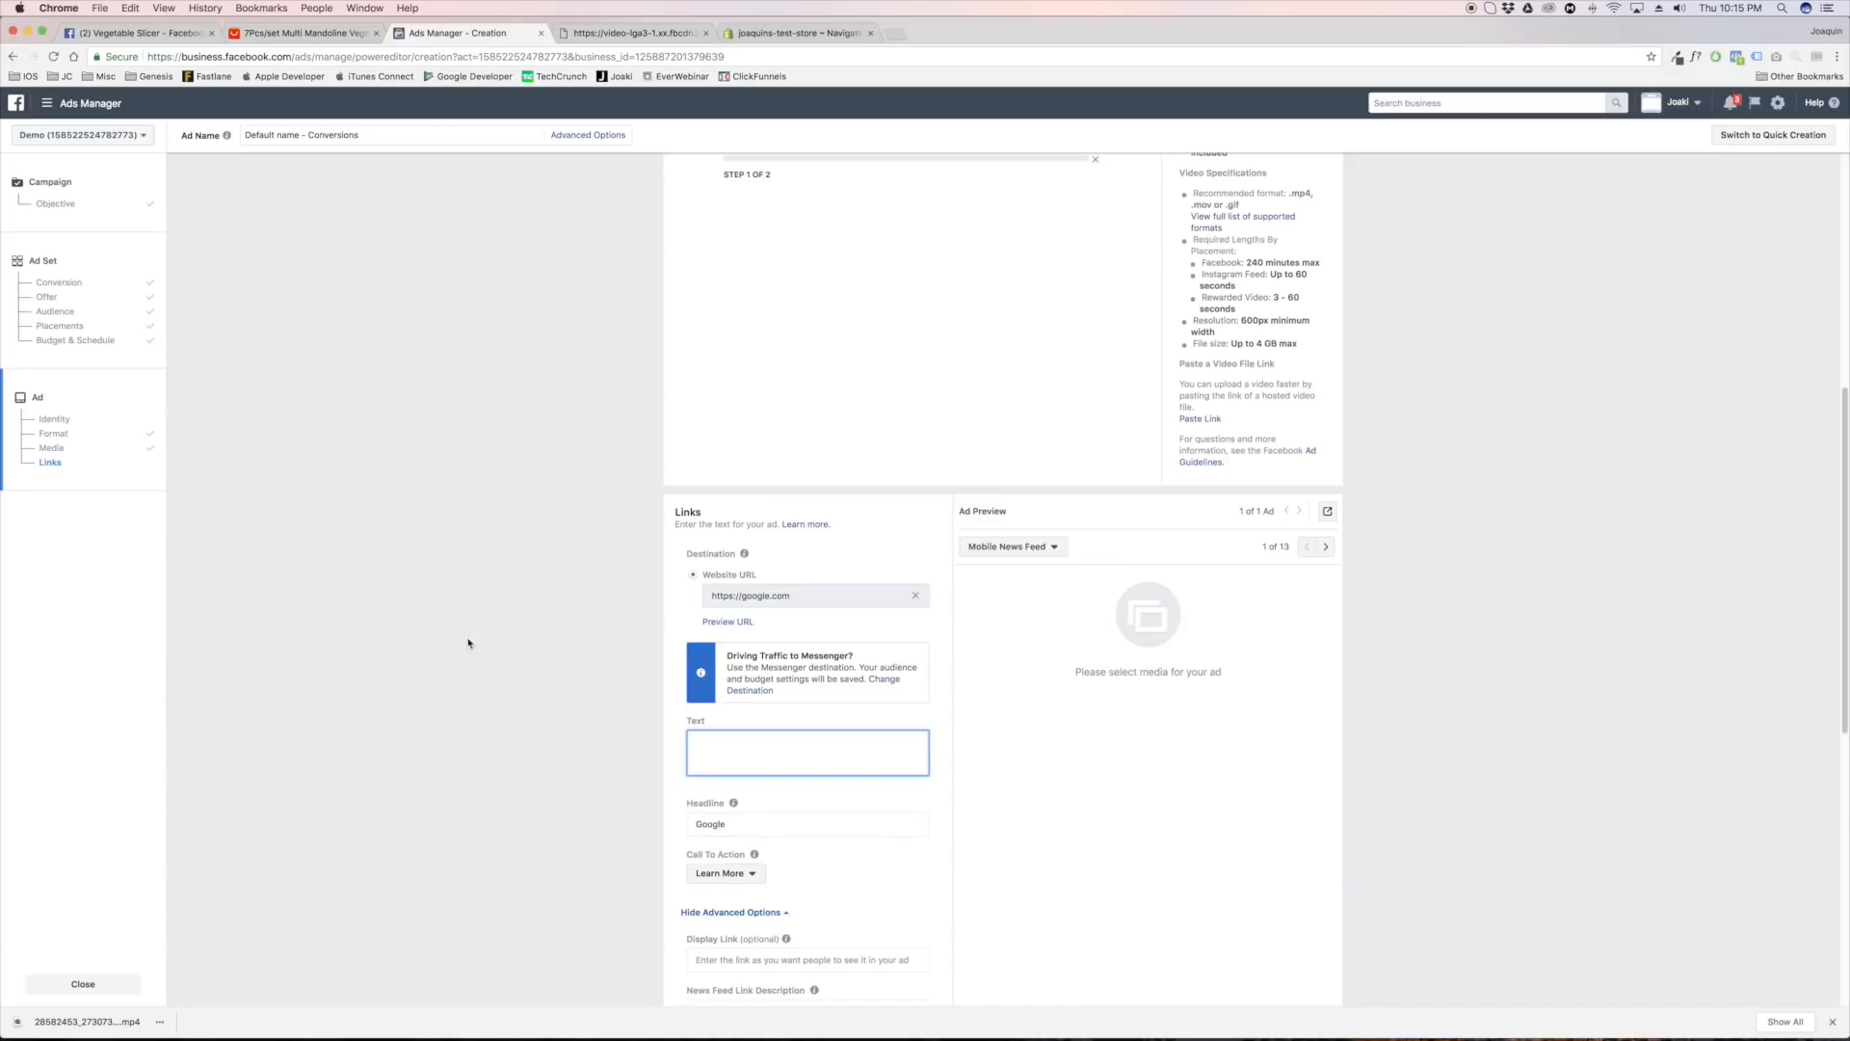
Switch to Facebook and search from the home page for "get yours here"
{"action": "left_click", "coordinate": [154, 33]}
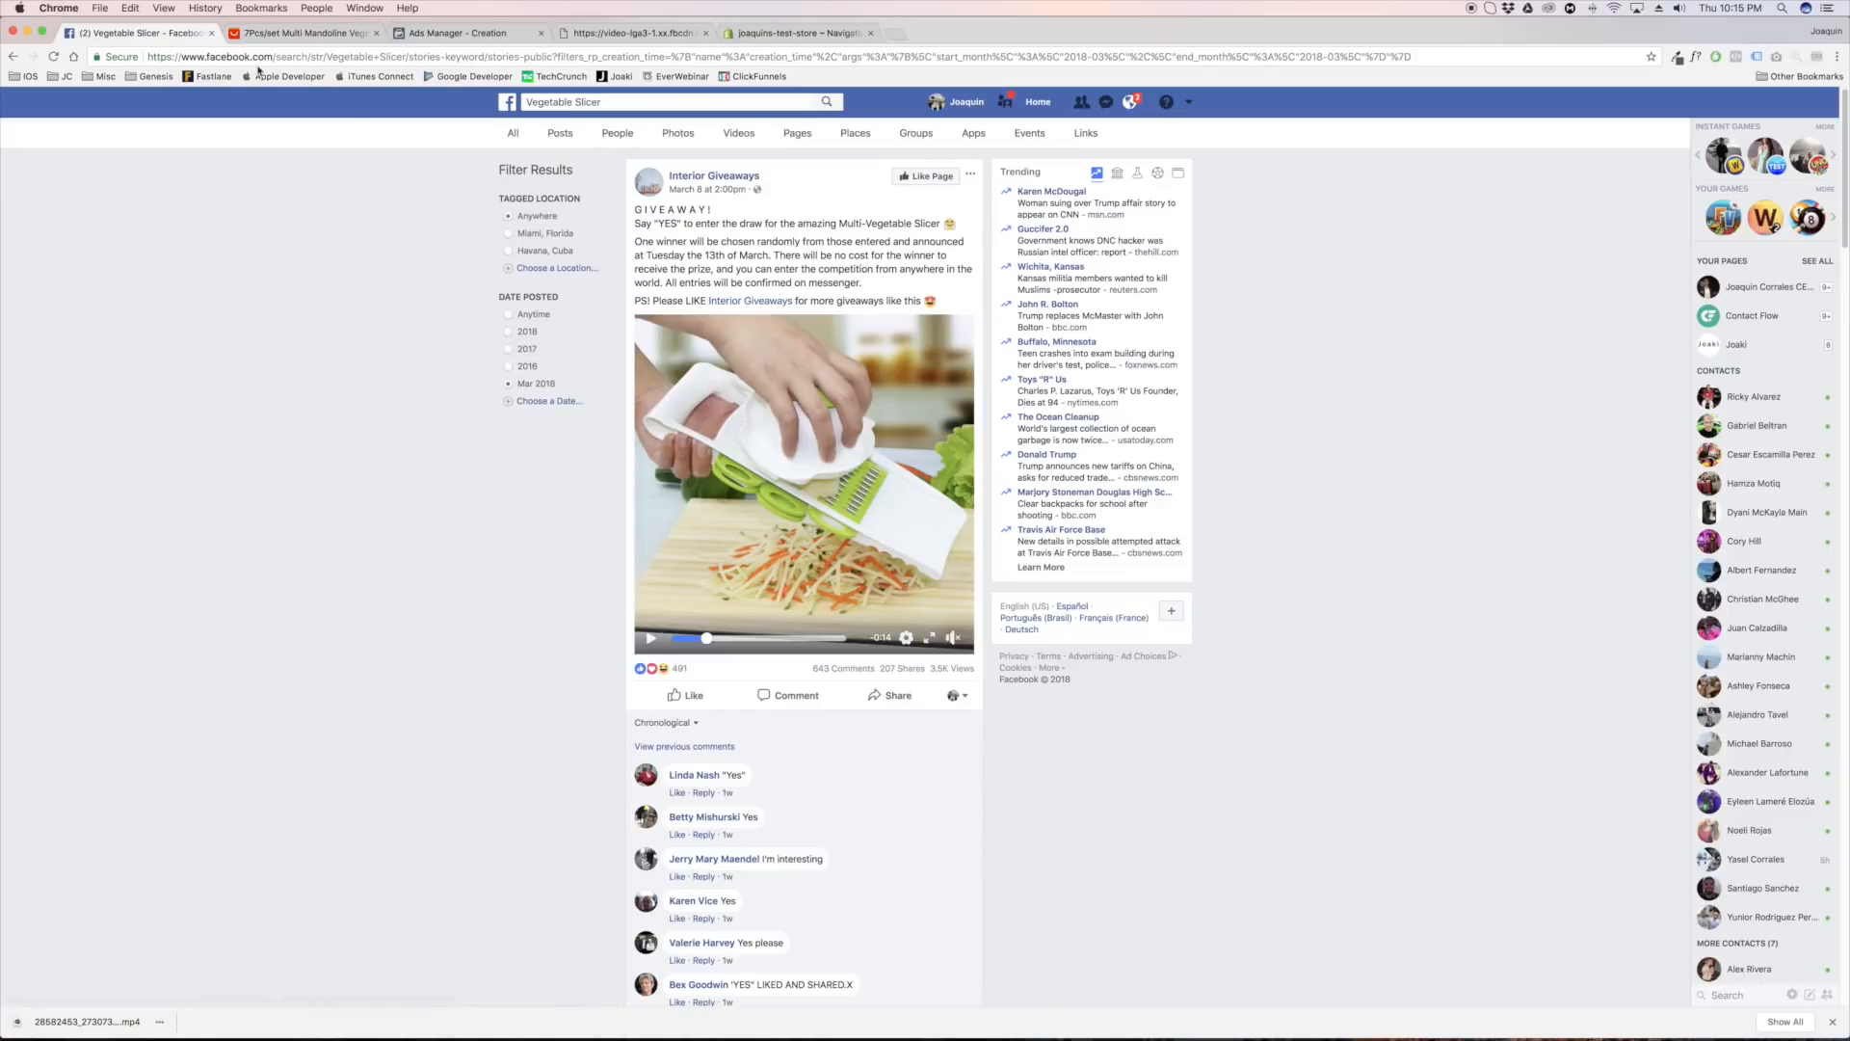
{"action": "left_click", "coordinate": [508, 102]}
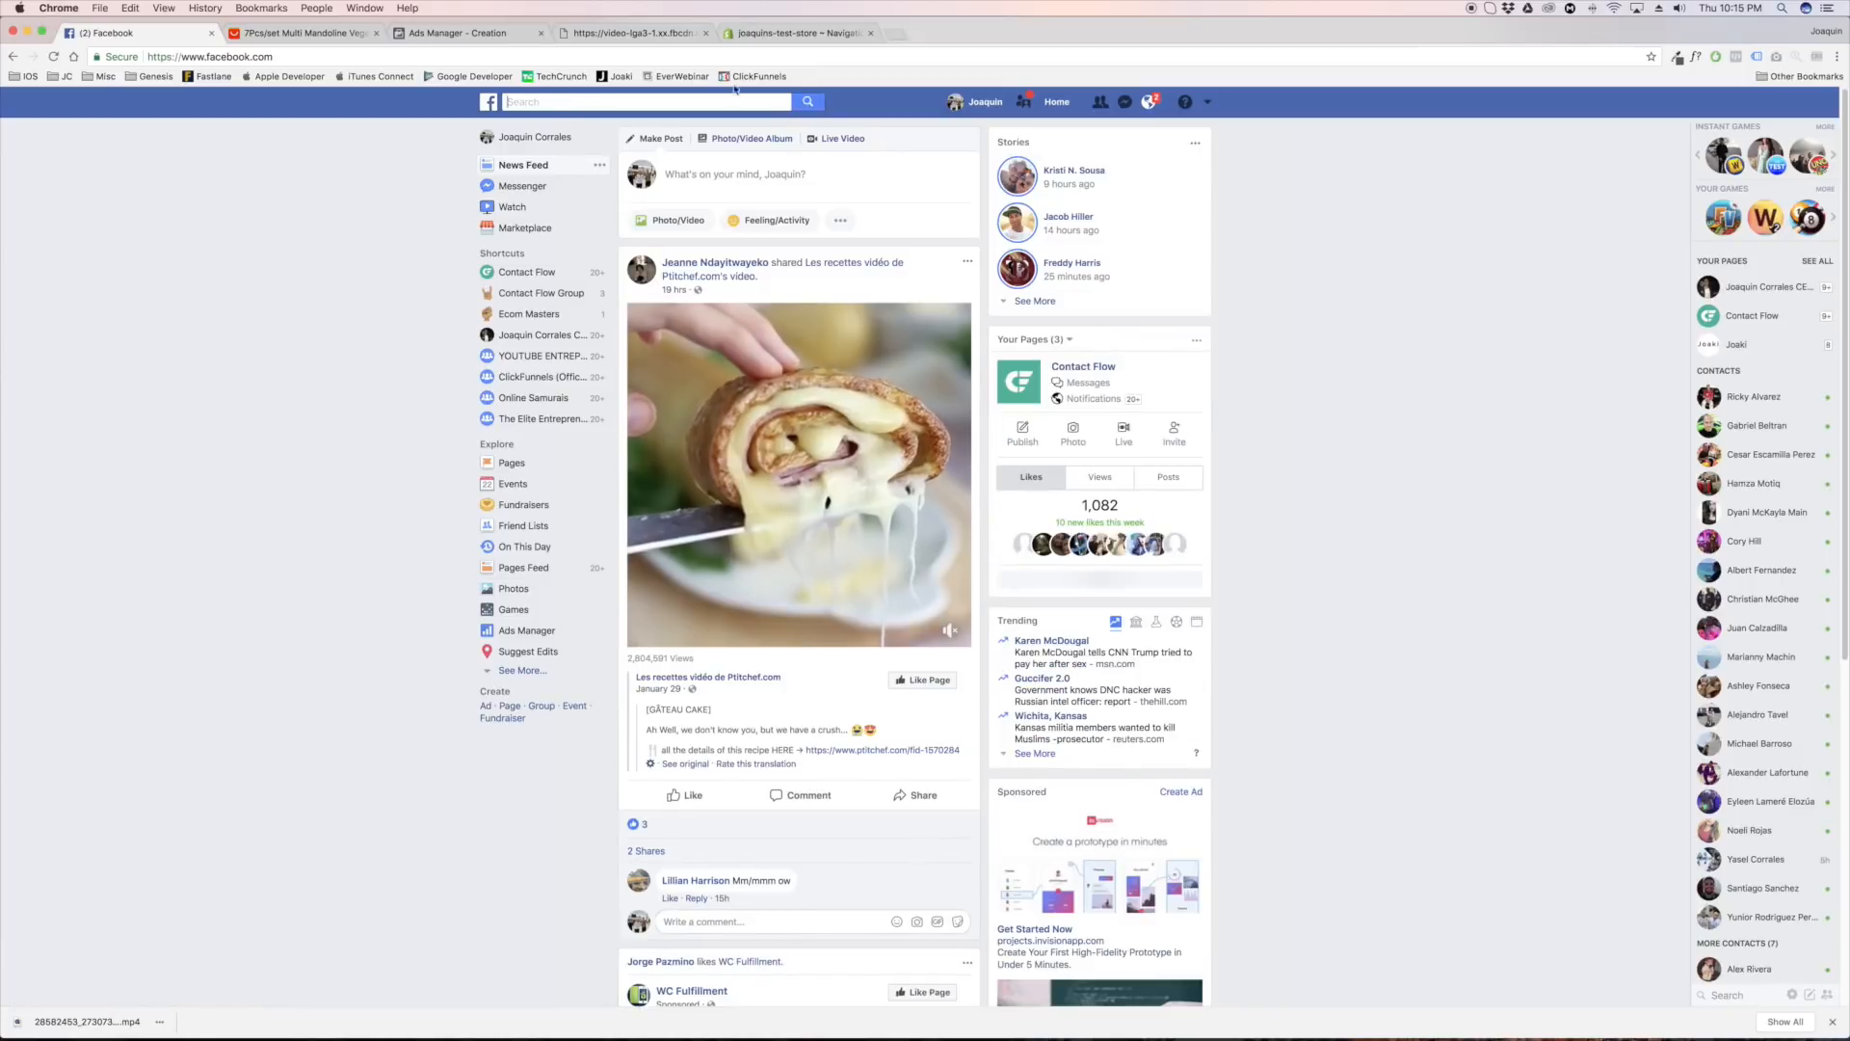
{"action": "type", "text": "get yours her"}
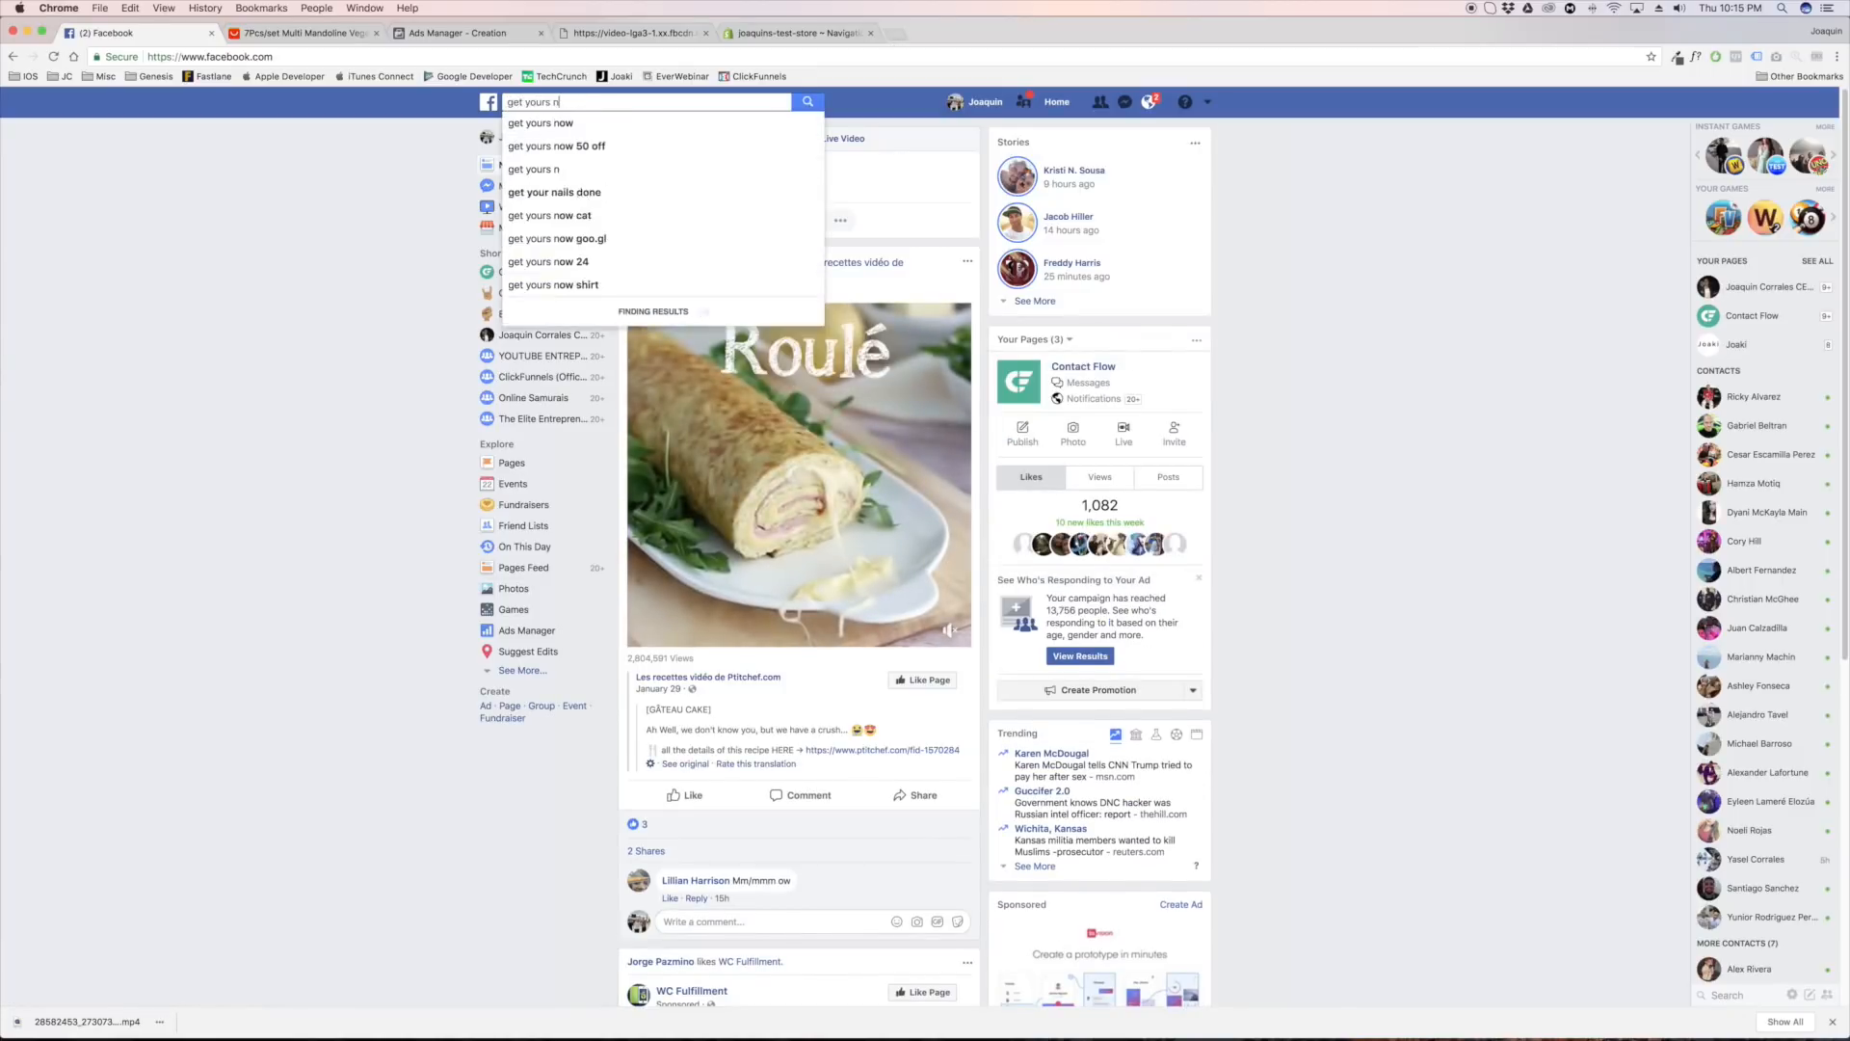
{"action": "type", "text": "er"}
{"action": "key", "text": "Return"}
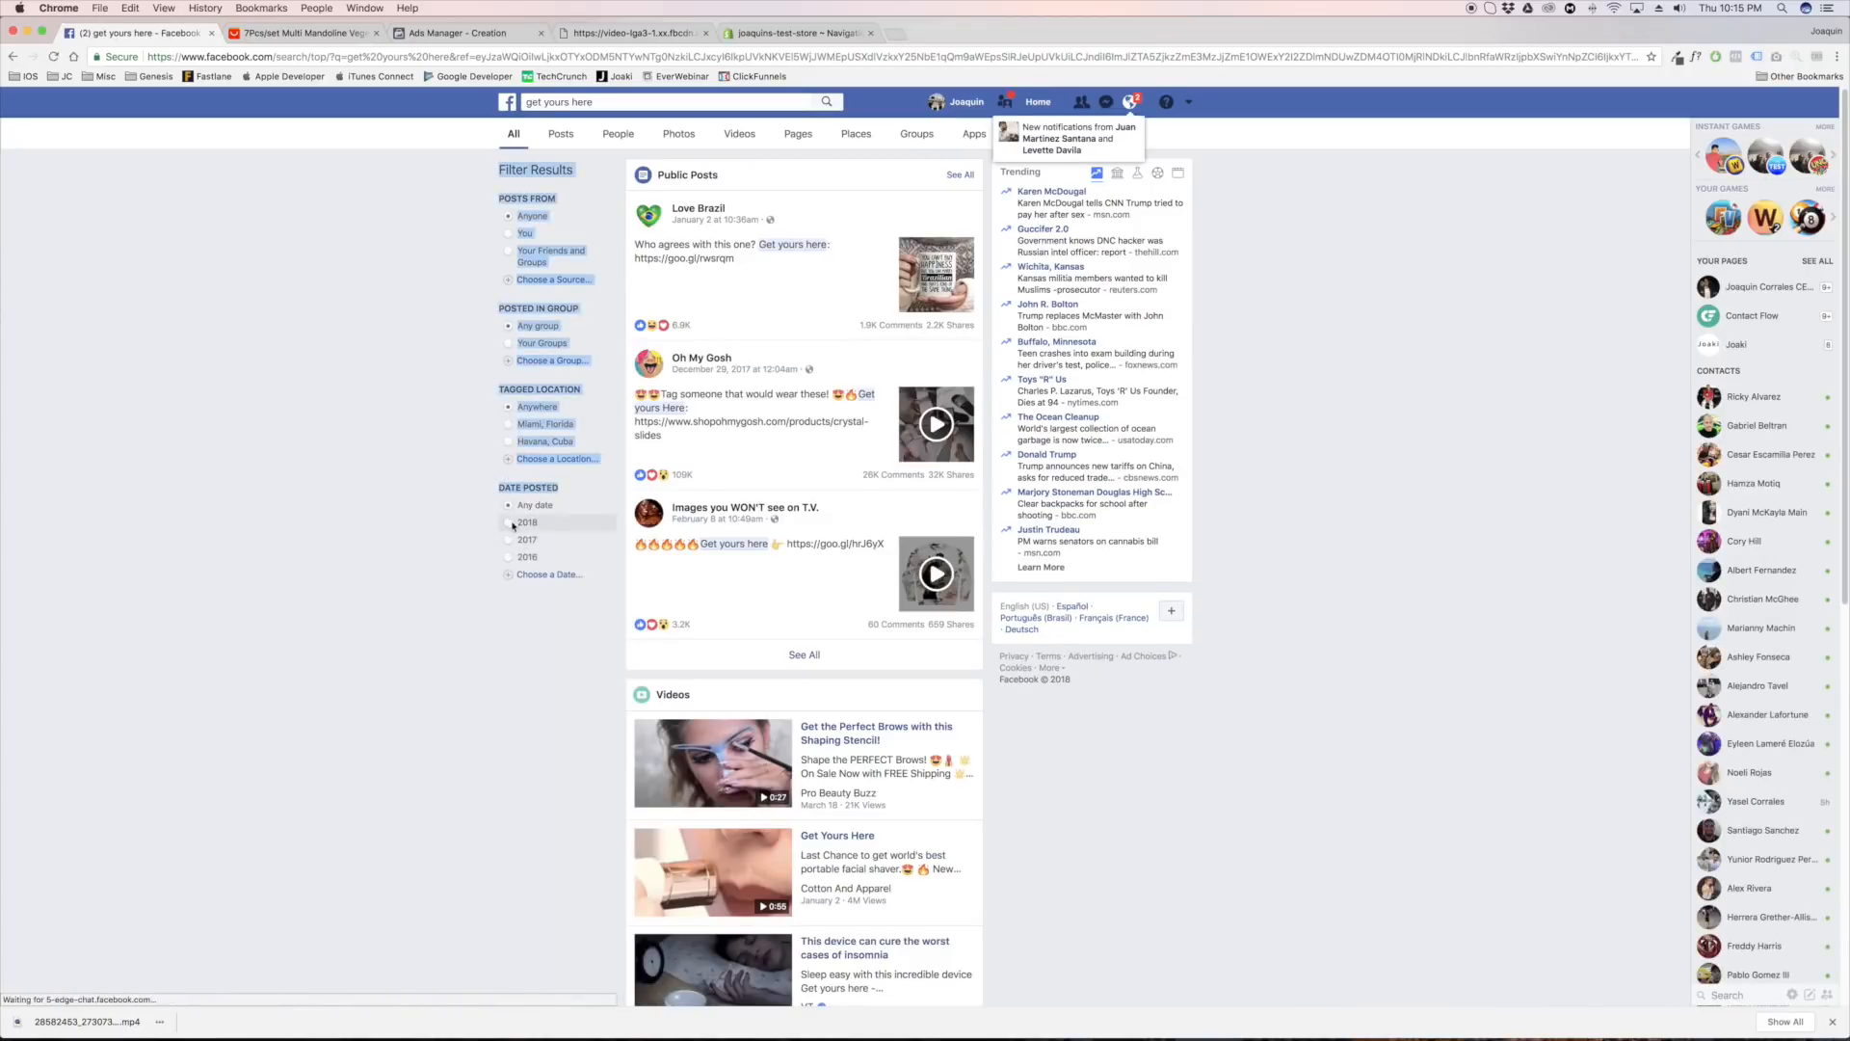
Filter the "get yours here" results to posts from March 2018 and show all the matching public posts
{"action": "left_click", "coordinate": [520, 525]}
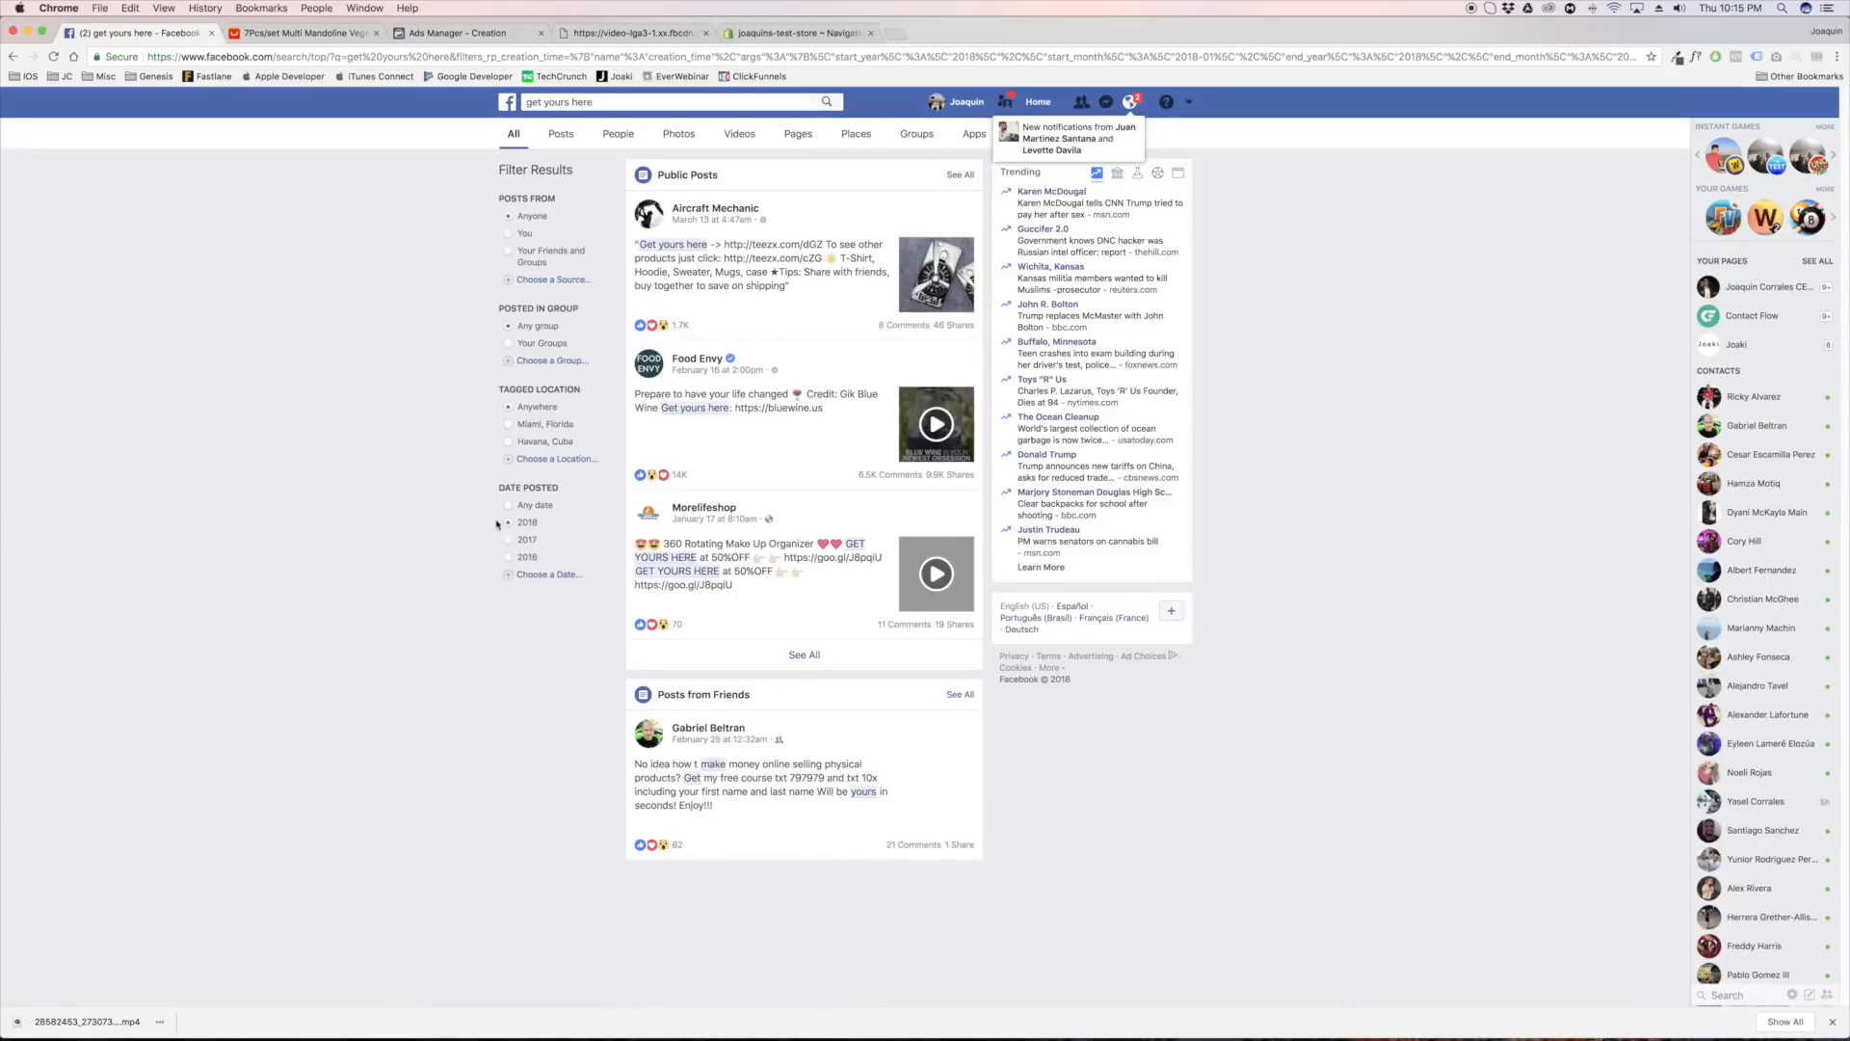
{"action": "left_click", "coordinate": [533, 577]}
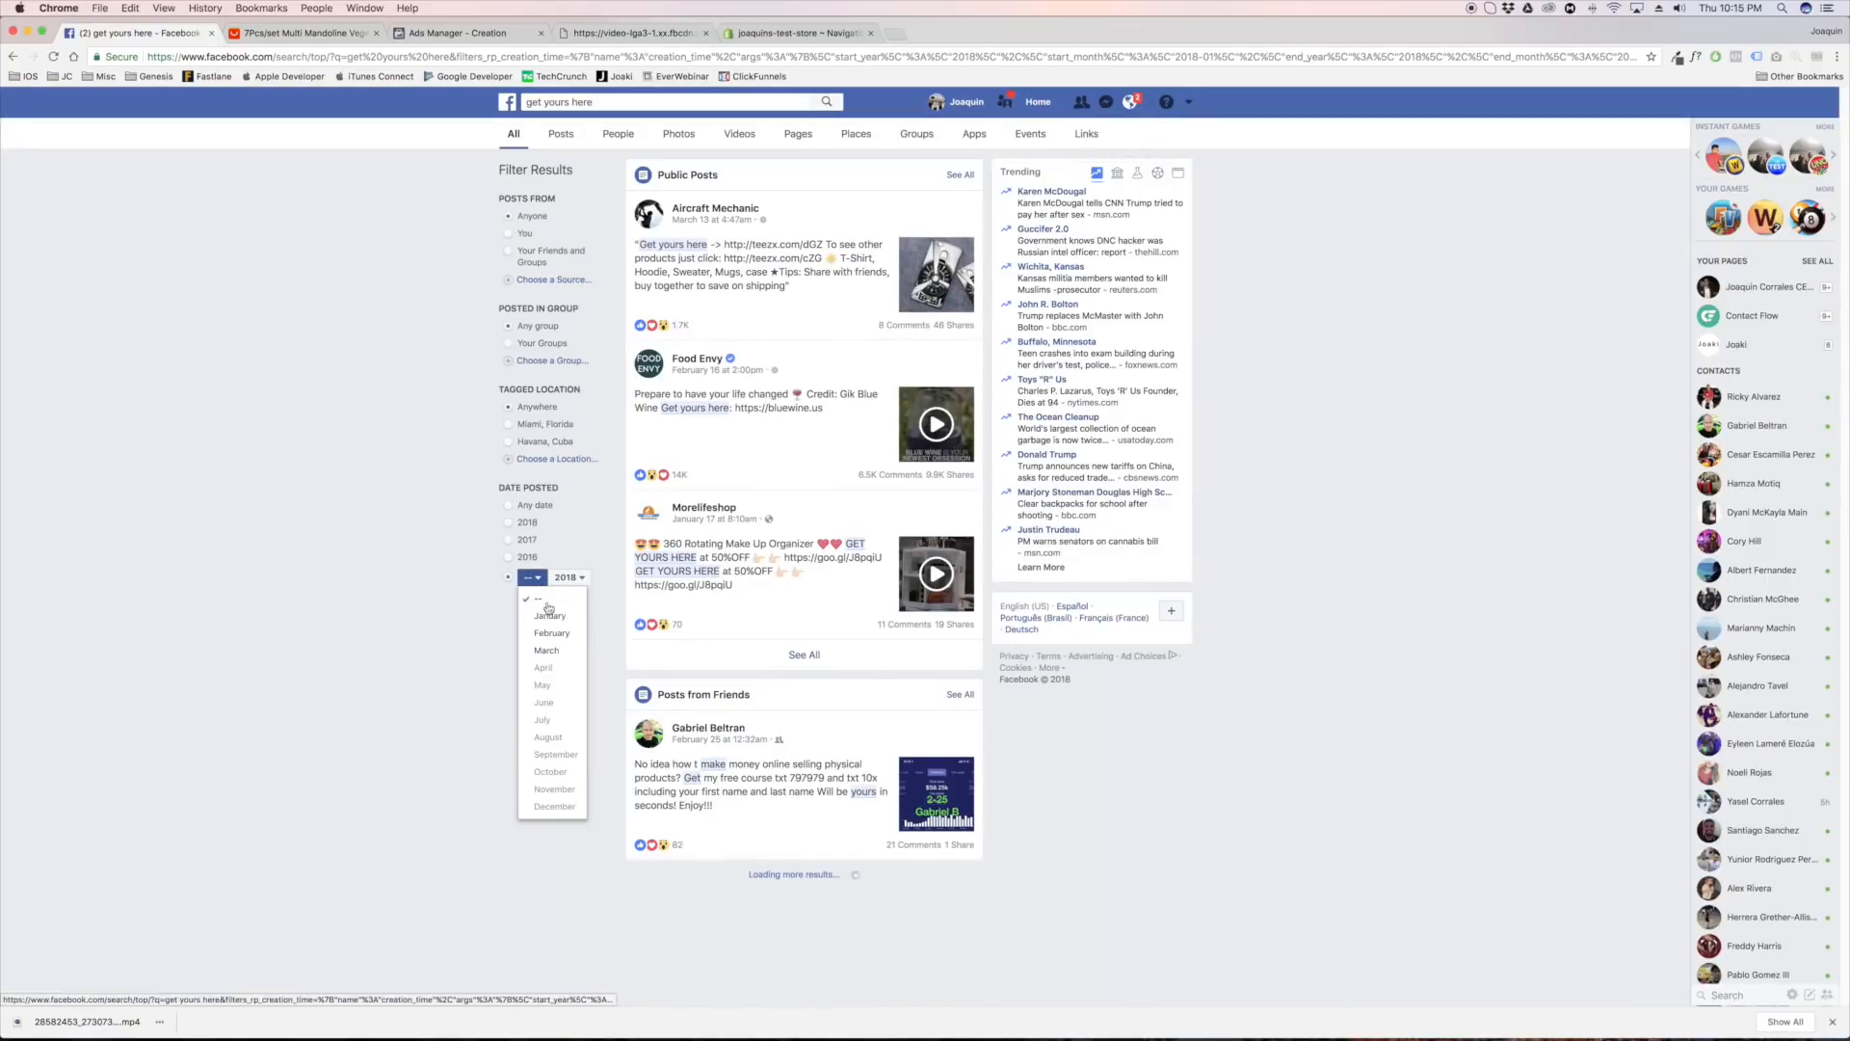
{"action": "left_click", "coordinate": [564, 645]}
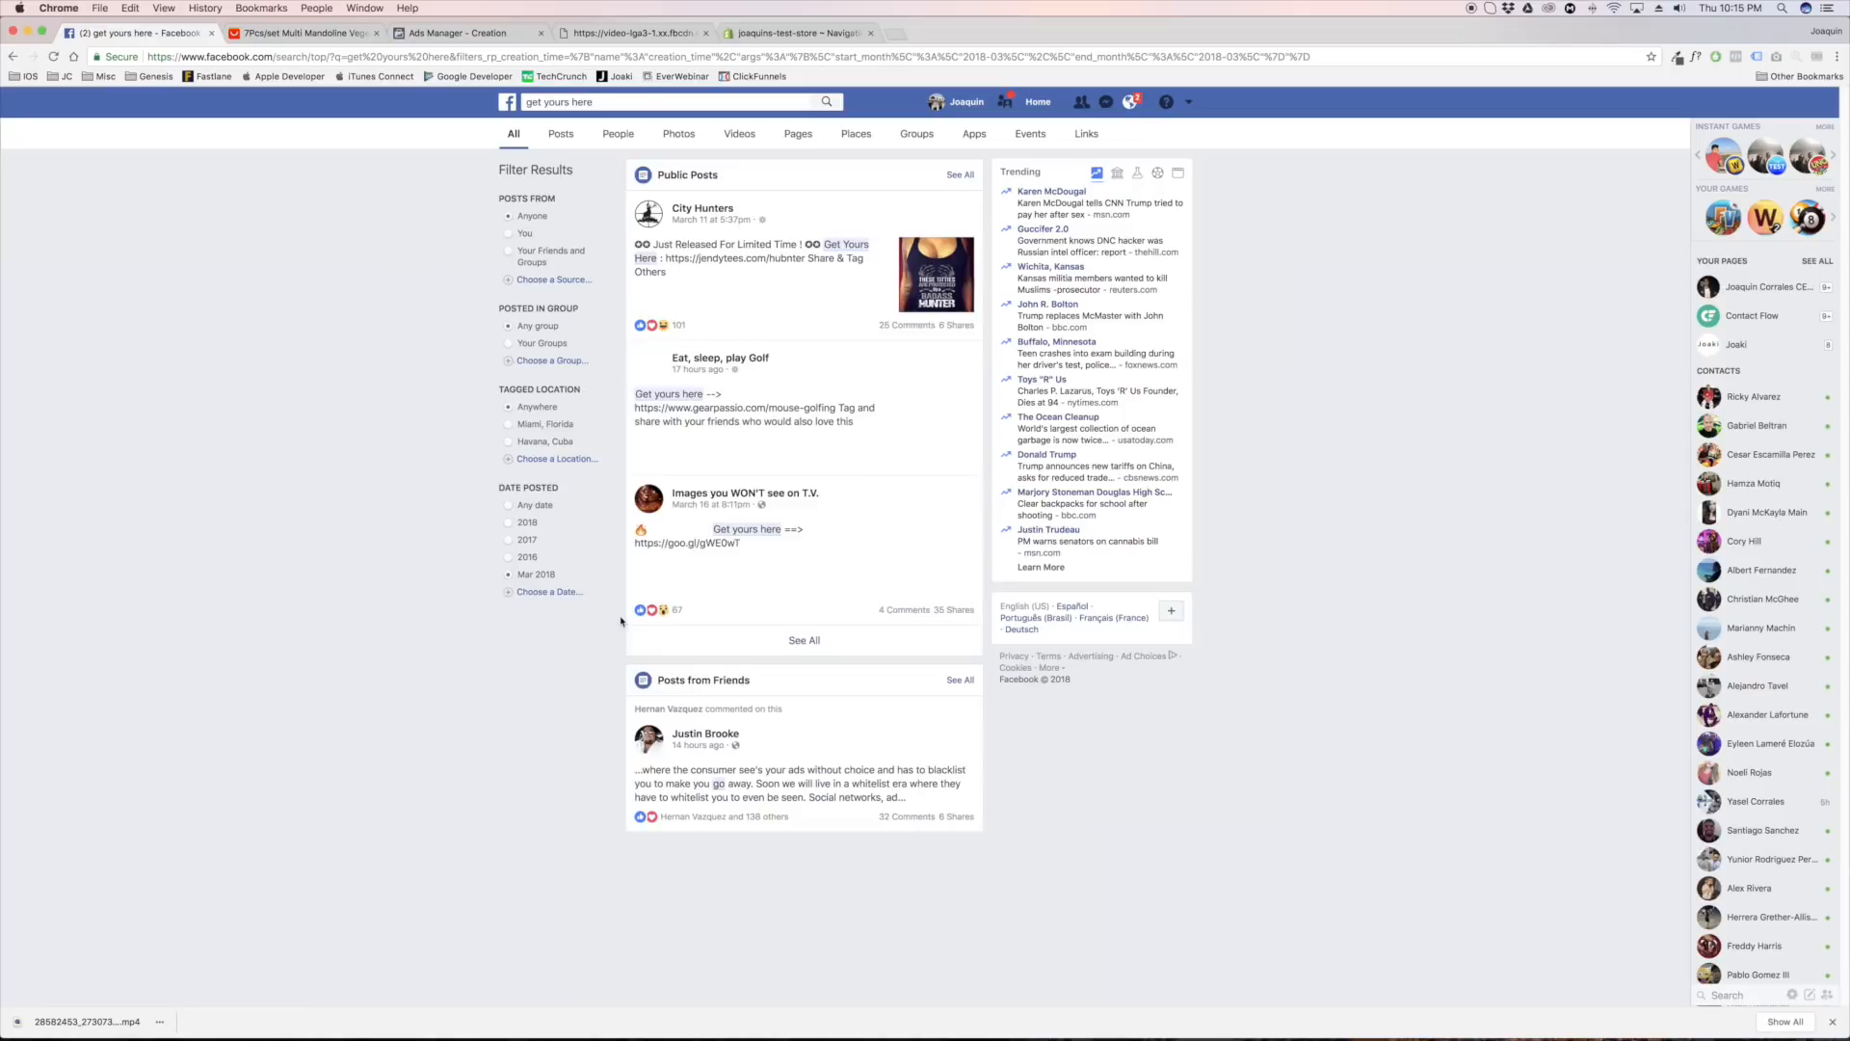
{"action": "left_click", "coordinate": [799, 644]}
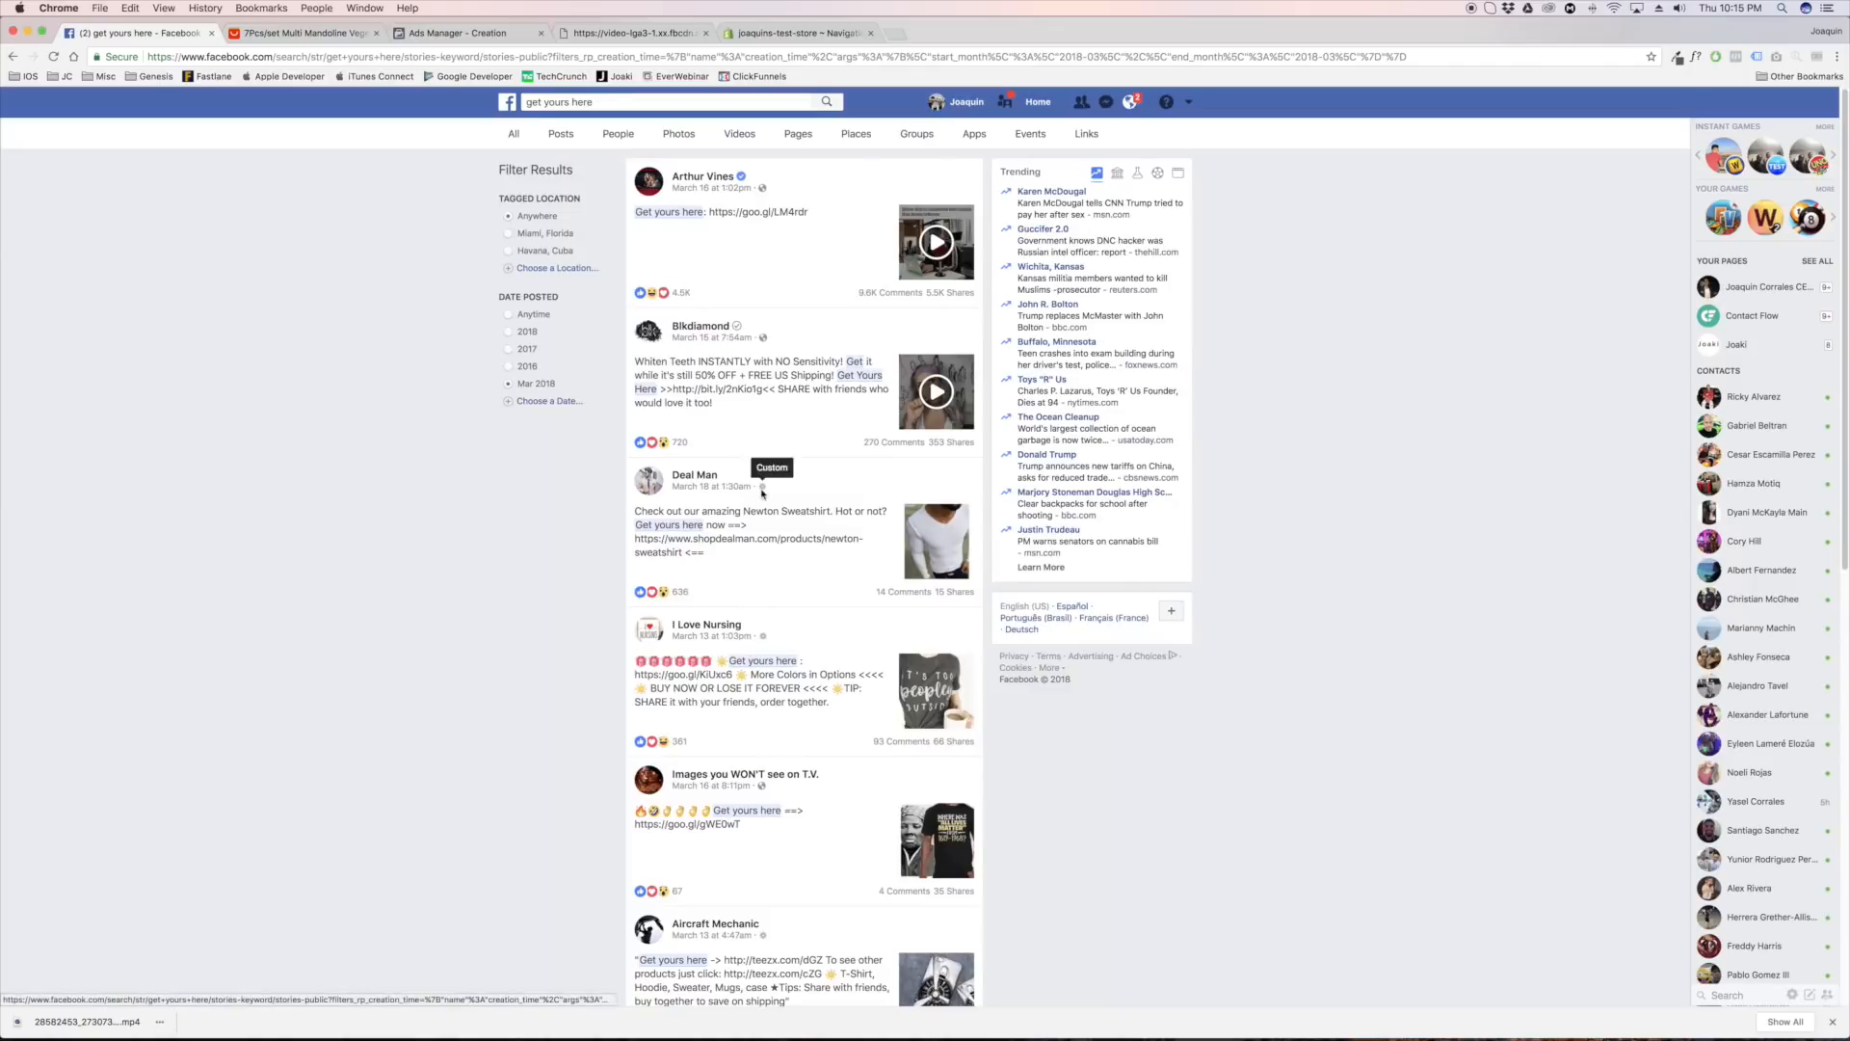
Browse the public posts for a comparable product ad, expand the Five Finger Discount USA curling iron post and pause its video
{"action": "scroll", "coordinate": [757, 487], "scroll_direction": "down", "scroll_amount": 5}
{"action": "scroll", "coordinate": [762, 495], "scroll_direction": "down", "scroll_amount": 10}
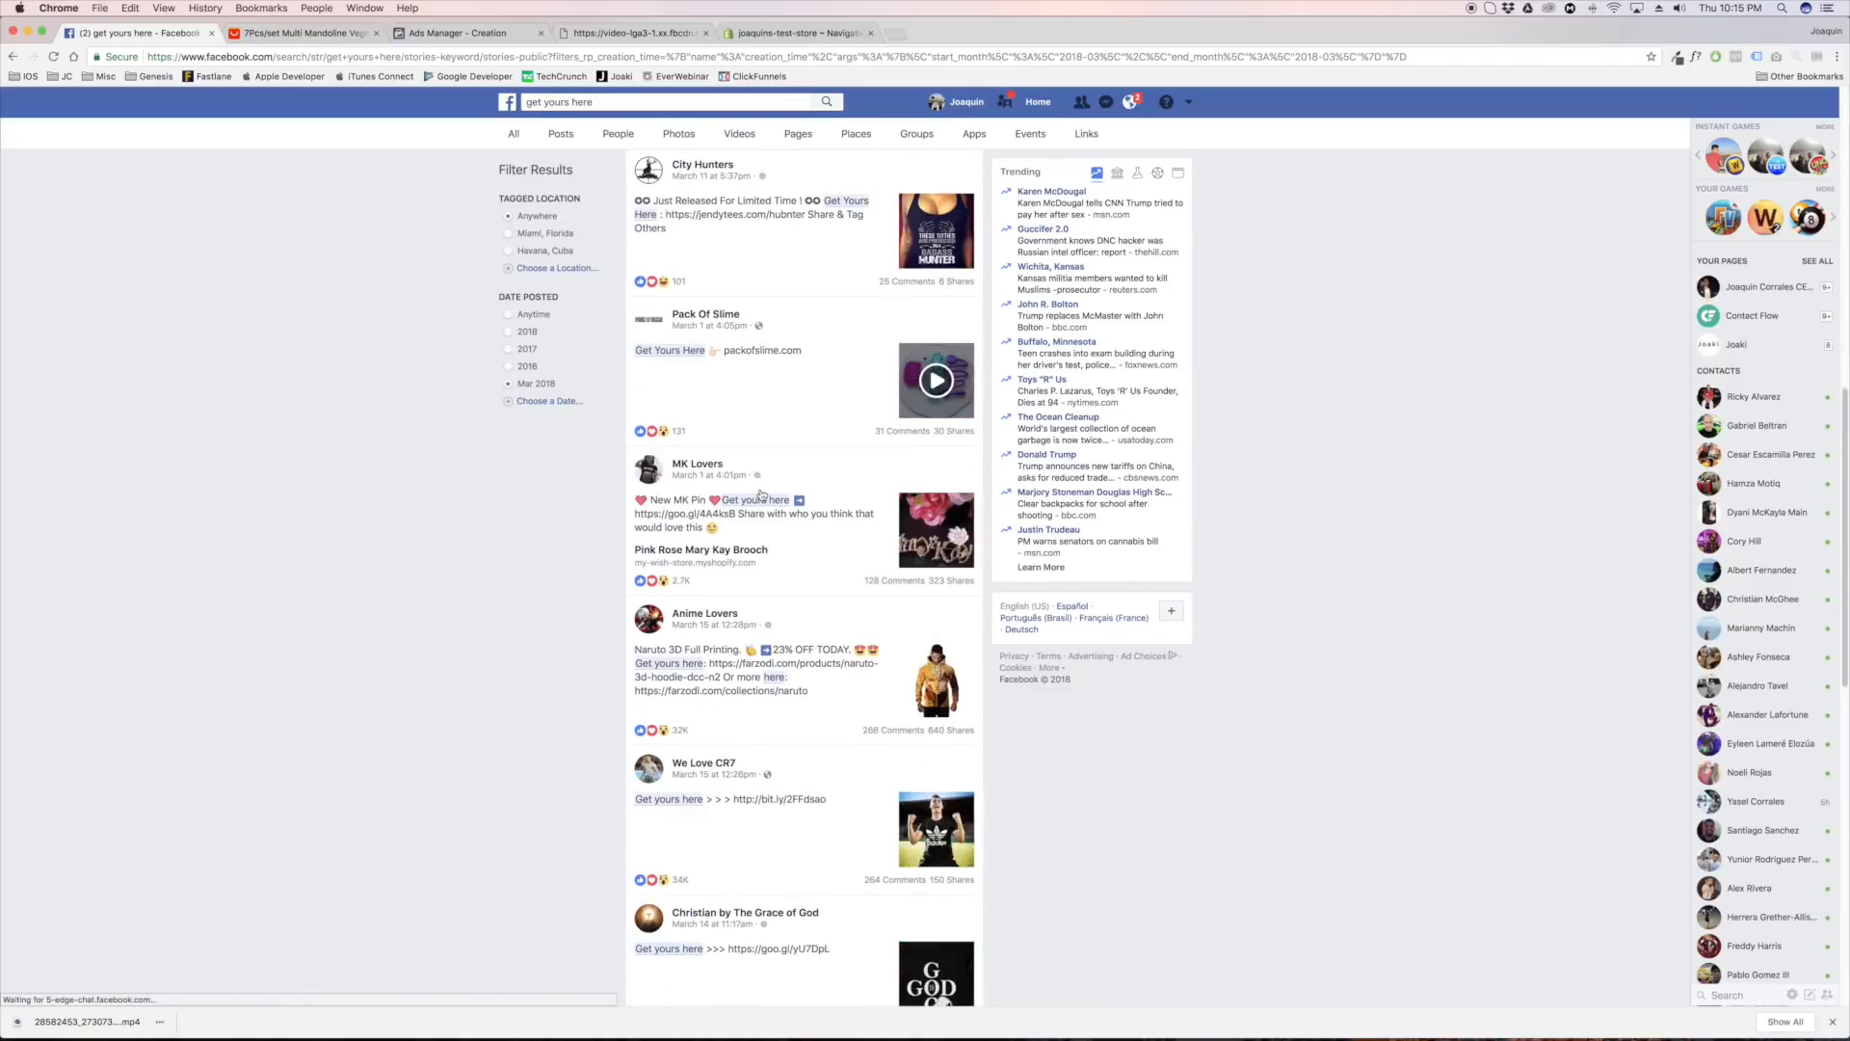
{"action": "scroll", "coordinate": [761, 495], "scroll_direction": "down", "scroll_amount": 3}
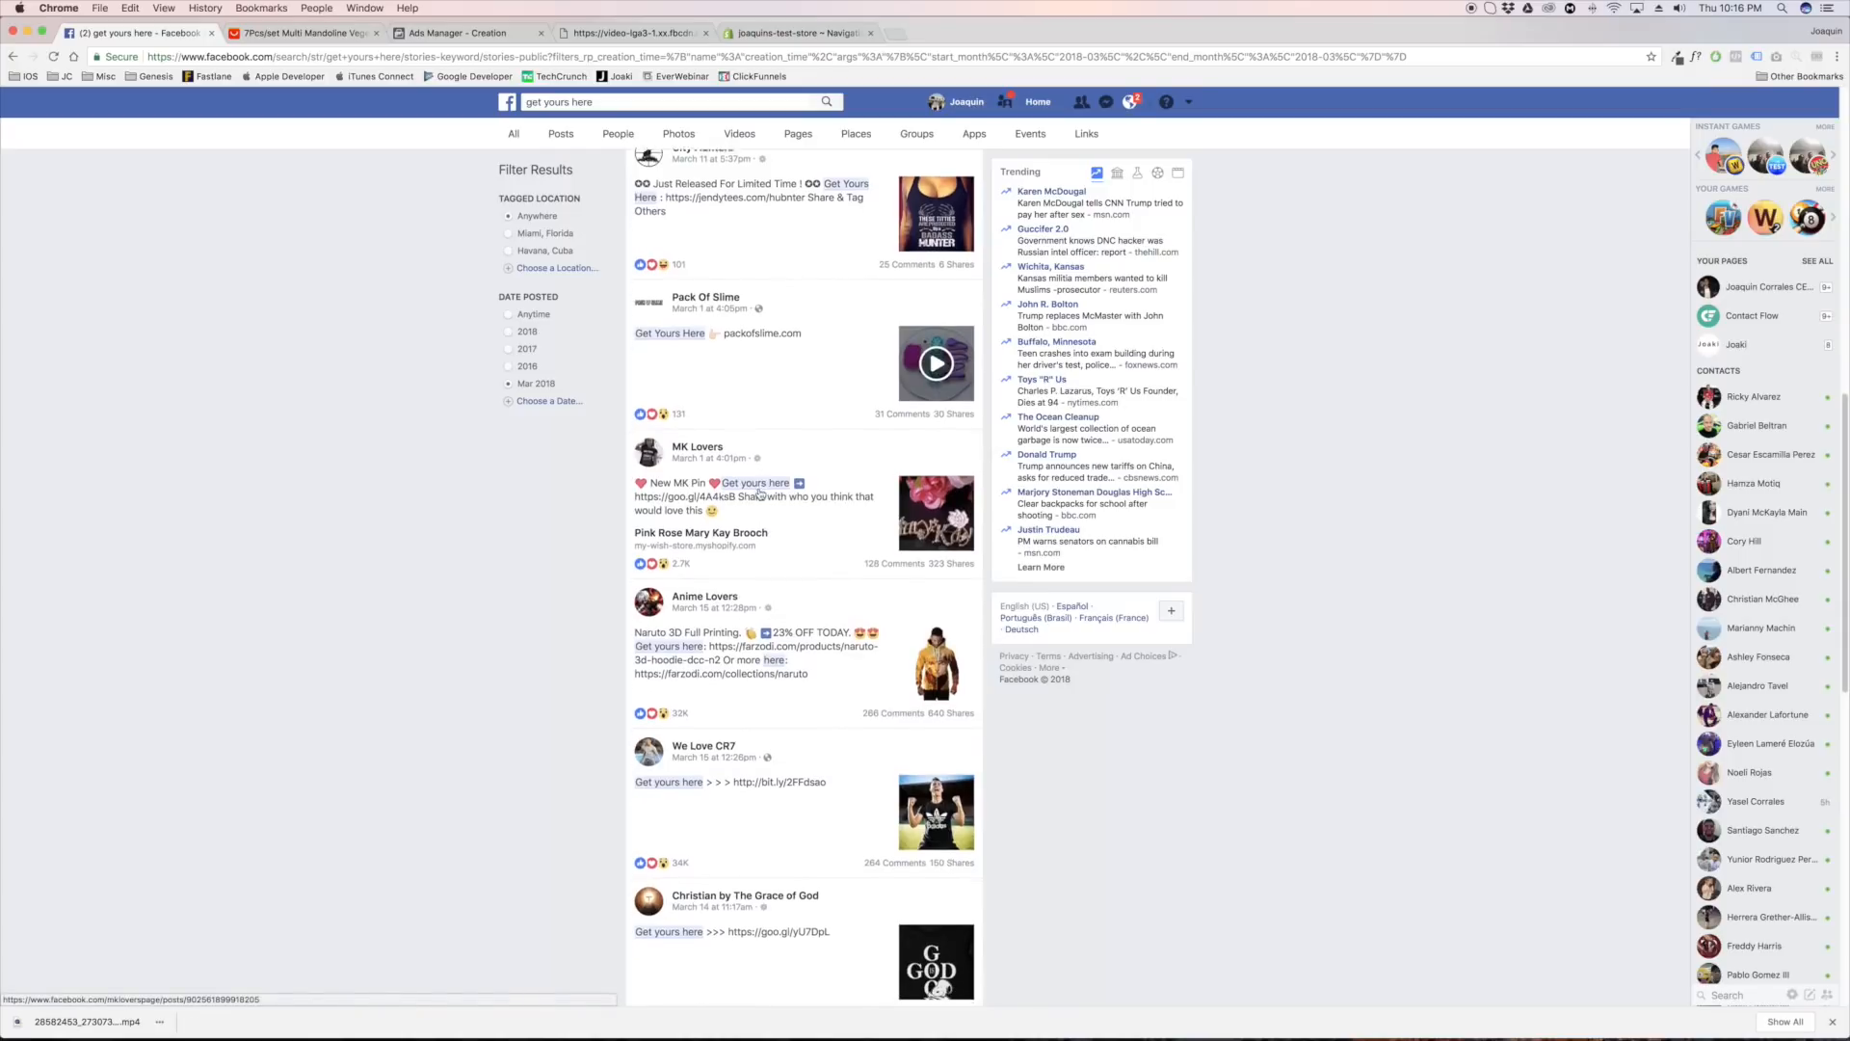
{"action": "scroll", "coordinate": [761, 492], "scroll_direction": "down", "scroll_amount": 13}
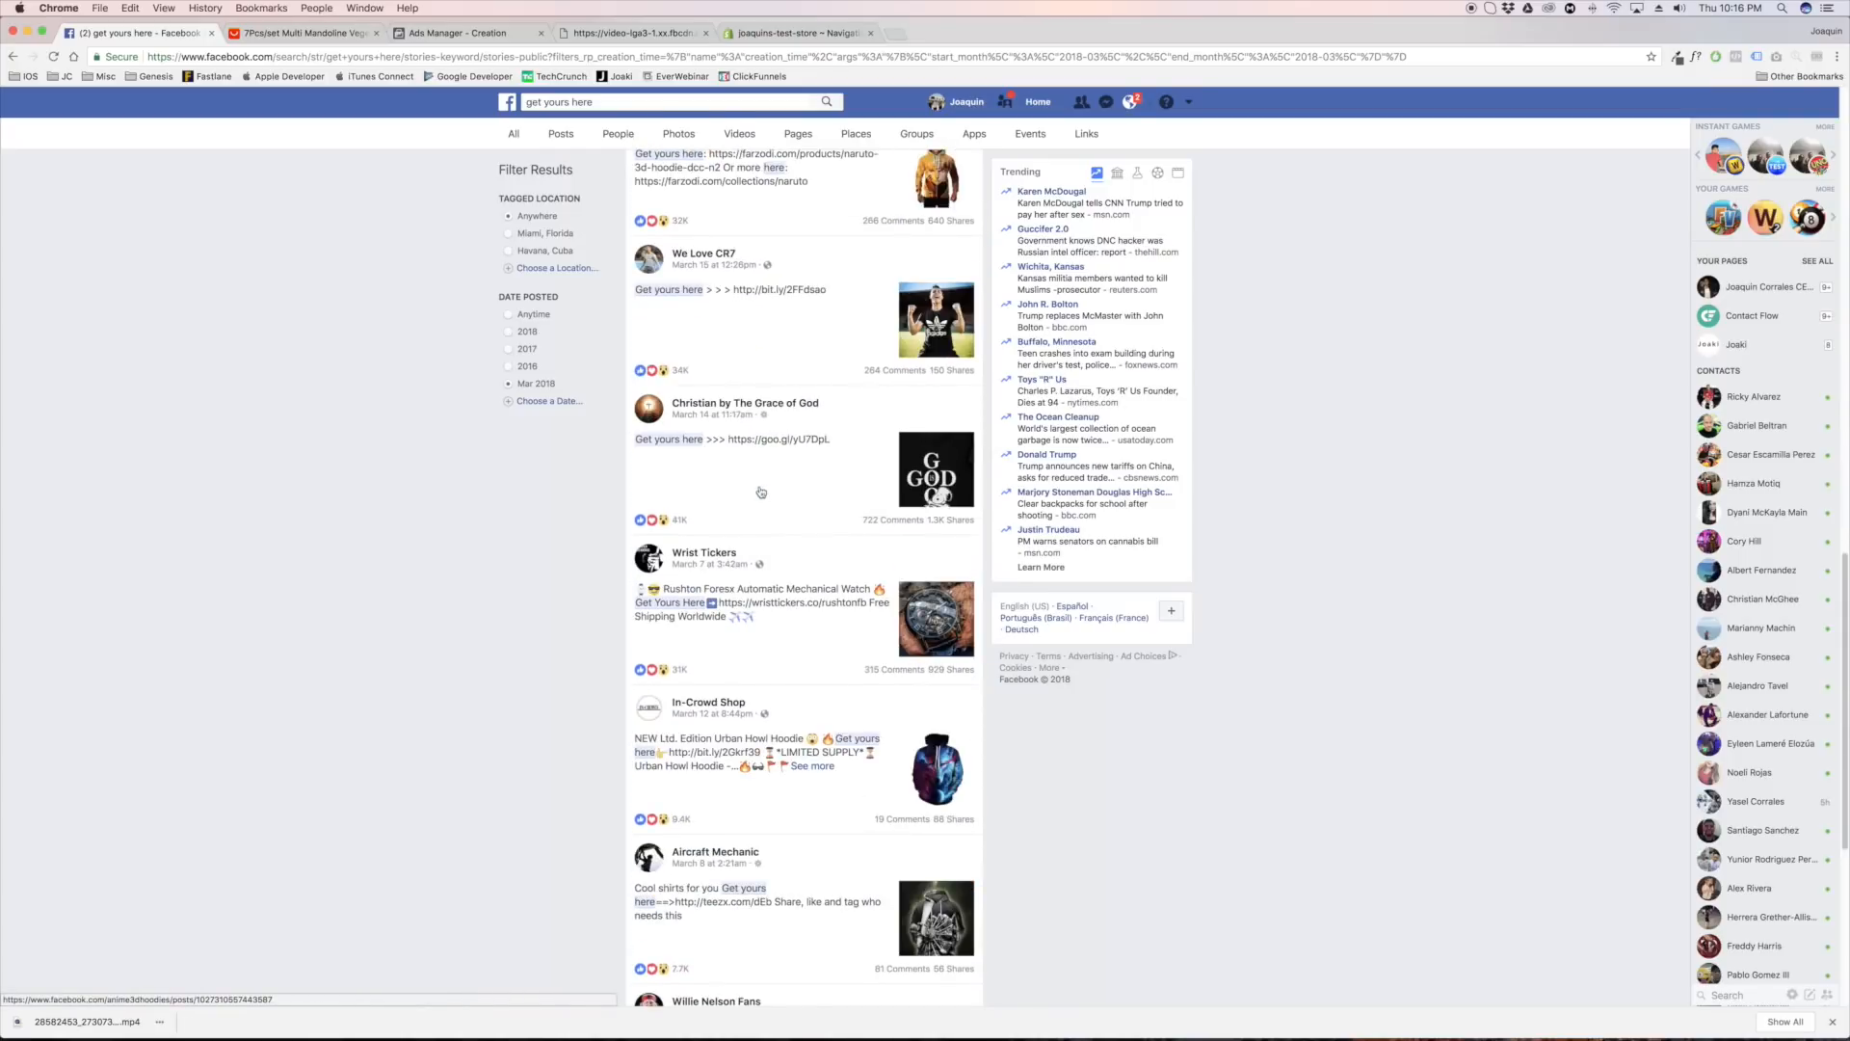
{"action": "scroll", "coordinate": [760, 492], "scroll_direction": "down", "scroll_amount": 3}
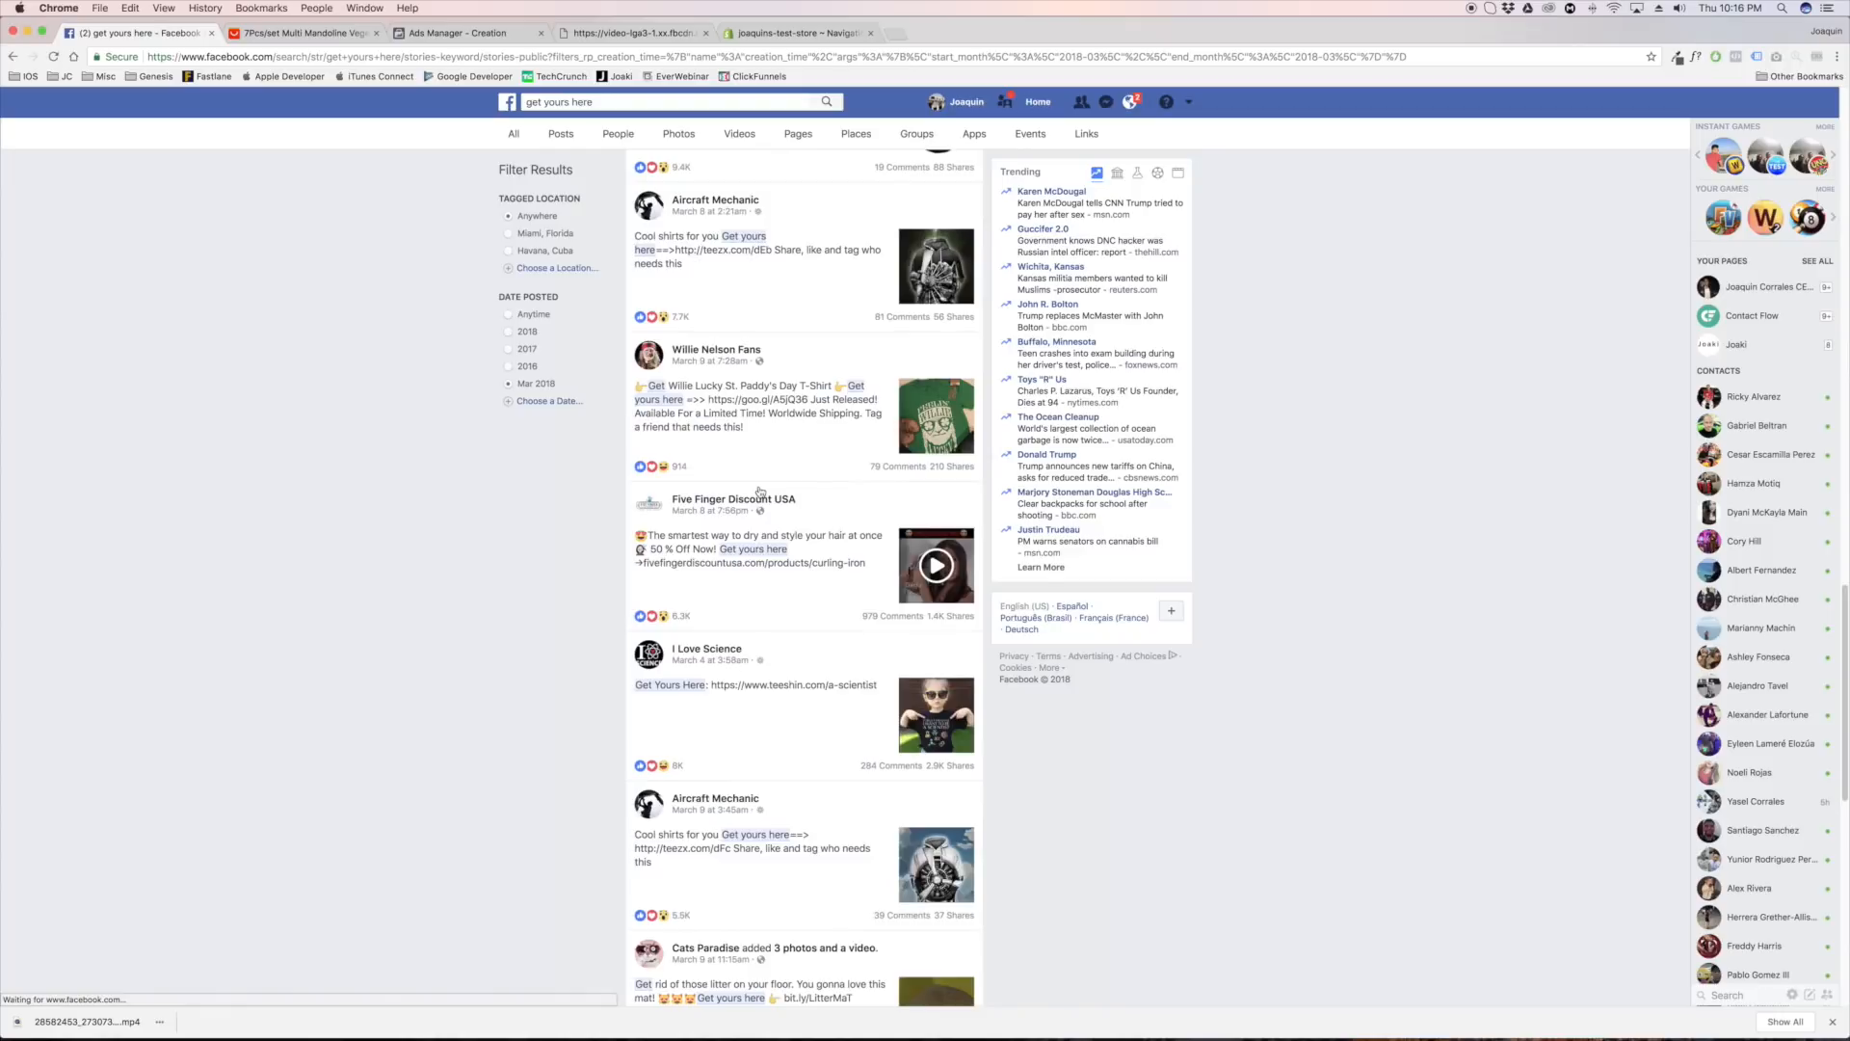
{"action": "left_click", "coordinate": [796, 587]}
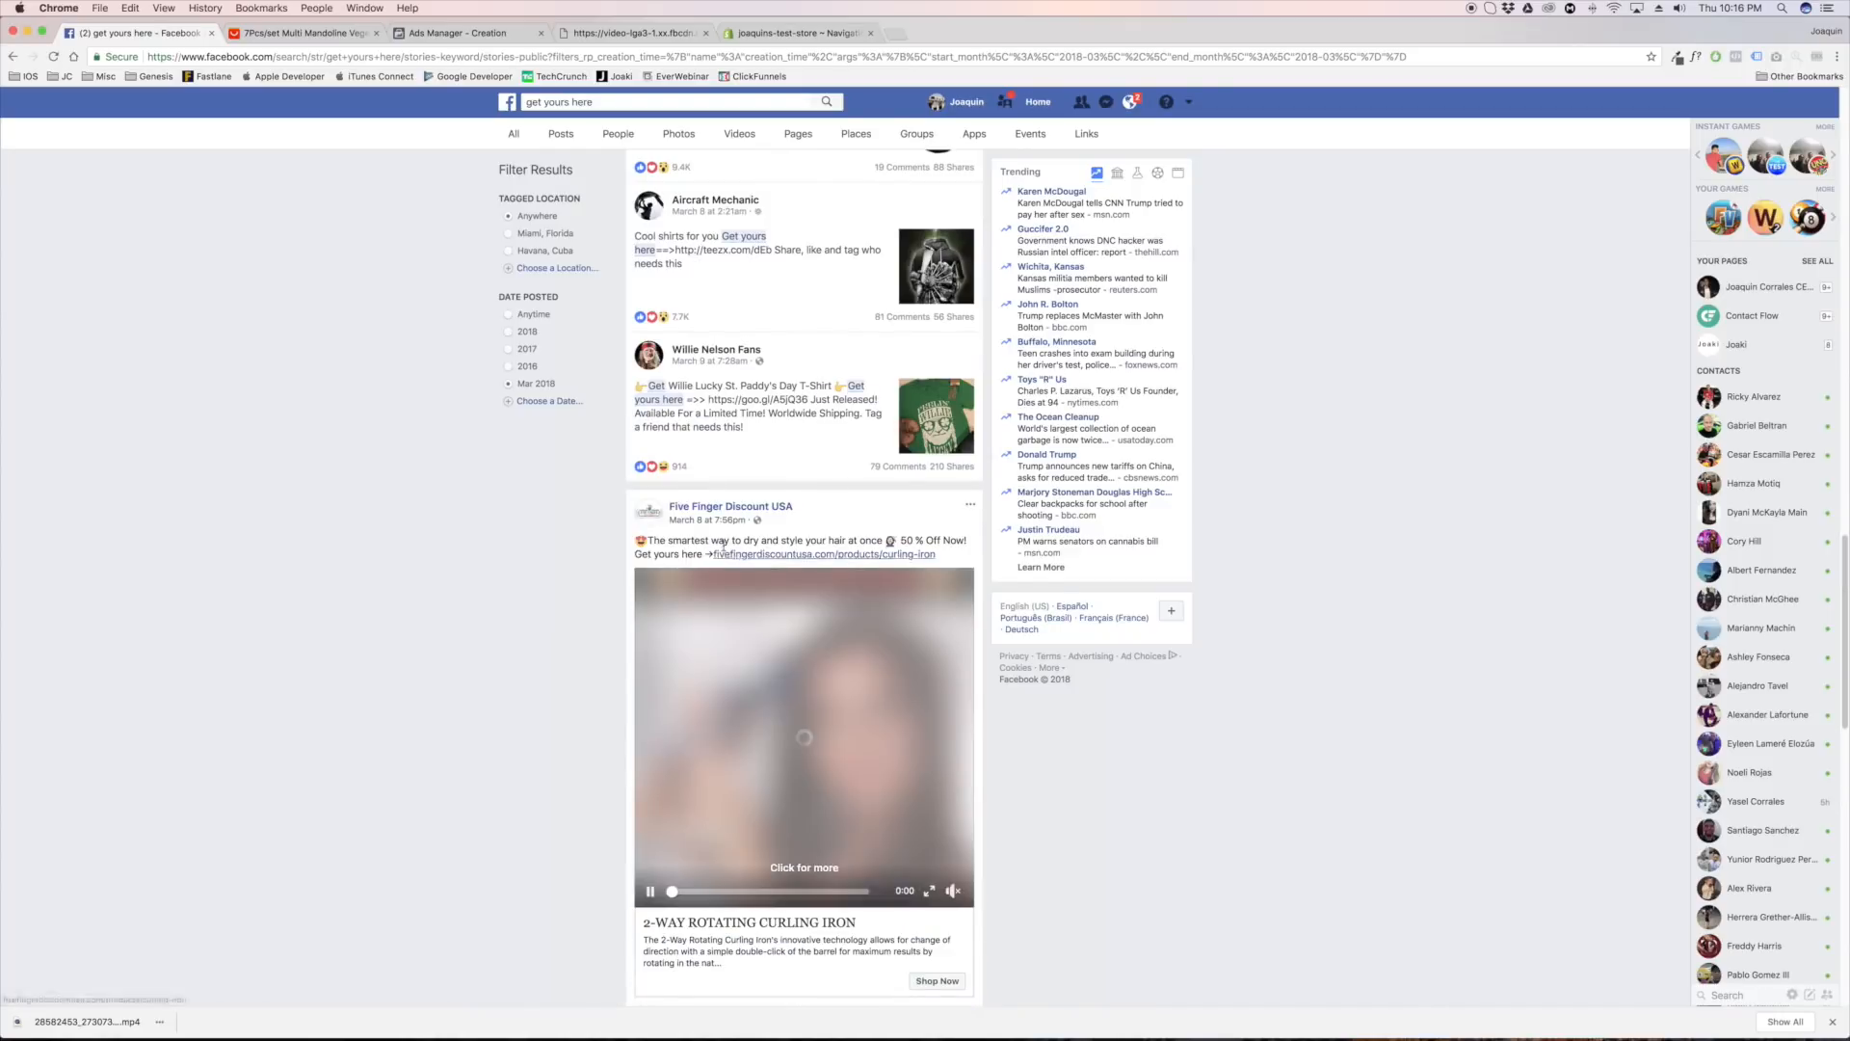
{"action": "left_click", "coordinate": [650, 890]}
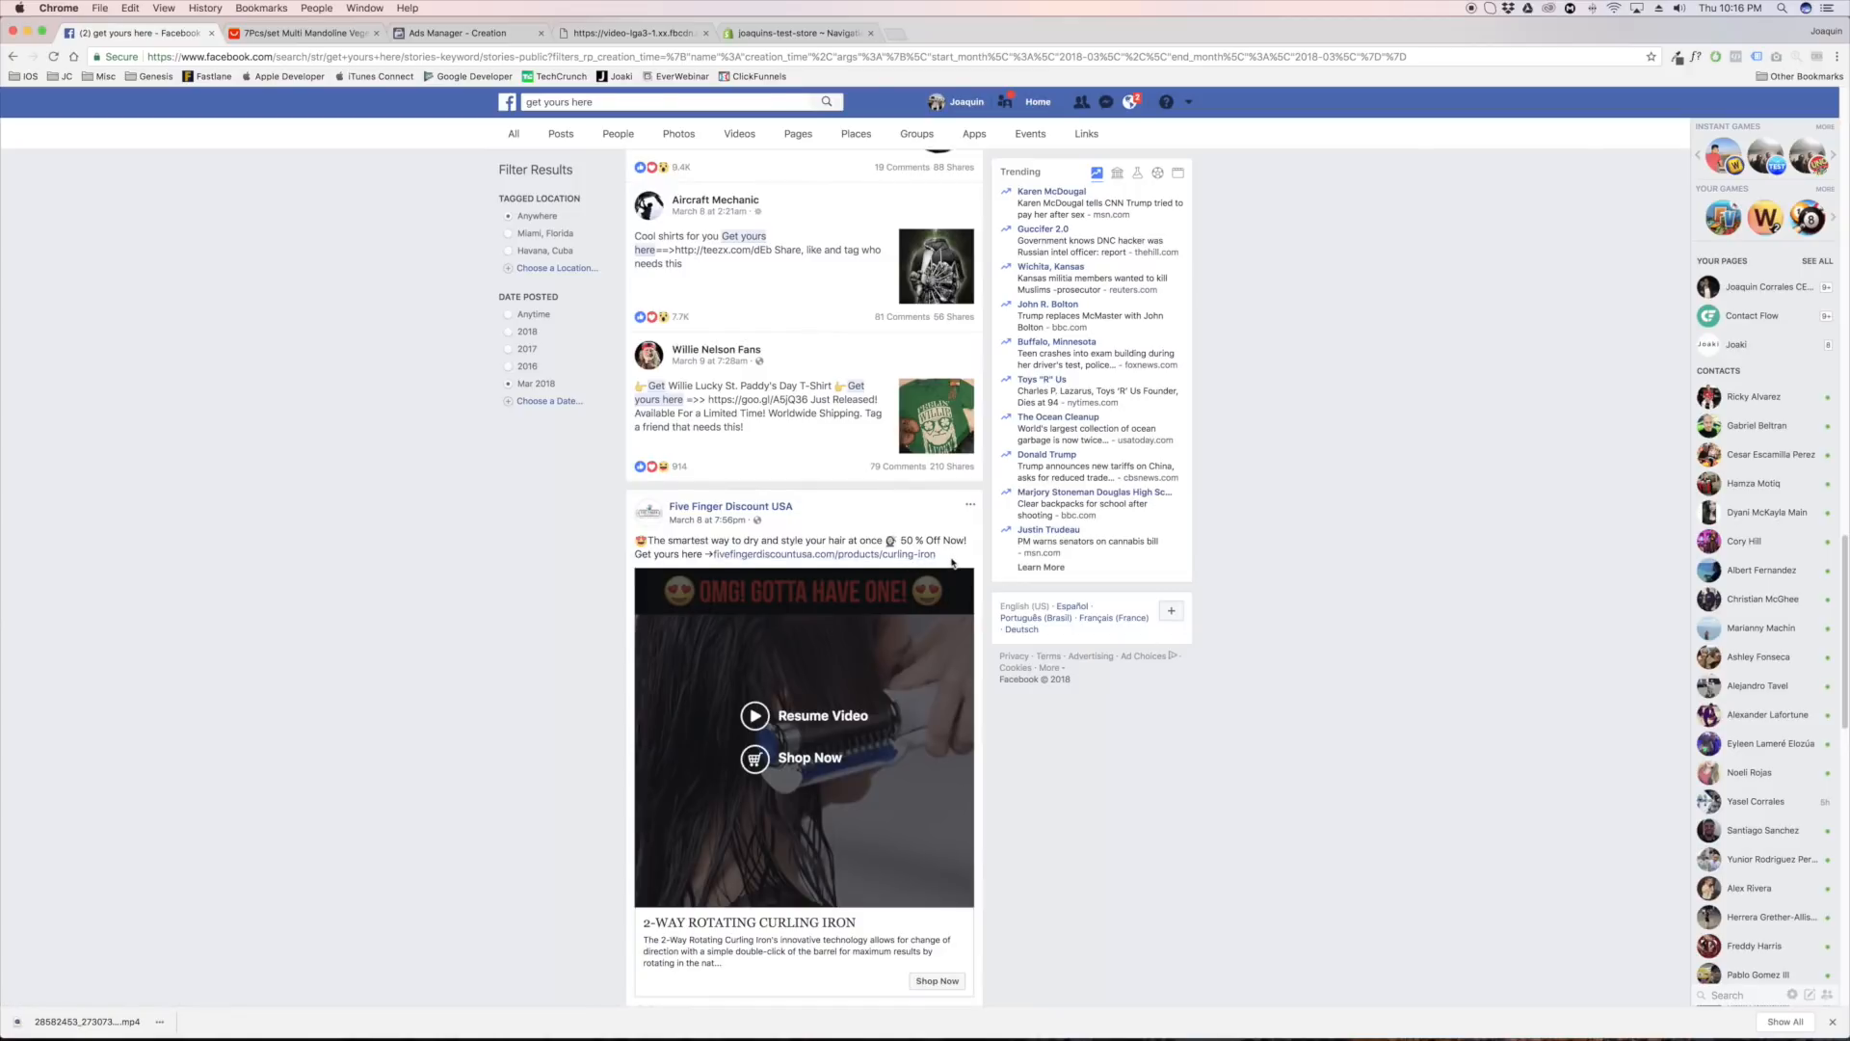
Copy the curling iron post's caption into the ad text in Ads Manager and remove the blank line above it
{"action": "left_click_drag", "start_coordinate": [952, 562], "coordinate": [632, 546]}
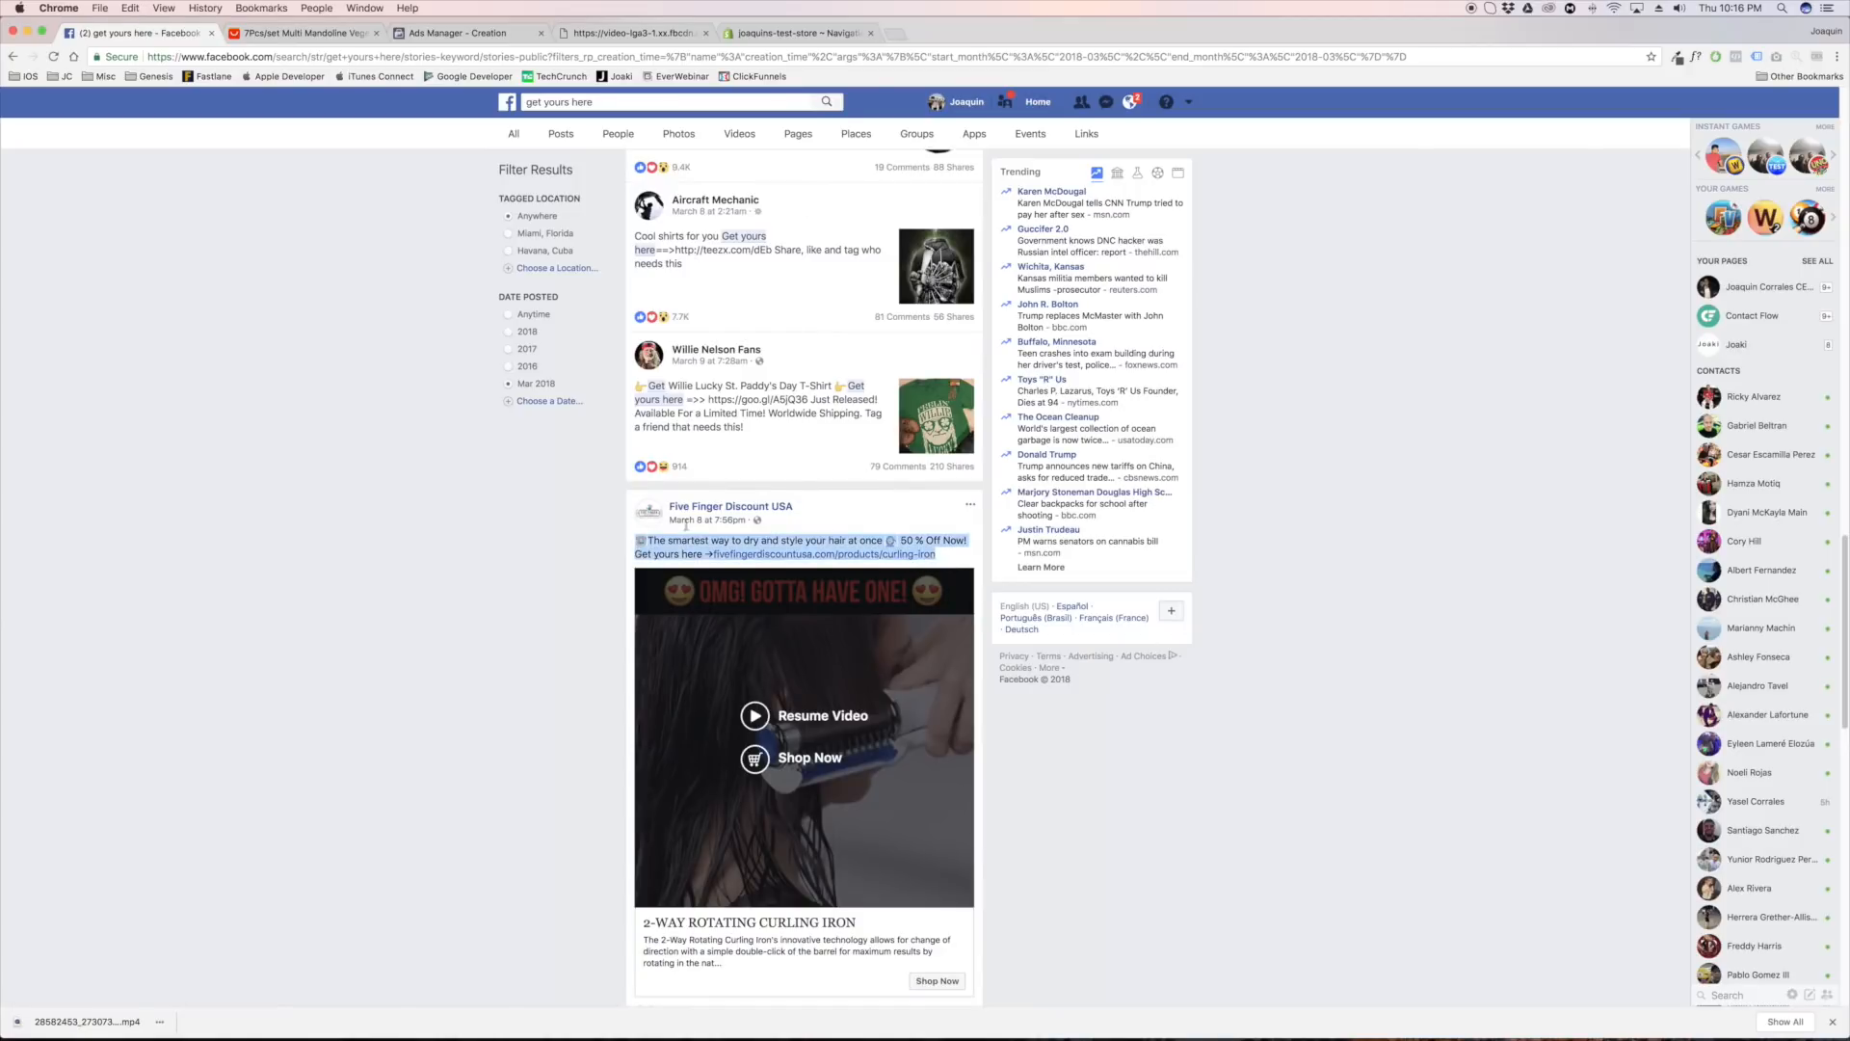
{"action": "left_click", "coordinate": [453, 33]}
{"action": "type", "text": "😍 The smartest way to dry and style your hair at once 💇 50 % Off Now! Get yours here →fivefingerdiscountusa.com/products/curling-iron"}
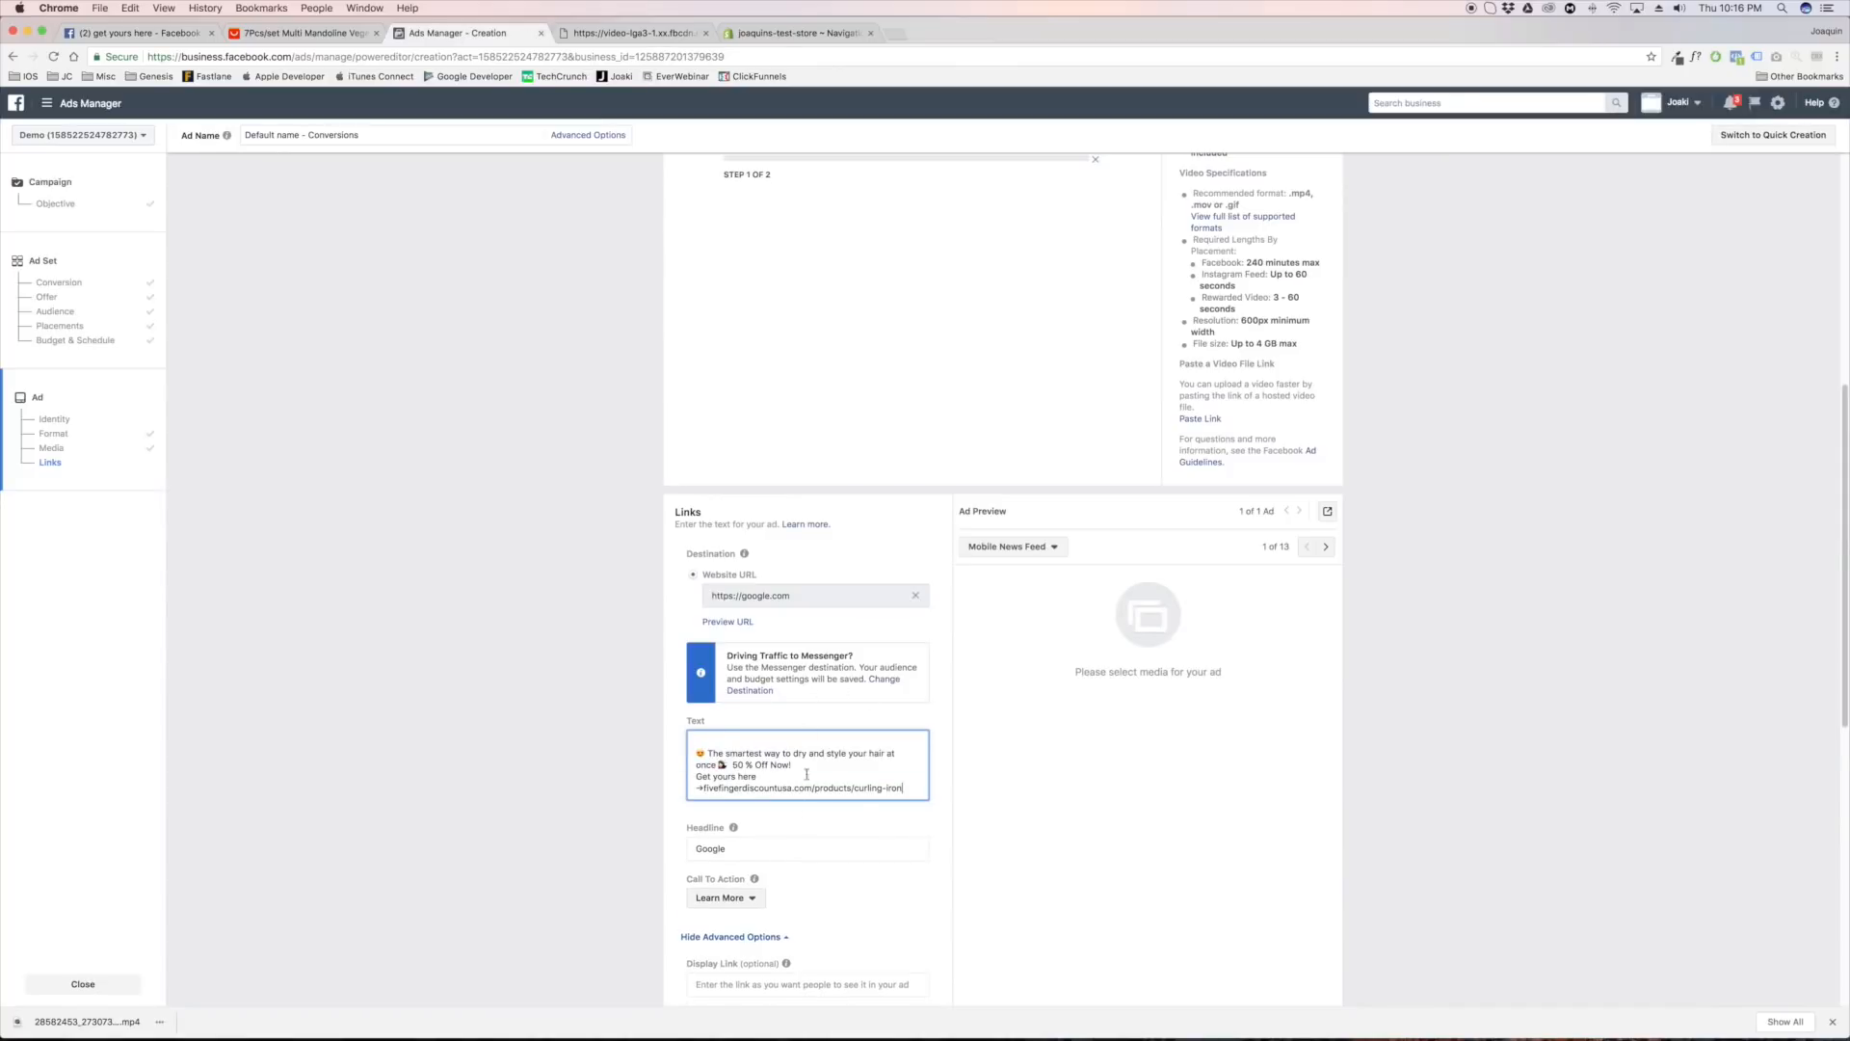
{"action": "key", "text": "BackSpace"}
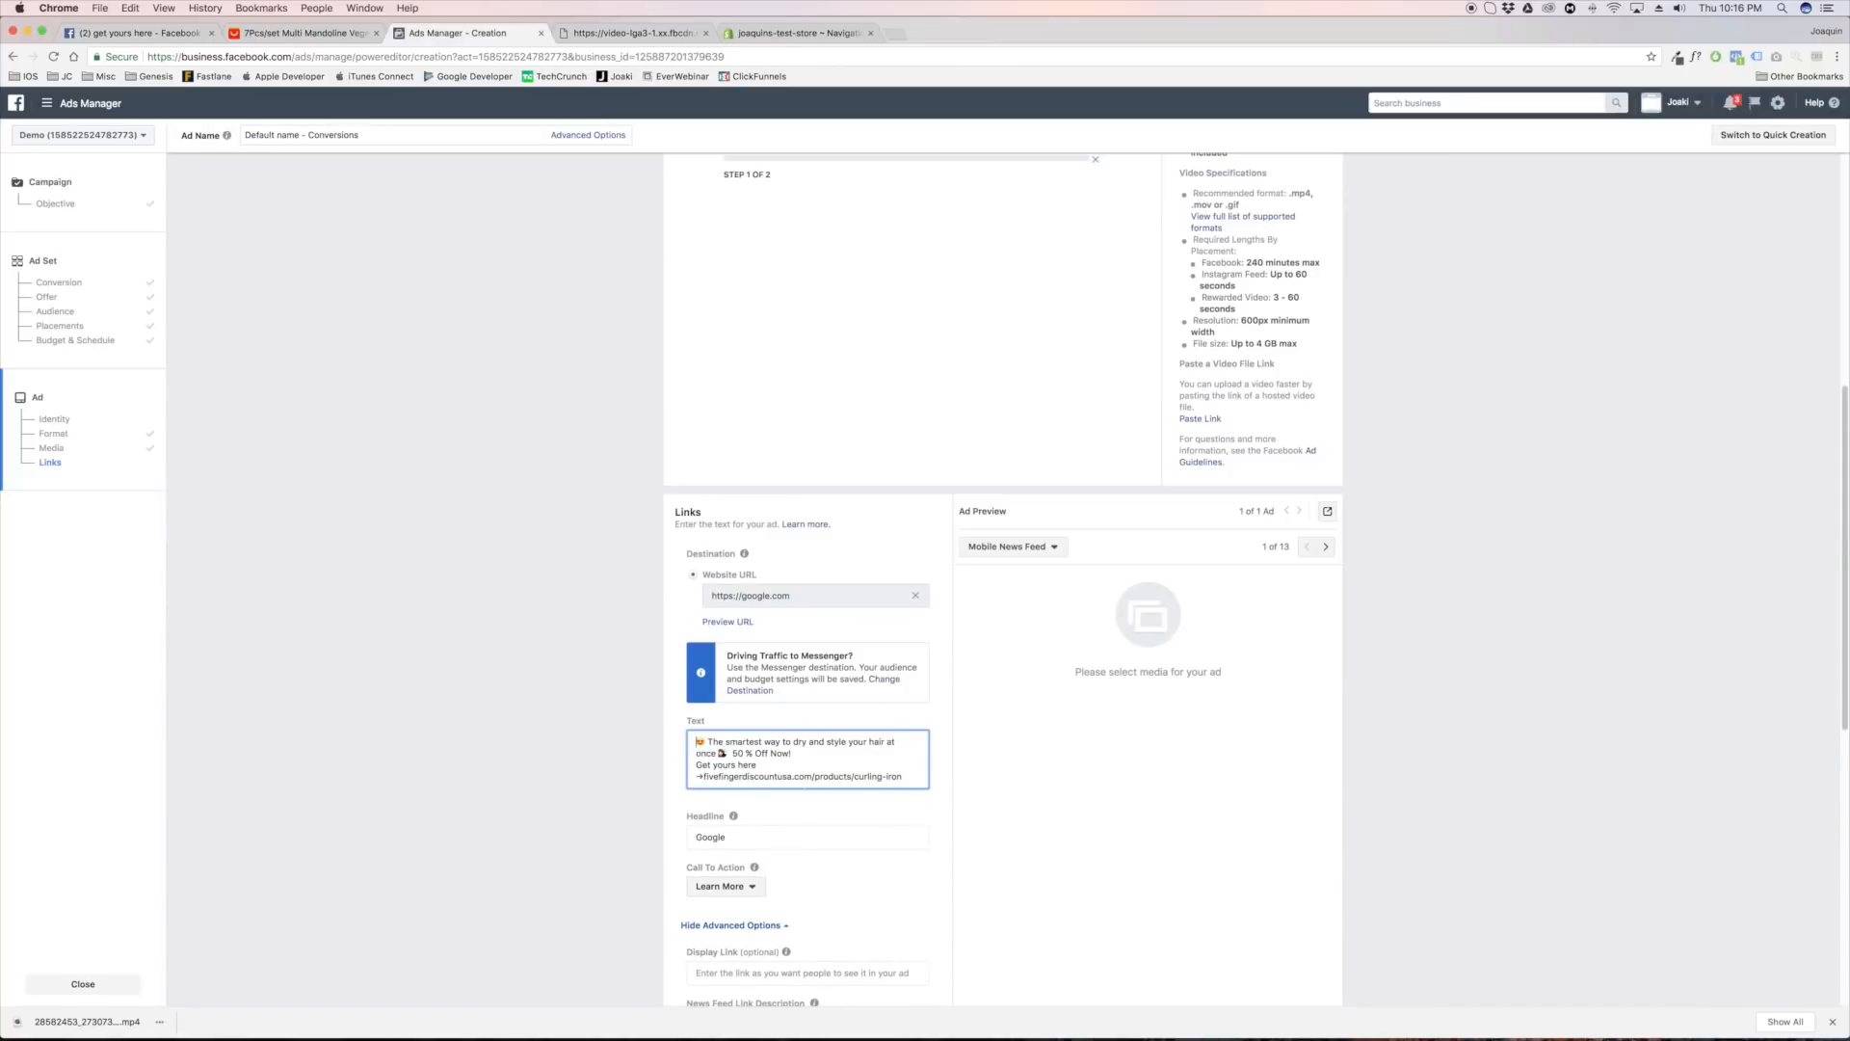
Reword the ad text's opening to "The smartest way to slice and dice your vegetables at once", removing the hair-styling wording
{"action": "left_click", "coordinate": [286, 37]}
{"action": "left_click", "coordinate": [482, 35]}
{"action": "left_click", "coordinate": [793, 742]}
{"action": "type", "text": "slice and dice your vegetables "}
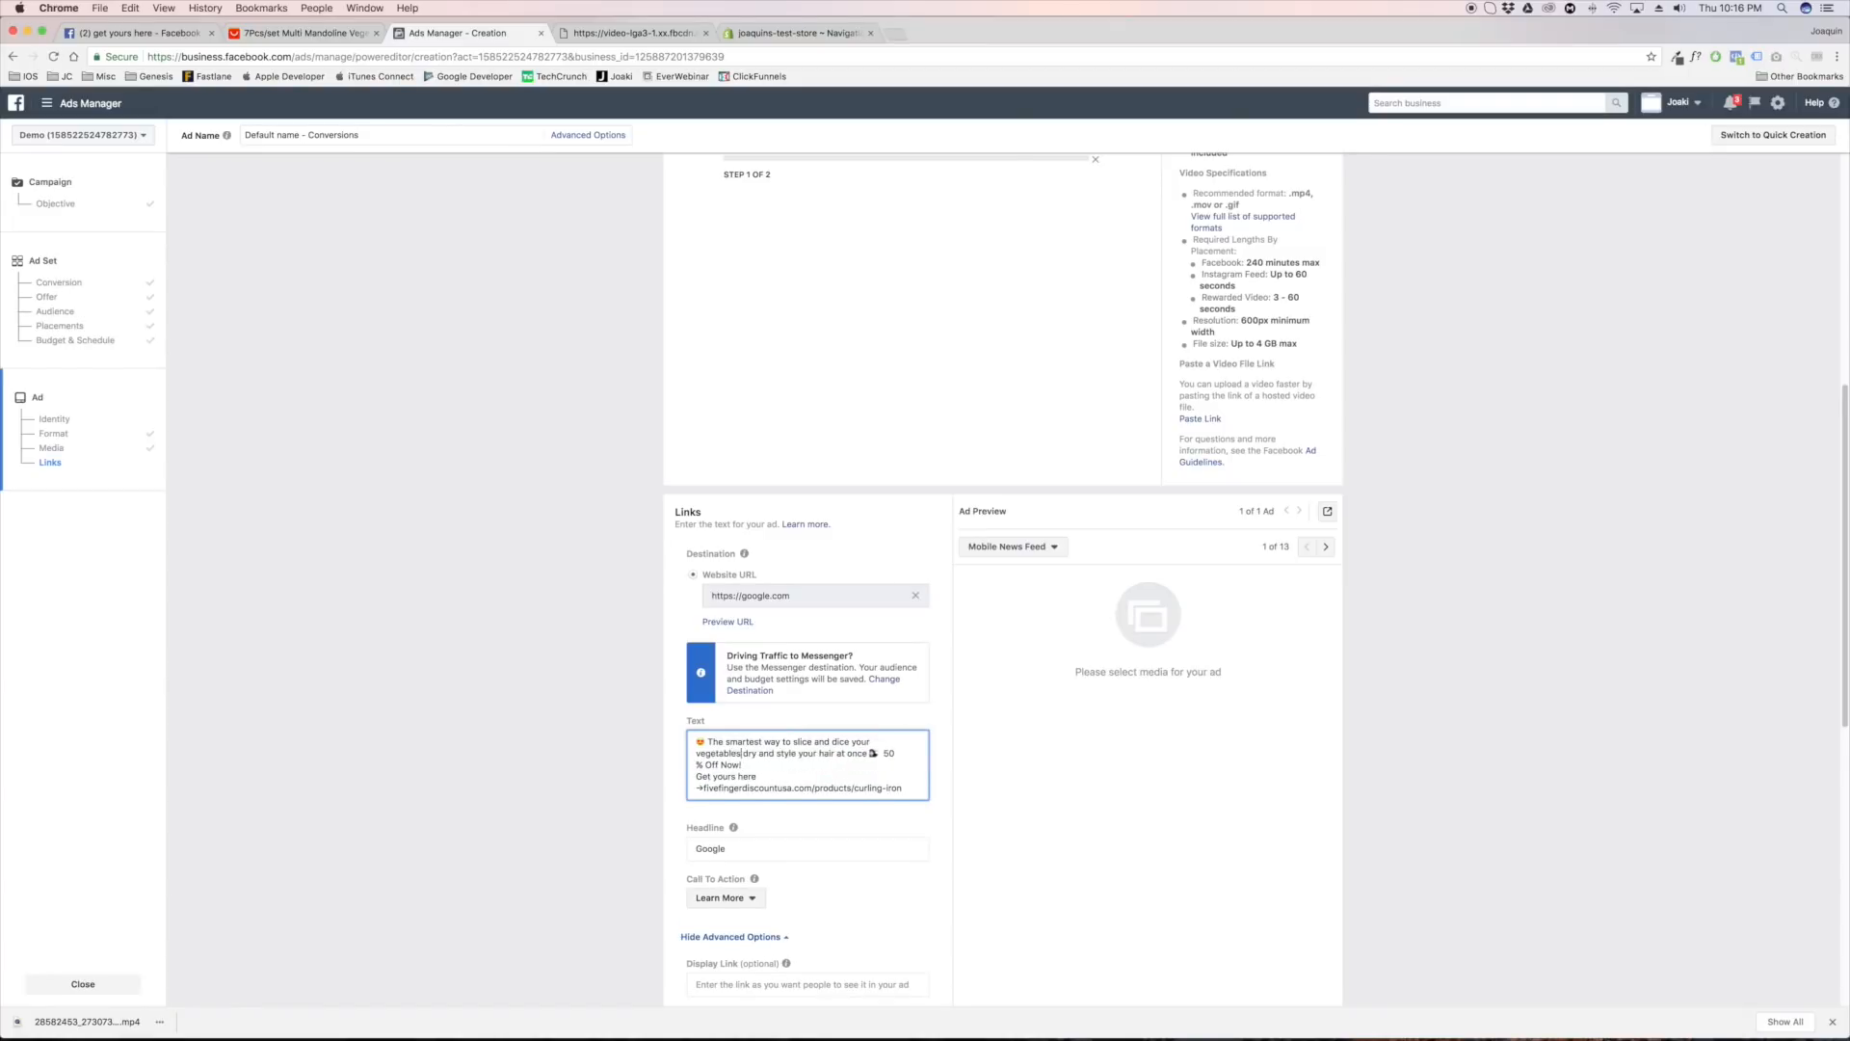
{"action": "type", "text": "at once"}
{"action": "left_click", "coordinate": [898, 757], "text": "shift"}
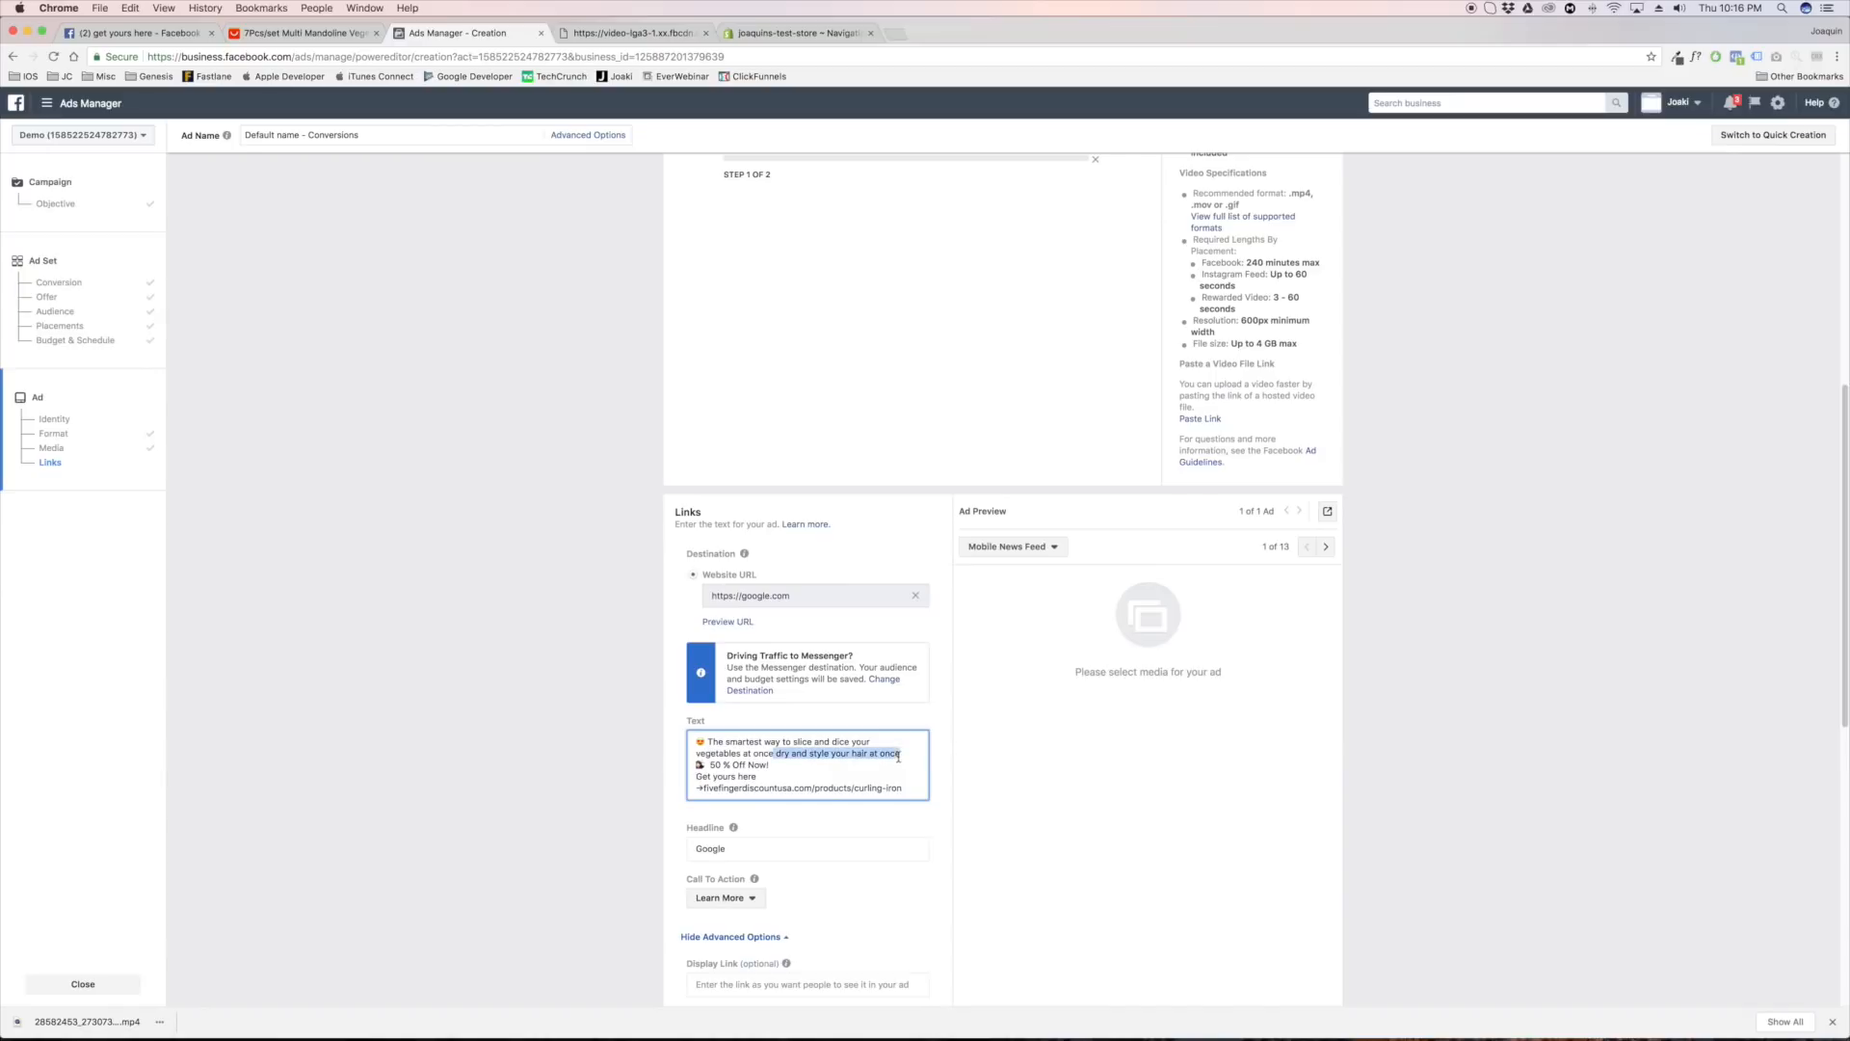
{"action": "key", "text": "BackSpace"}
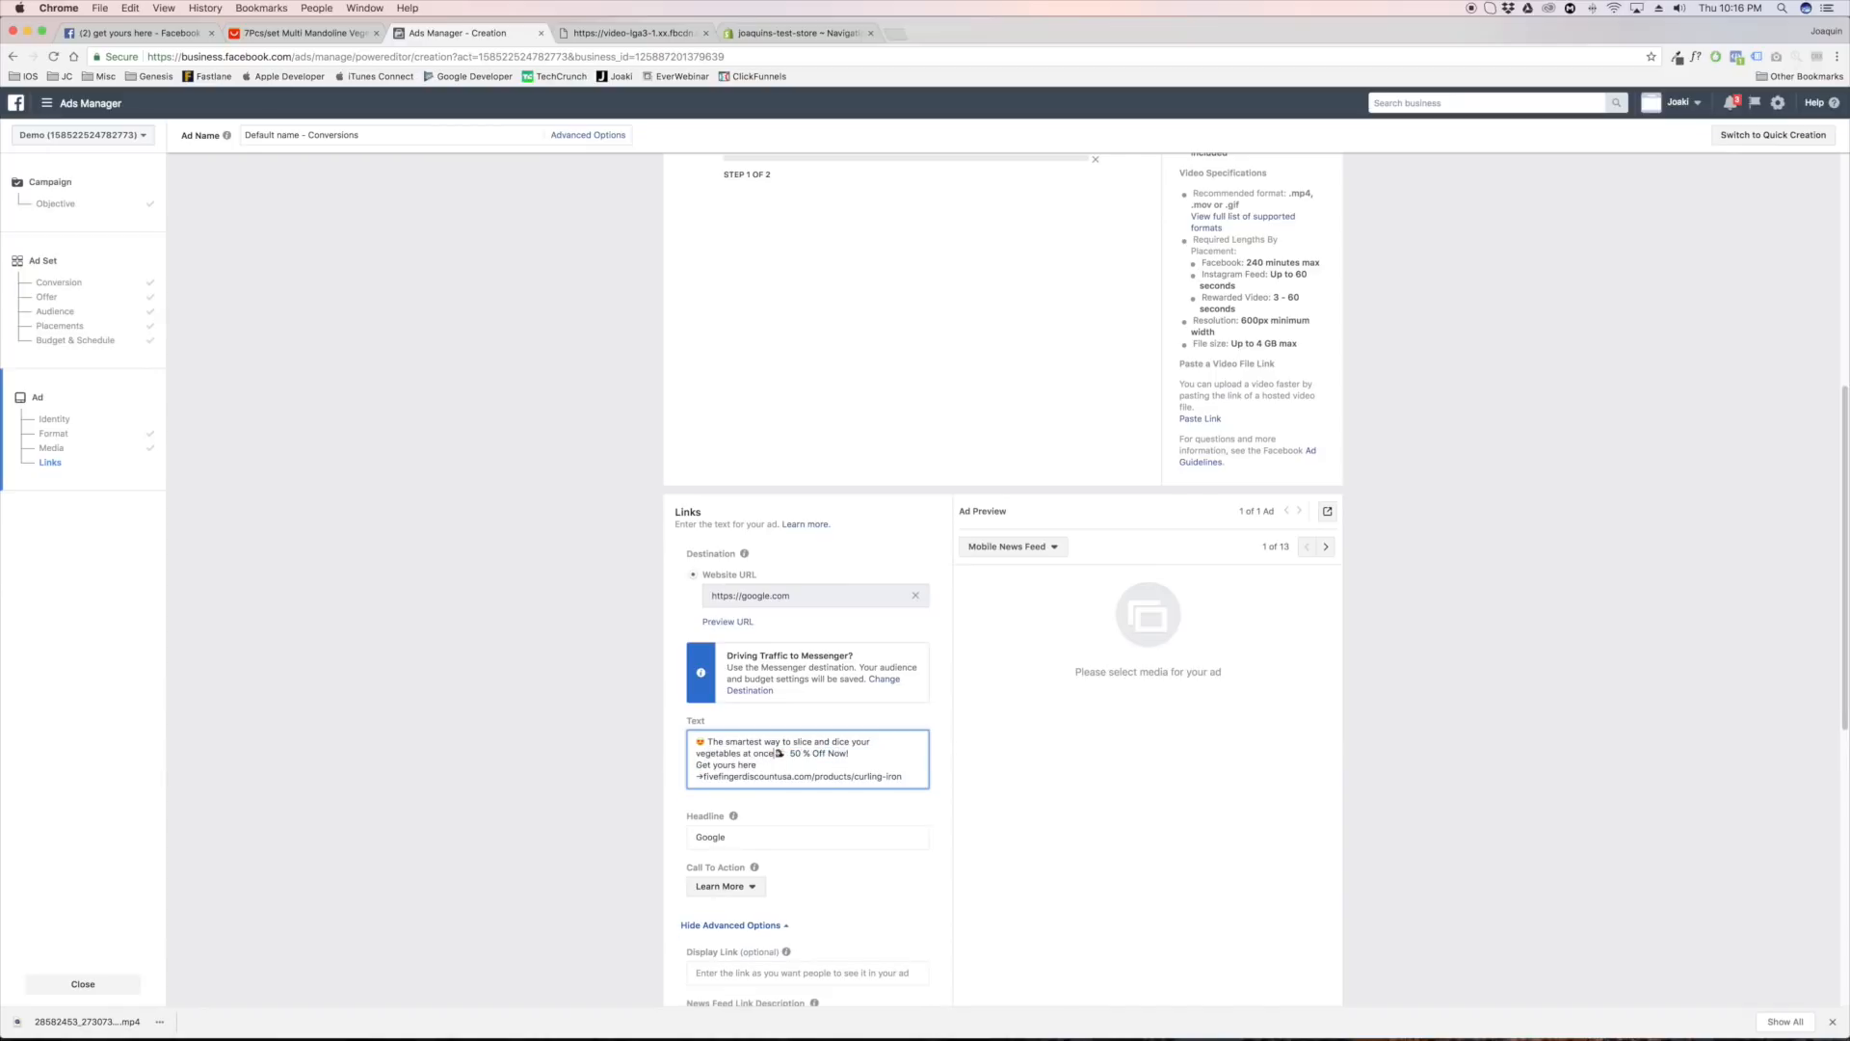
Replace "at once" with "fast" after "vegetables" in the ad text
{"action": "key", "text": "BackSpace"}
{"action": "key", "text": "BackSpace"}
{"action": "key", "text": "BackSpace"}
{"action": "key", "text": "BackSpace"}
{"action": "key", "text": "BackSpace"}
{"action": "key", "text": "BackSpace"}
{"action": "key", "text": "BackSpace"}
{"action": "type", "text": "fast"}
Open the emojicopy.com website in a new browser tab
{"action": "left_click", "coordinate": [897, 34]}
{"action": "type", "text": "emoji"}
{"action": "key", "text": "BackSpace"}
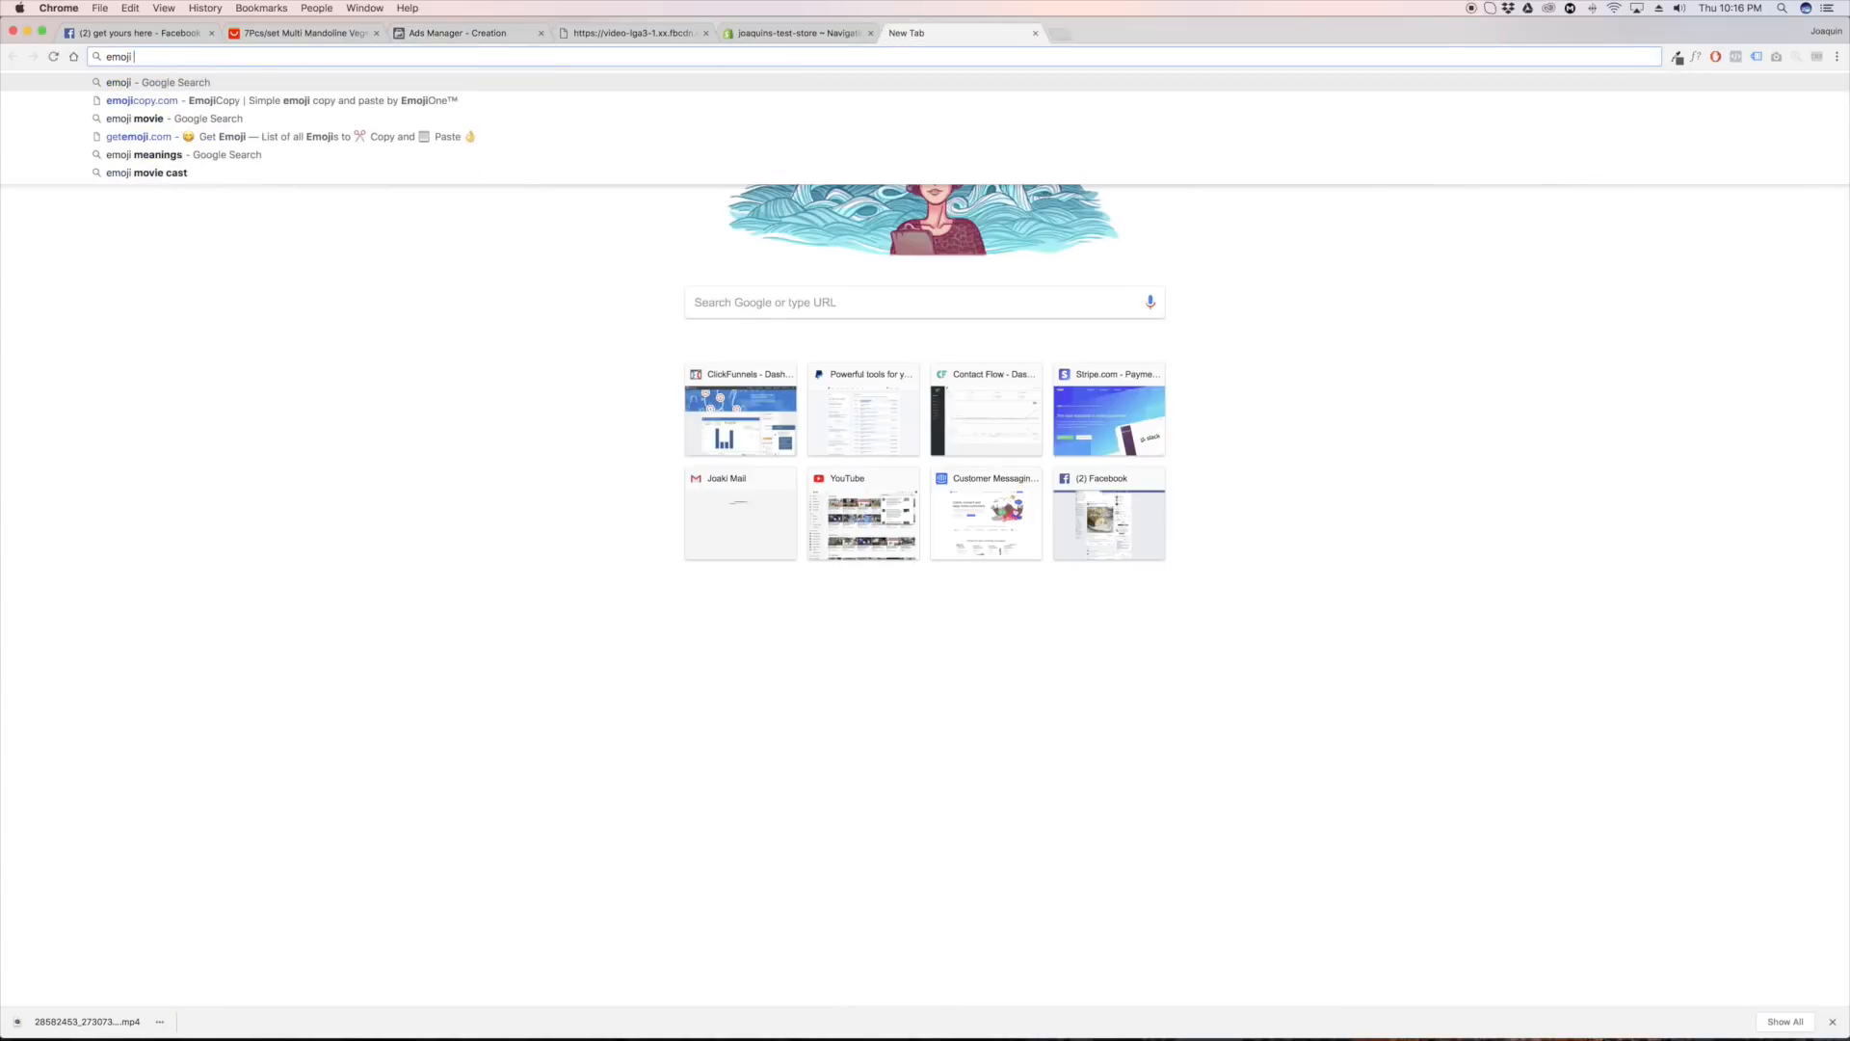
{"action": "type", "text": "copy"}
{"action": "key", "text": "Return"}
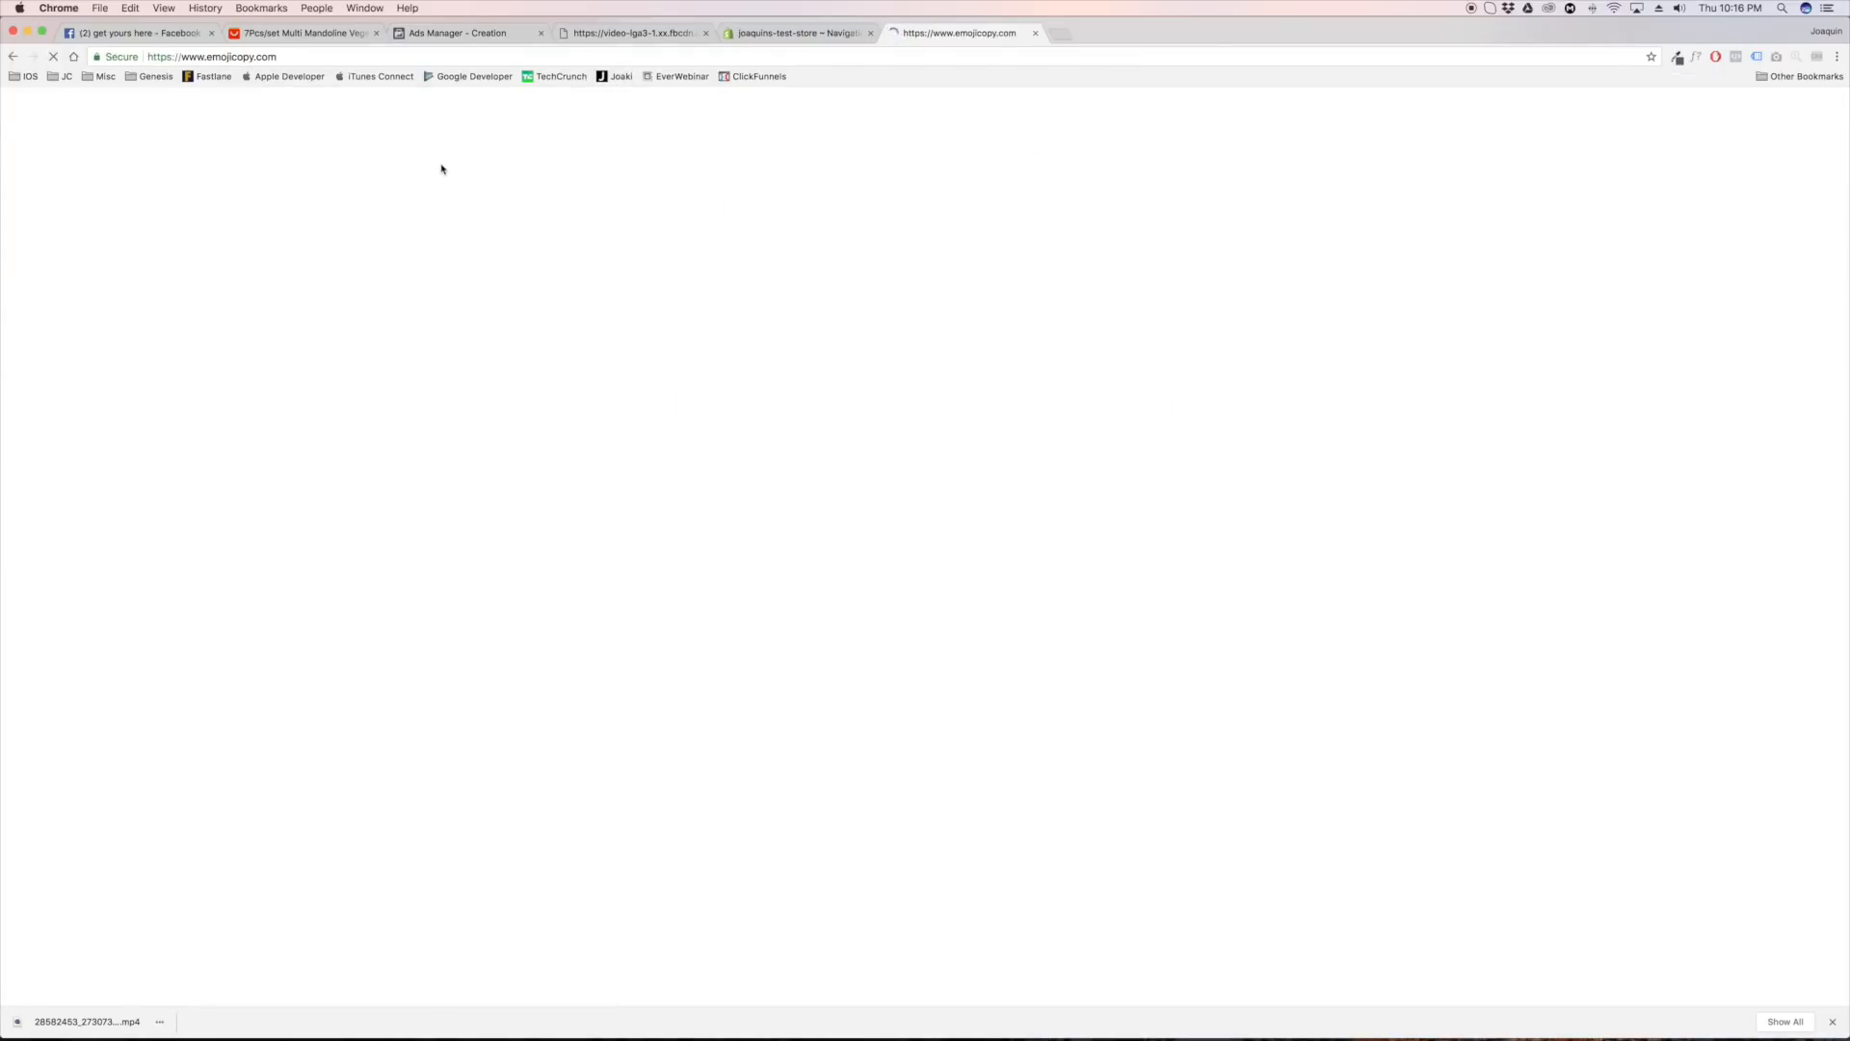
Search the emoji site for "vegetable", pick the tomato emoji and copy it
{"action": "left_click", "coordinate": [538, 238]}
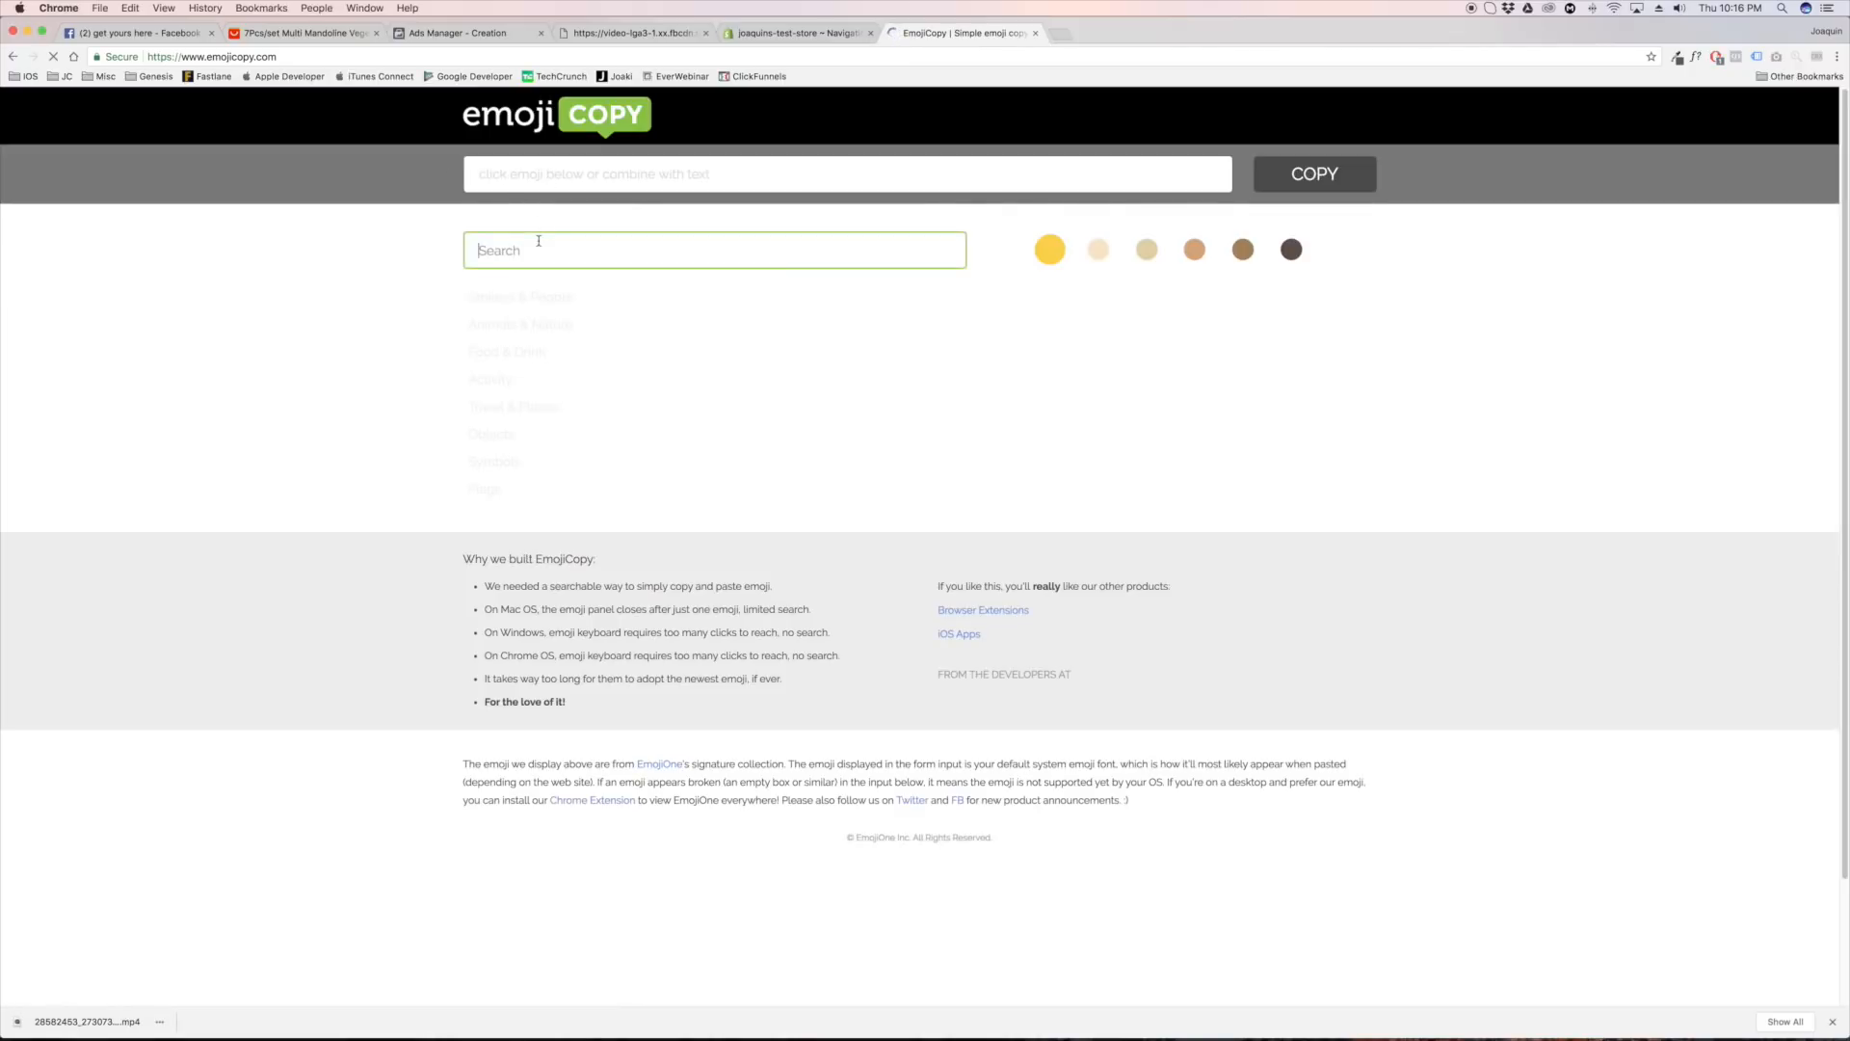
{"action": "type", "text": "vegetable"}
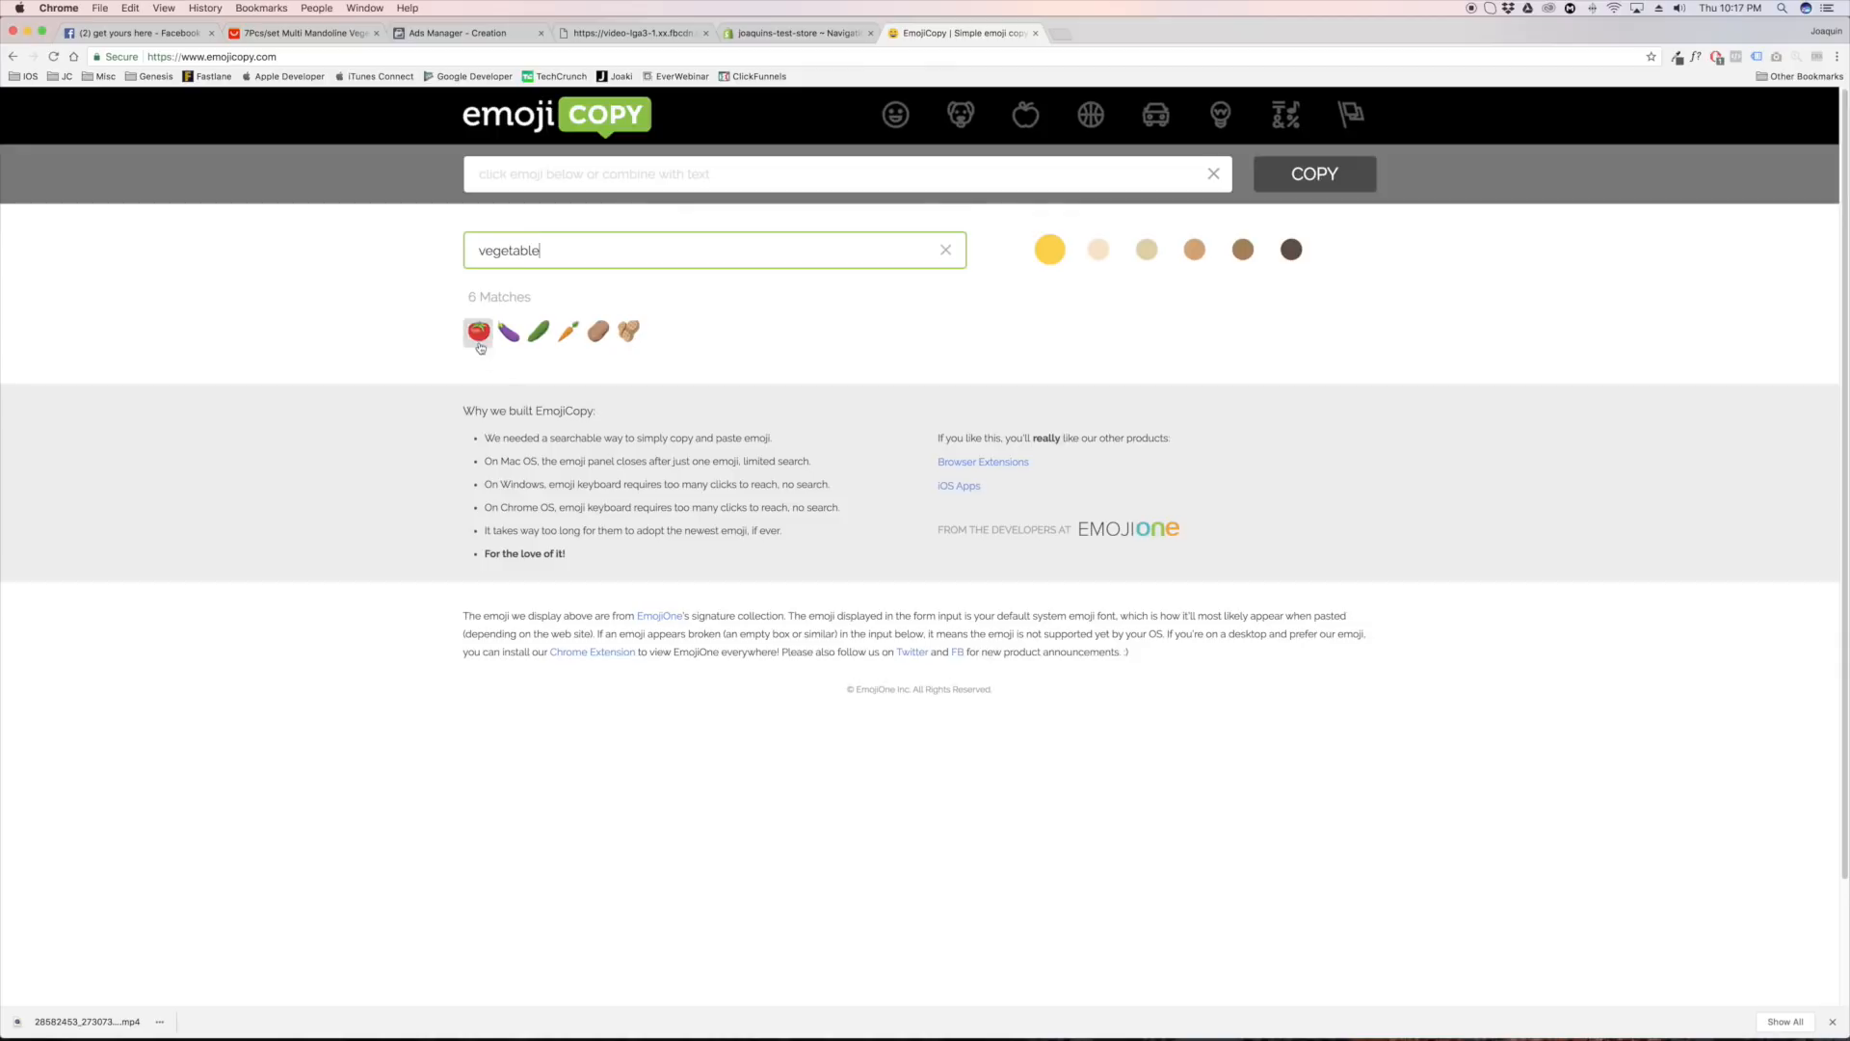
{"action": "left_click", "coordinate": [479, 331]}
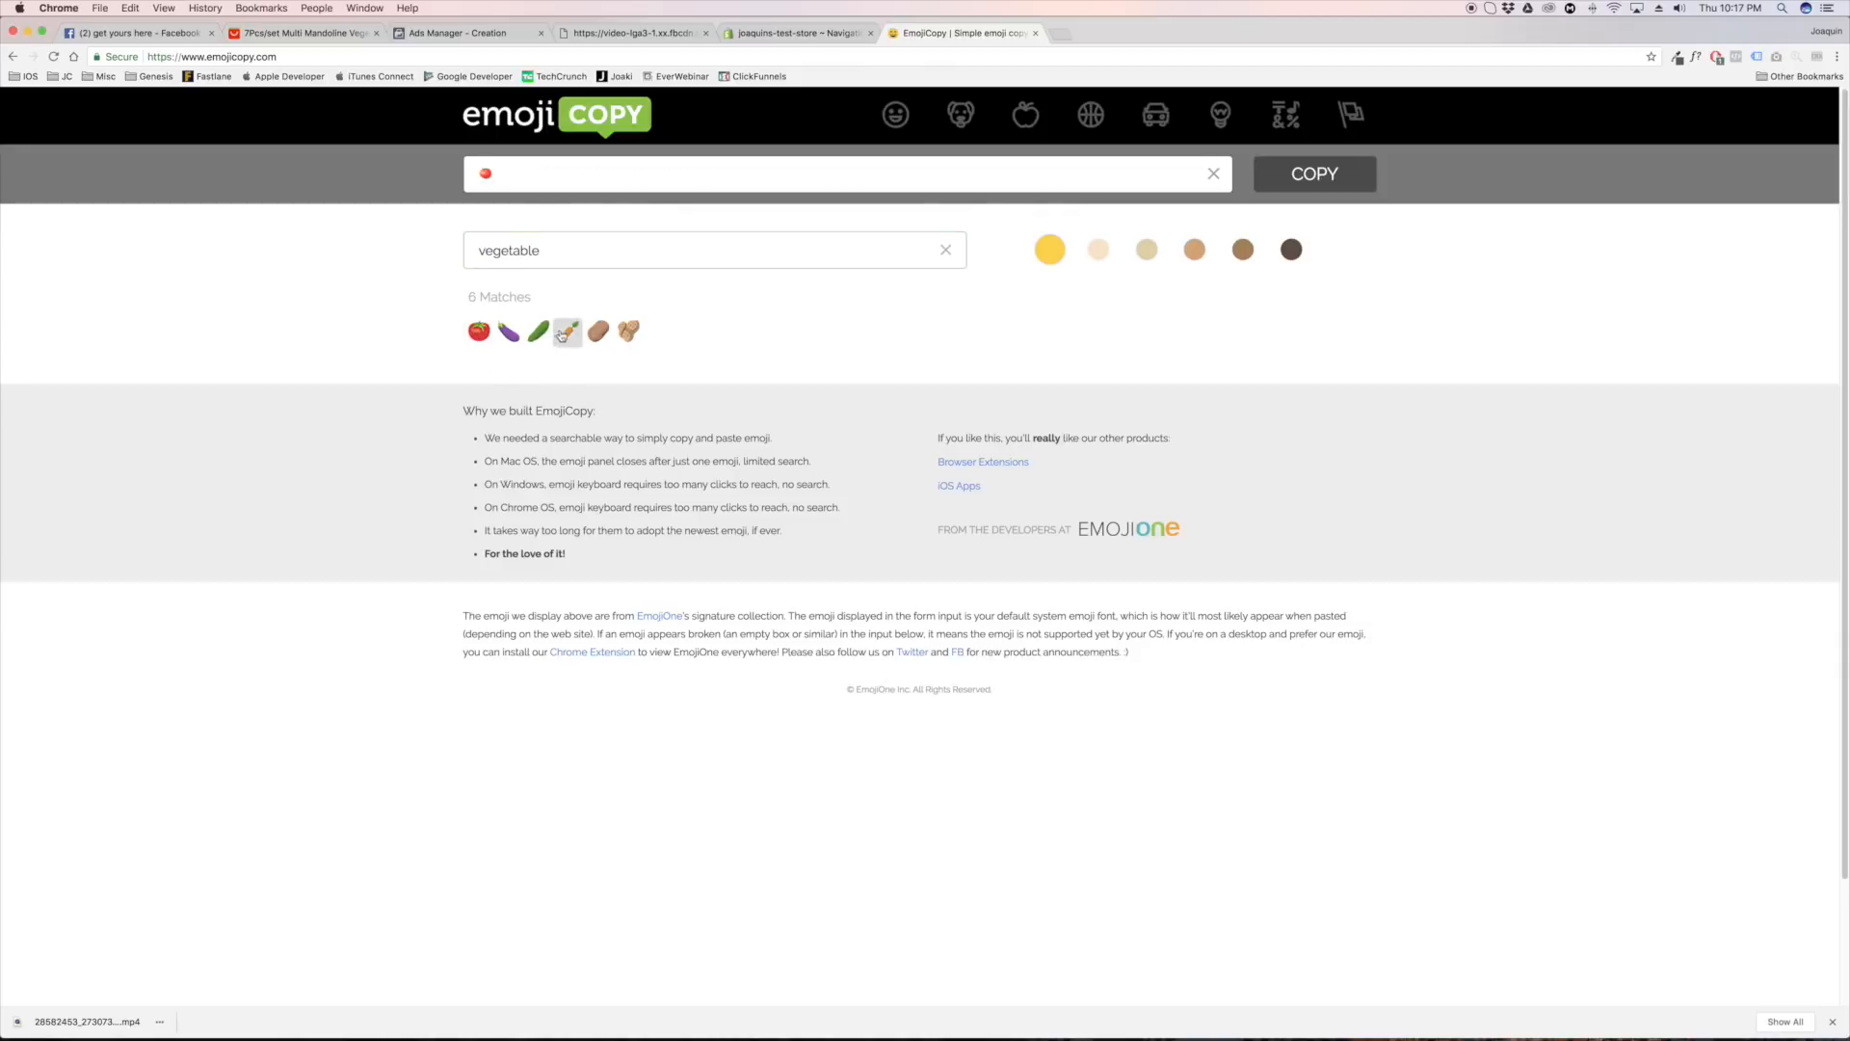
{"action": "left_click_drag", "start_coordinate": [506, 174], "coordinate": [463, 185]}
{"action": "key", "text": "super+c"}
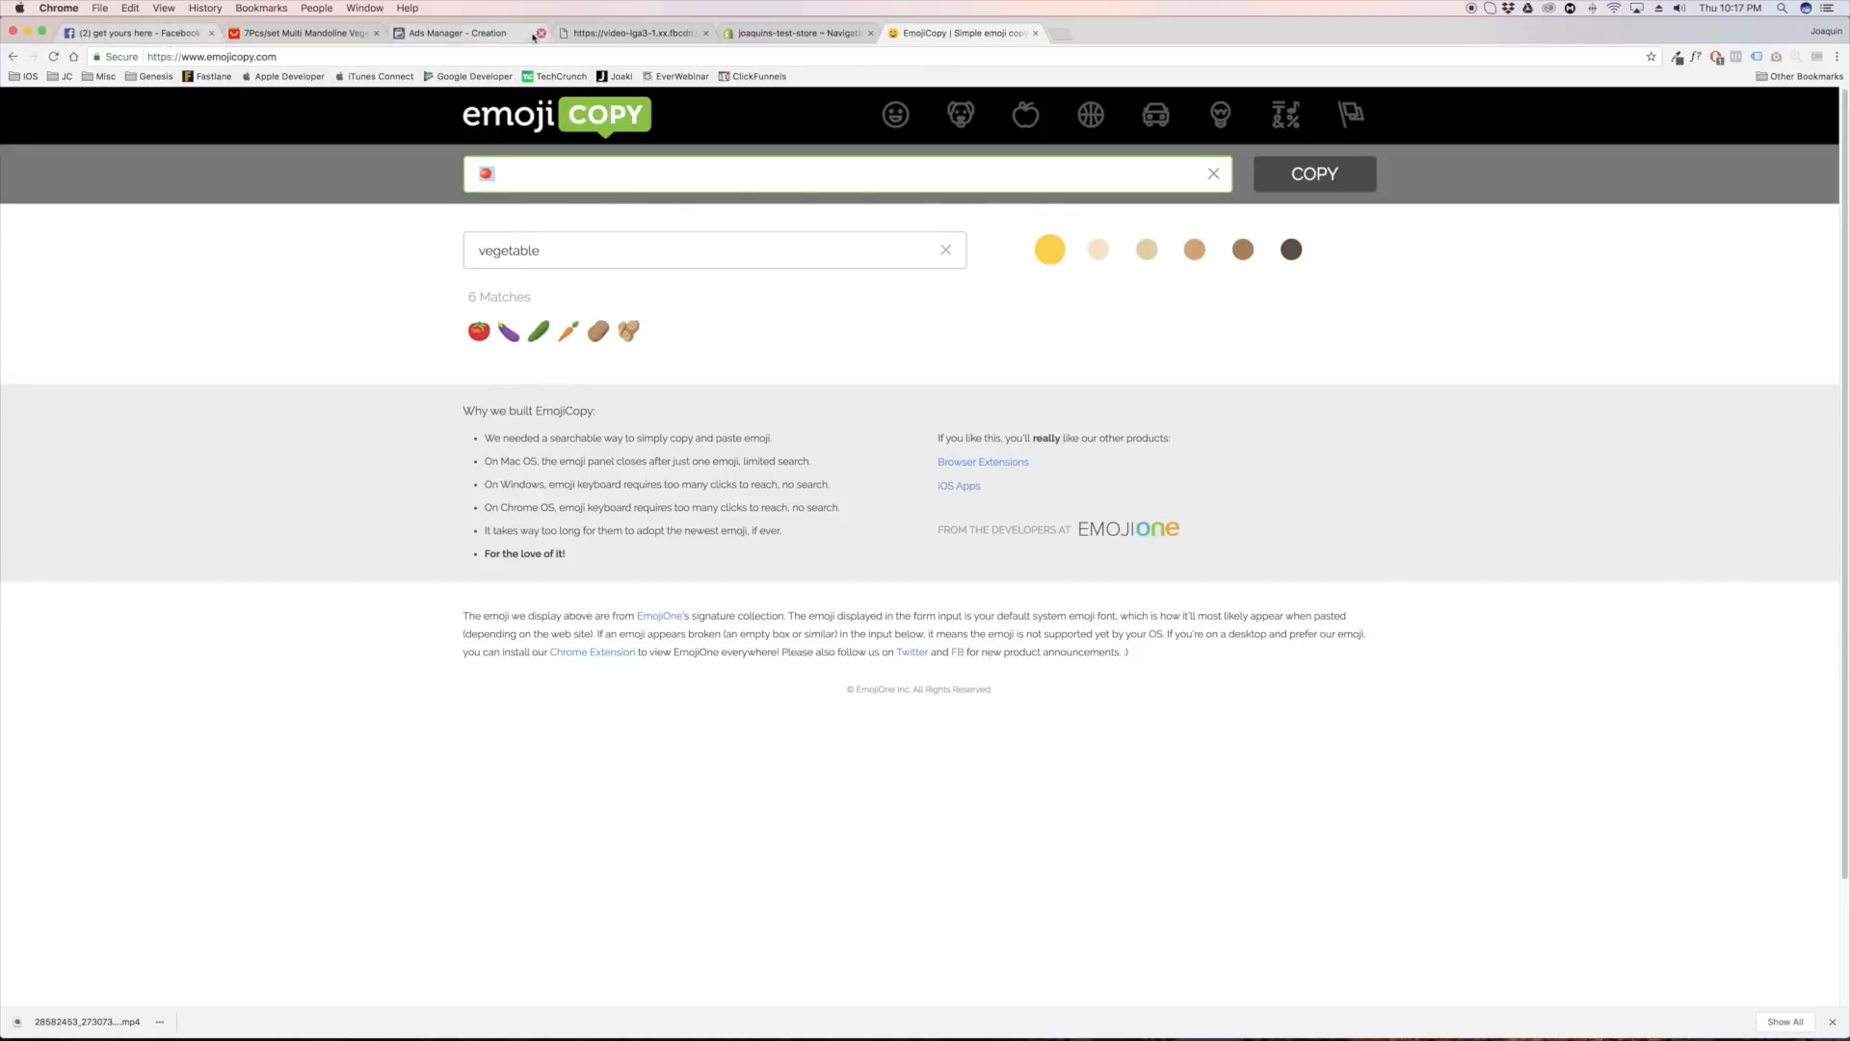
Return to Ads Manager and replace the hair emoji before "50 % Off Now!" in the ad text with the copied tomato
{"action": "left_click", "coordinate": [164, 33]}
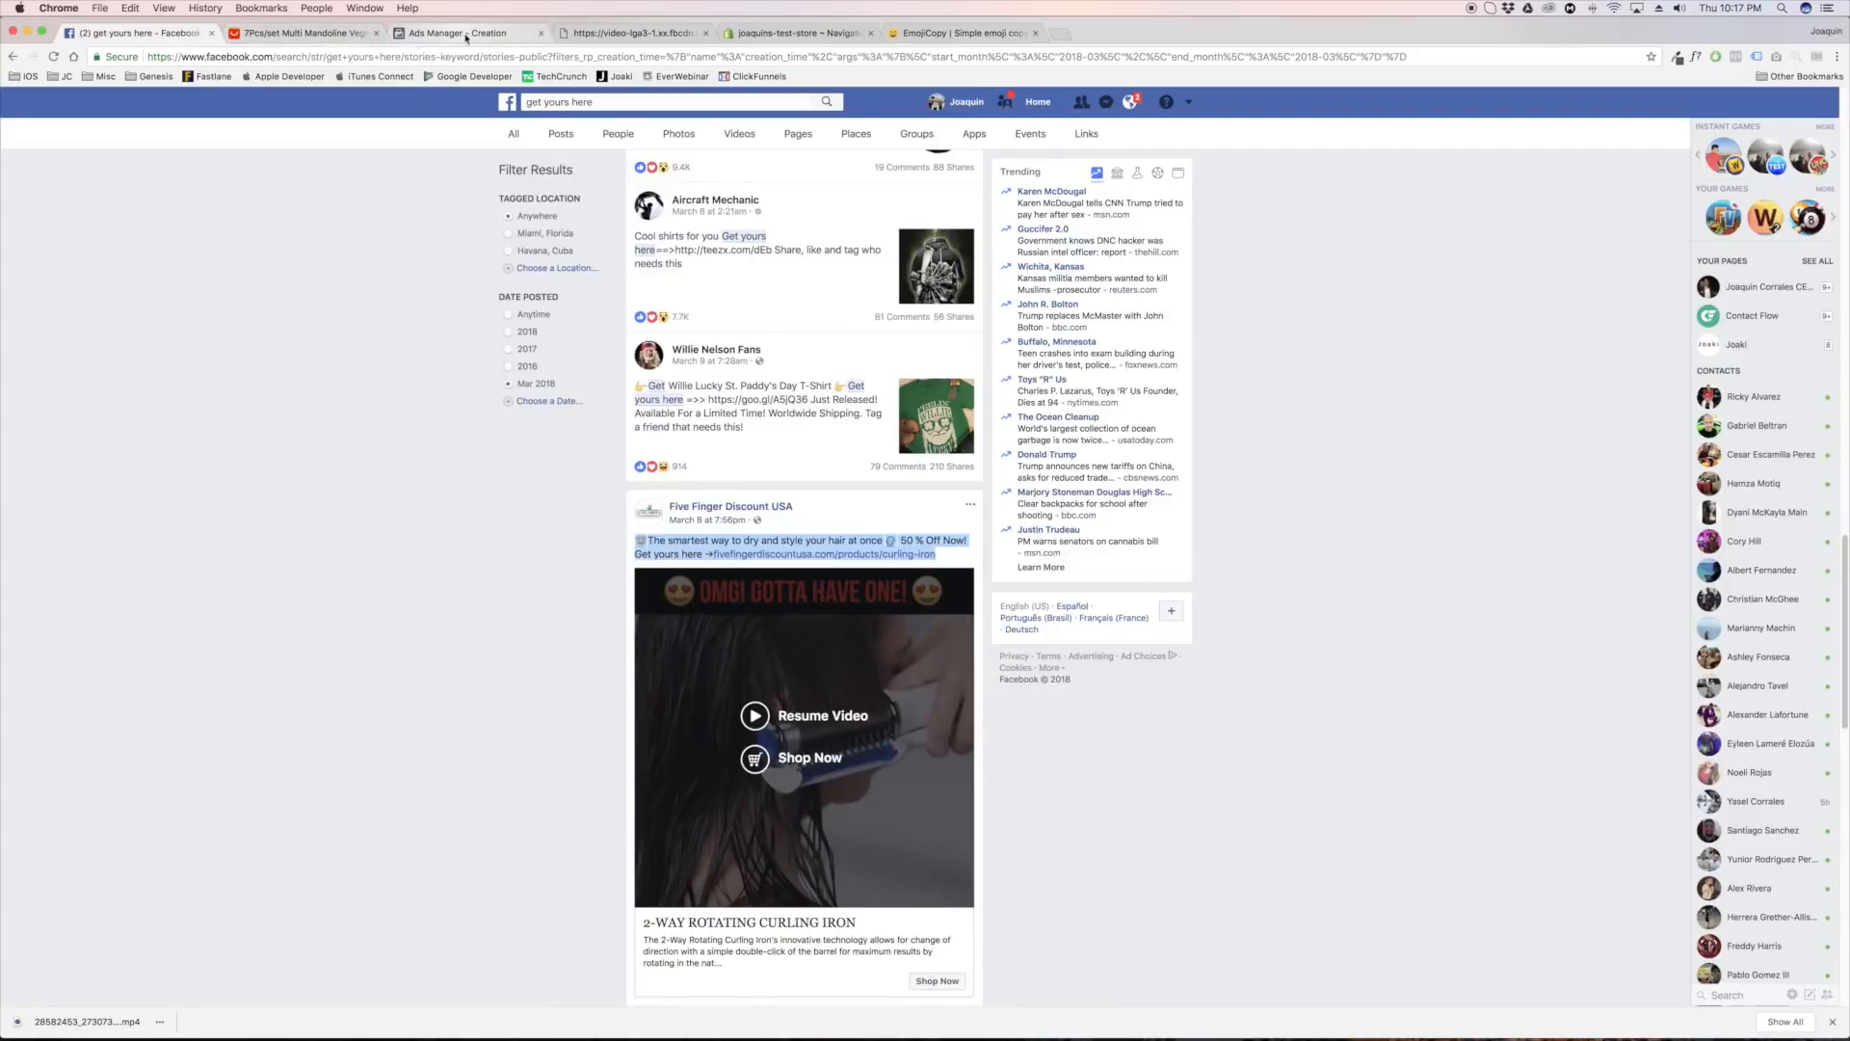
{"action": "left_click", "coordinate": [453, 33]}
{"action": "left_click_drag", "start_coordinate": [770, 754], "coordinate": [836, 755]}
{"action": "key", "text": "super+v"}
{"action": "left_click", "coordinate": [776, 753]}
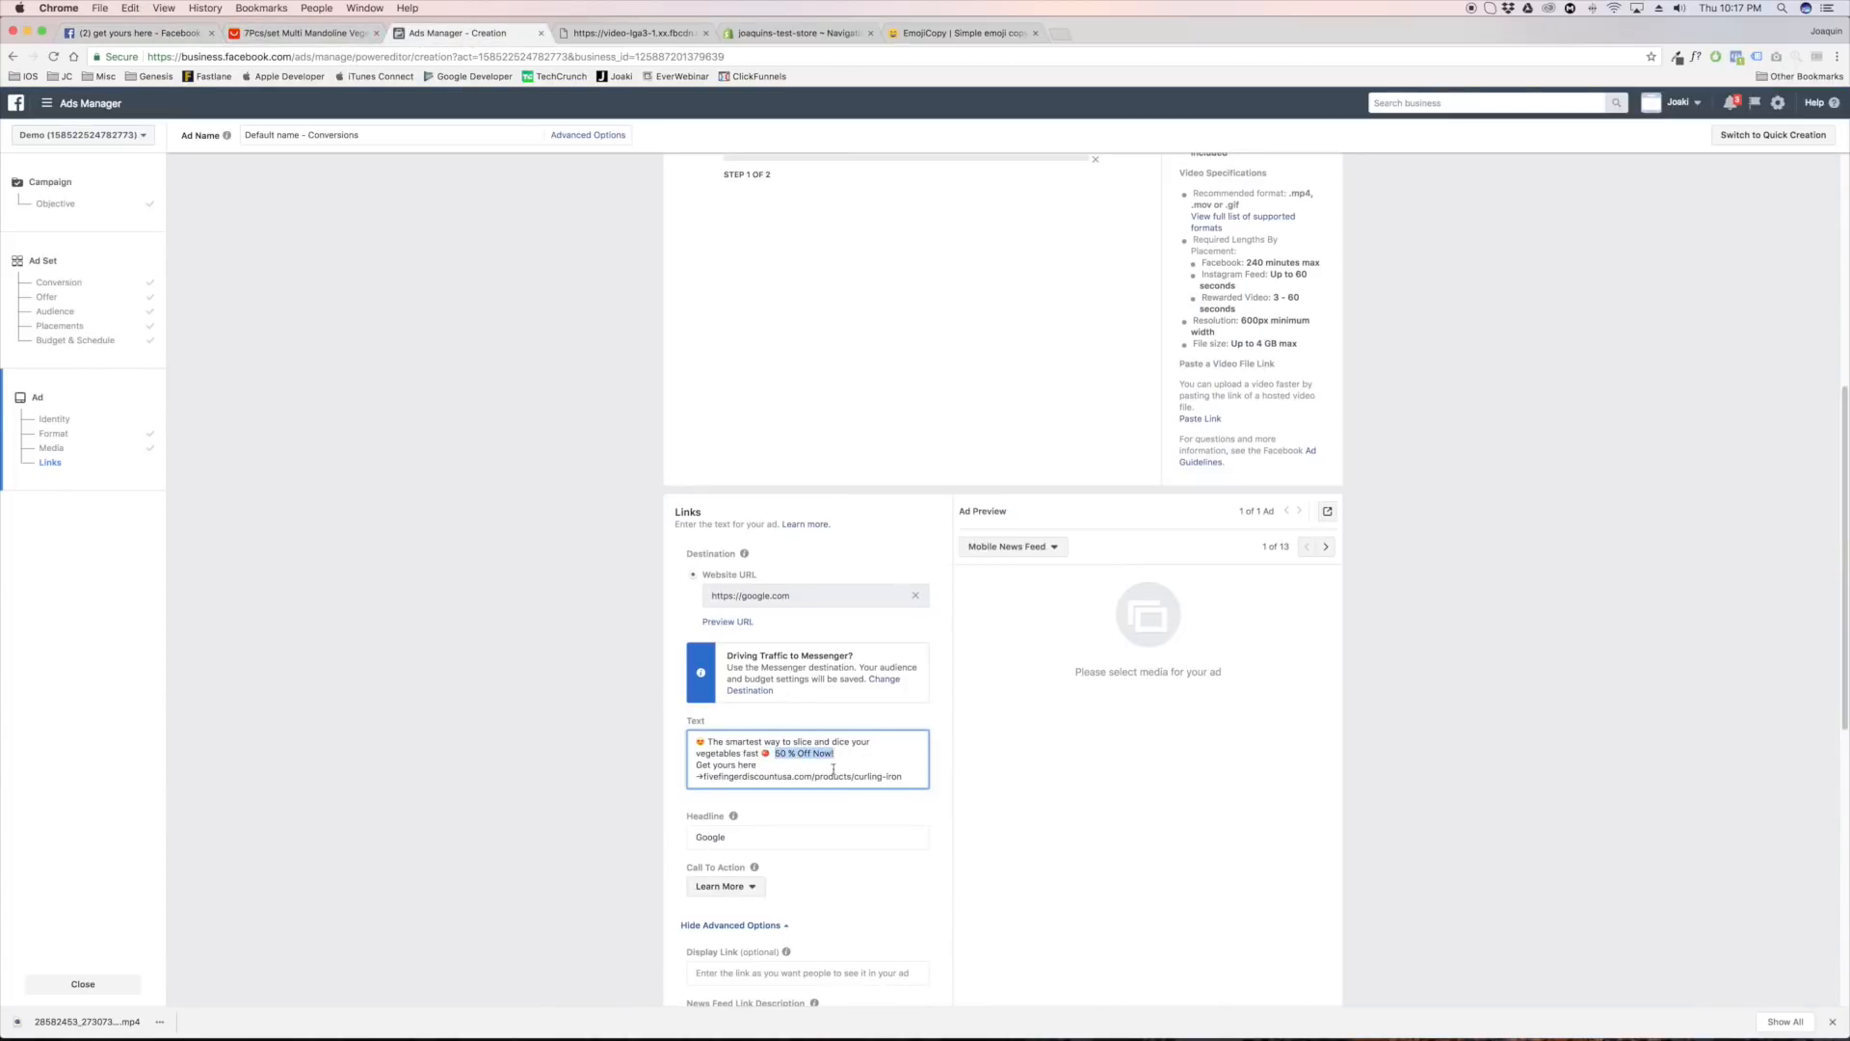
{"action": "left_click", "coordinate": [833, 768]}
Replace the curling iron link in the ad text with joaquinsteststore.com/vegetable-slicer
{"action": "left_click_drag", "start_coordinate": [704, 776], "coordinate": [916, 781]}
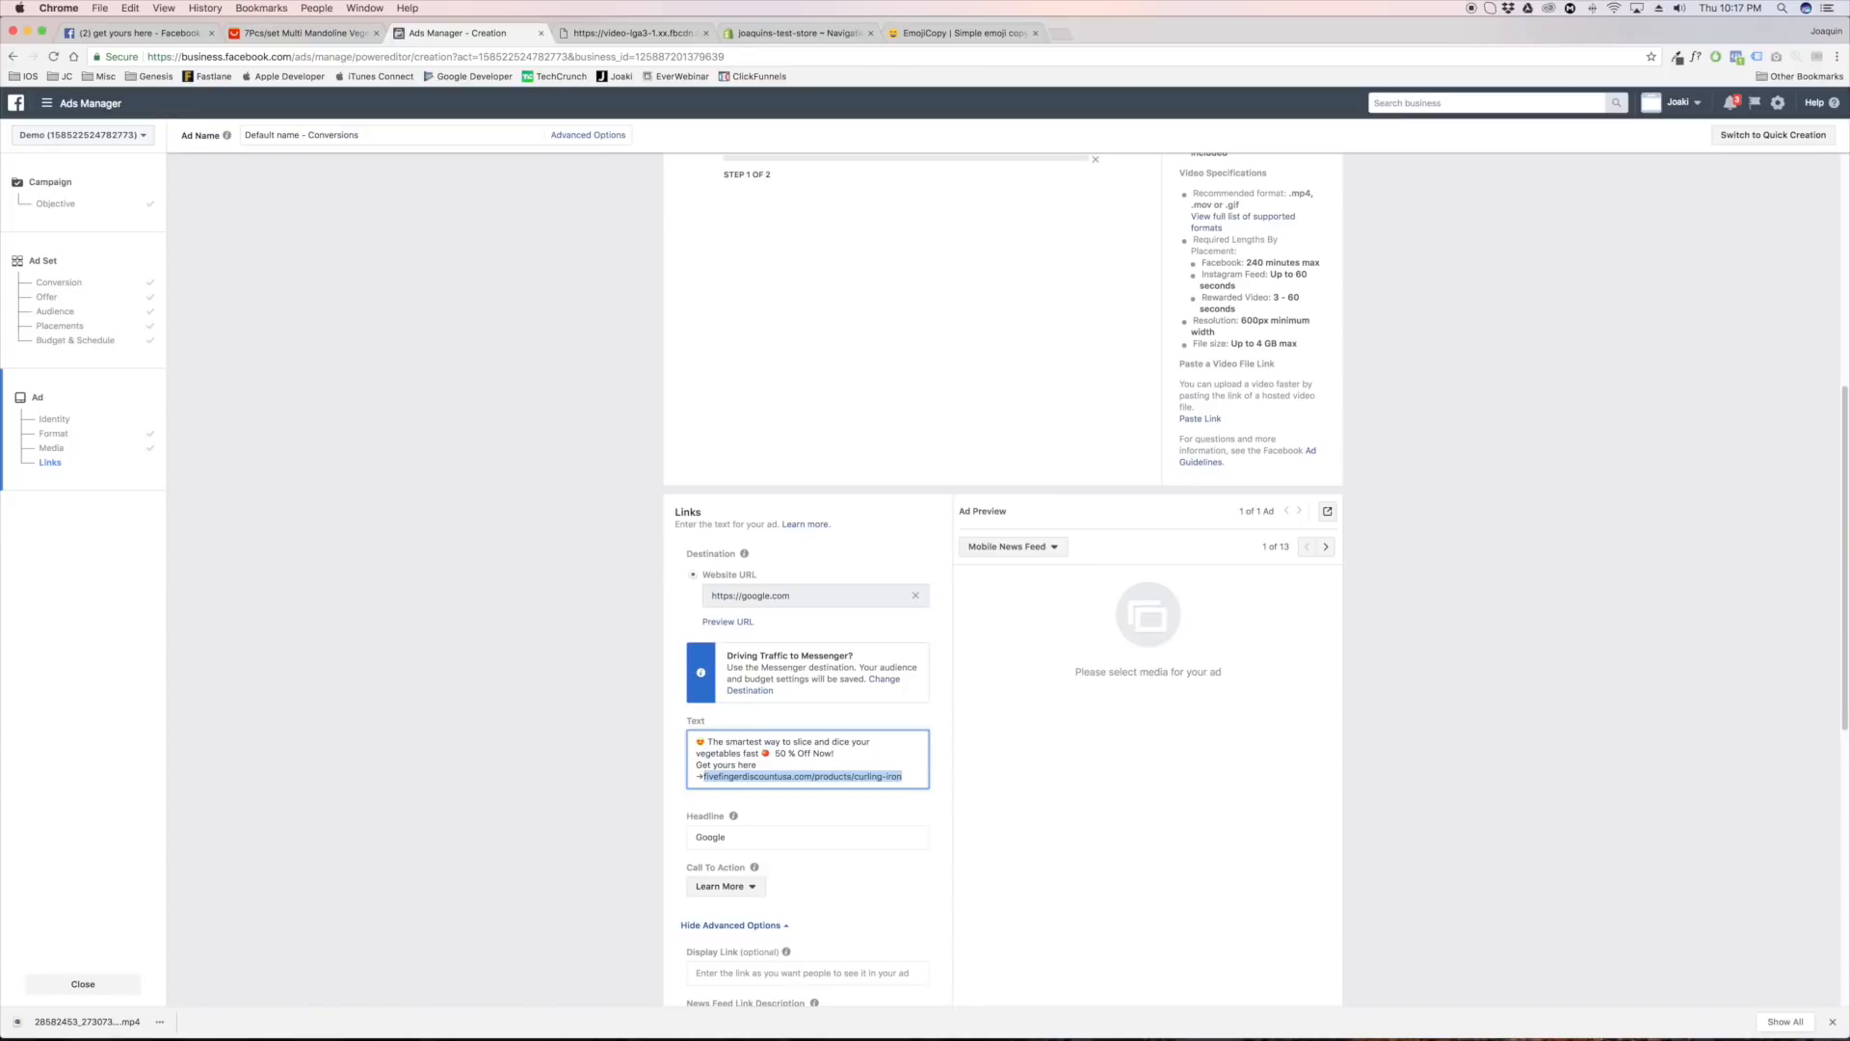
{"action": "type", "text": "joaquinsteststore"}
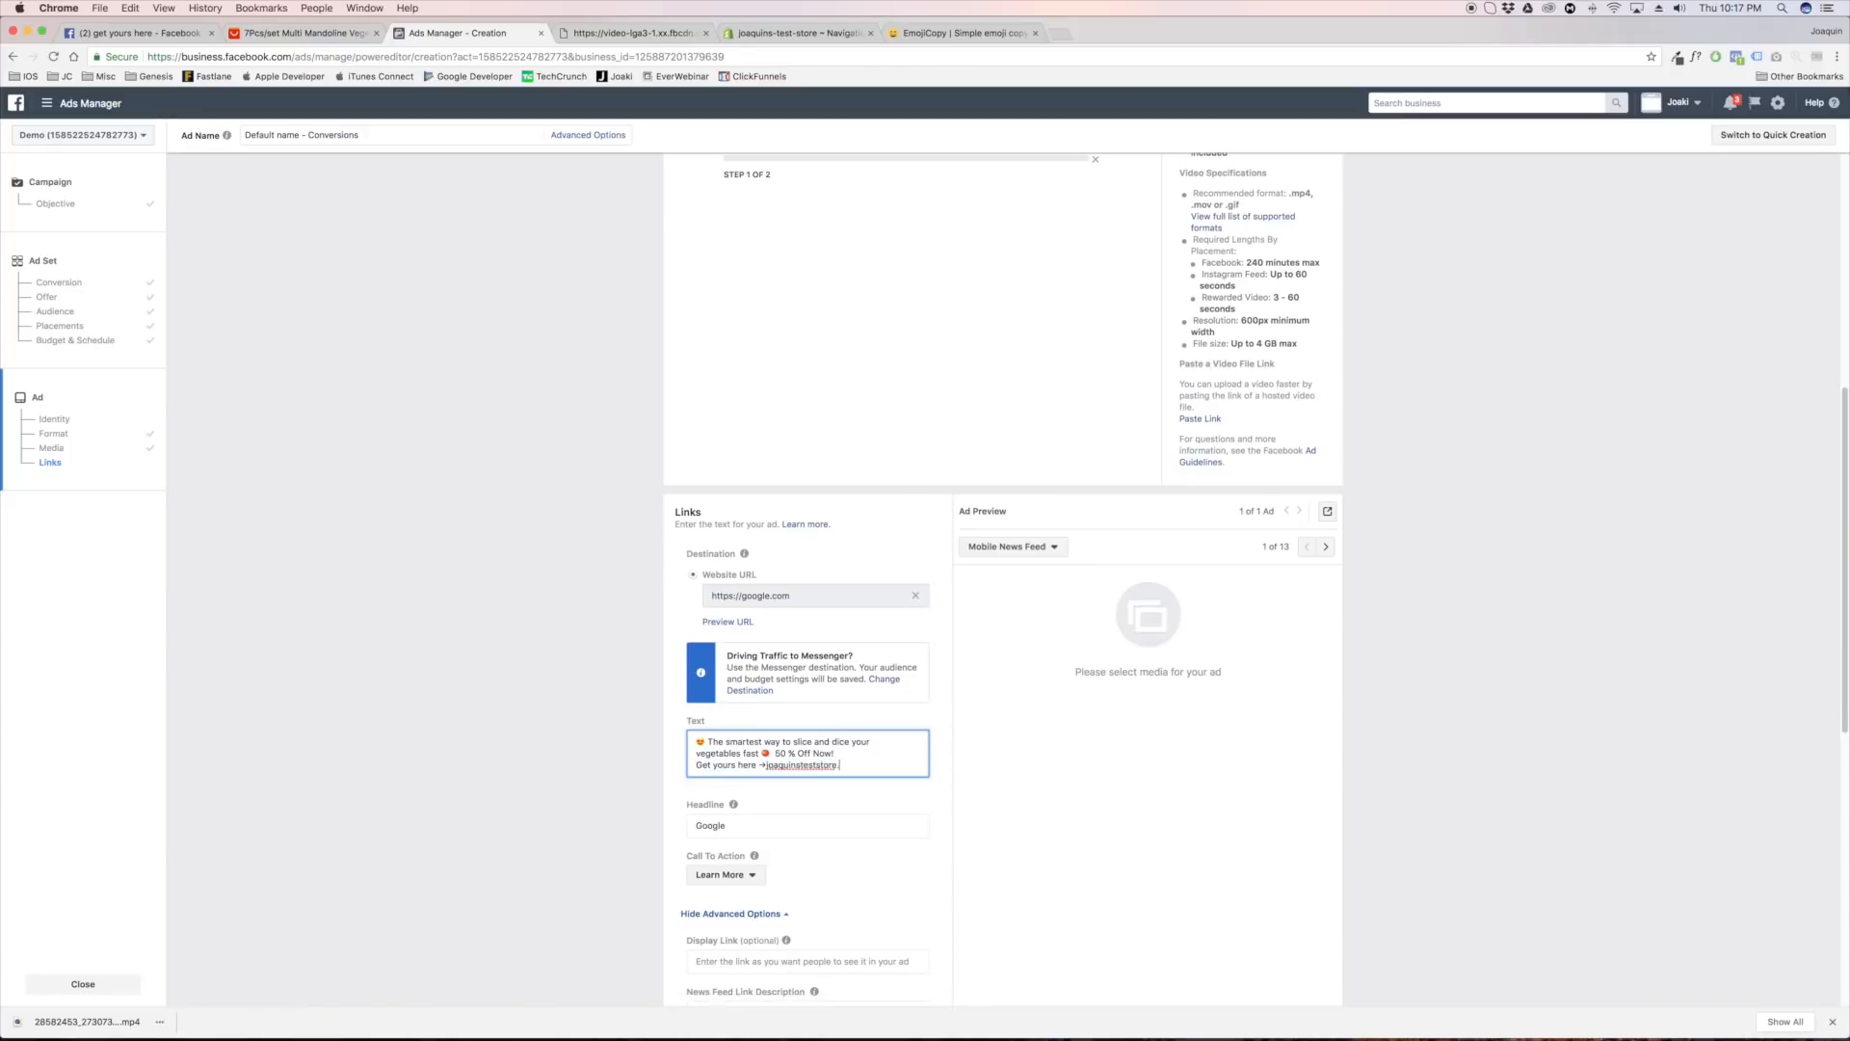
{"action": "type", "text": ".com//vegetable-slicer"}
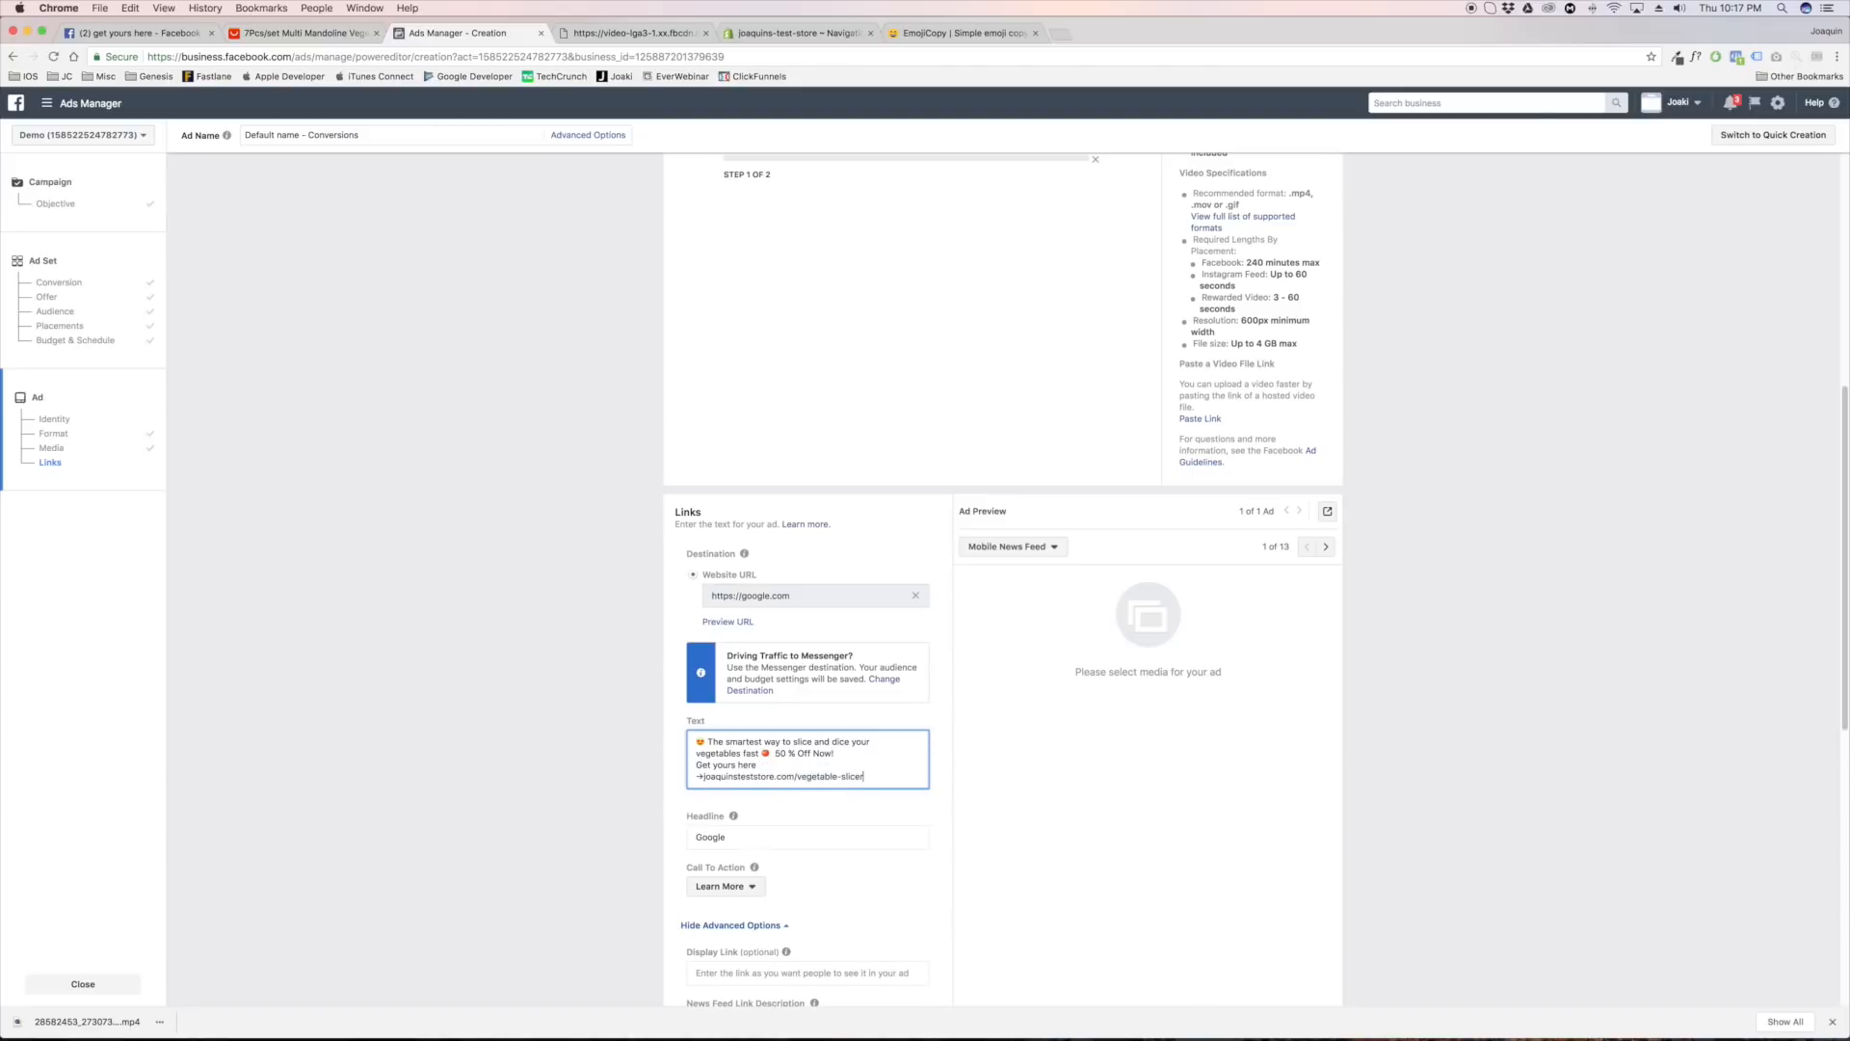
Check the video upload's progress and review the complete ad text
{"action": "scroll", "coordinate": [1166, 712], "scroll_direction": "up", "scroll_amount": 10}
{"action": "scroll", "coordinate": [1094, 704], "scroll_direction": "down", "scroll_amount": 3}
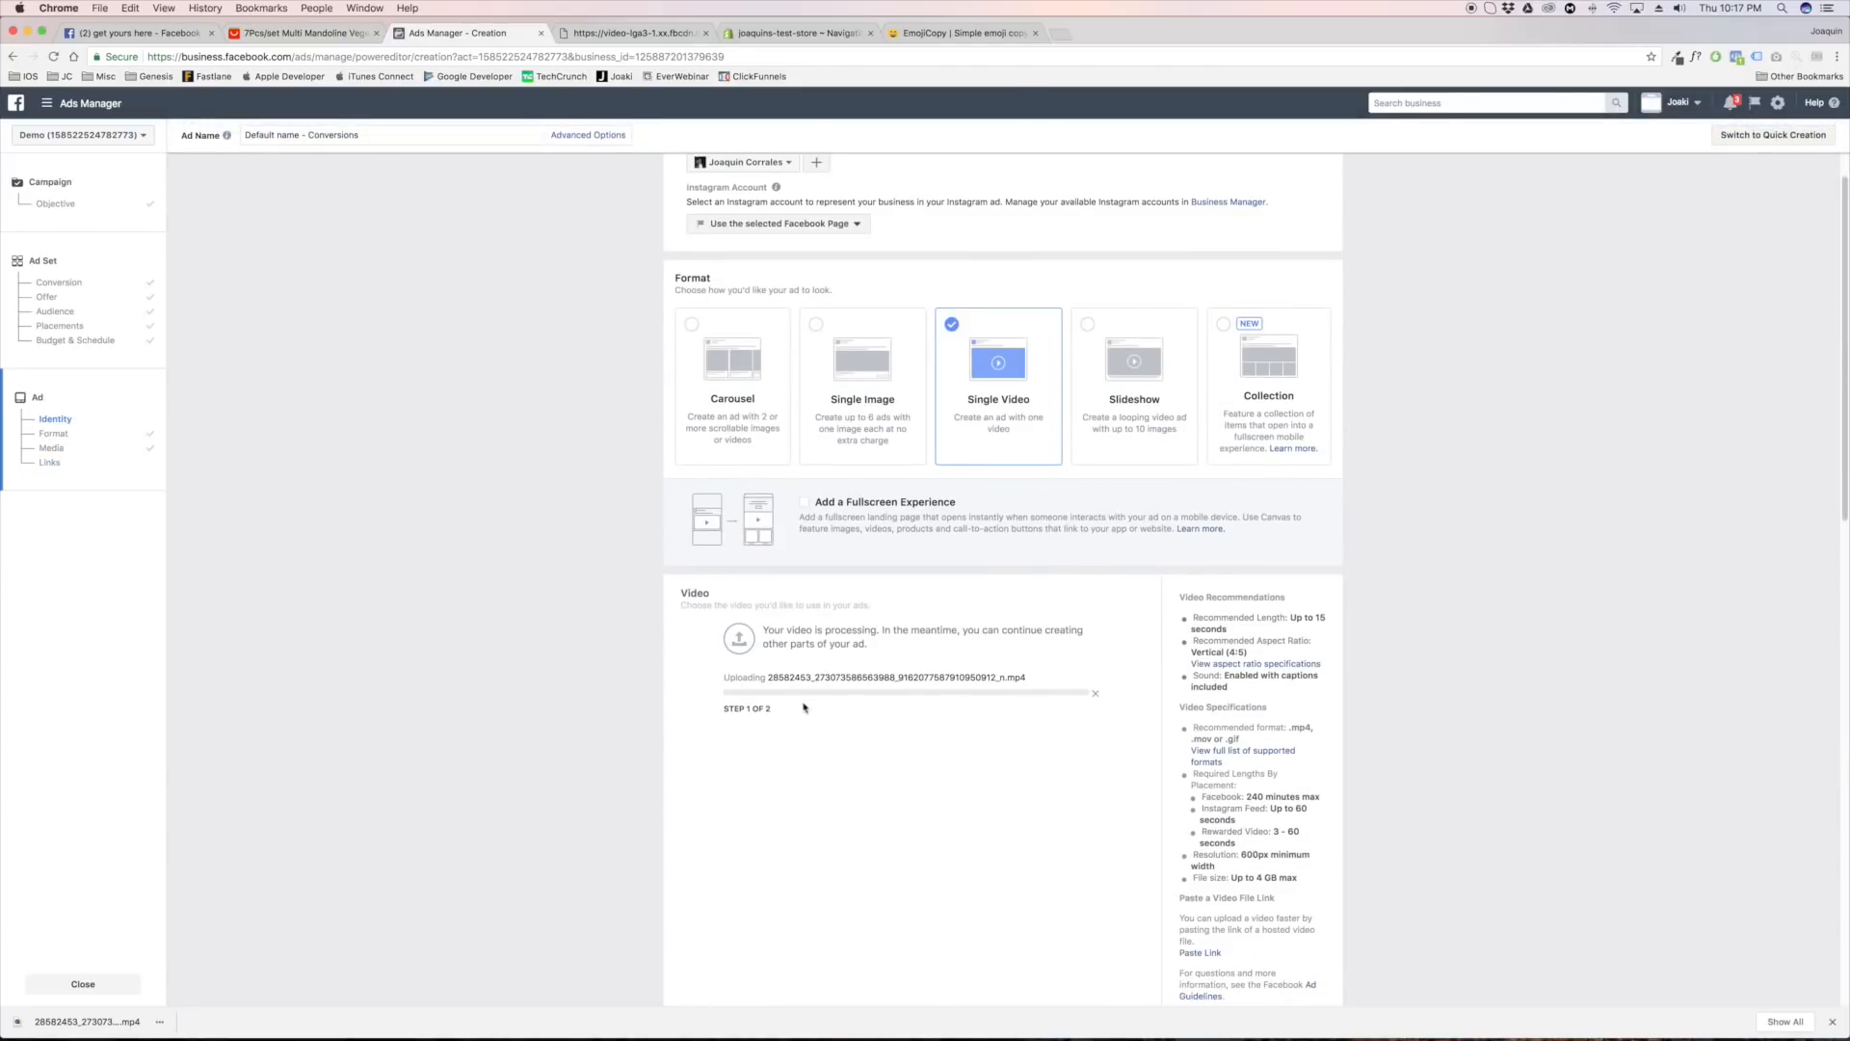
{"action": "scroll", "coordinate": [807, 707], "scroll_direction": "down", "scroll_amount": 6}
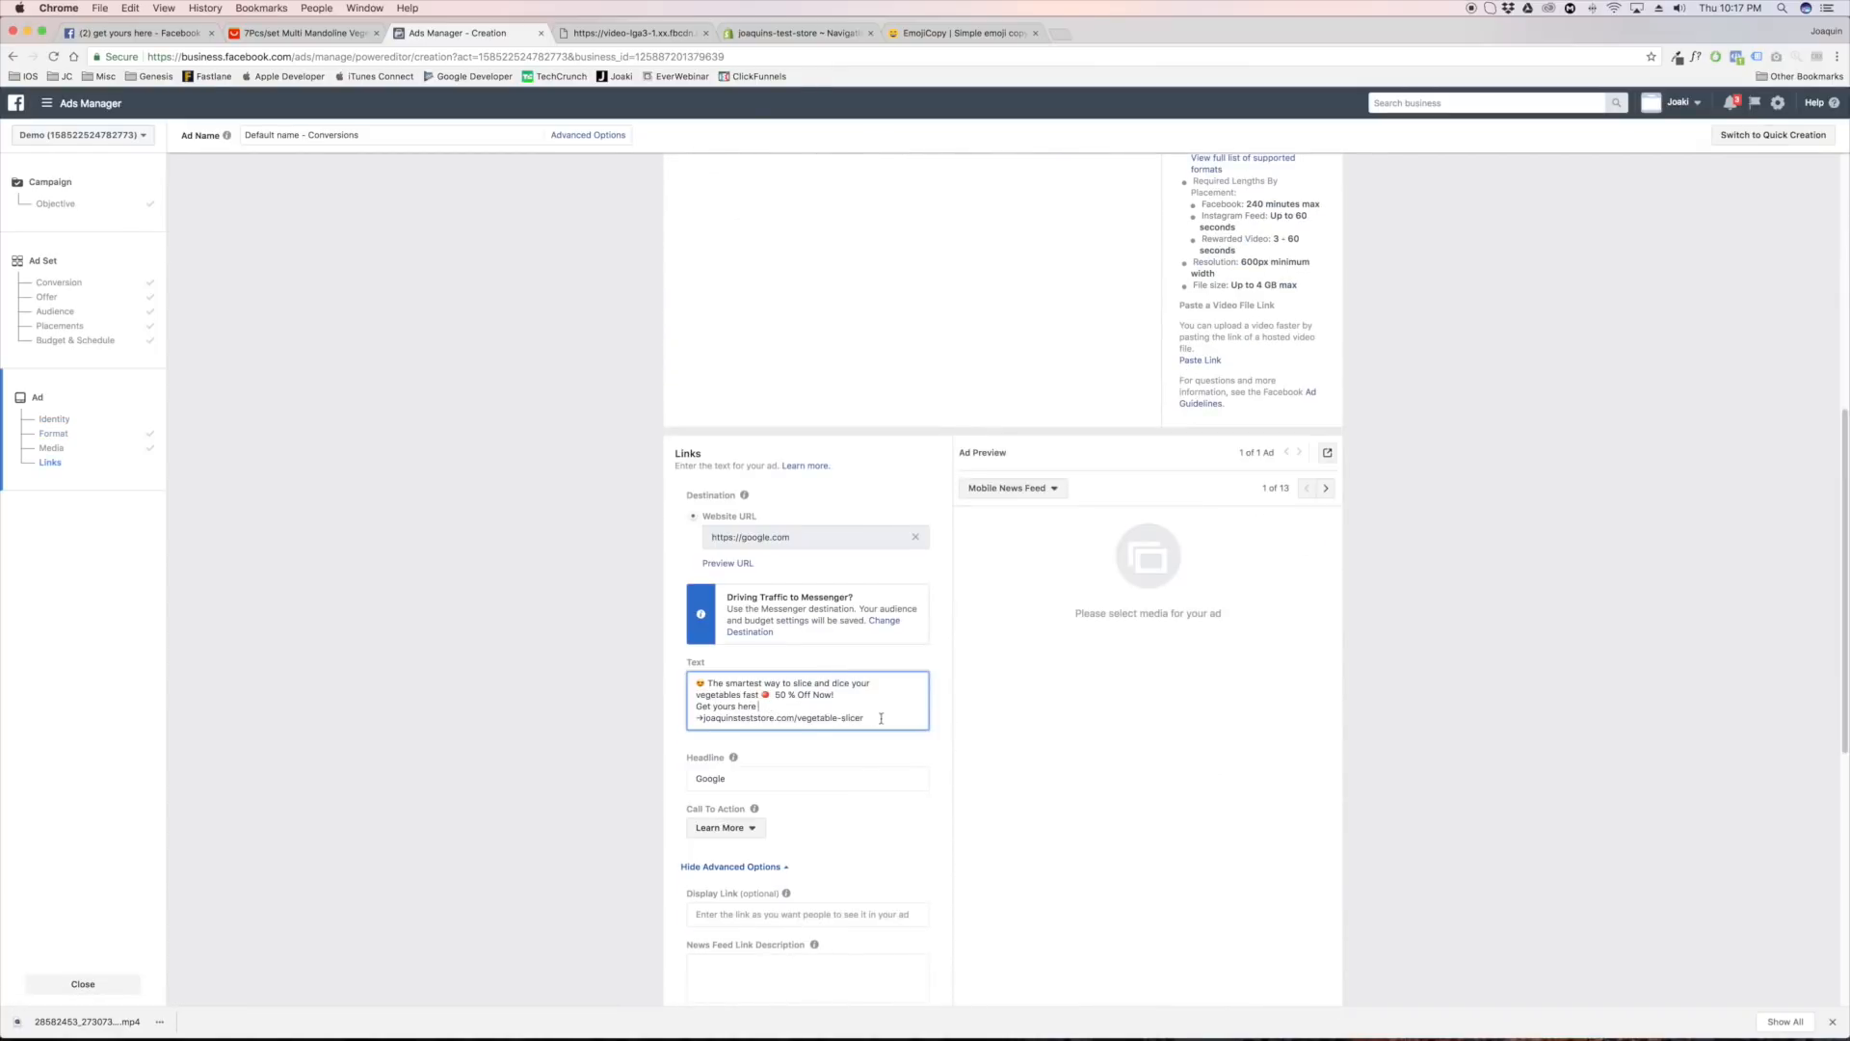
{"action": "left_click_drag", "start_coordinate": [881, 718], "coordinate": [651, 669]}
{"action": "left_click", "coordinate": [569, 648]}
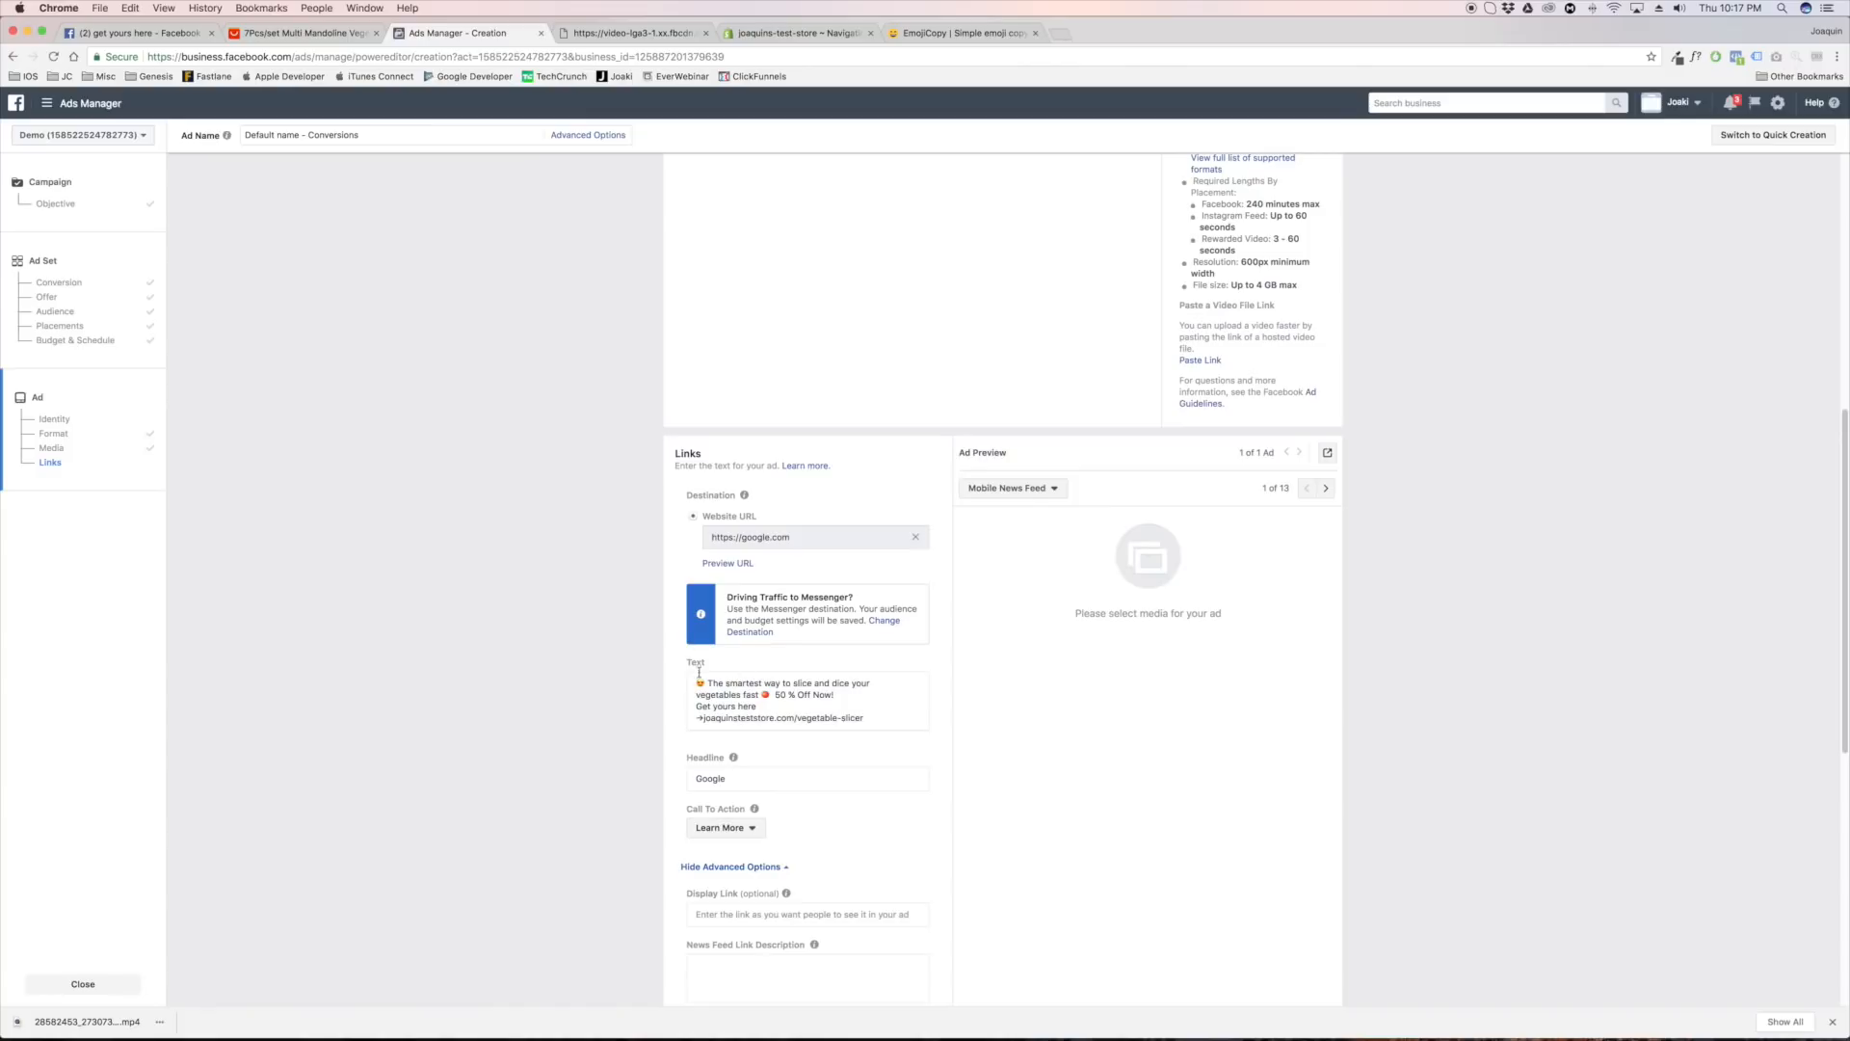
Switch to Facebook to examine the curling iron post's headline, description, call to action and engagement, then return to Ads Manager
{"action": "left_click", "coordinate": [134, 33]}
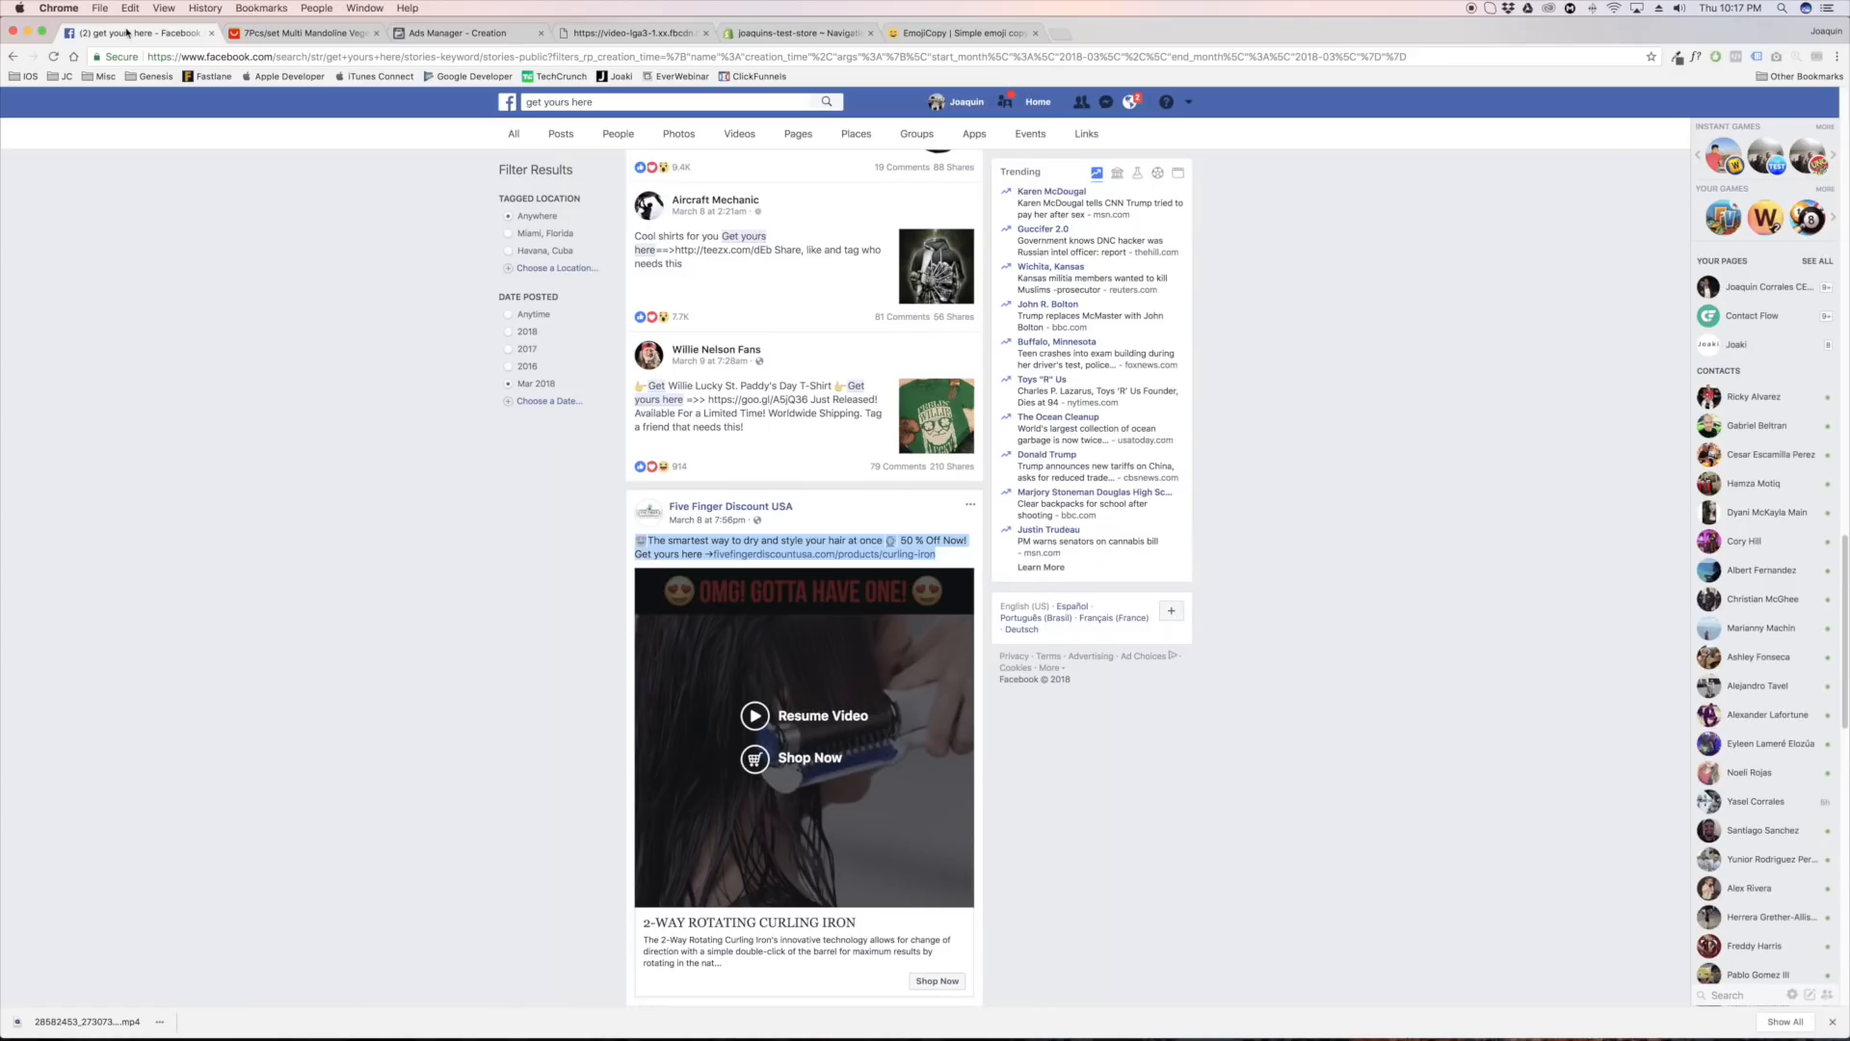
{"action": "scroll", "coordinate": [638, 316], "scroll_direction": "down", "scroll_amount": 4}
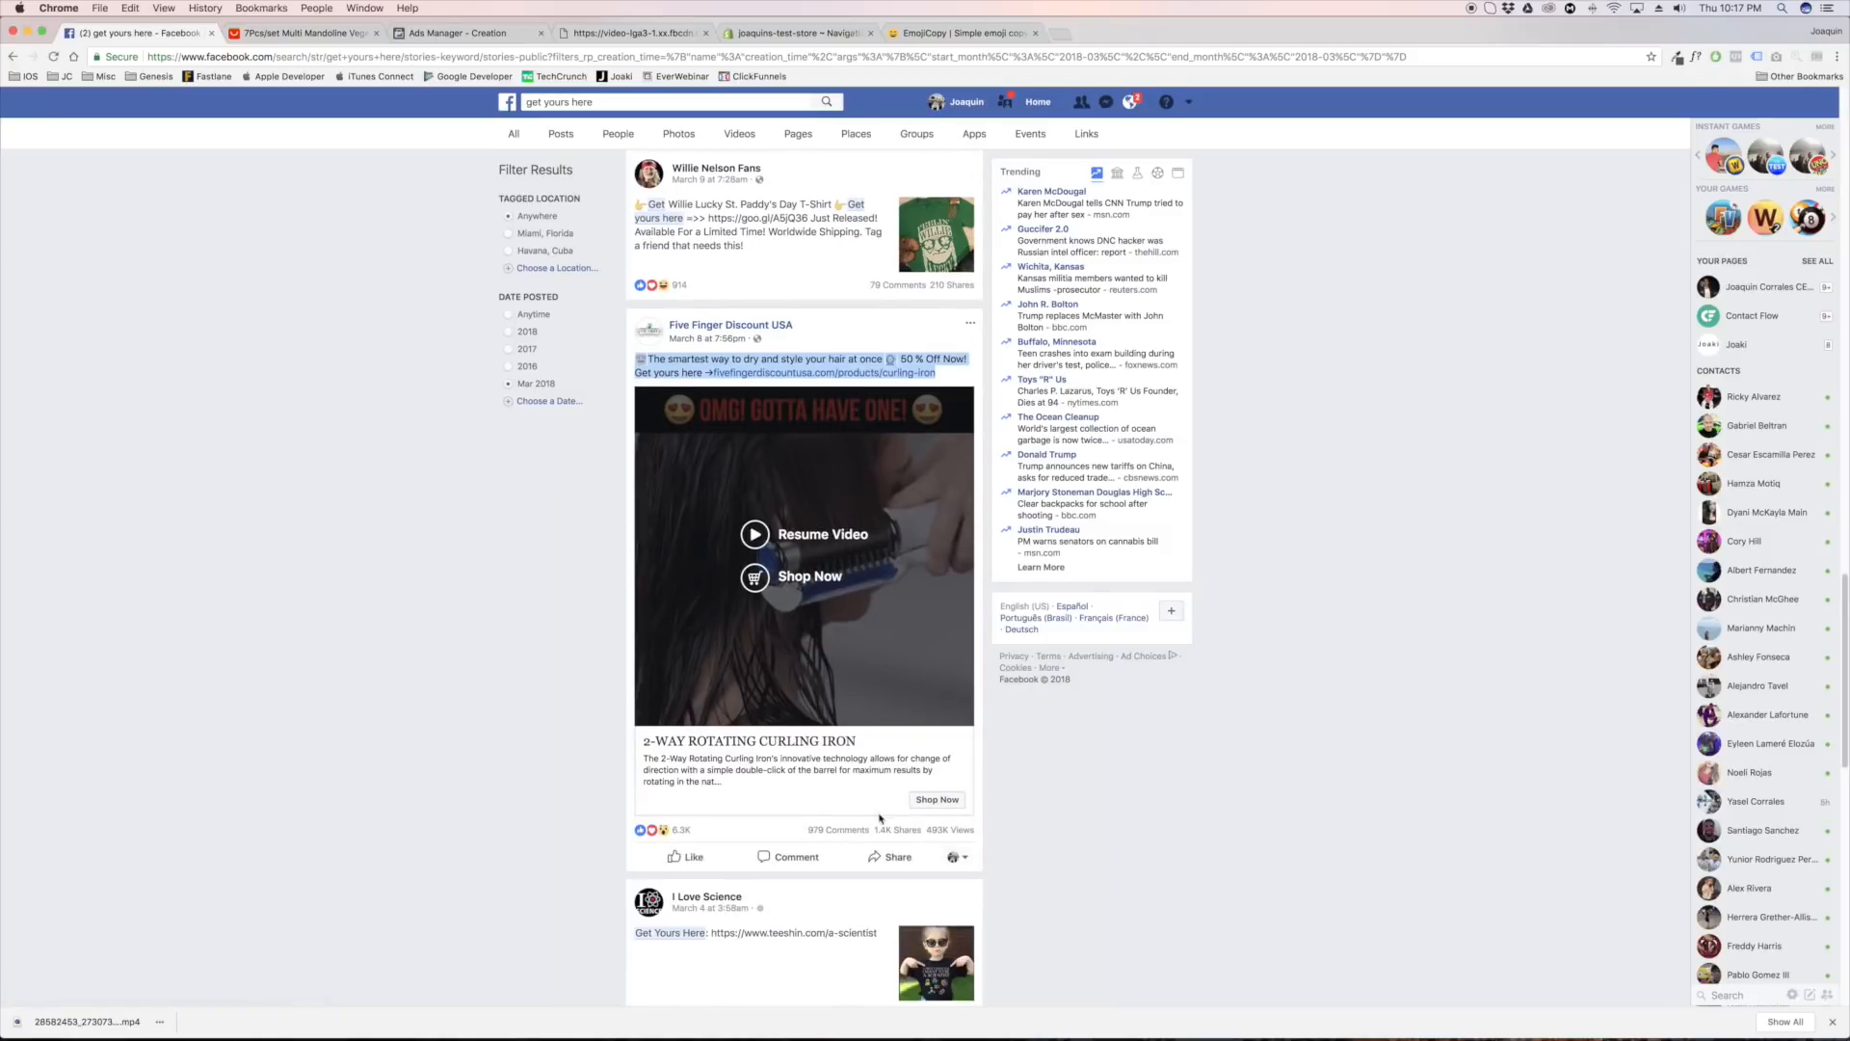
{"action": "mouse_move", "coordinate": [918, 839]}
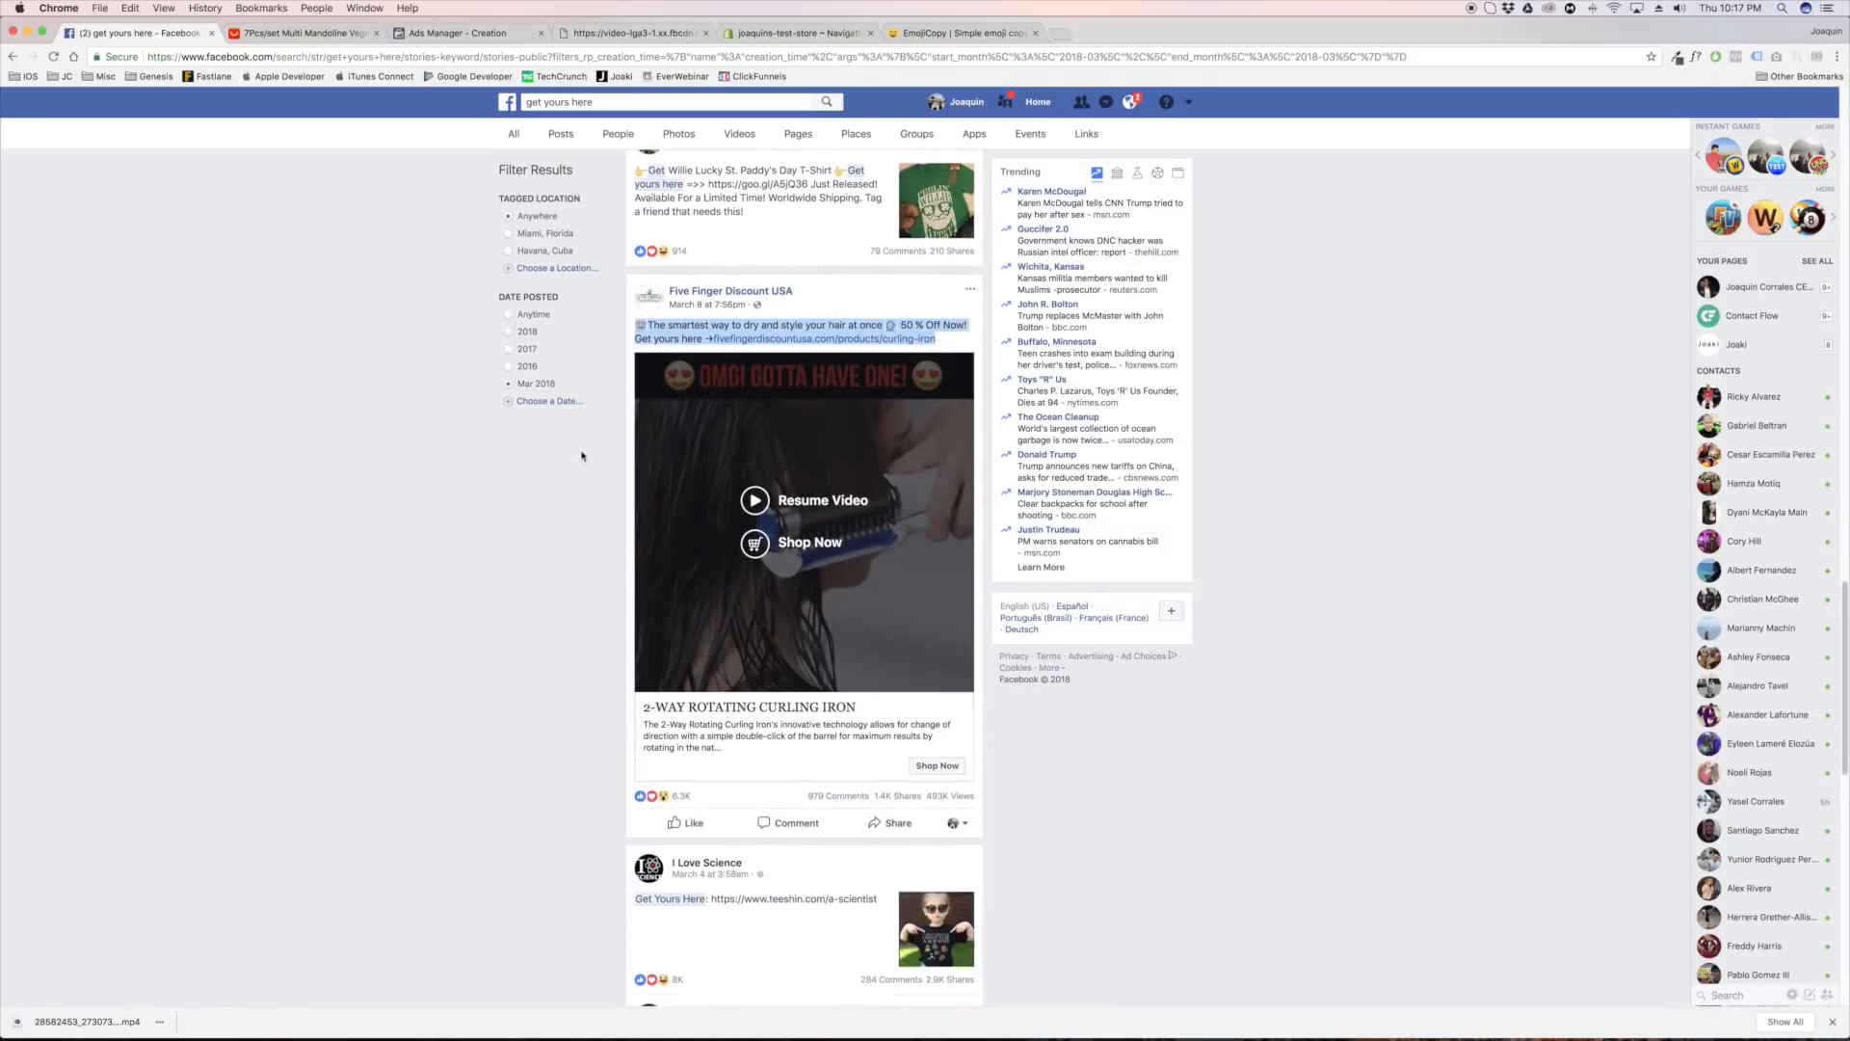
{"action": "scroll", "coordinate": [617, 463], "scroll_direction": "down", "scroll_amount": 1}
{"action": "left_click", "coordinate": [452, 34]}
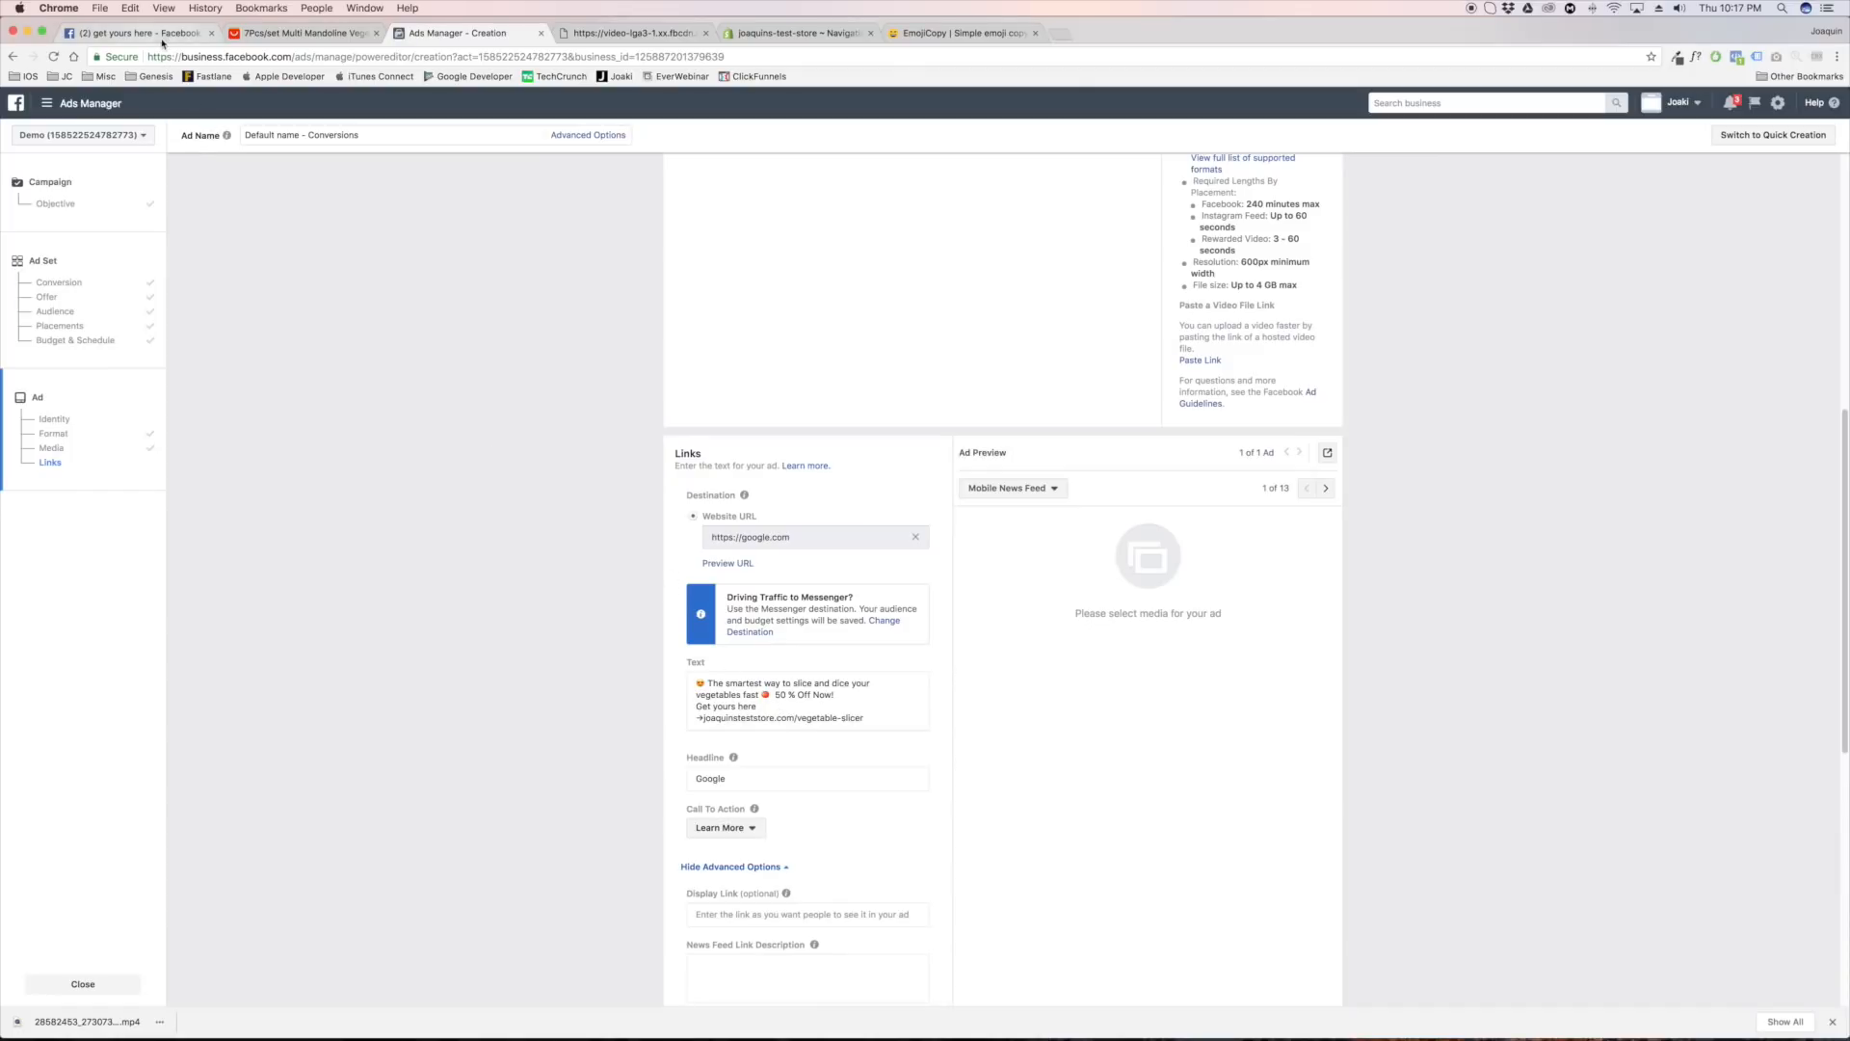
Compare the curling iron post on Facebook with the ad setup, check the video's encoding progress, and look at the AliExpress product title
{"action": "left_click", "coordinate": [135, 33]}
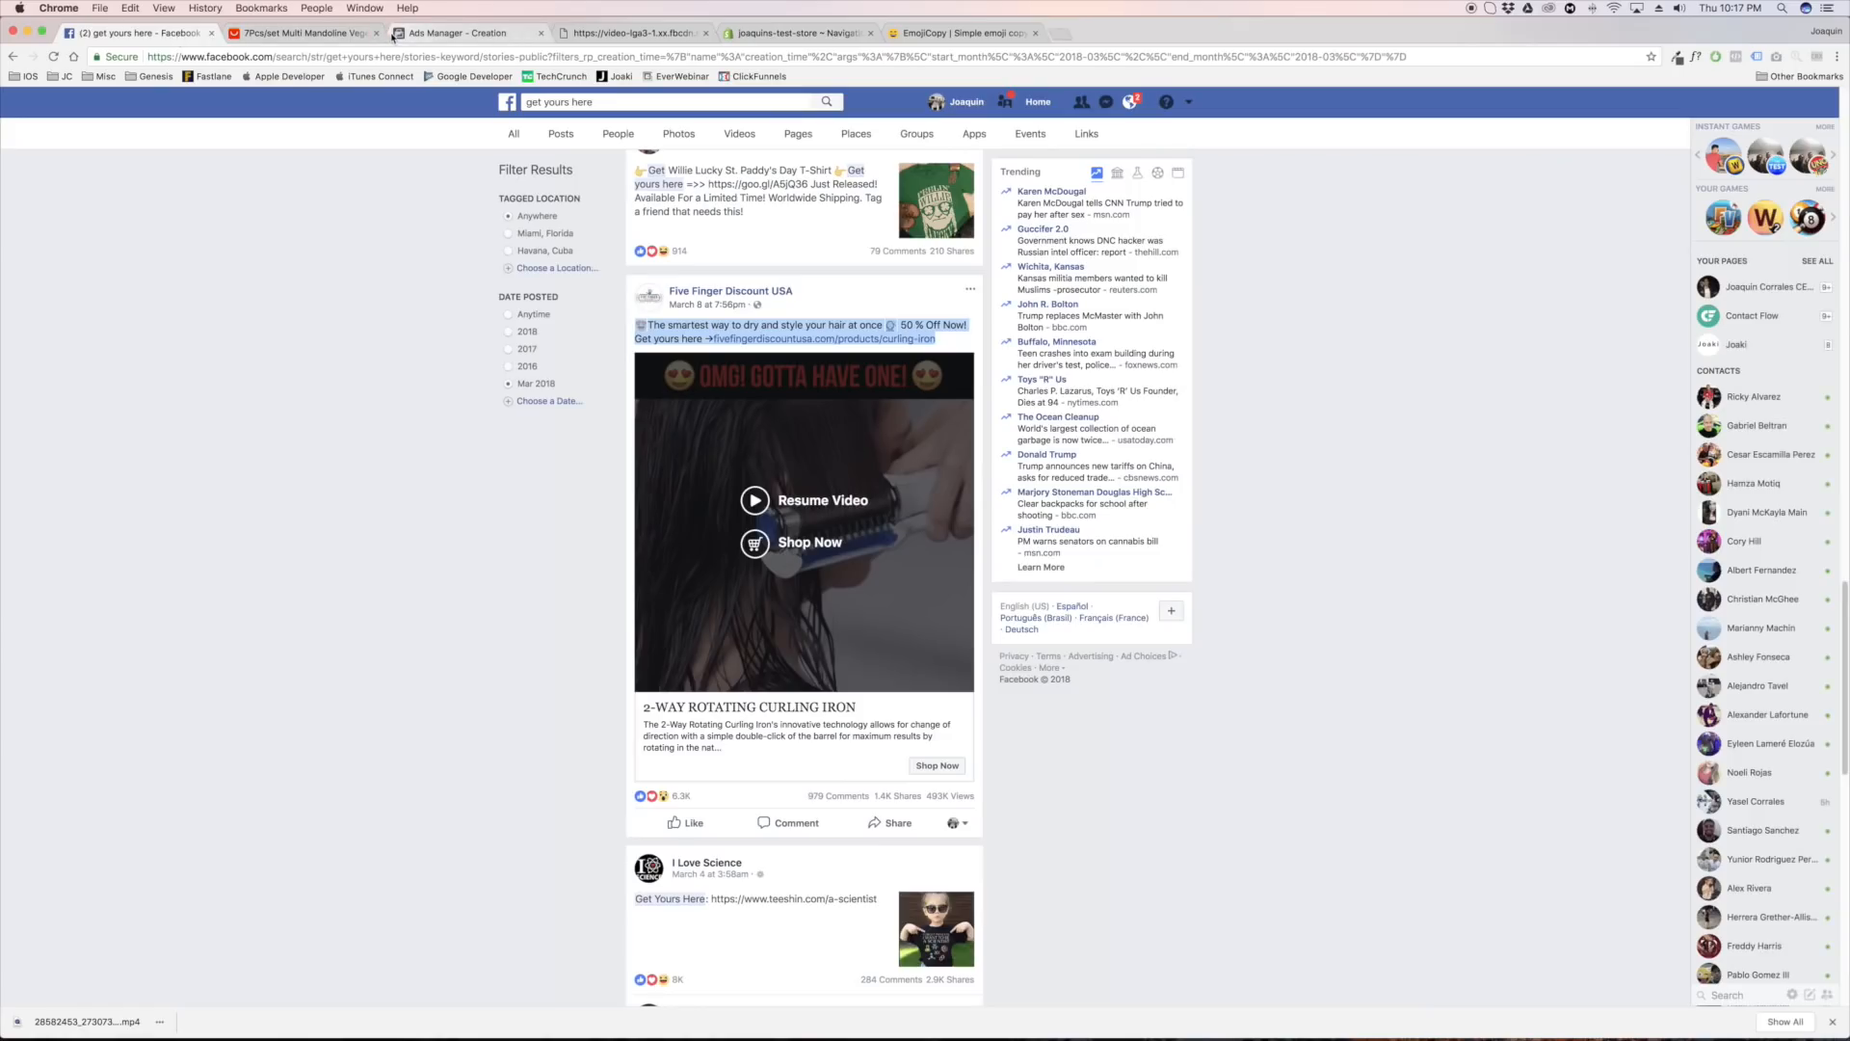
{"action": "left_click", "coordinate": [446, 36]}
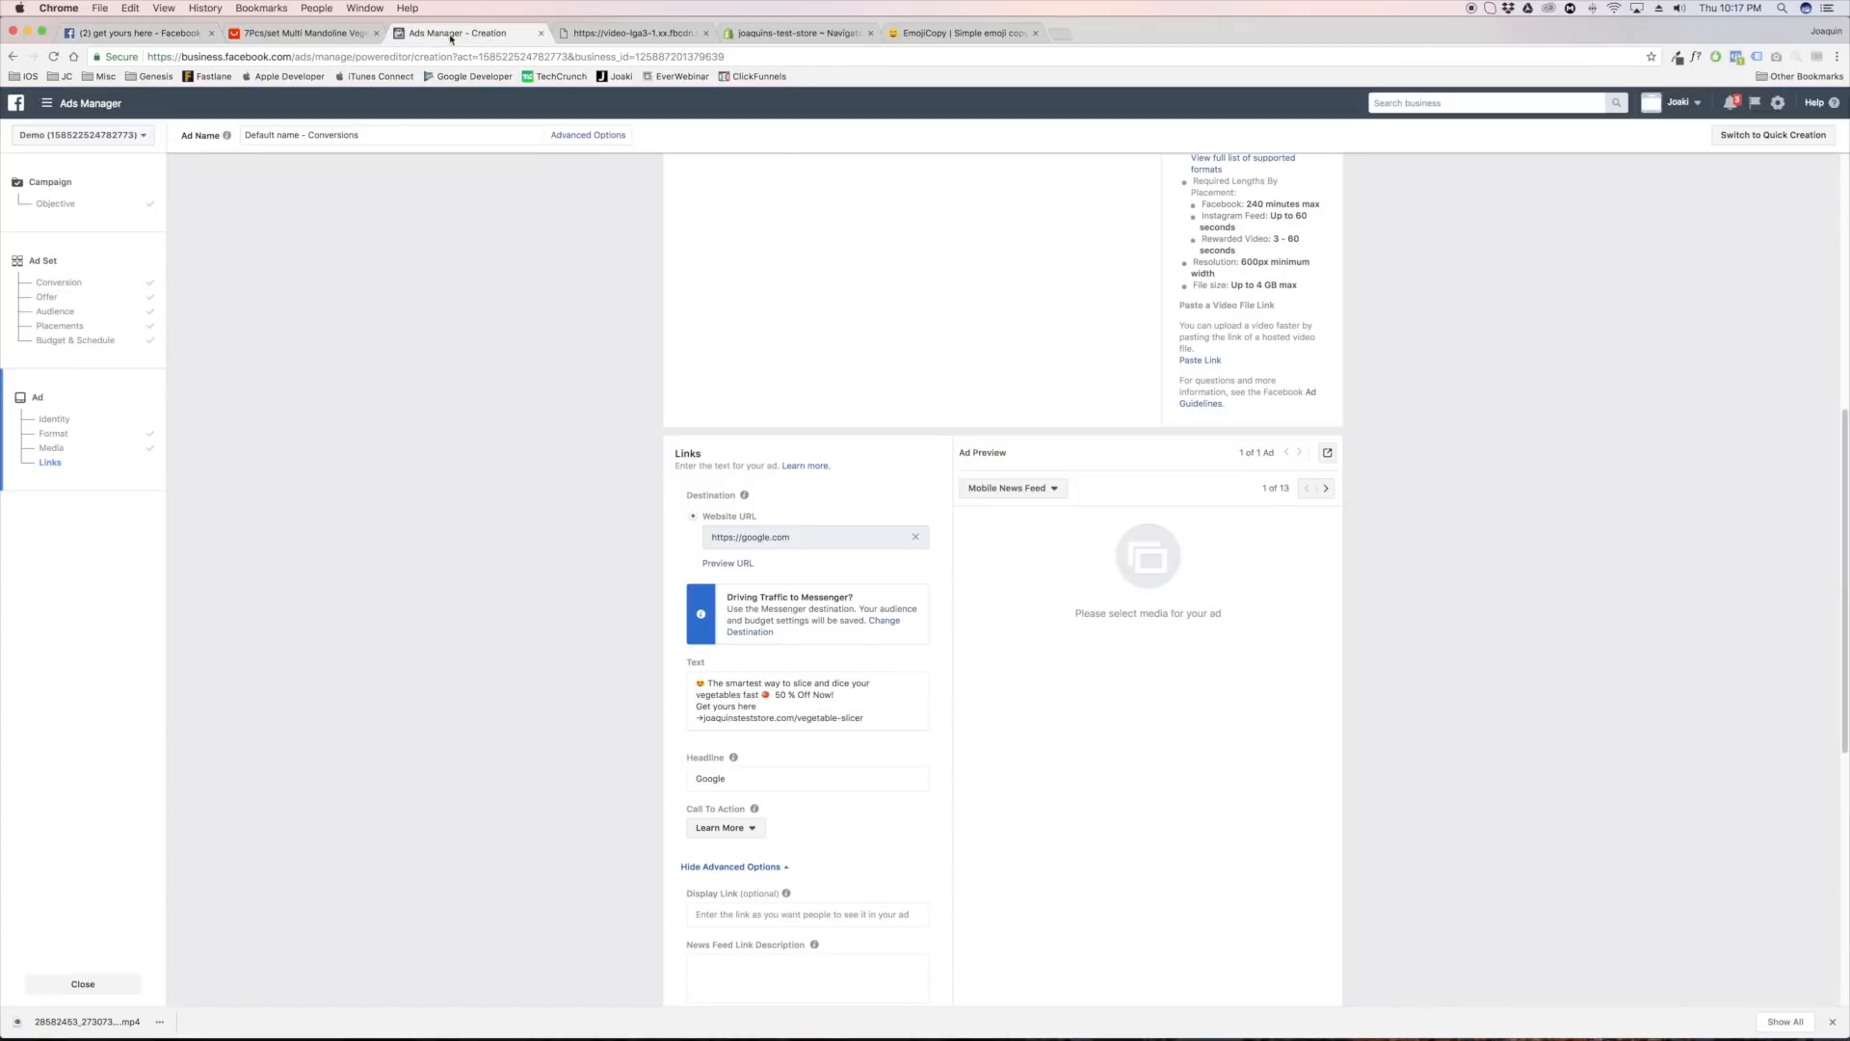
{"action": "scroll", "coordinate": [626, 520], "scroll_direction": "up", "scroll_amount": 5}
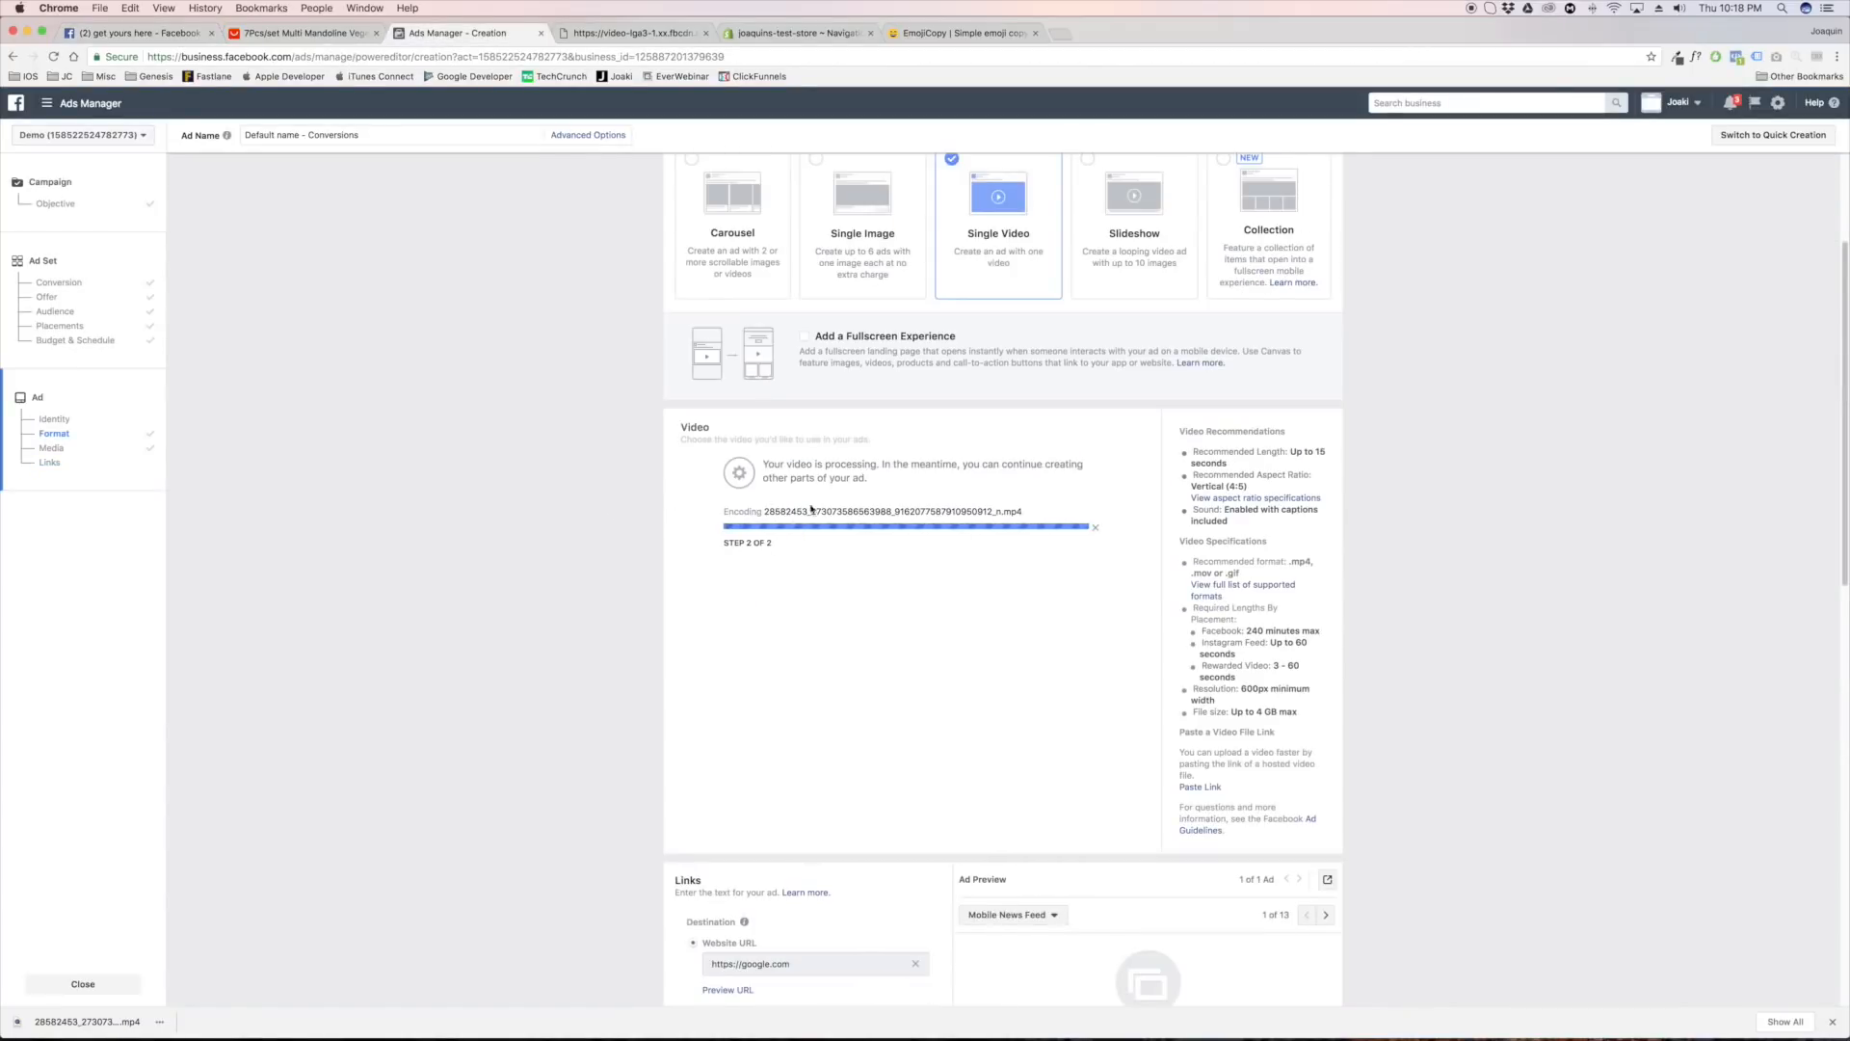
{"action": "scroll", "coordinate": [796, 533], "scroll_direction": "down", "scroll_amount": 6}
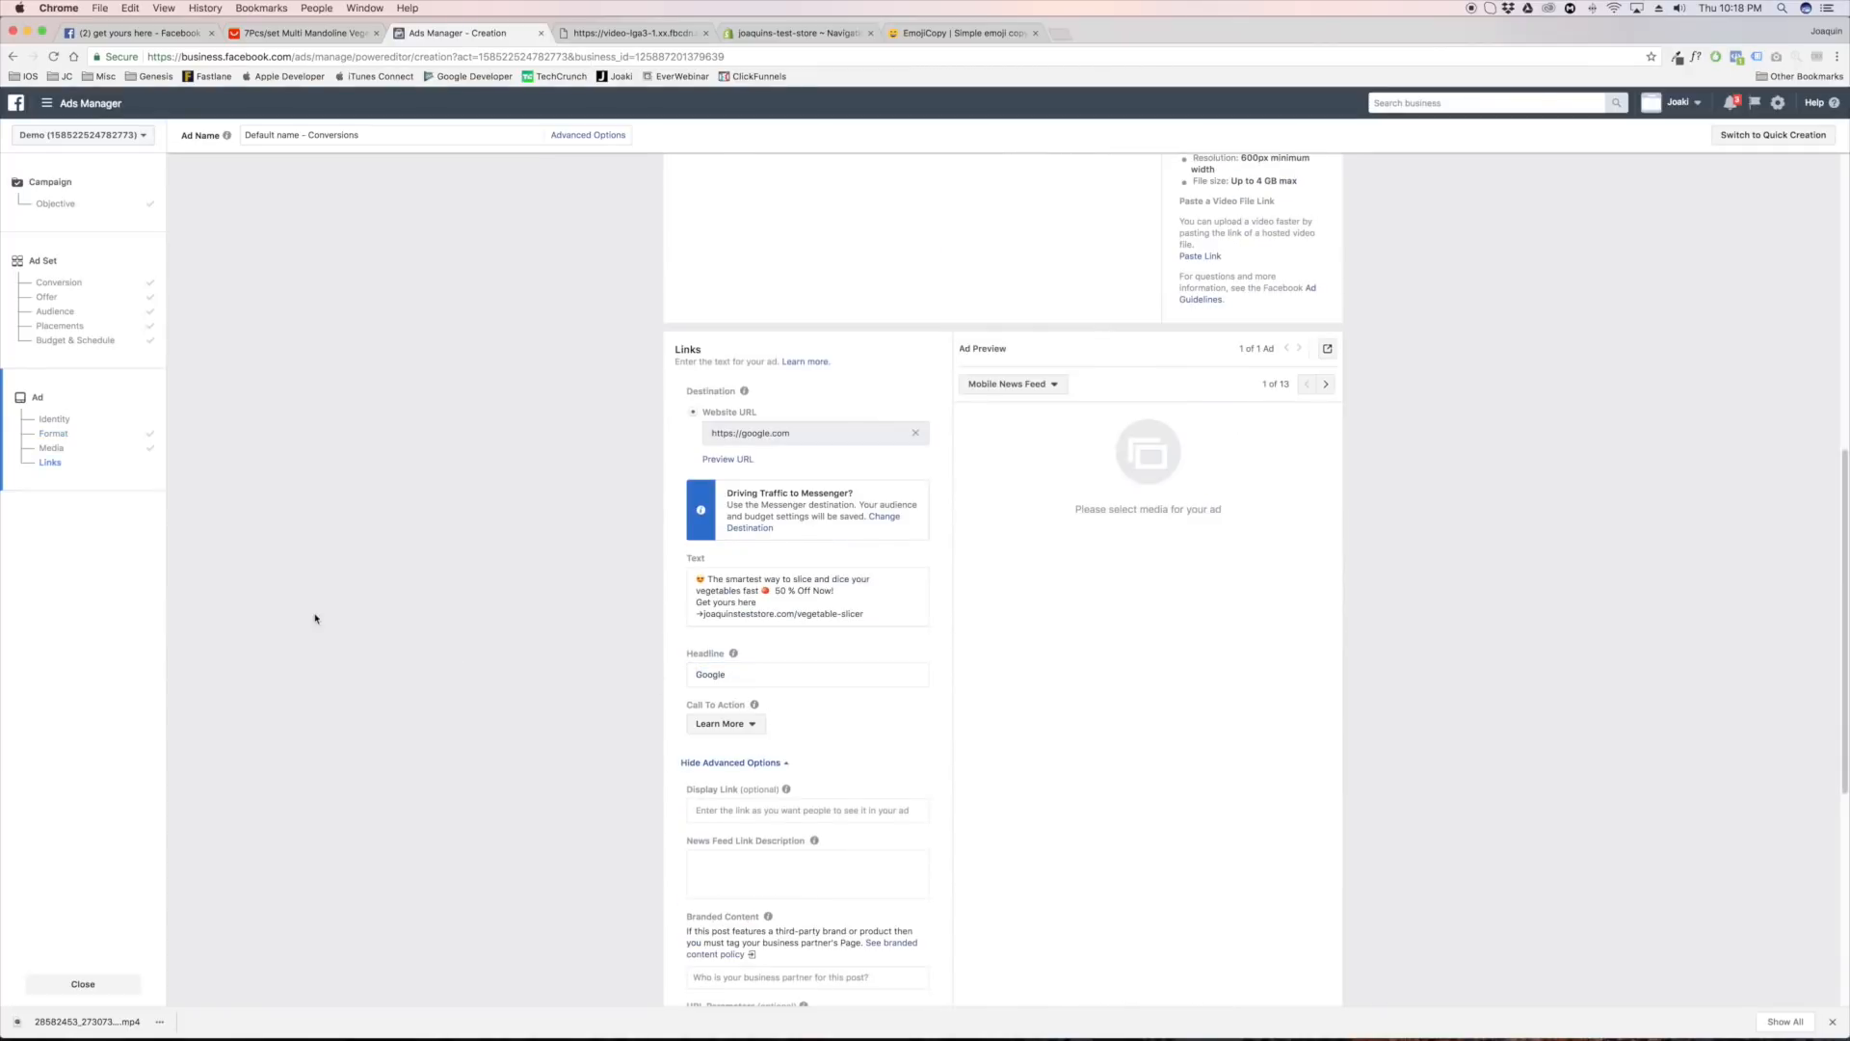
{"action": "left_click", "coordinate": [114, 34]}
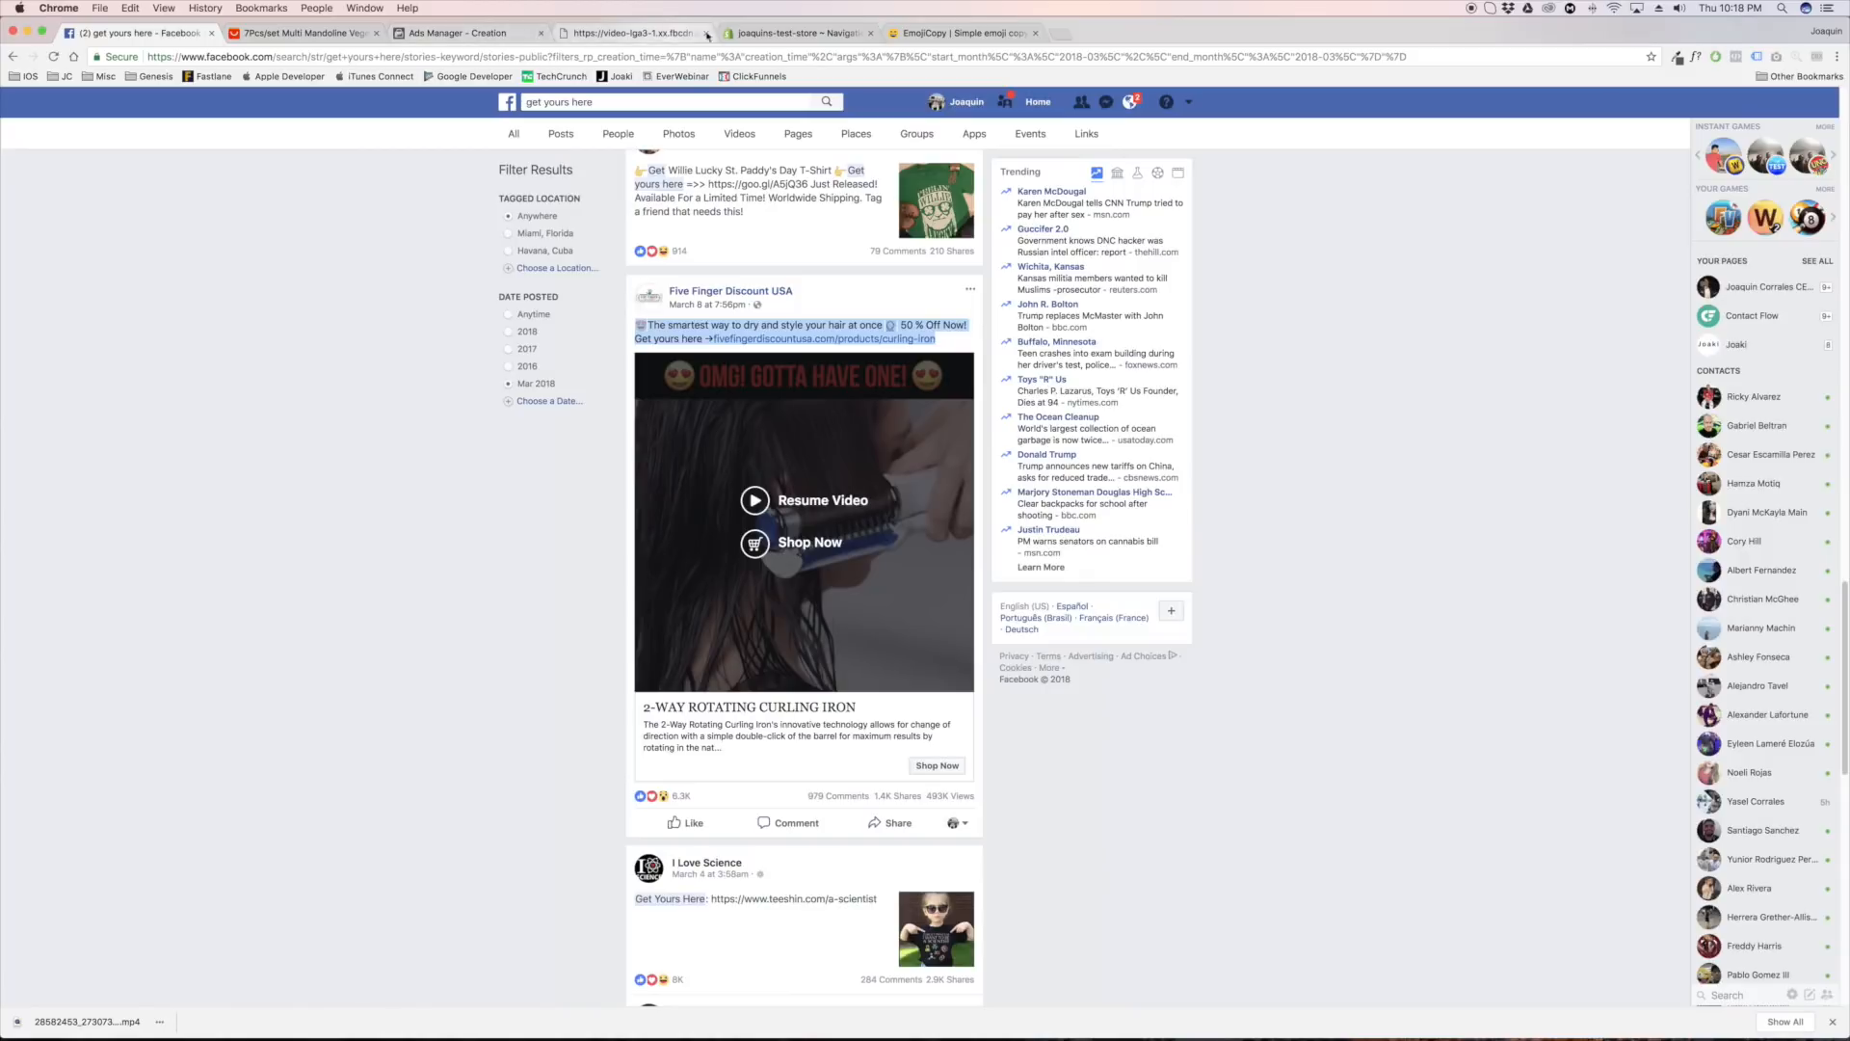
{"action": "left_click", "coordinate": [318, 34]}
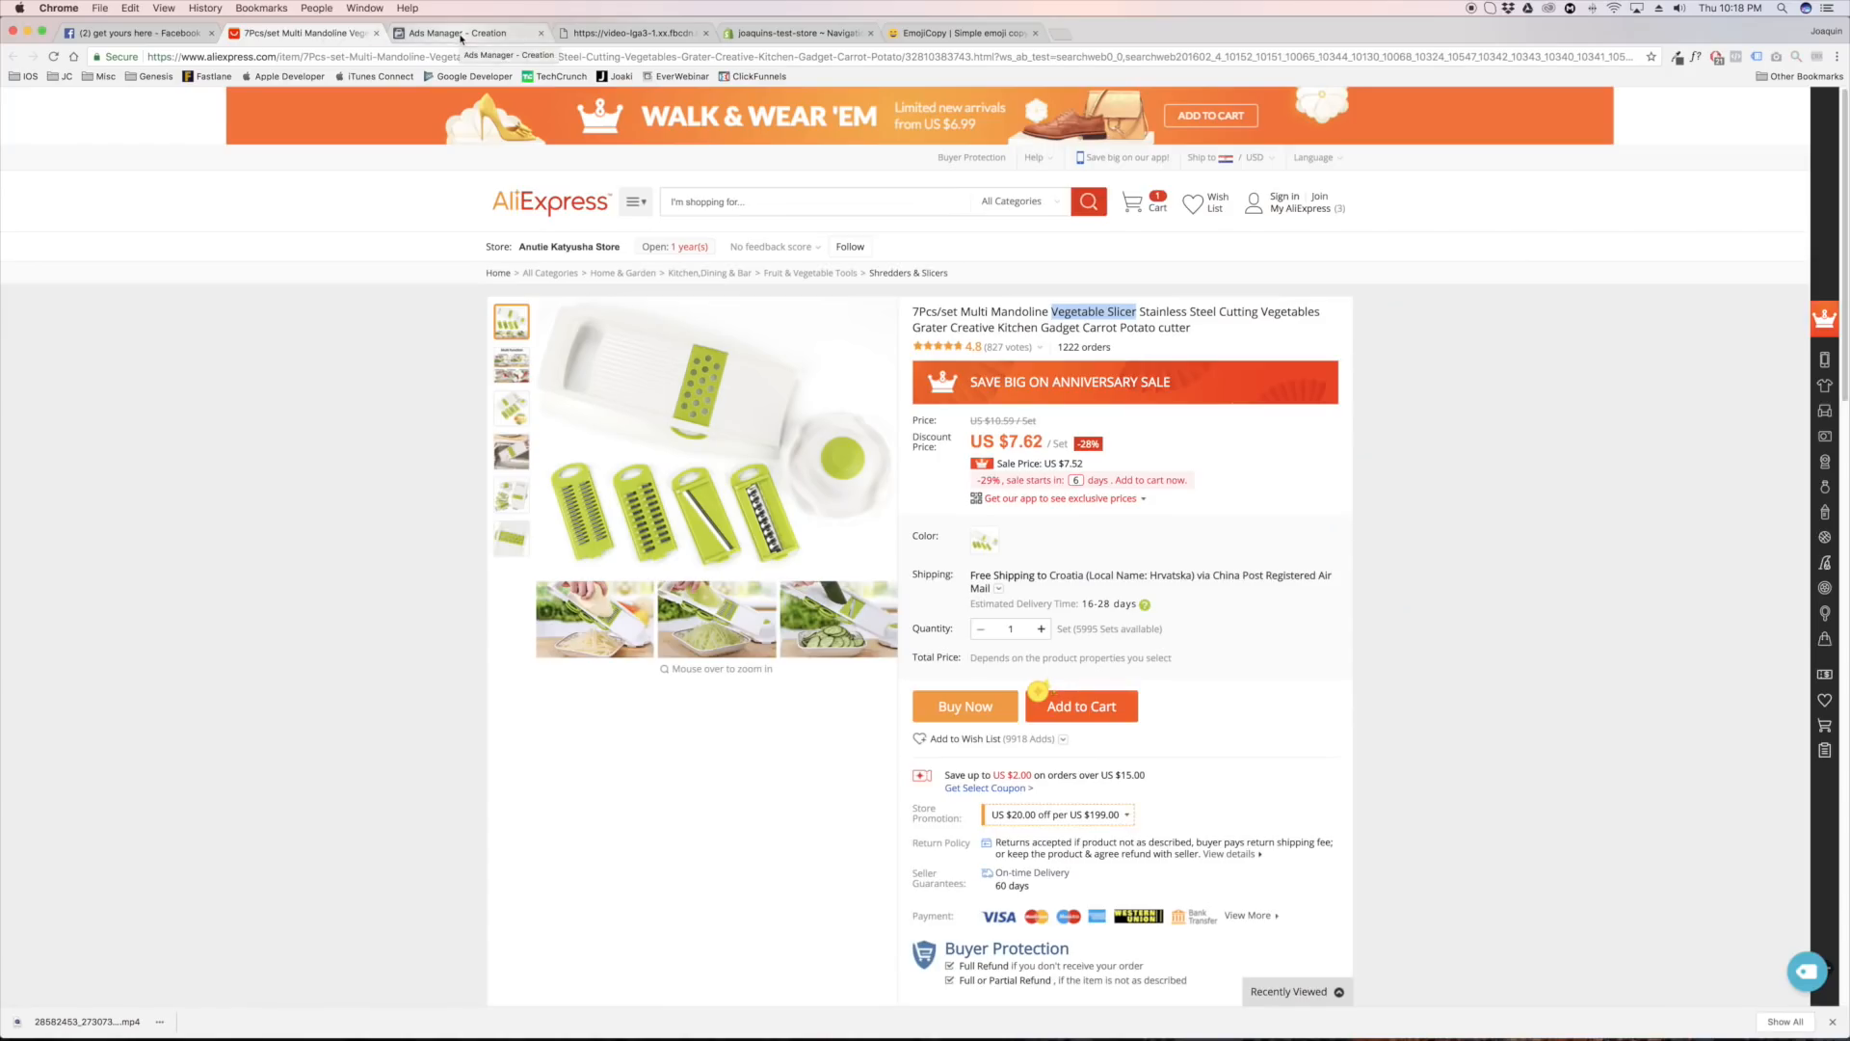
Return to Ads Manager and switch the ad preview to Desktop News Feed
{"action": "left_click", "coordinate": [461, 37]}
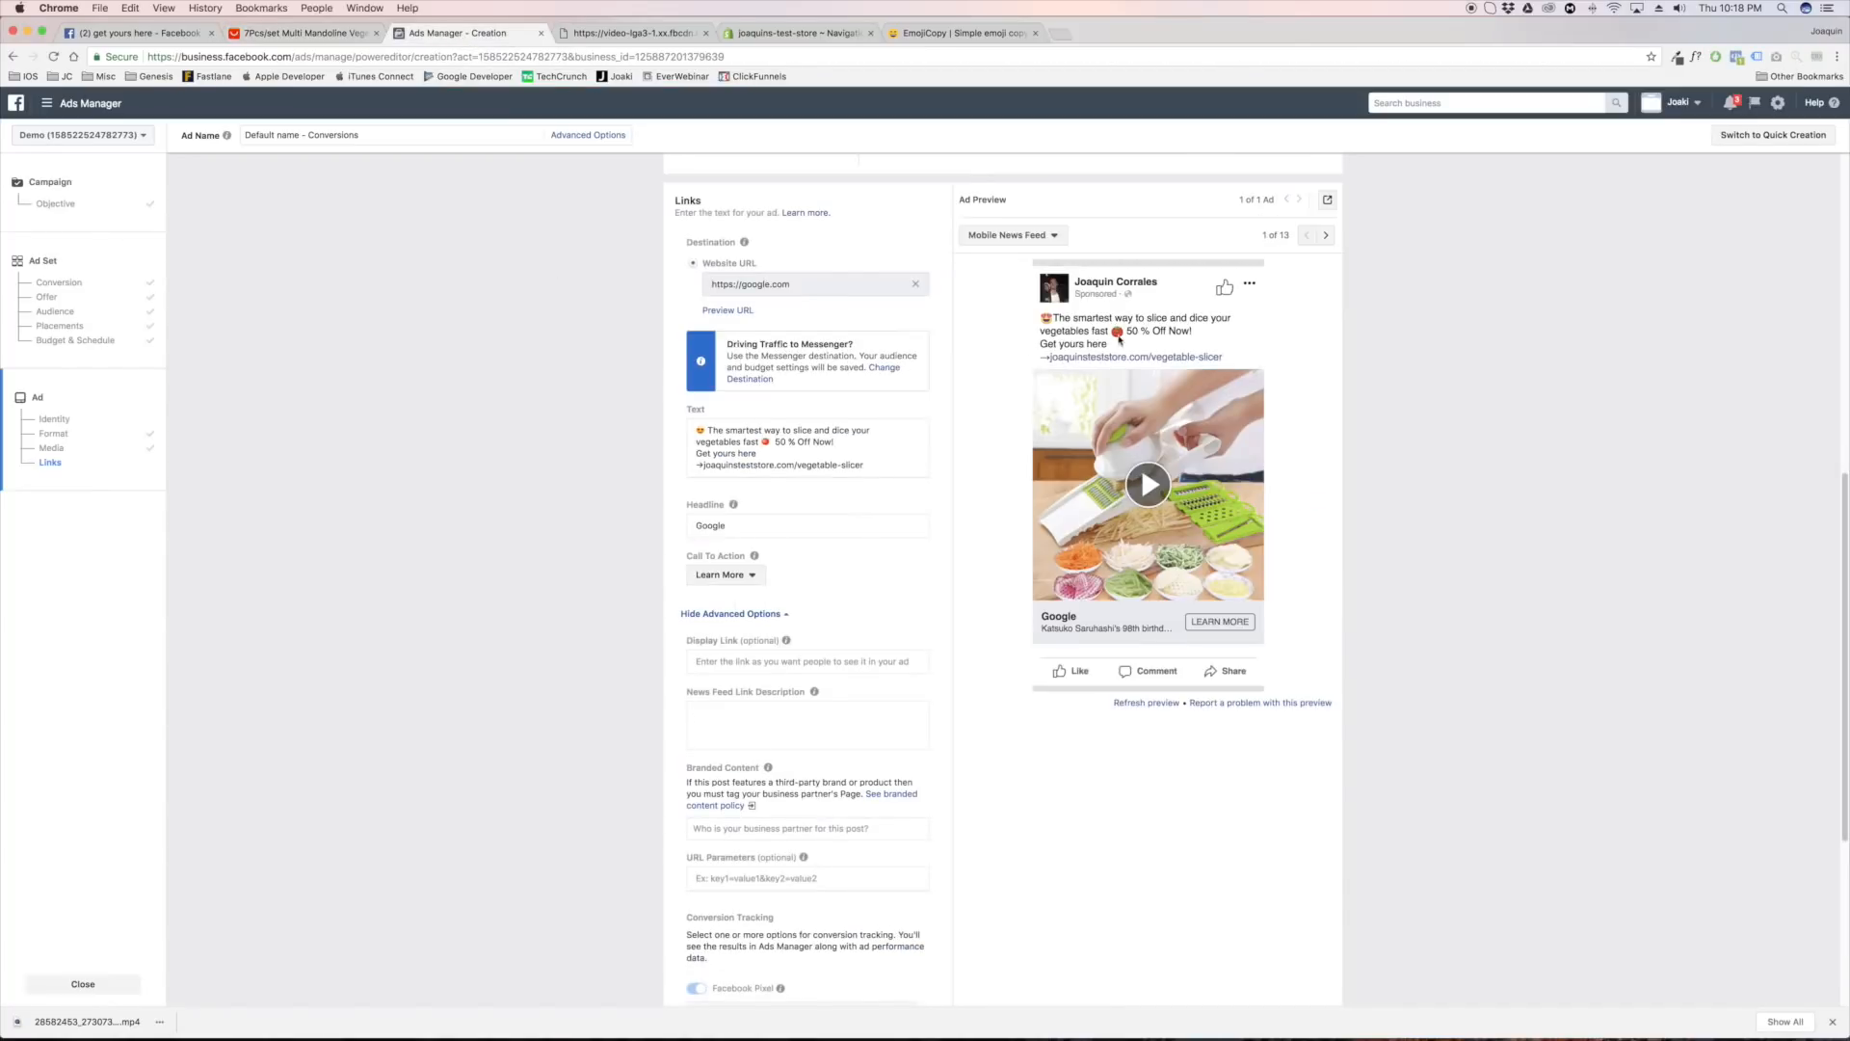
{"action": "left_click", "coordinate": [987, 237]}
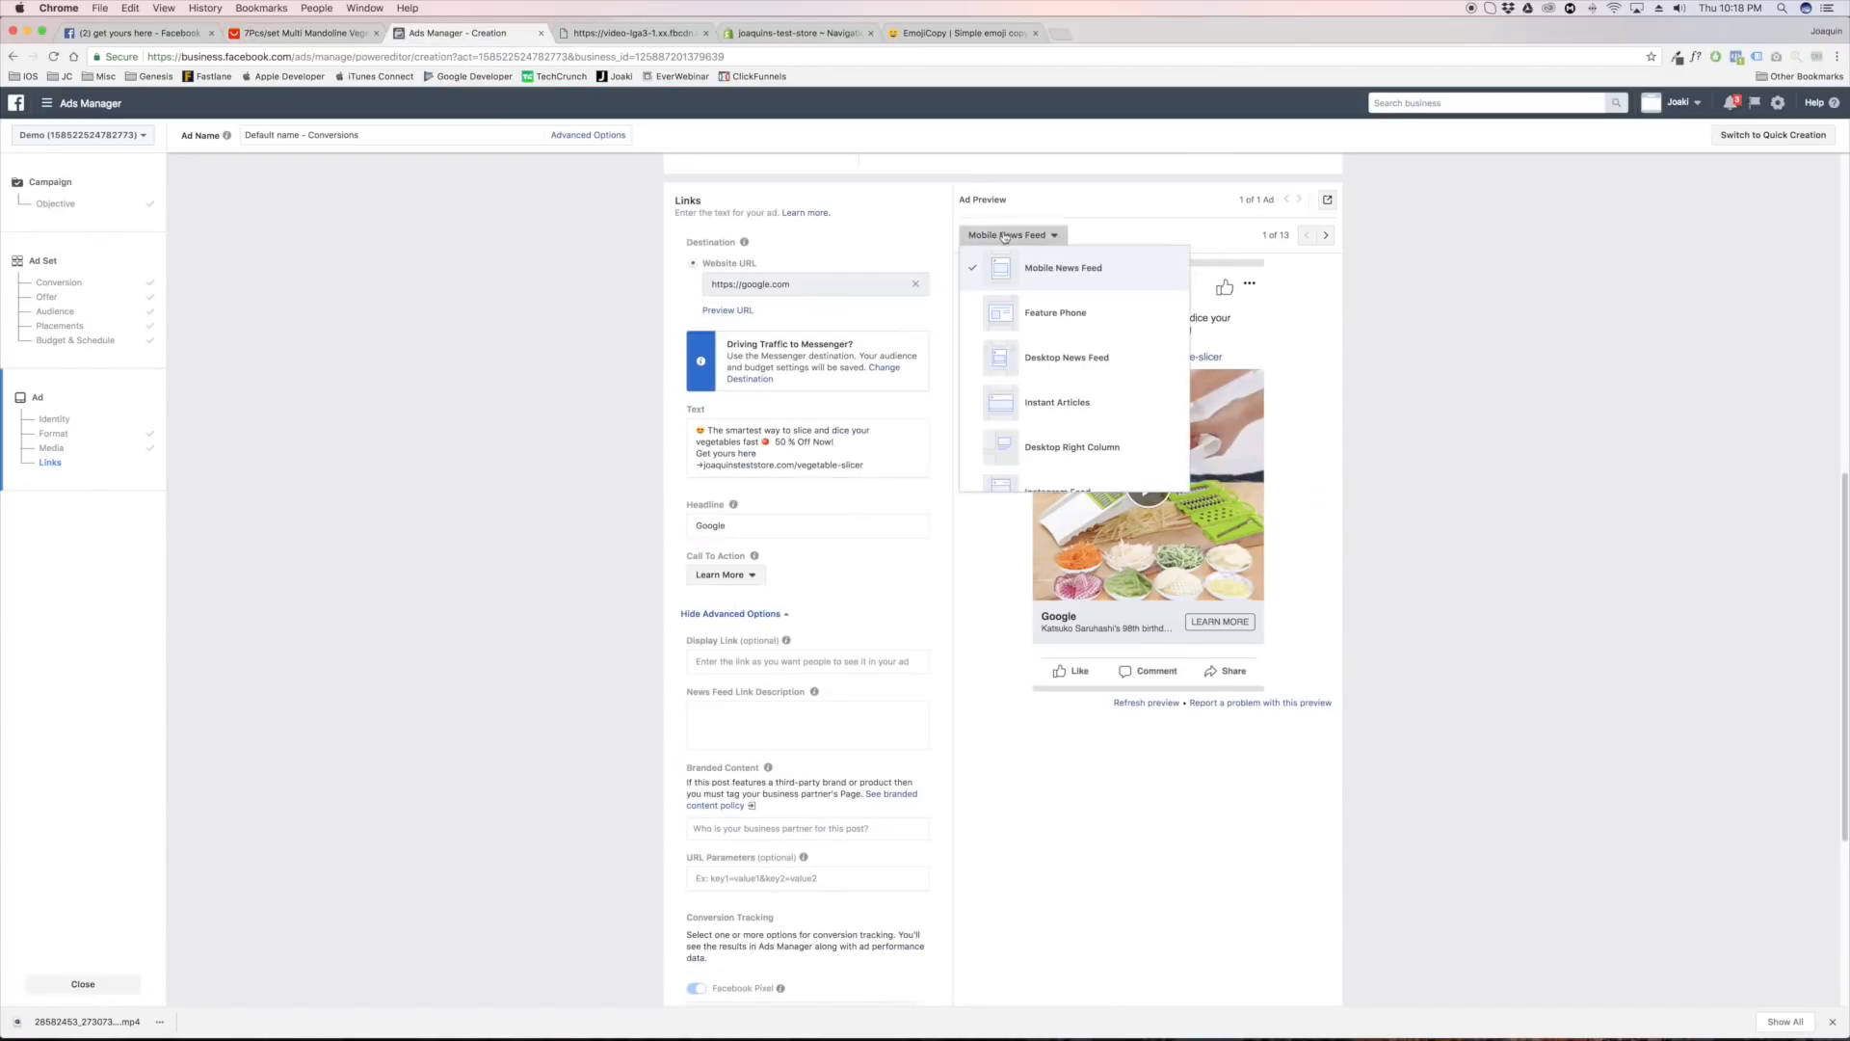
{"action": "left_click", "coordinate": [1046, 359]}
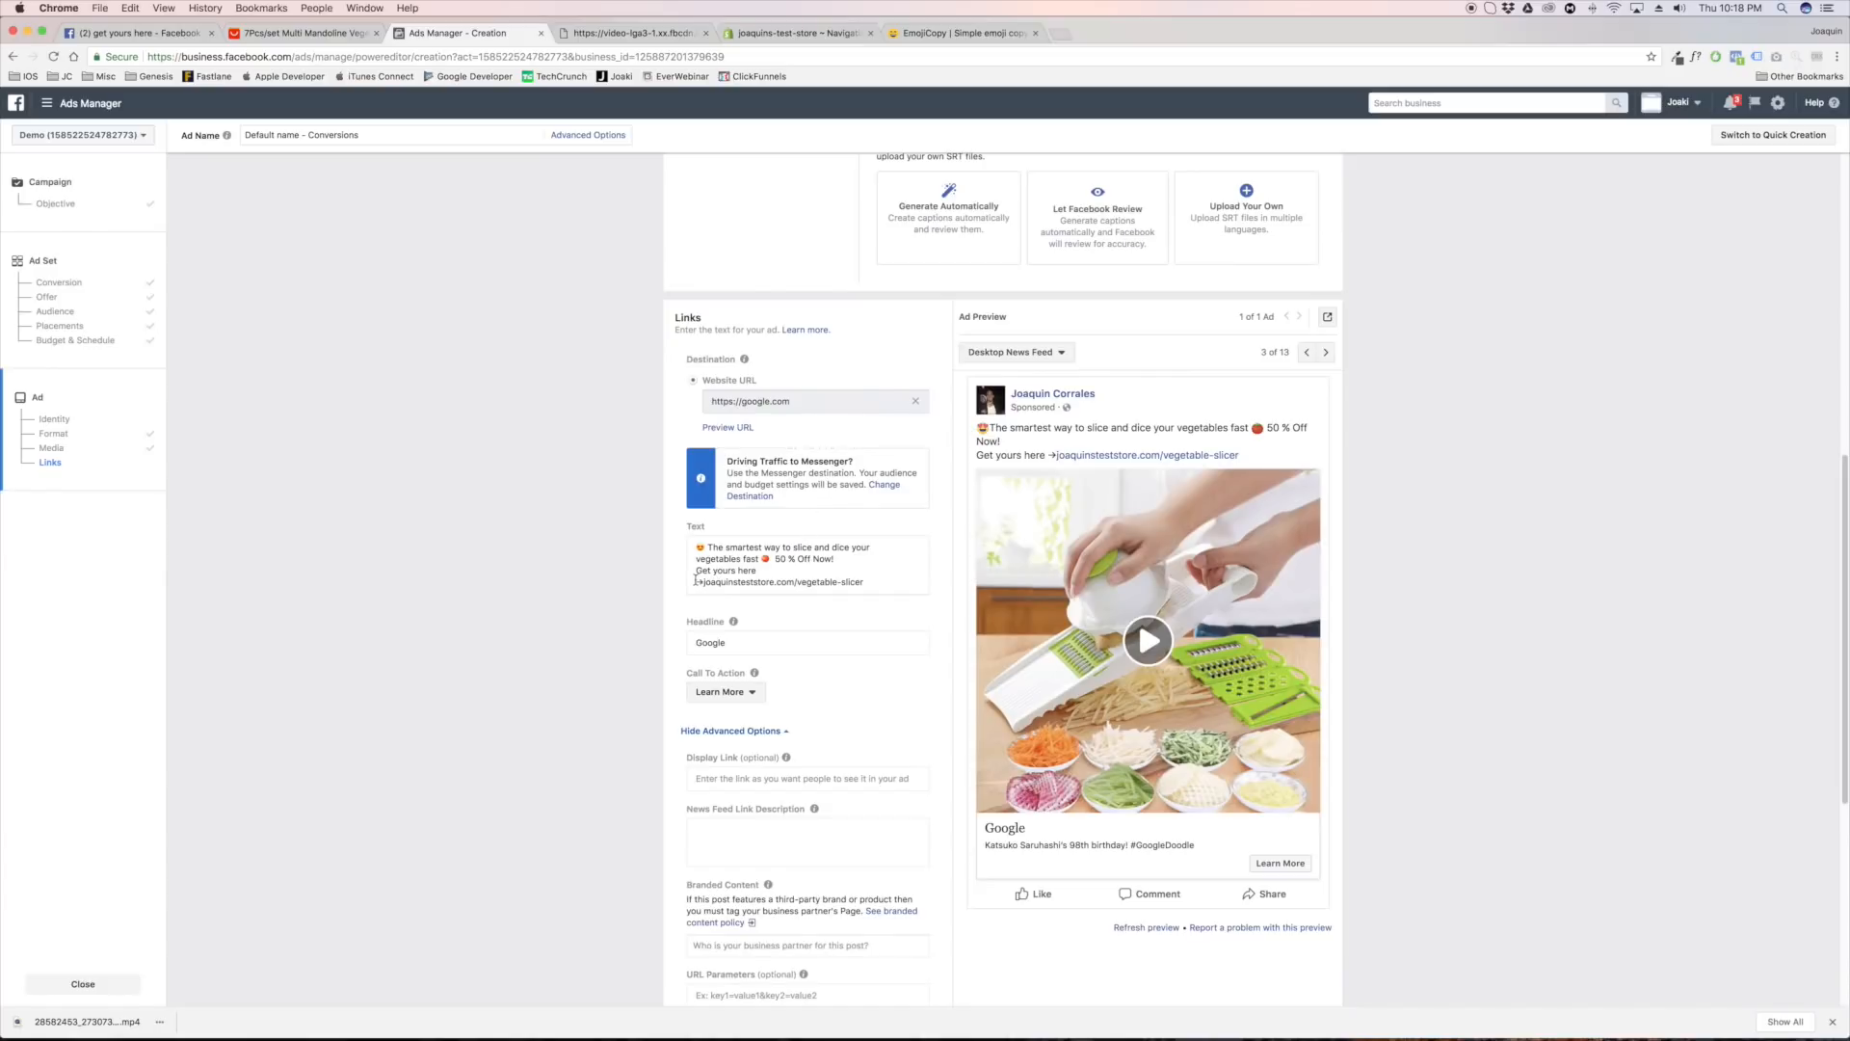
{"action": "left_click", "coordinate": [789, 576]}
{"action": "key", "text": "super+a"}
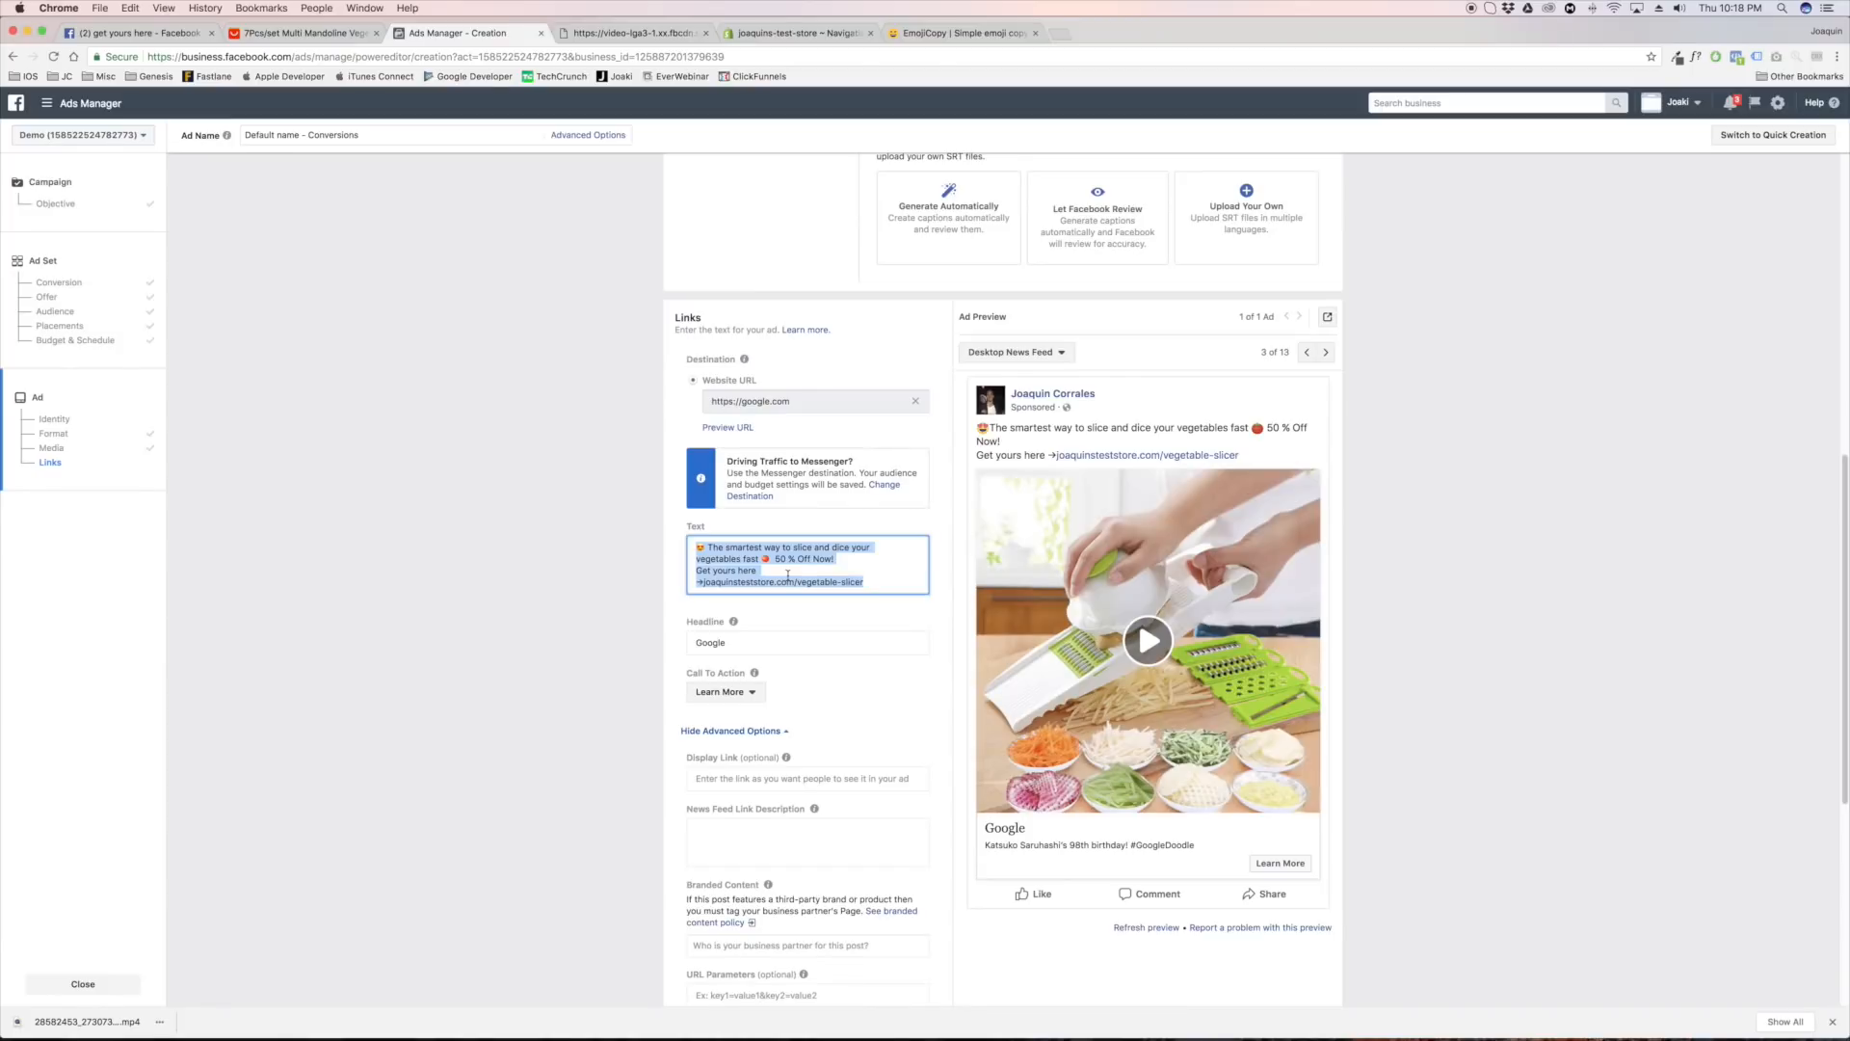
{"action": "left_click", "coordinate": [697, 583]}
{"action": "key", "text": "BackSpace"}
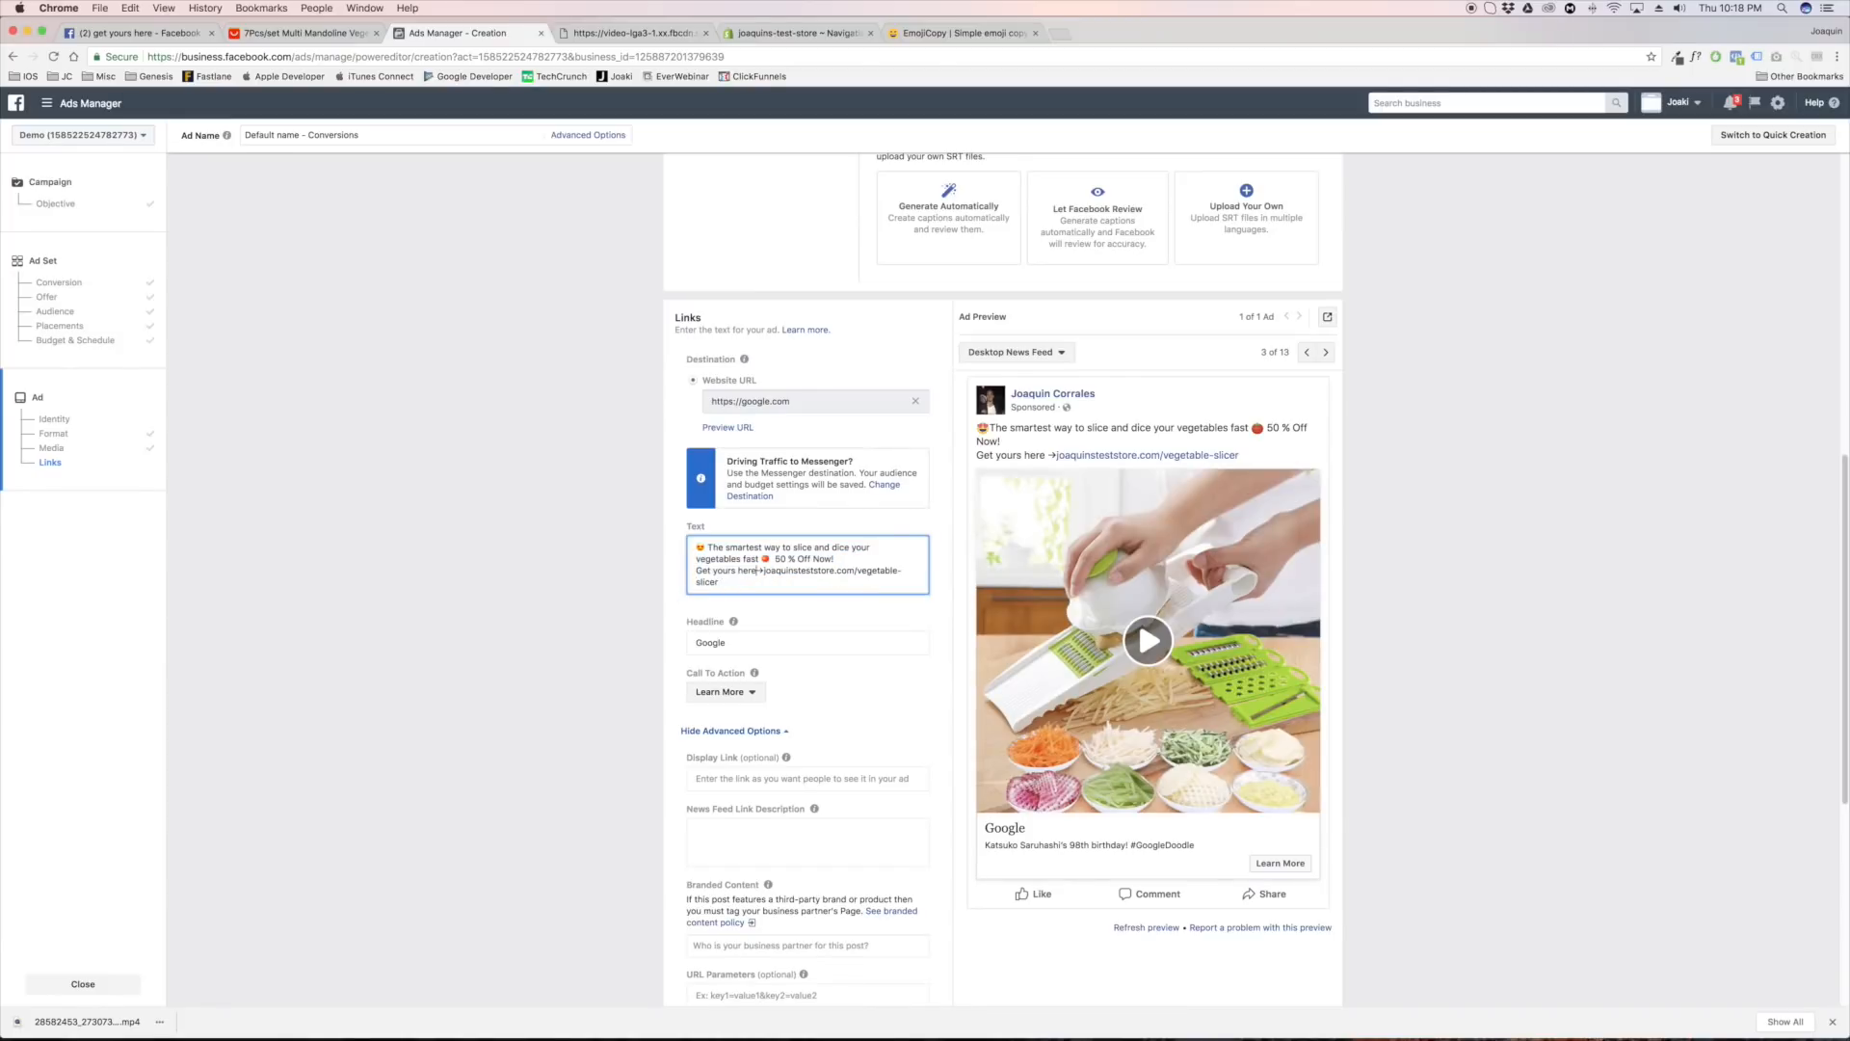
{"action": "key", "text": "Return"}
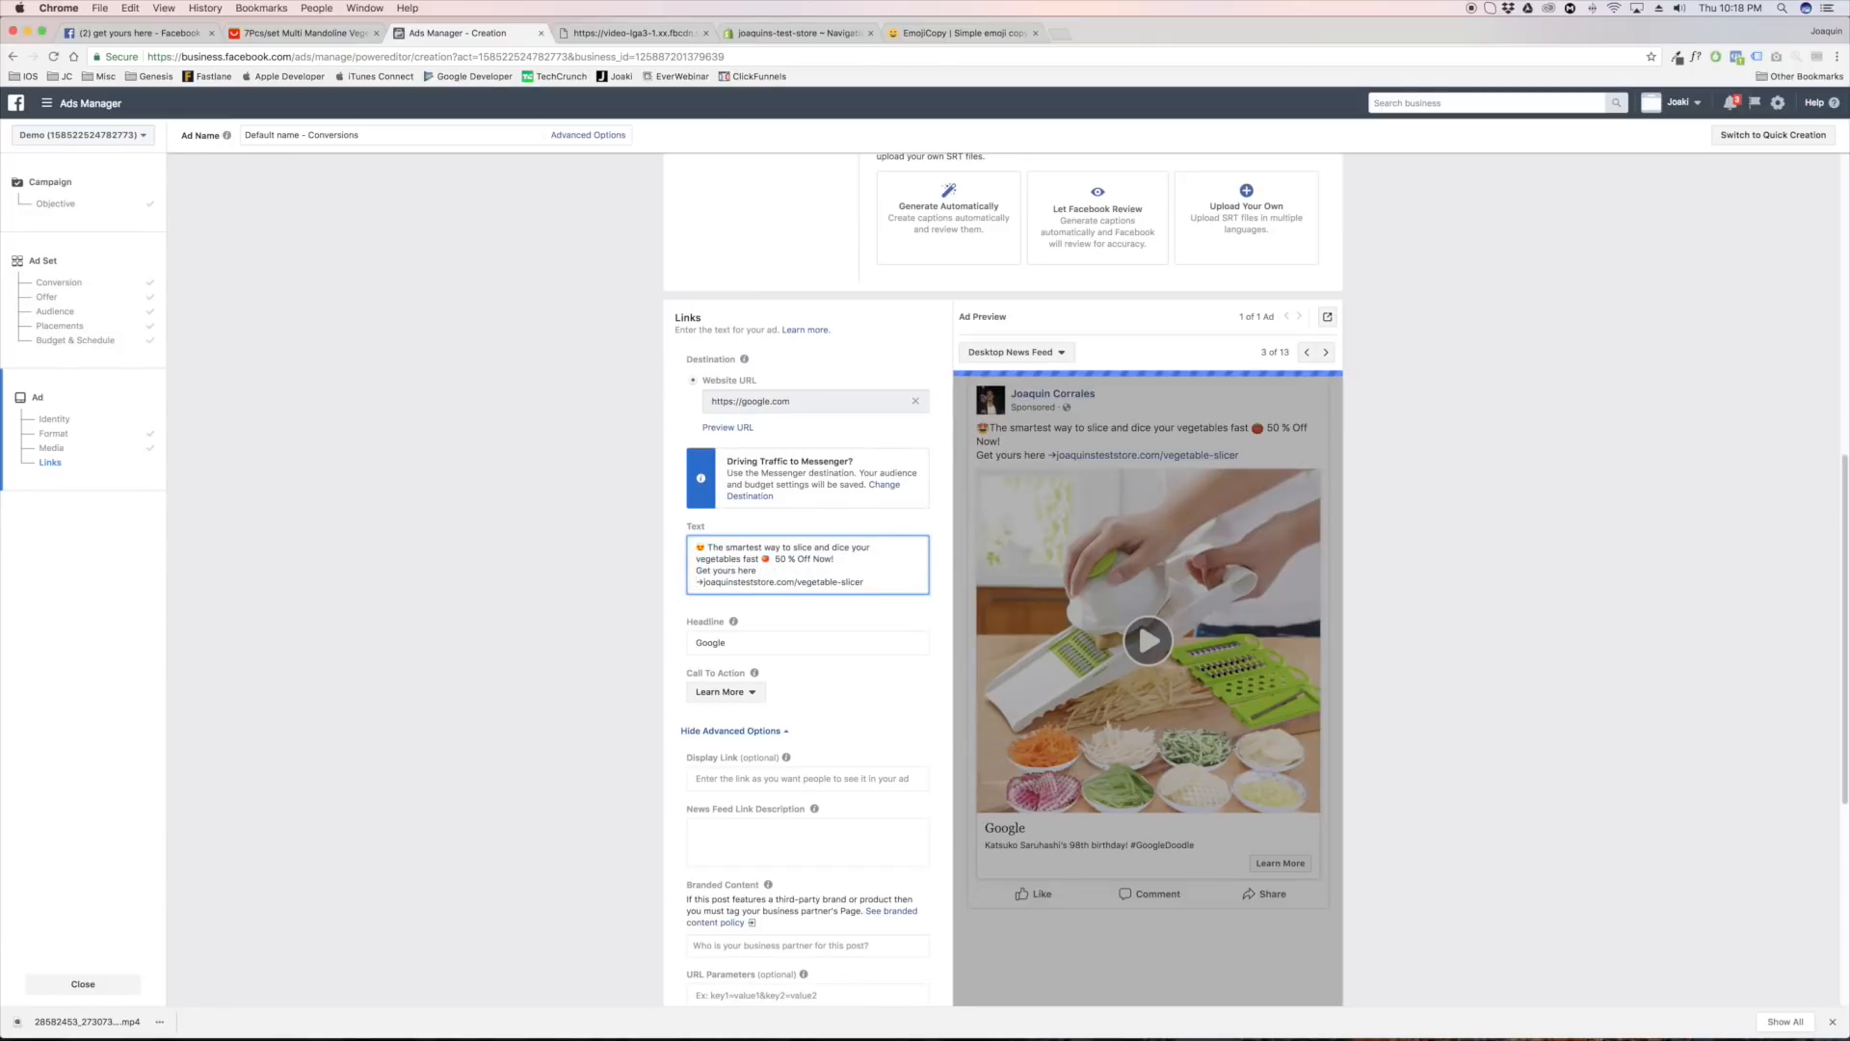
{"action": "left_click", "coordinate": [606, 607]}
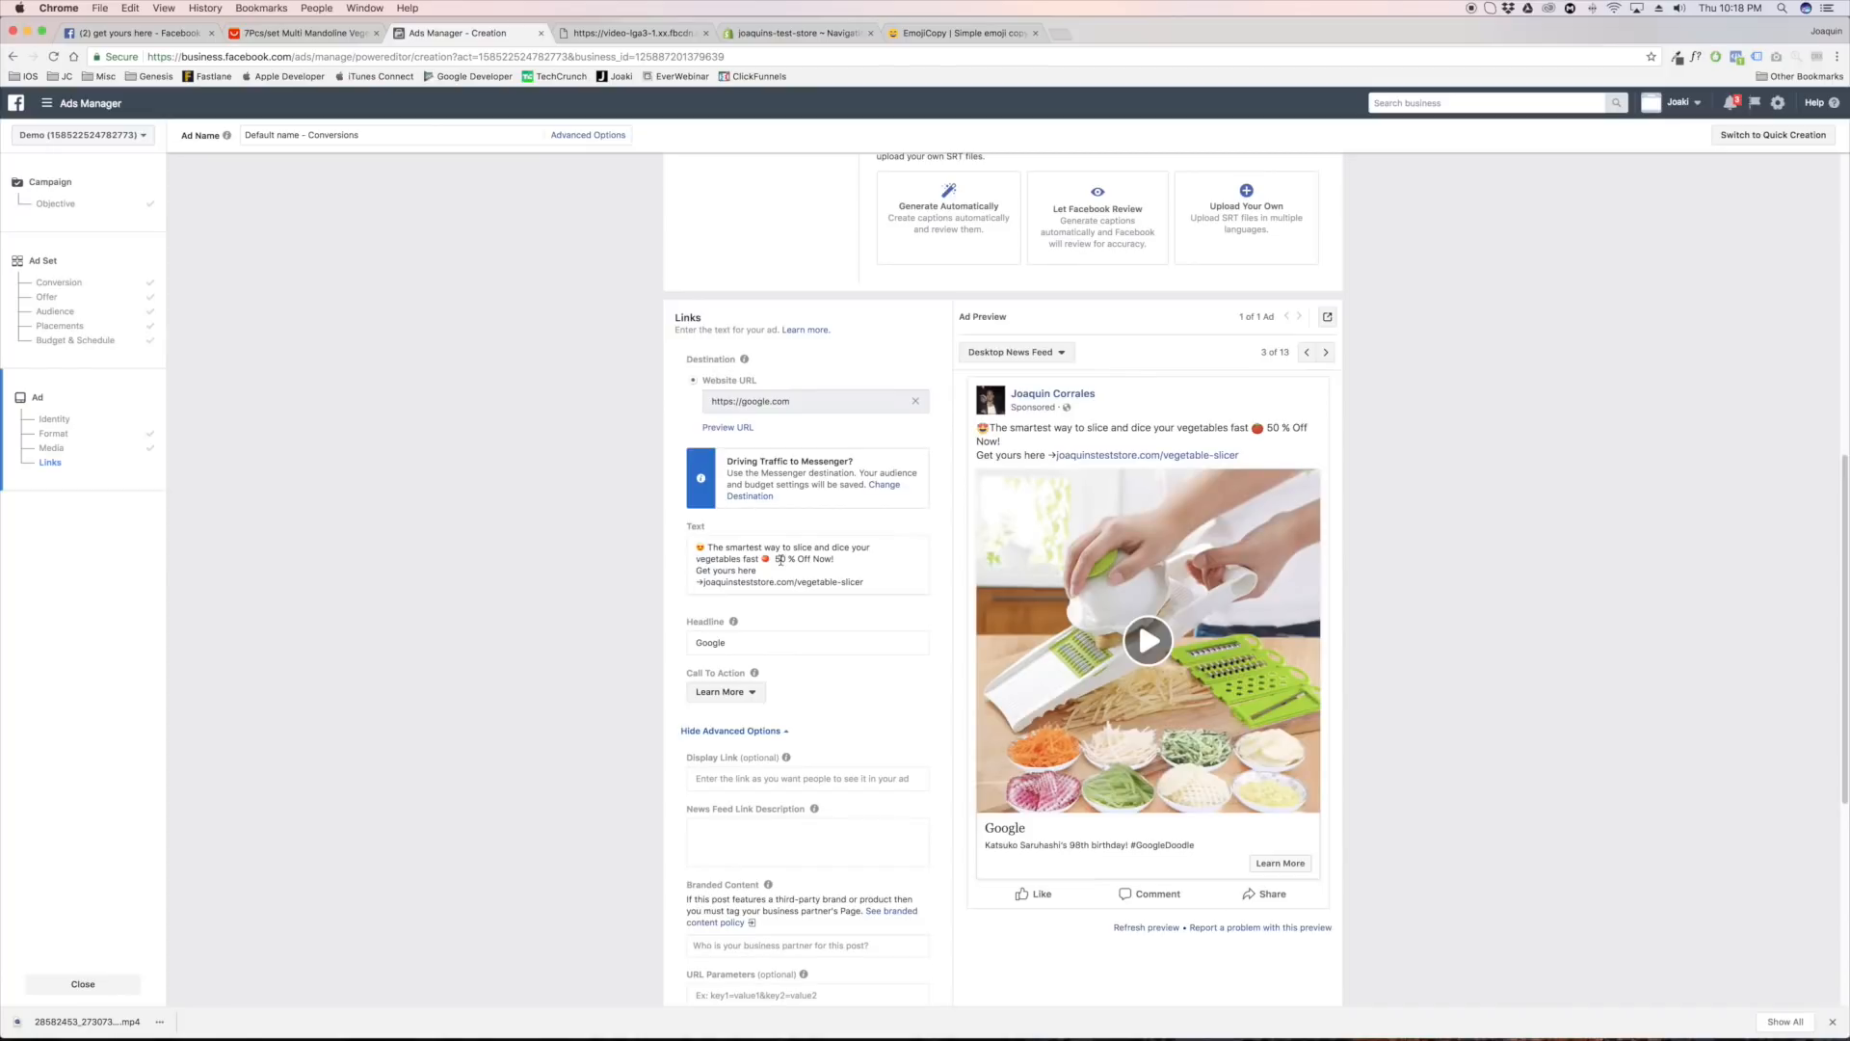
Remove the line break before the arrow in the ad text and start a new line before "50 % Off Now!"
{"action": "left_click", "coordinate": [694, 585]}
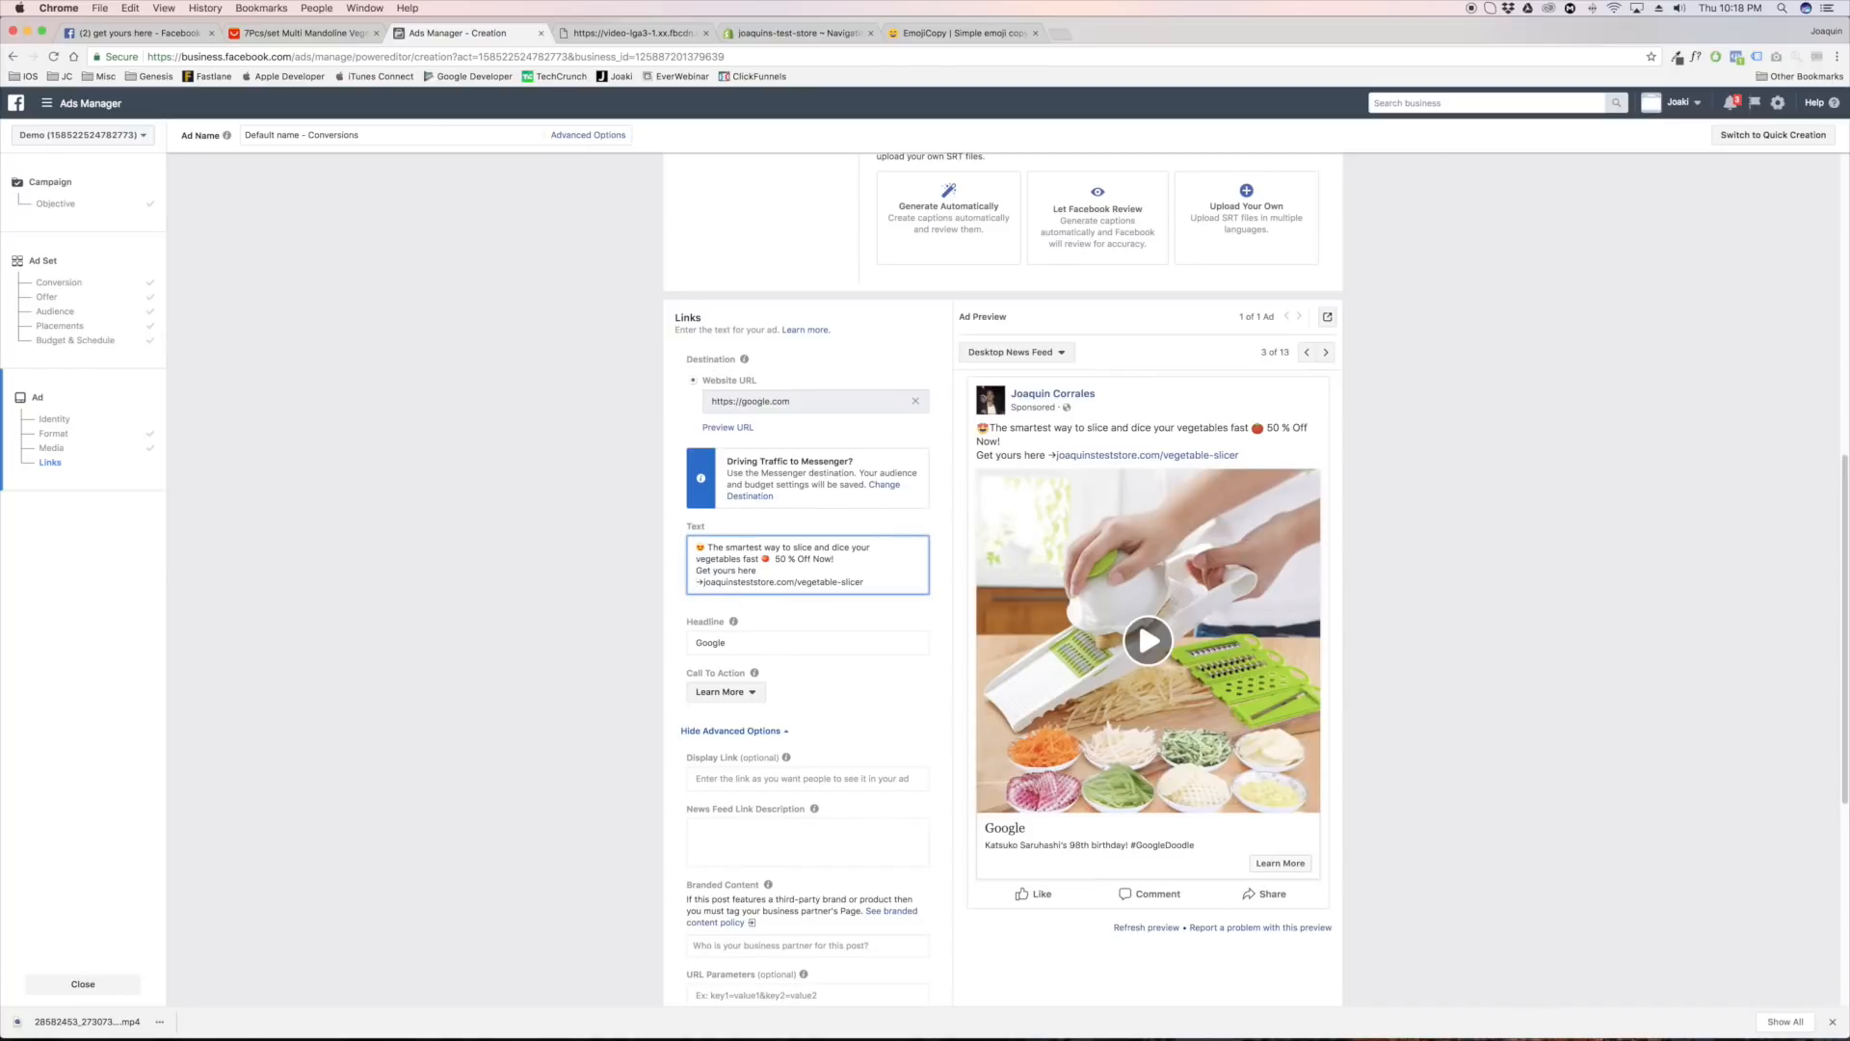
{"action": "key", "text": "BackSpace"}
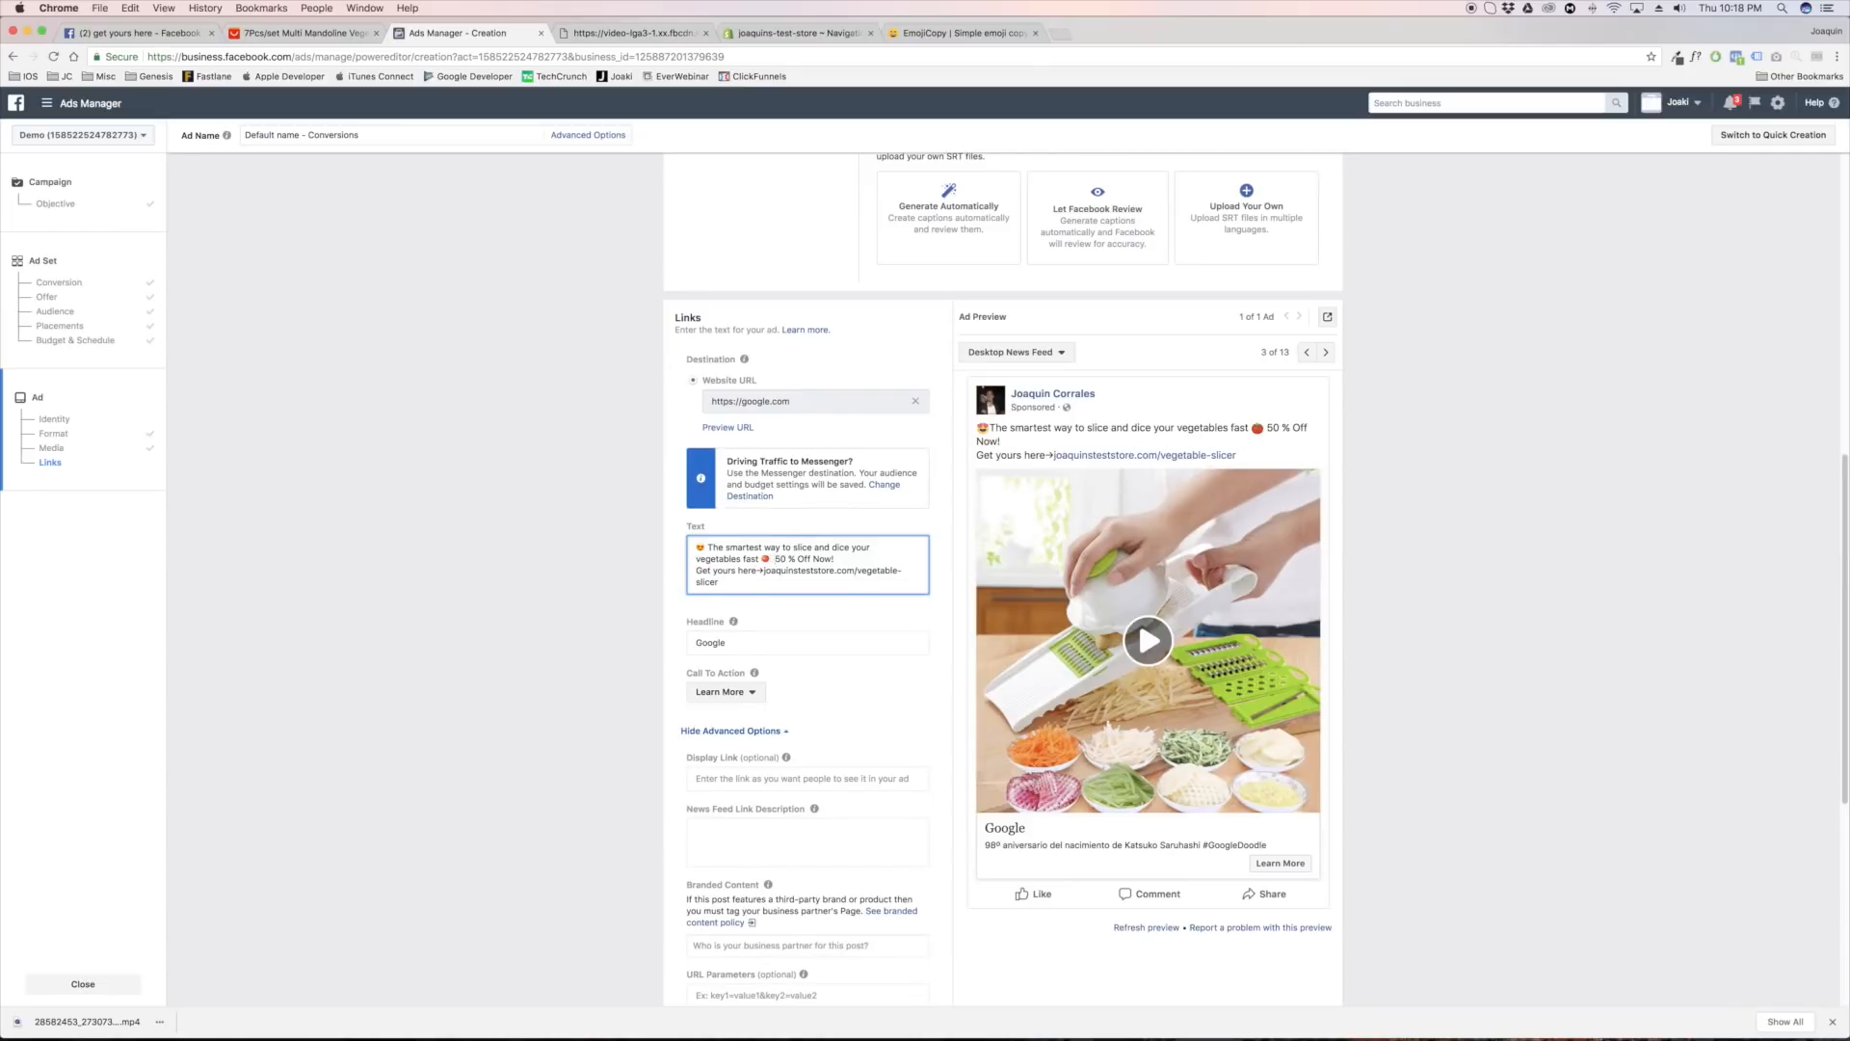
{"action": "left_click", "coordinate": [772, 559]}
{"action": "key", "text": "Return"}
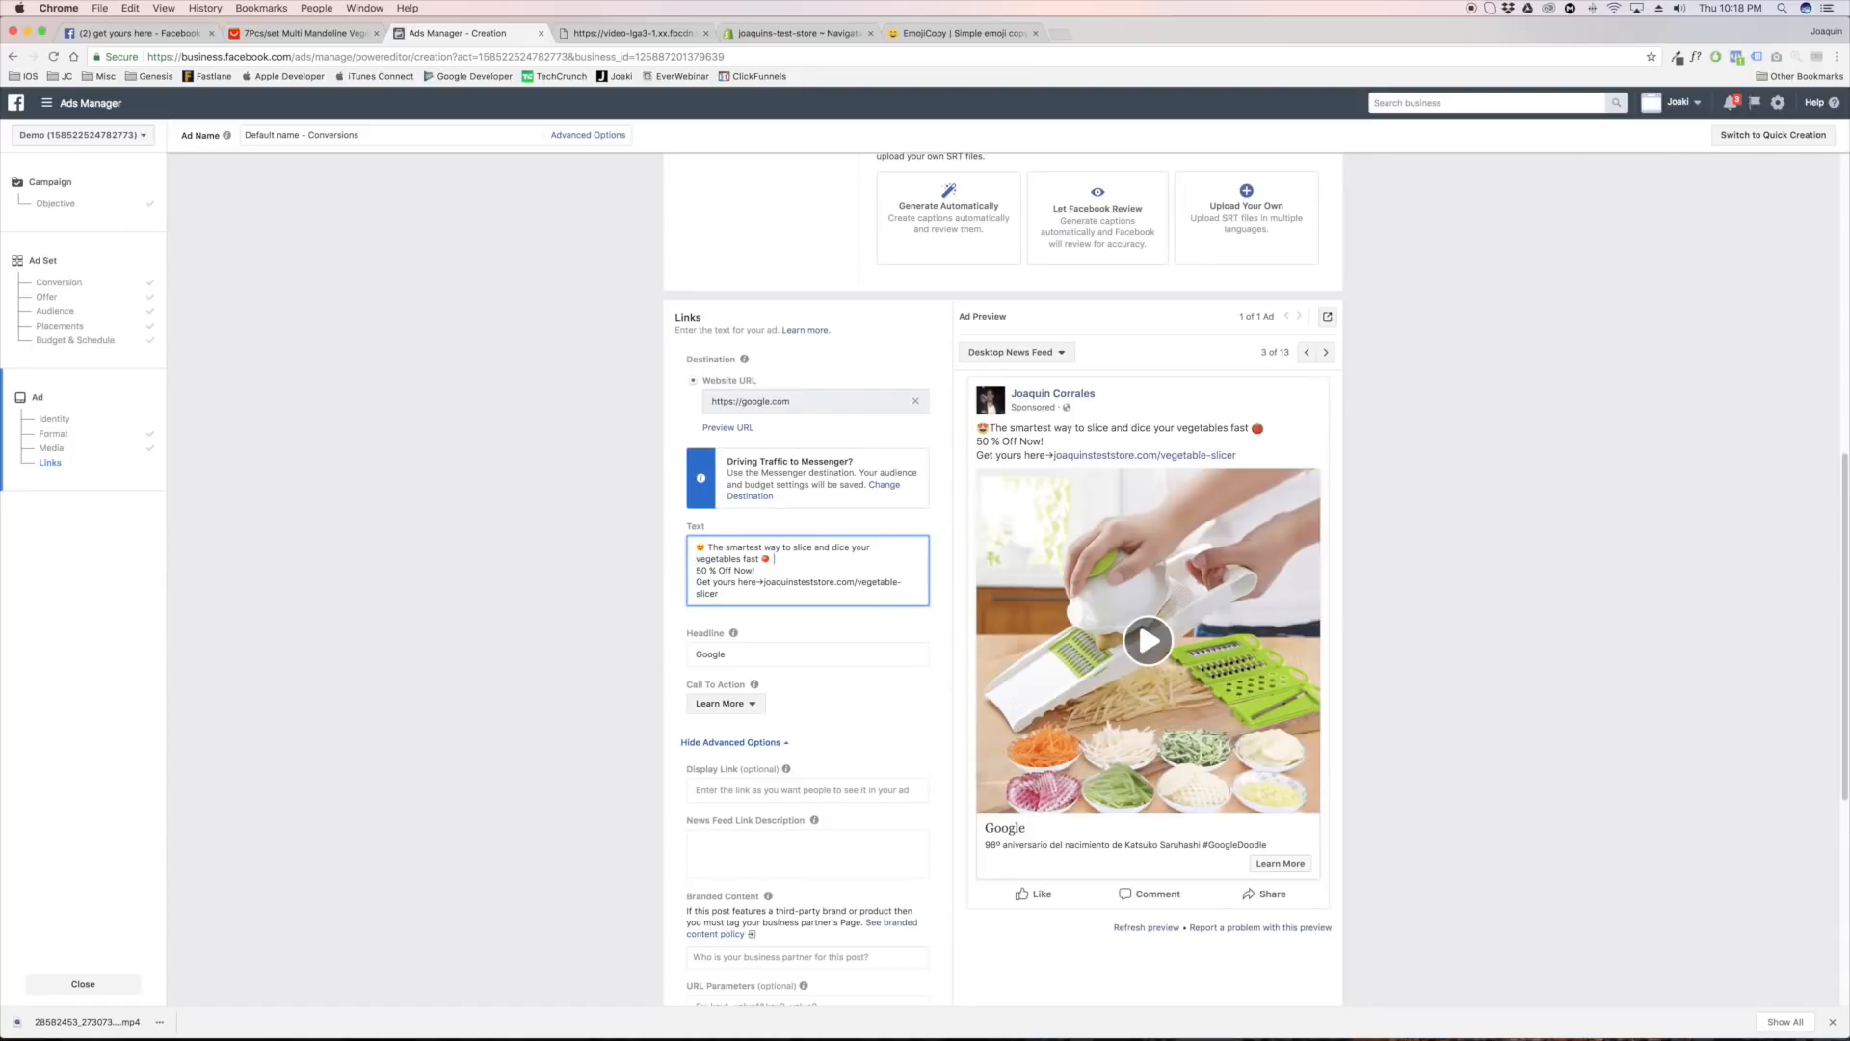
End the first sentence with "vegetables fast!", start the next line with the tomato emoji and "50 % Off Now", and space the arrow from the link
{"action": "key", "text": "shift+Left"}
{"action": "key", "text": "shift+Left"}
{"action": "key", "text": "super+x"}
{"action": "left_click", "coordinate": [698, 570]}
{"action": "key", "text": "super+v"}
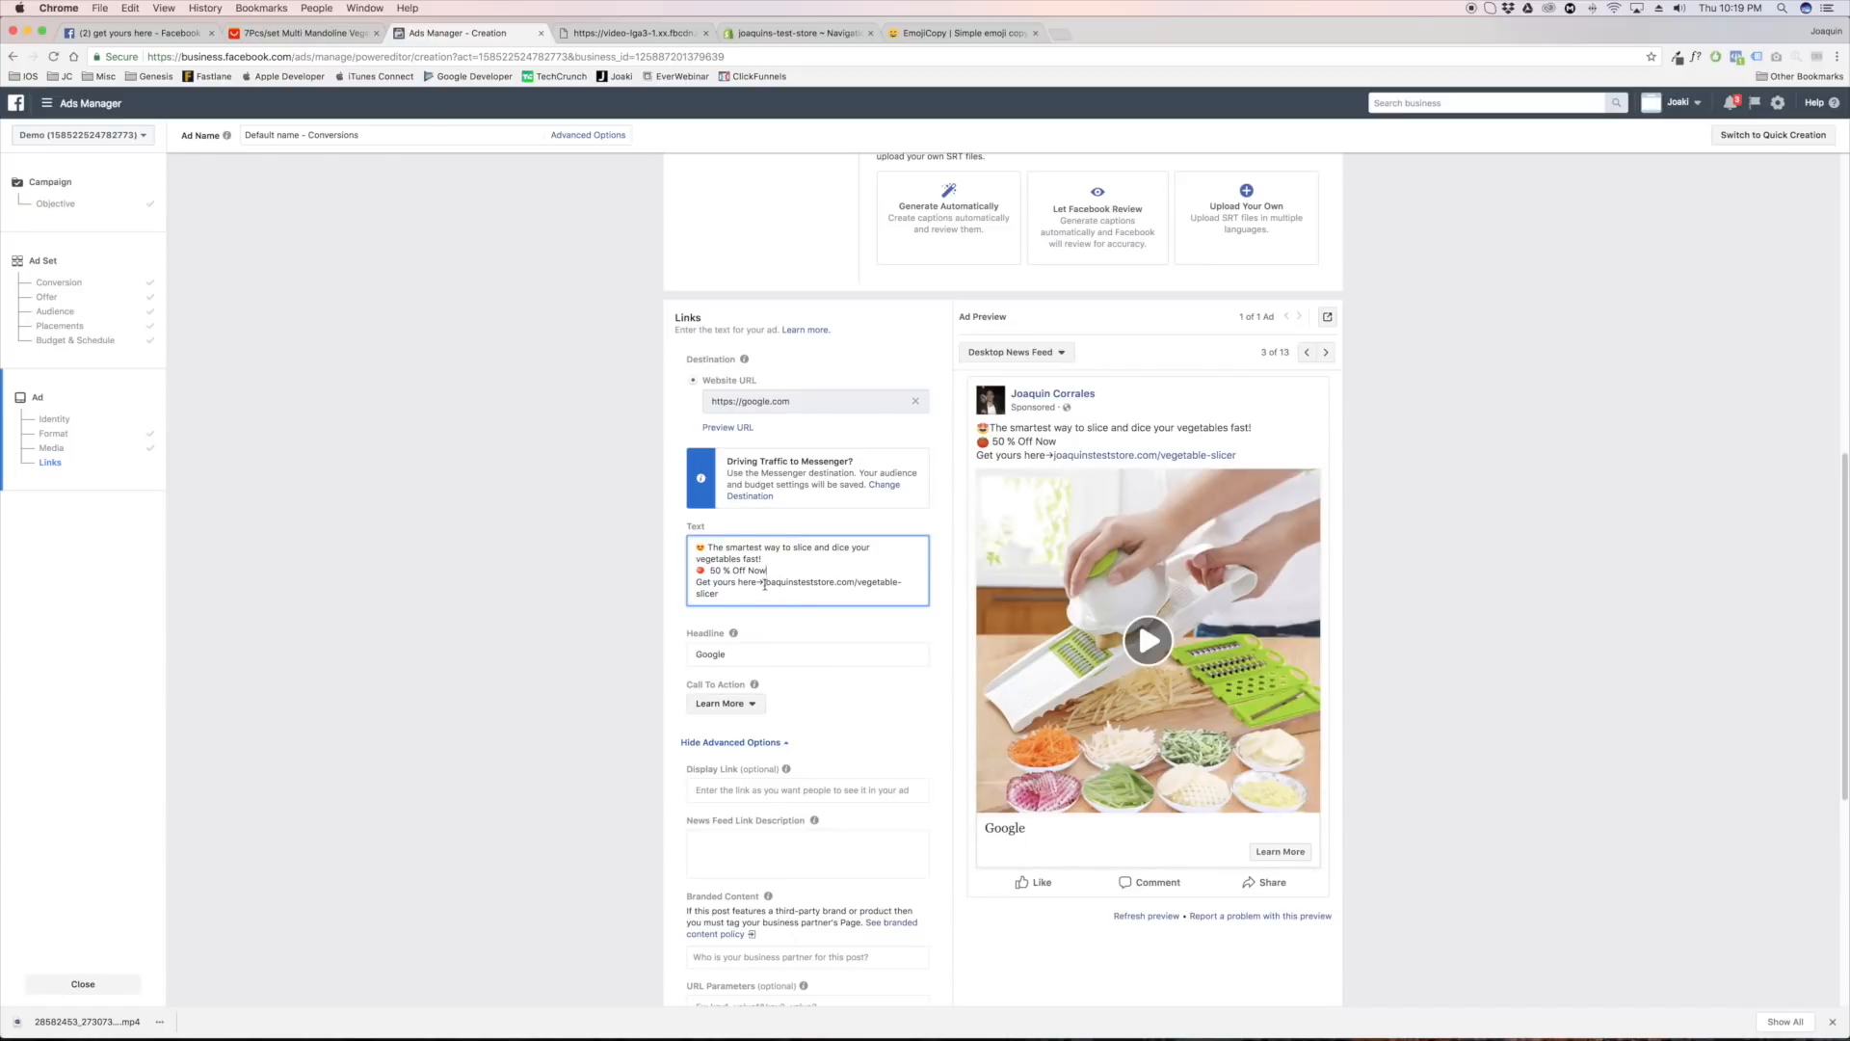
{"action": "key", "text": "Return"}
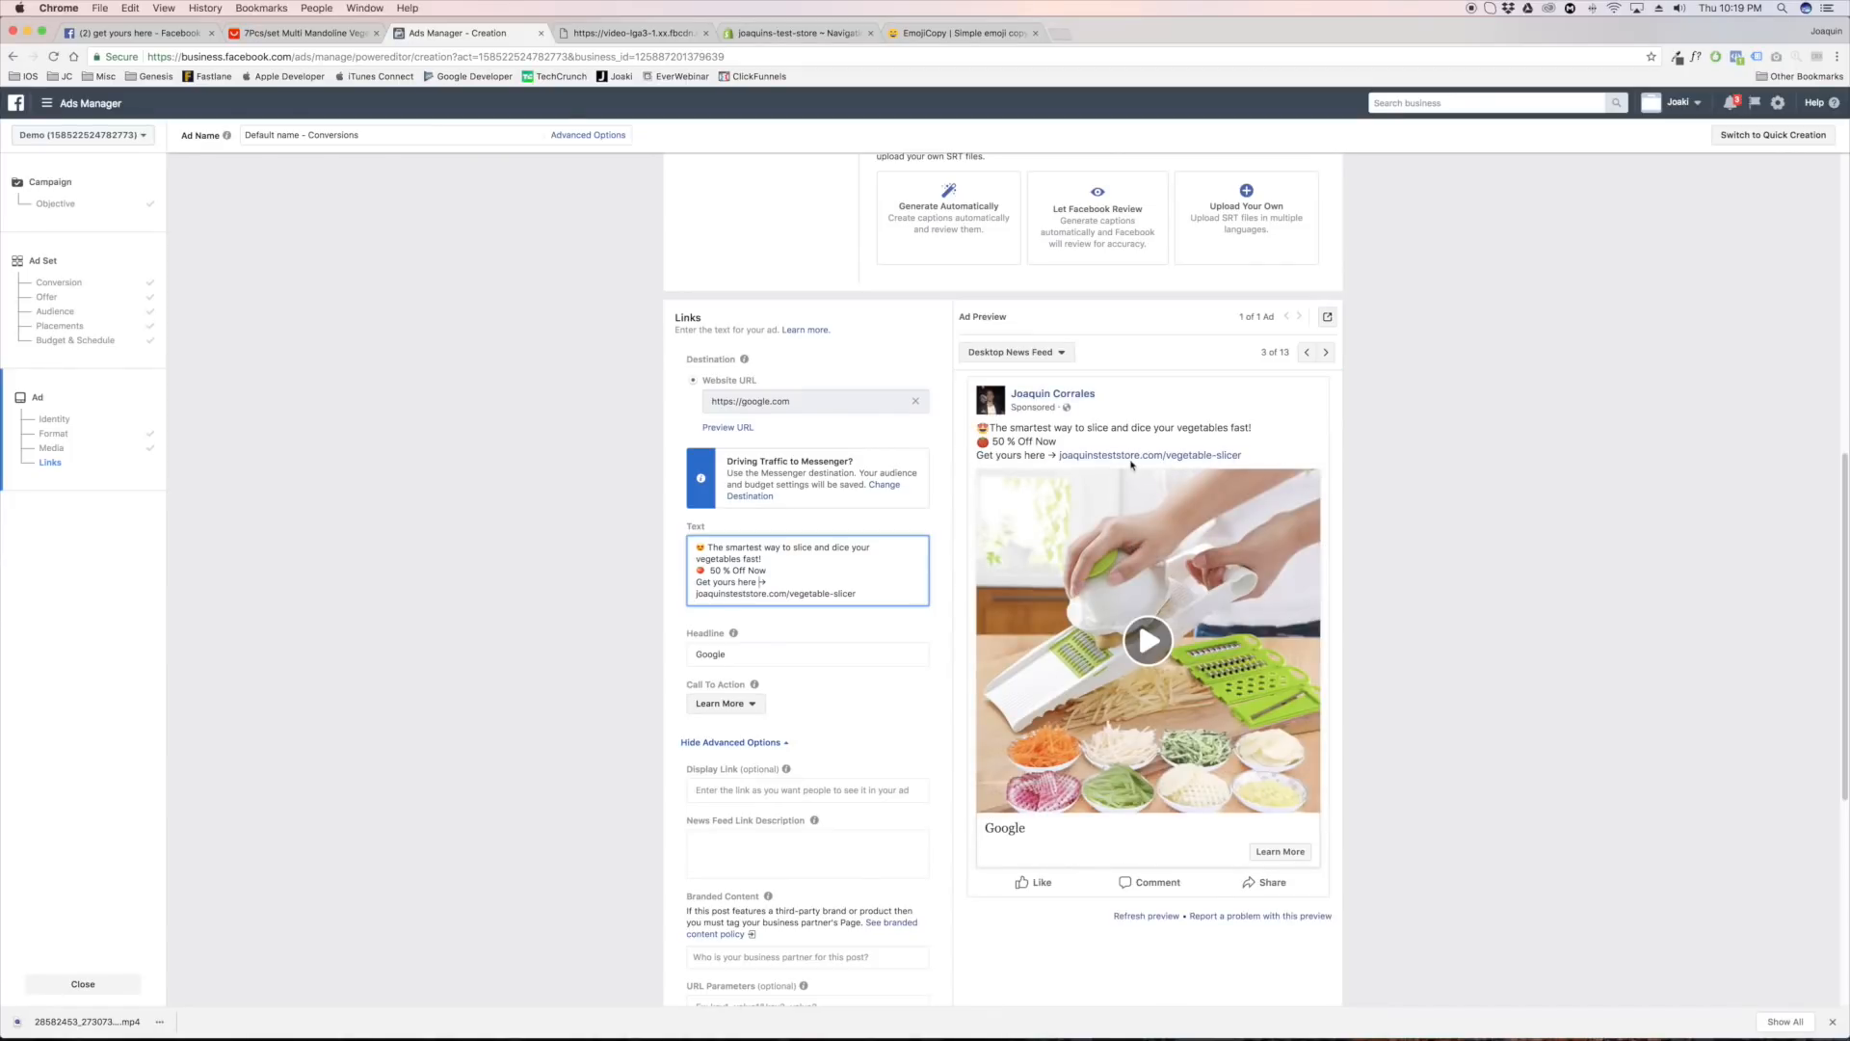
Play the vegetable slicer video from the ad preview and pause it
{"action": "left_click", "coordinate": [1128, 680]}
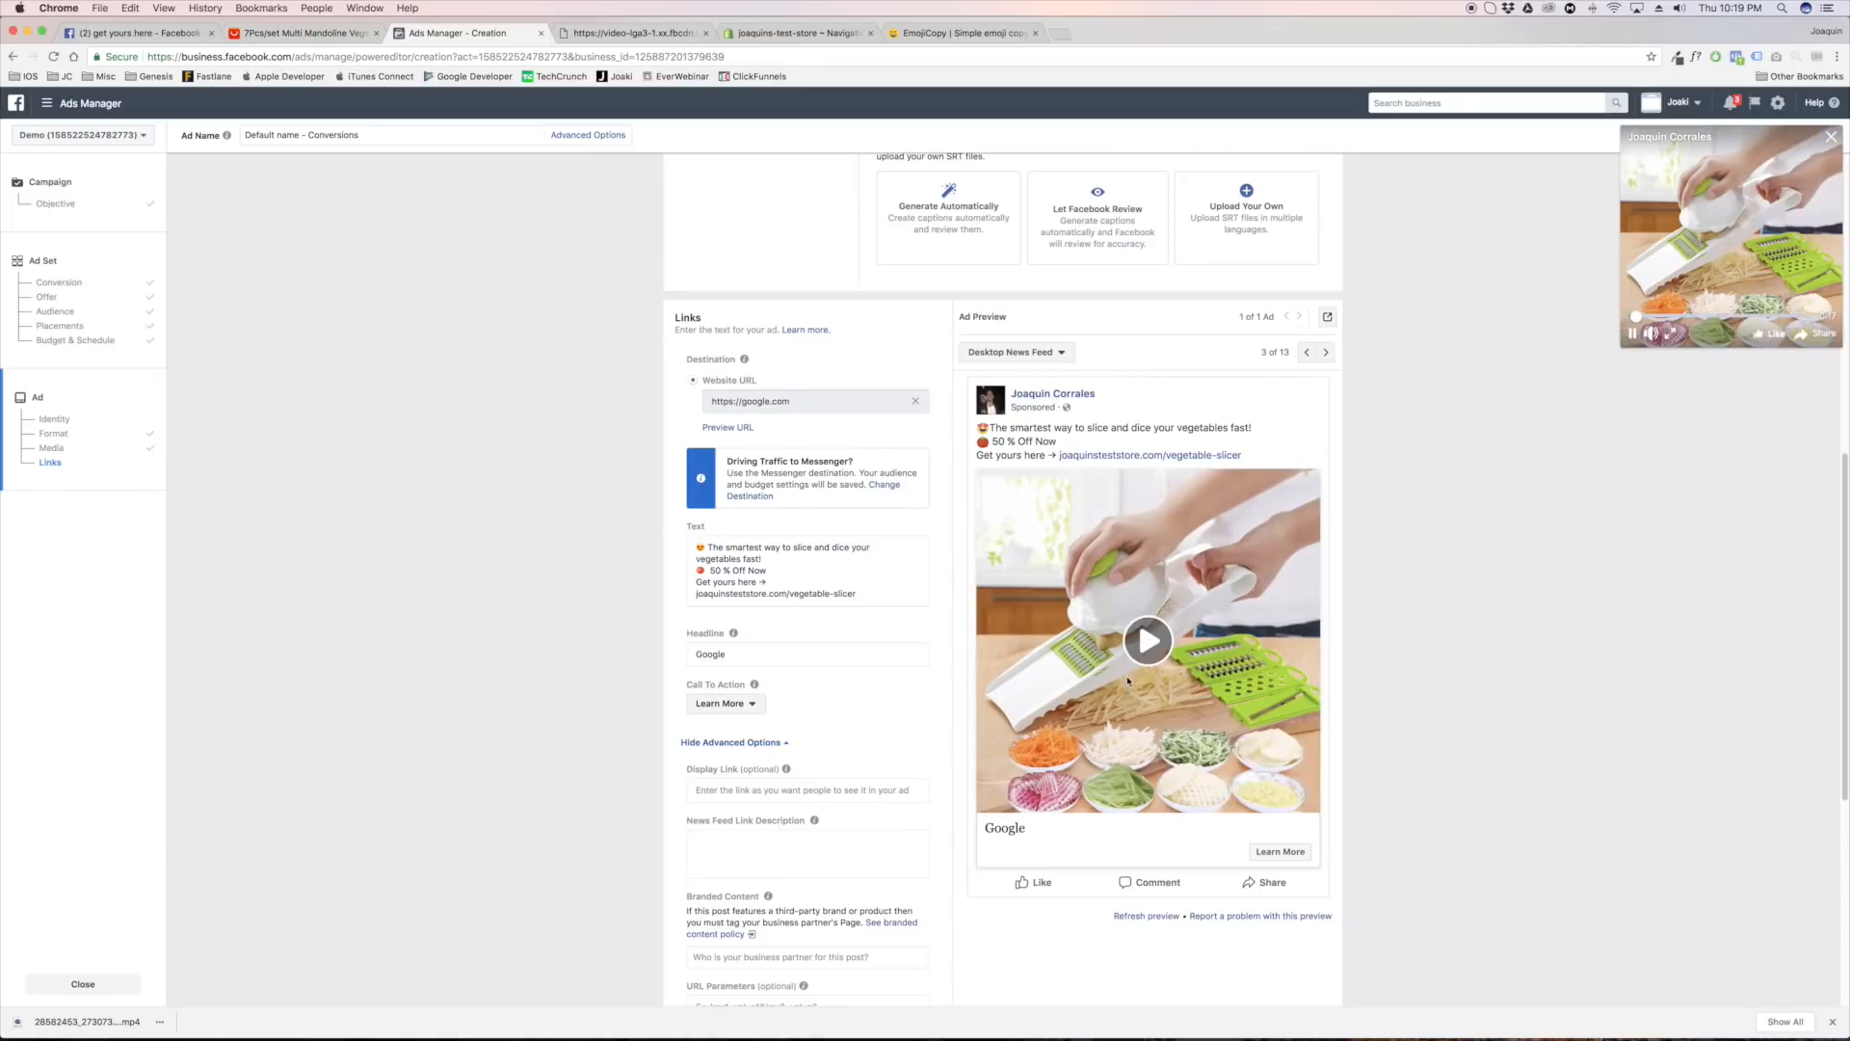
{"action": "left_click", "coordinate": [1633, 335]}
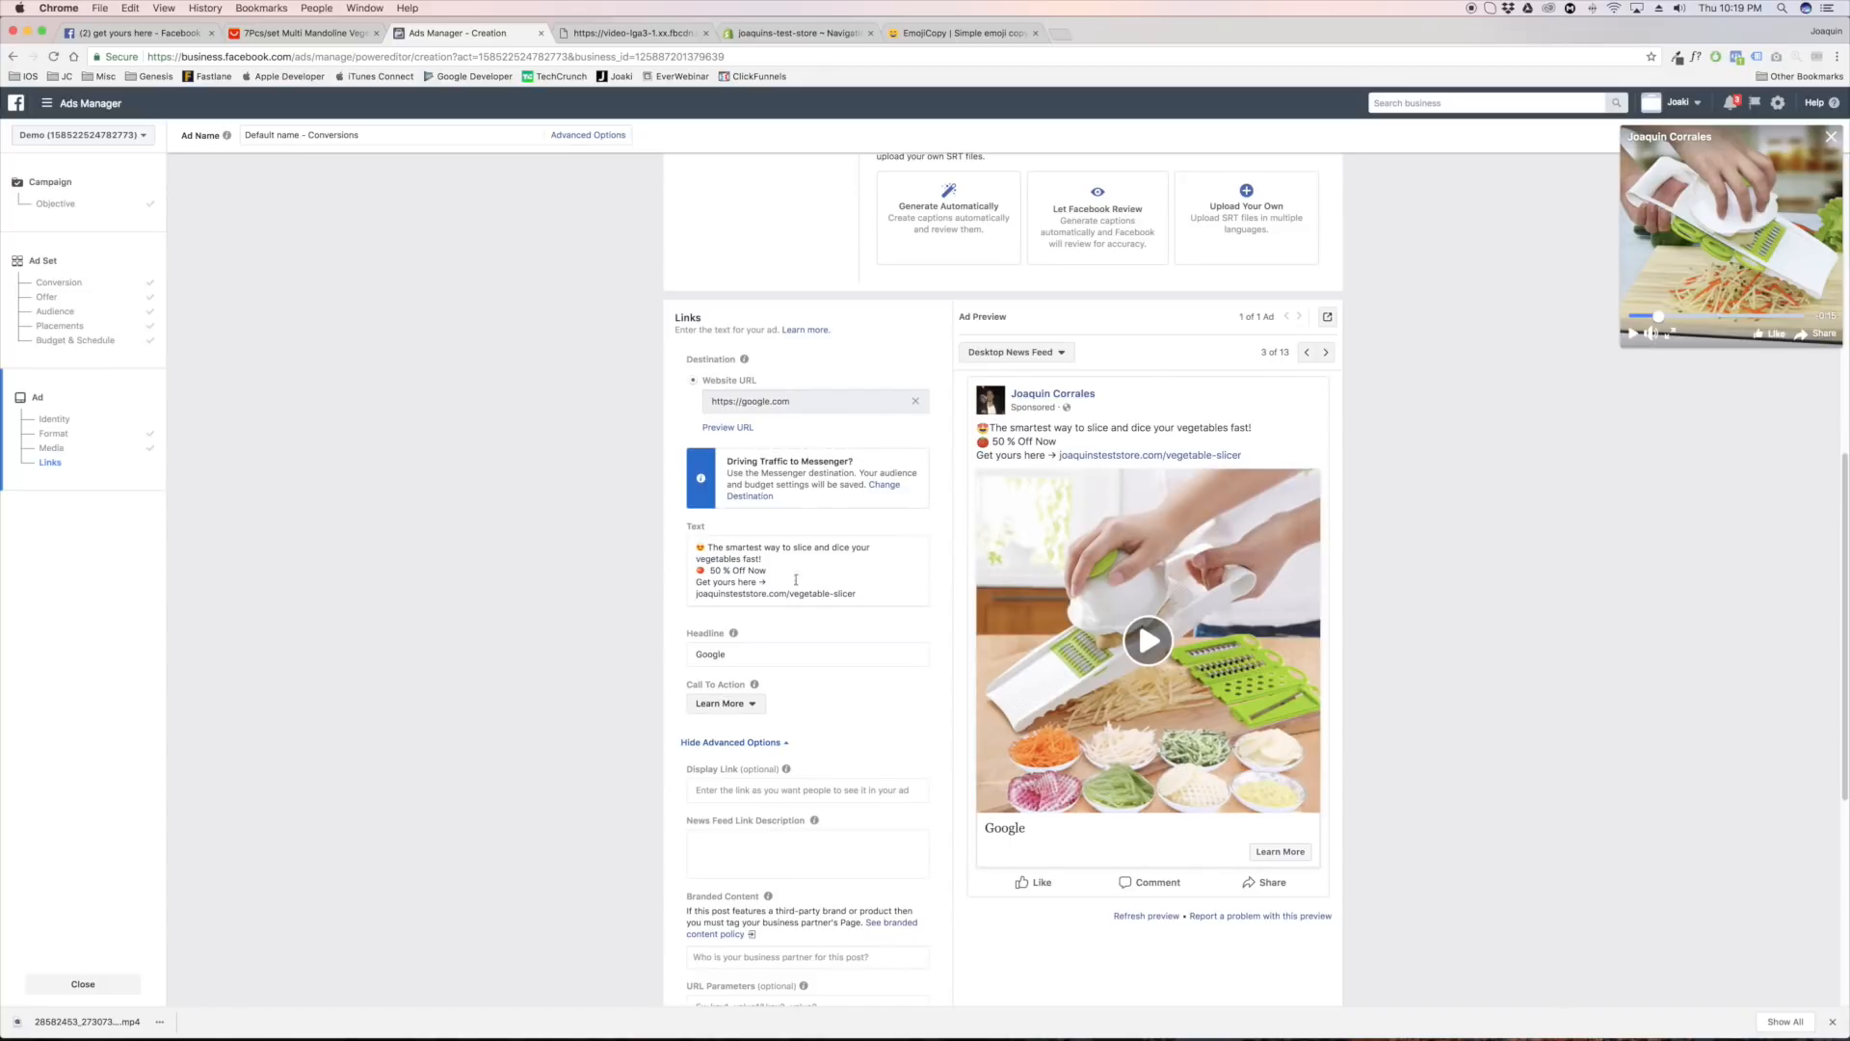
Replace the ad's headline with "#1 Vegetable Slicer of 2018"
{"action": "double_click", "coordinate": [757, 652]}
{"action": "type", "text": "Ve"}
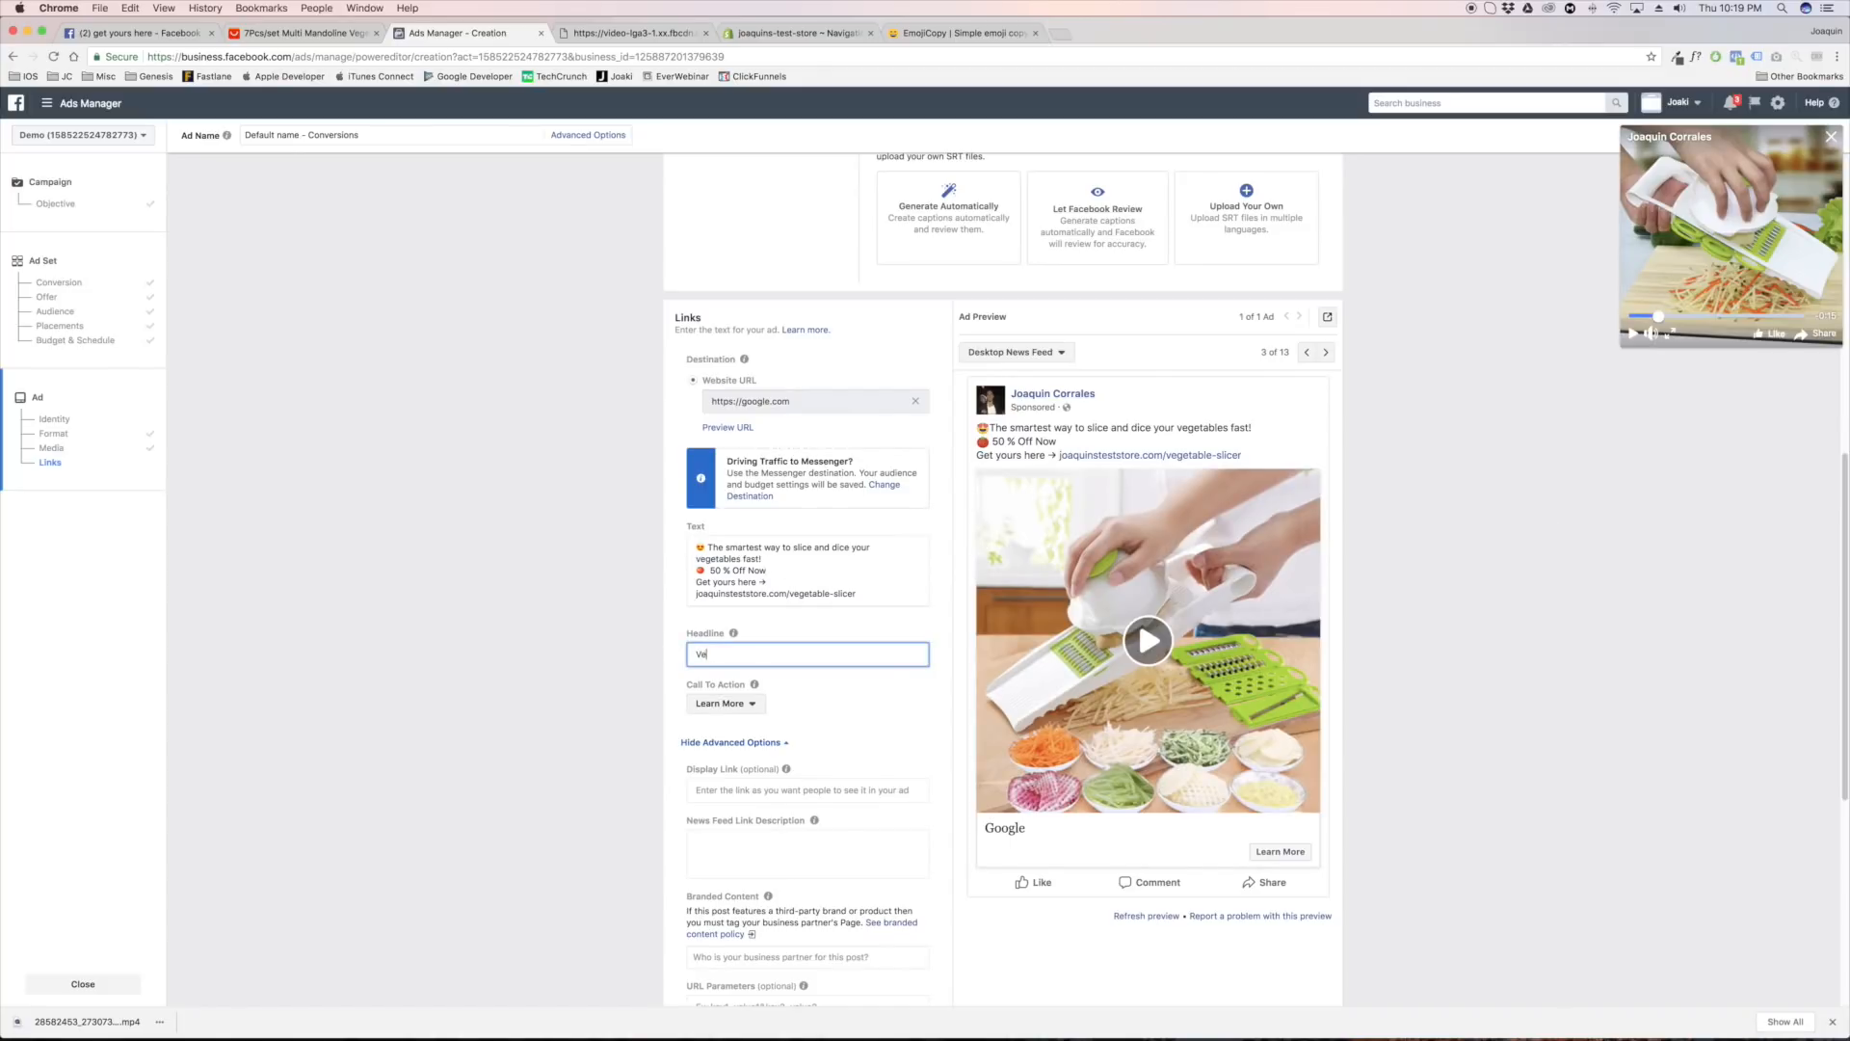
{"action": "type", "text": "getable Slicer"}
{"action": "type", "text": "#1 "}
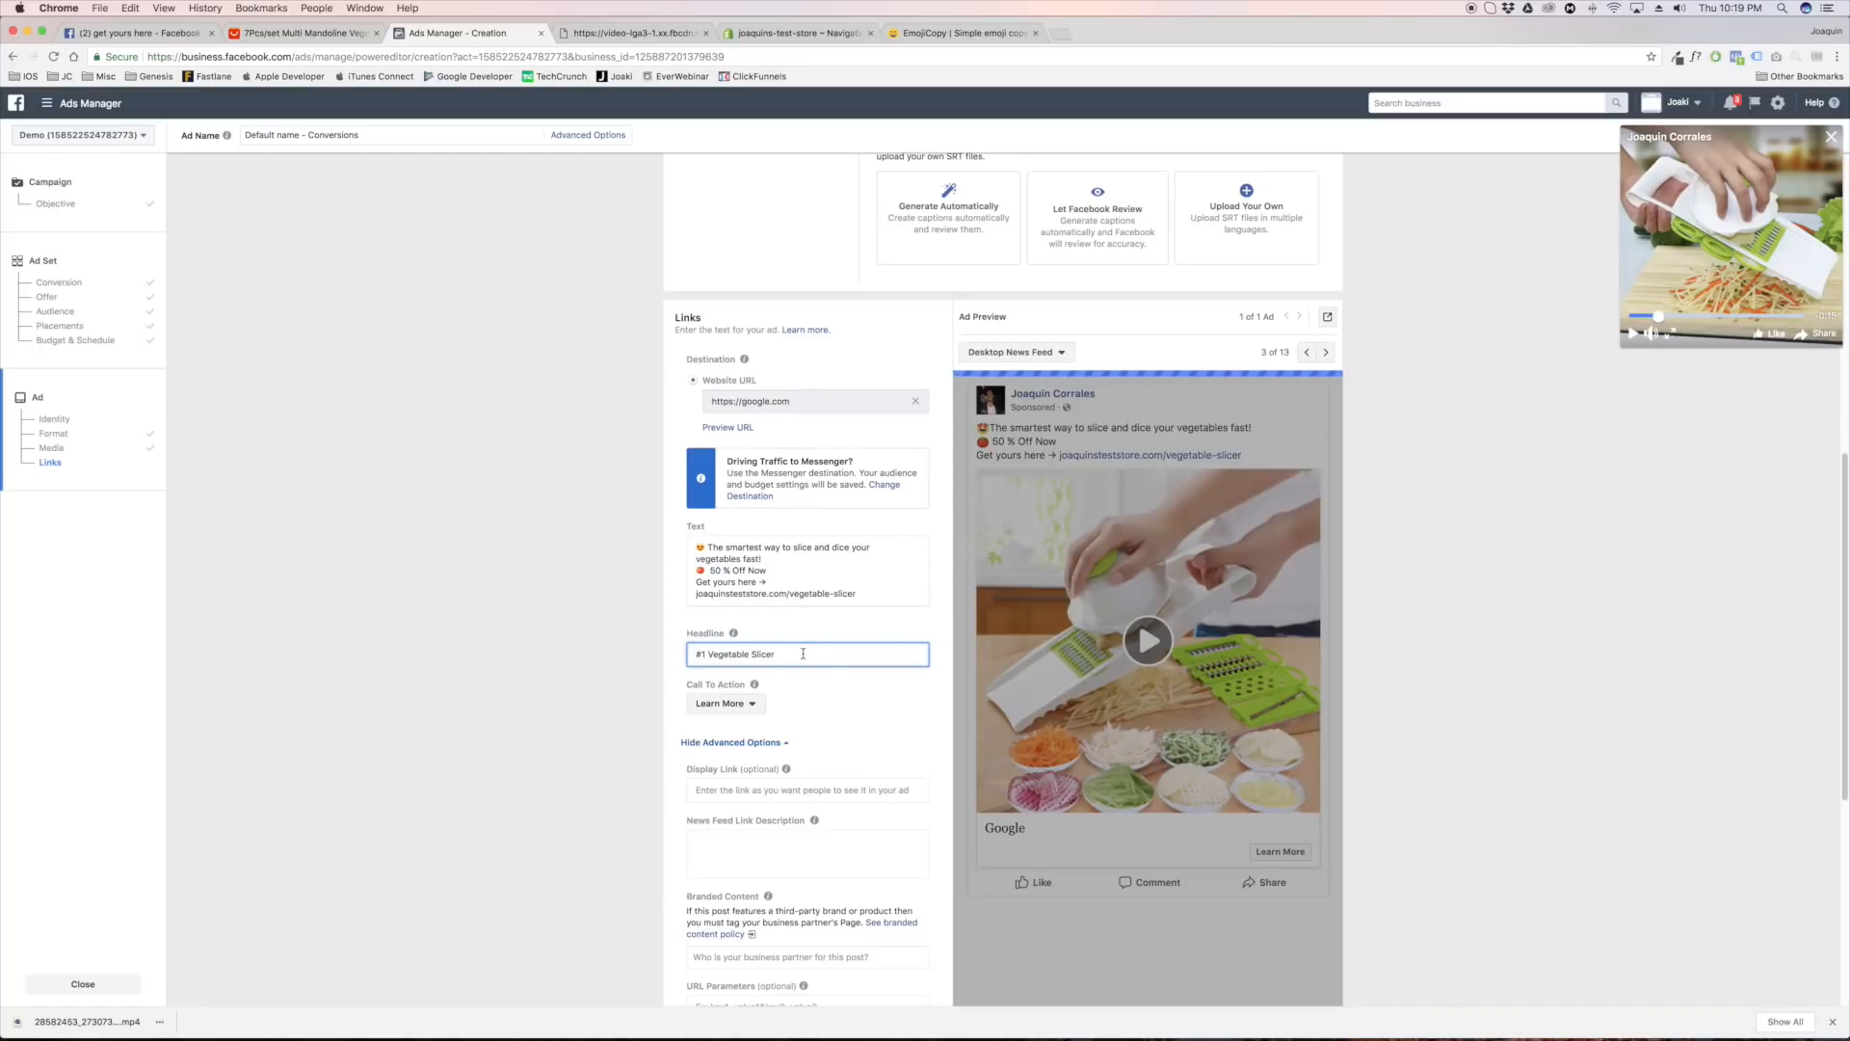
{"action": "type", "text": "Of 2018"}
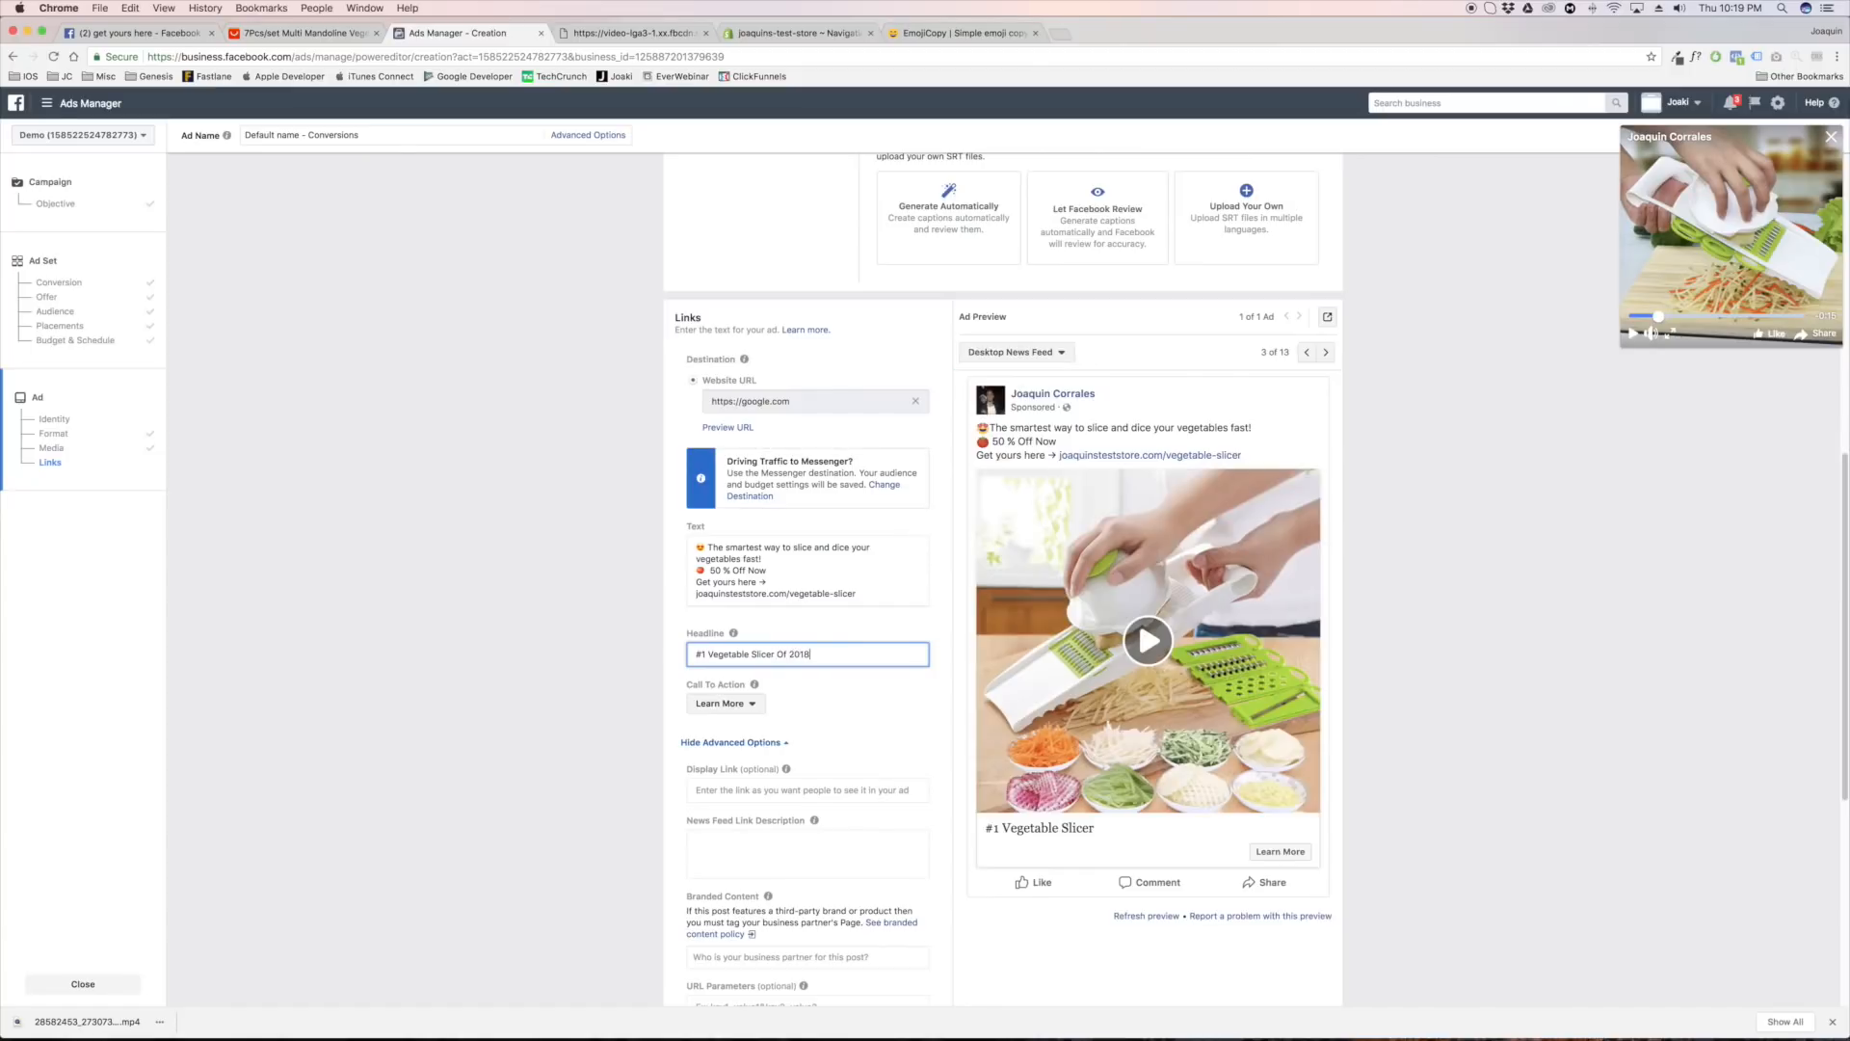
{"action": "left_click", "coordinate": [785, 654]}
{"action": "key", "text": "BackSpace"}
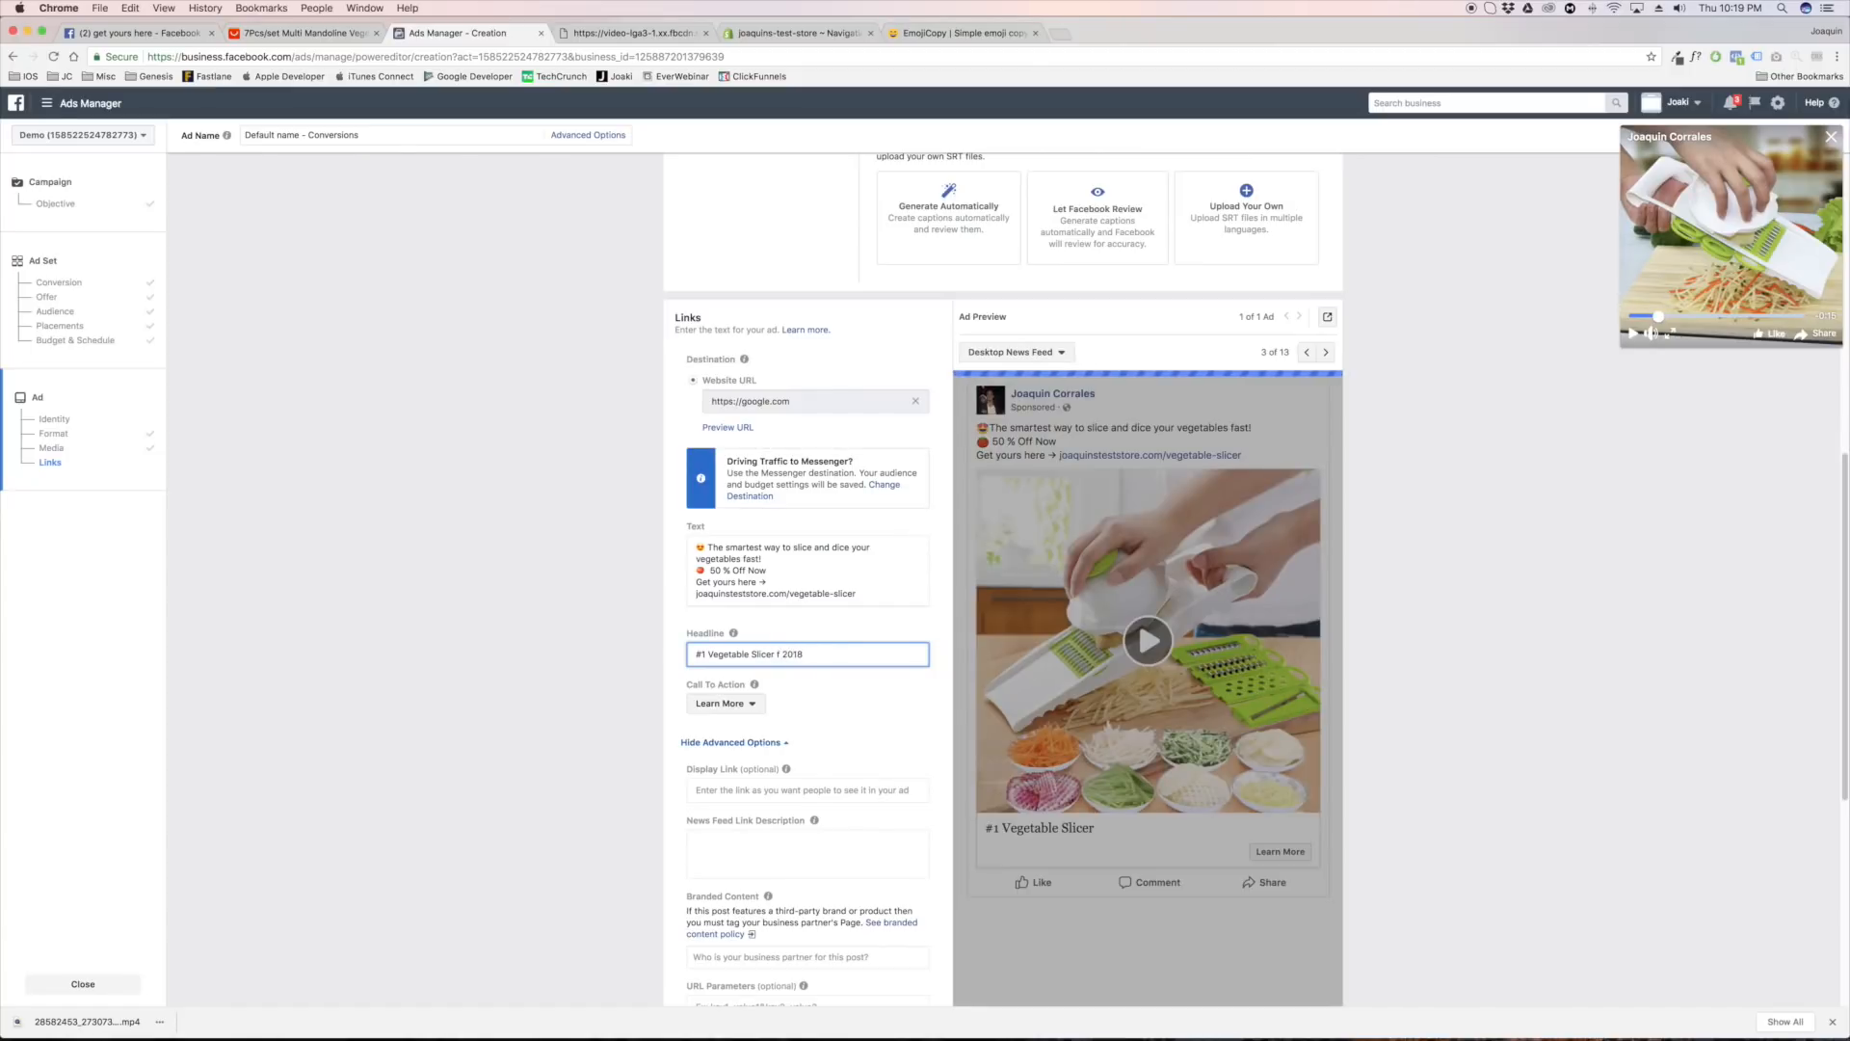
{"action": "type", "text": "o"}
{"action": "left_click", "coordinate": [355, 636]}
Switch to Facebook and examine the ad copy and headlines of further "get yours here" posts, from Godly Threads to My Wow Mart
{"action": "left_click", "coordinate": [162, 31]}
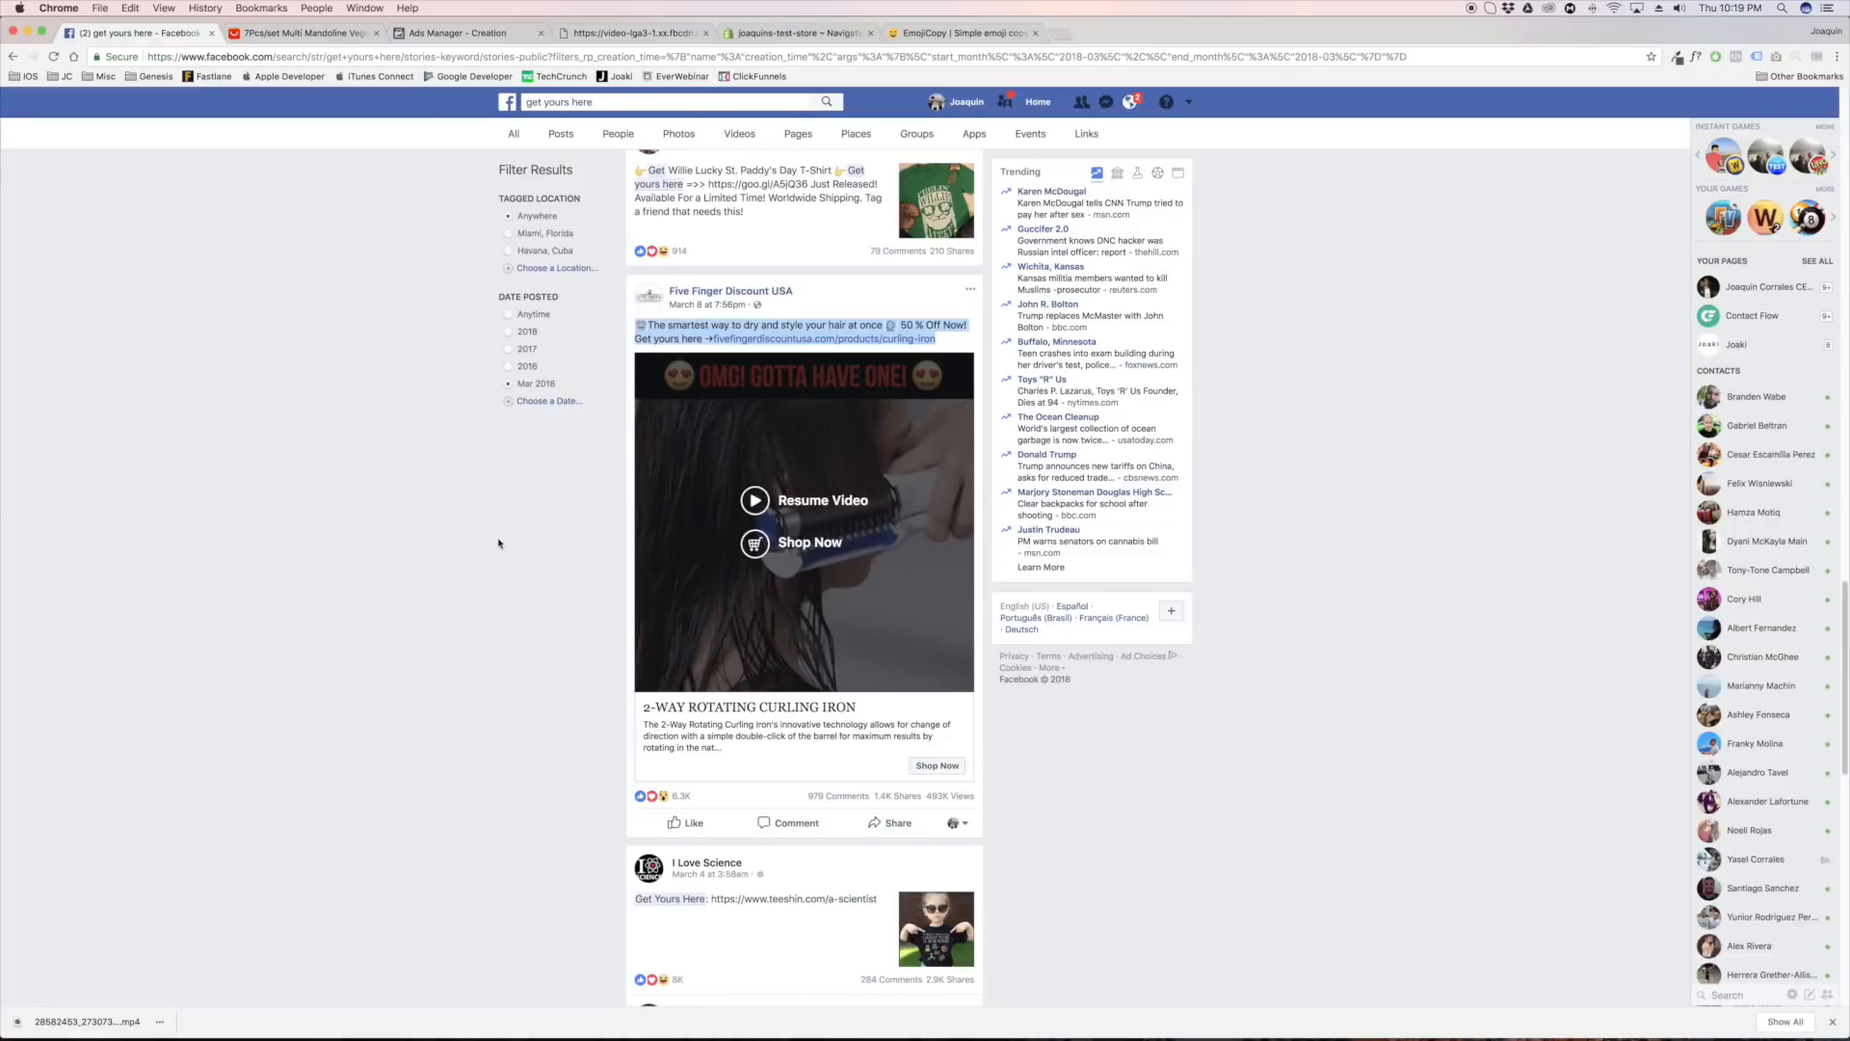
{"action": "scroll", "coordinate": [507, 530], "scroll_direction": "down", "scroll_amount": 10}
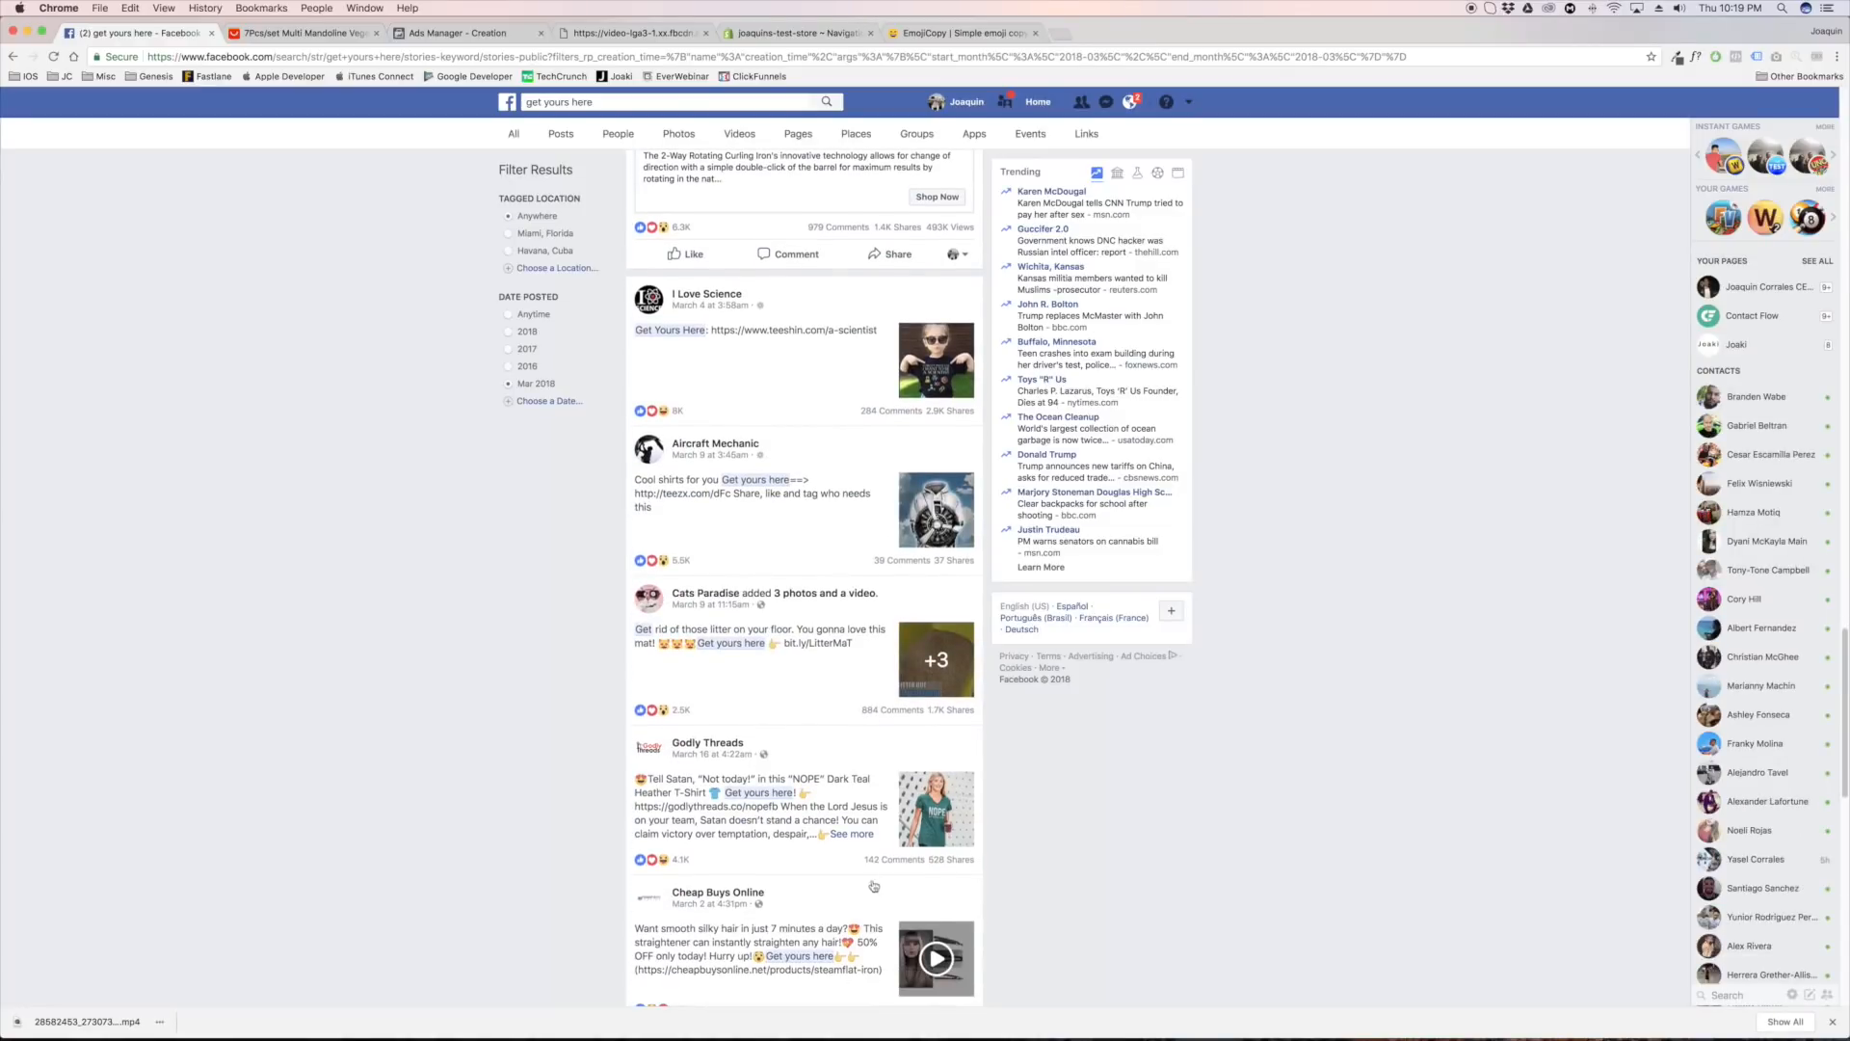
{"action": "left_click", "coordinate": [836, 834]}
{"action": "scroll", "coordinate": [672, 708], "scroll_direction": "down", "scroll_amount": 5}
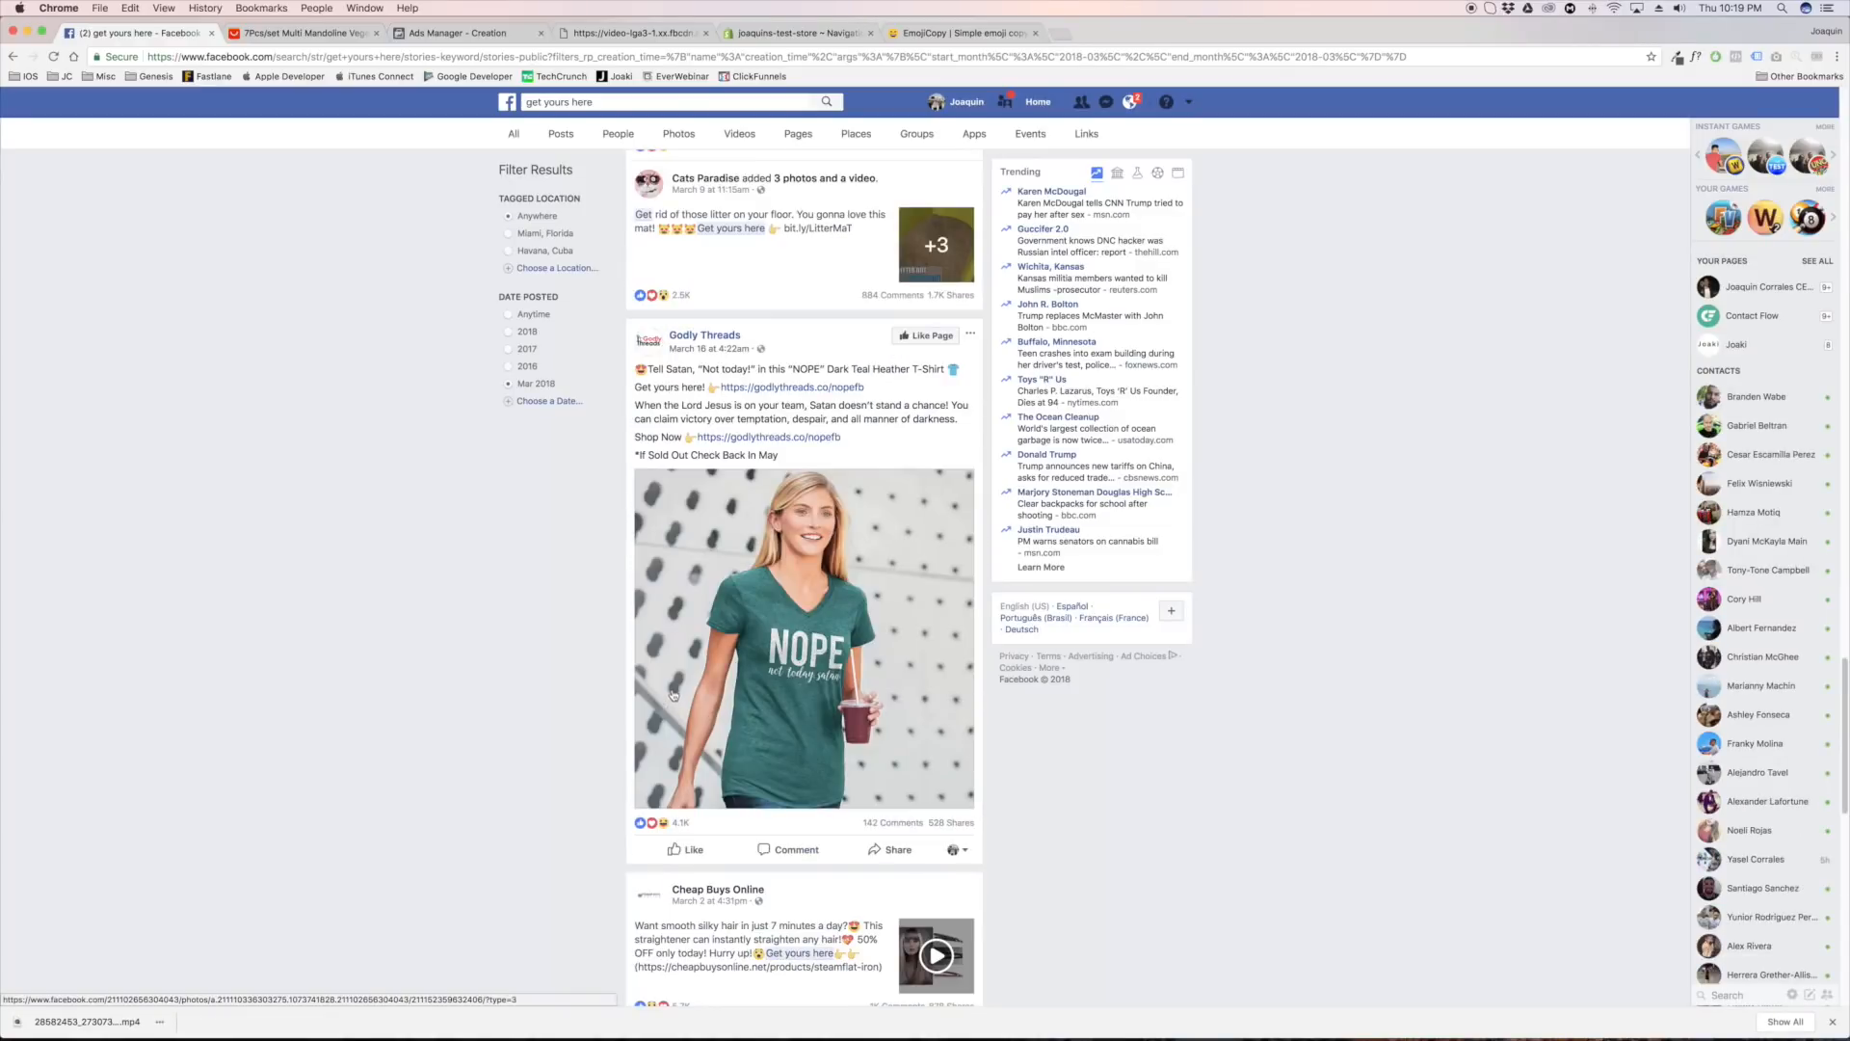
{"action": "scroll", "coordinate": [617, 653], "scroll_direction": "down", "scroll_amount": 4}
{"action": "scroll", "coordinate": [616, 652], "scroll_direction": "down", "scroll_amount": 3}
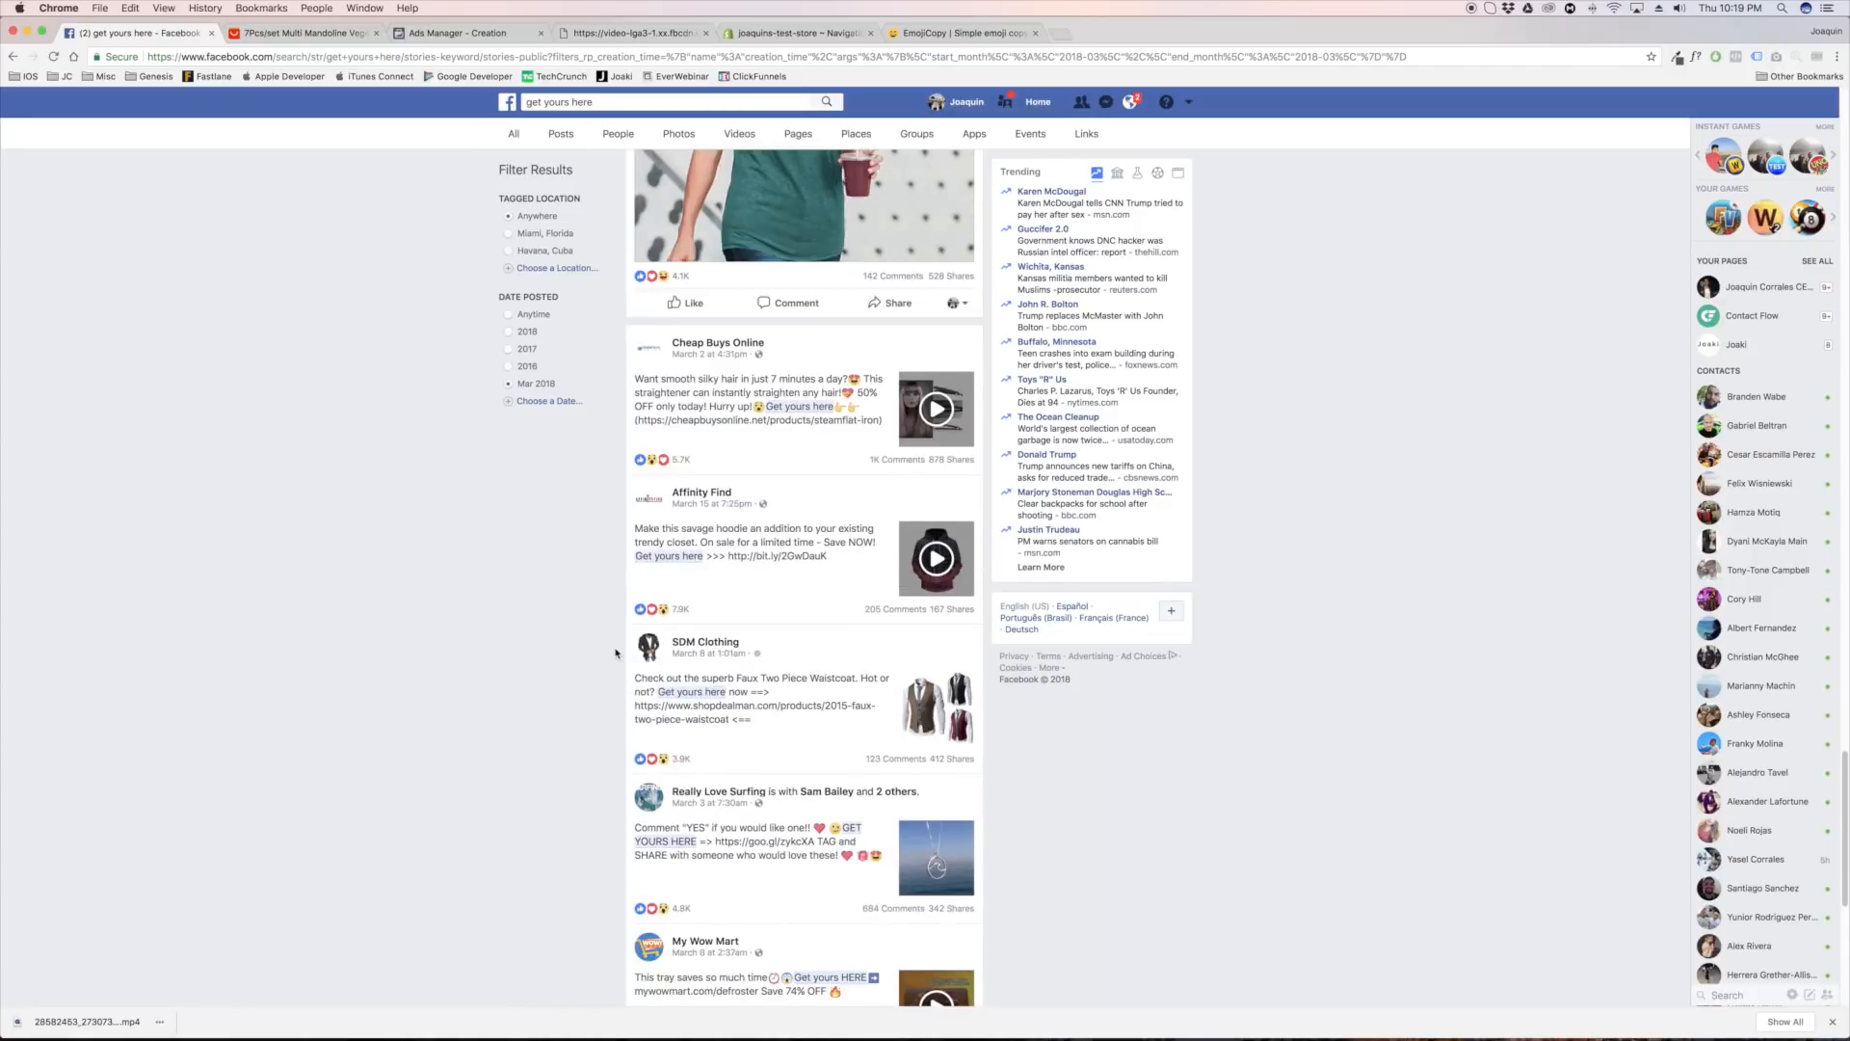
{"action": "left_click", "coordinate": [773, 774]}
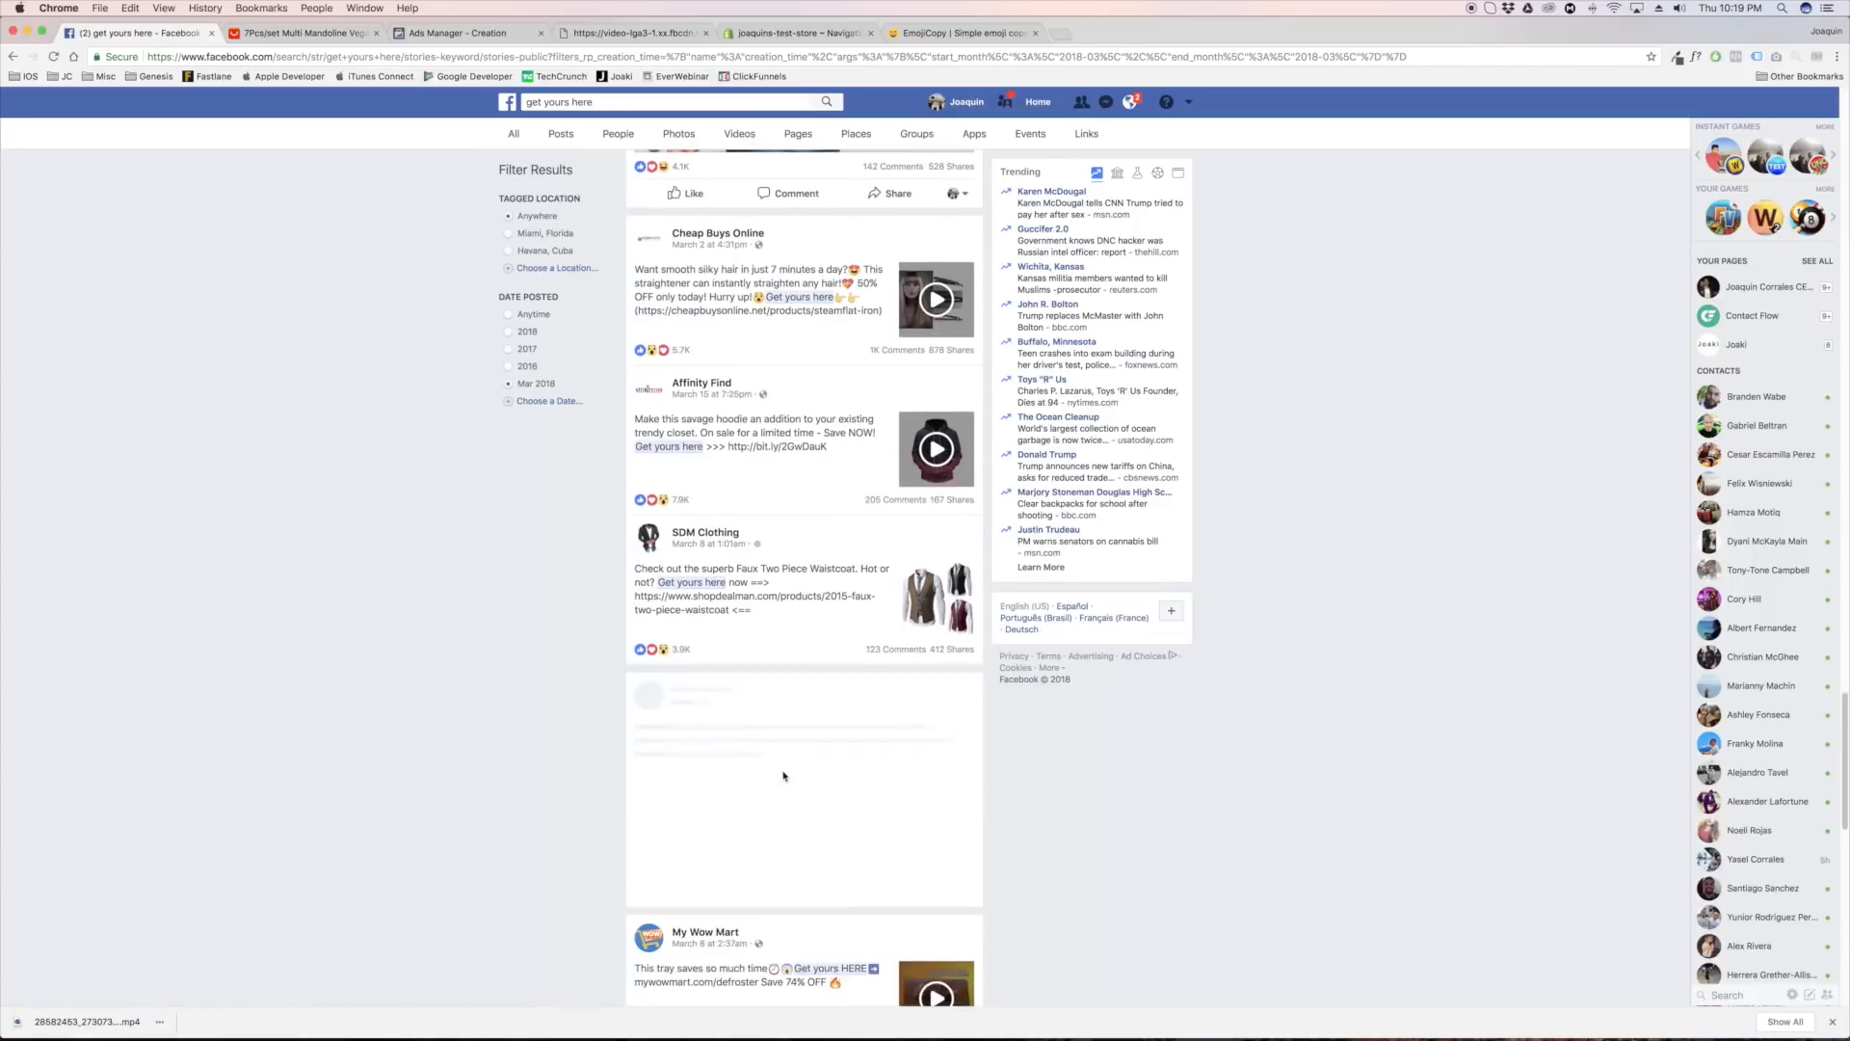
{"action": "scroll", "coordinate": [761, 718], "scroll_direction": "down", "scroll_amount": 4}
{"action": "scroll", "coordinate": [713, 673], "scroll_direction": "down", "scroll_amount": 1}
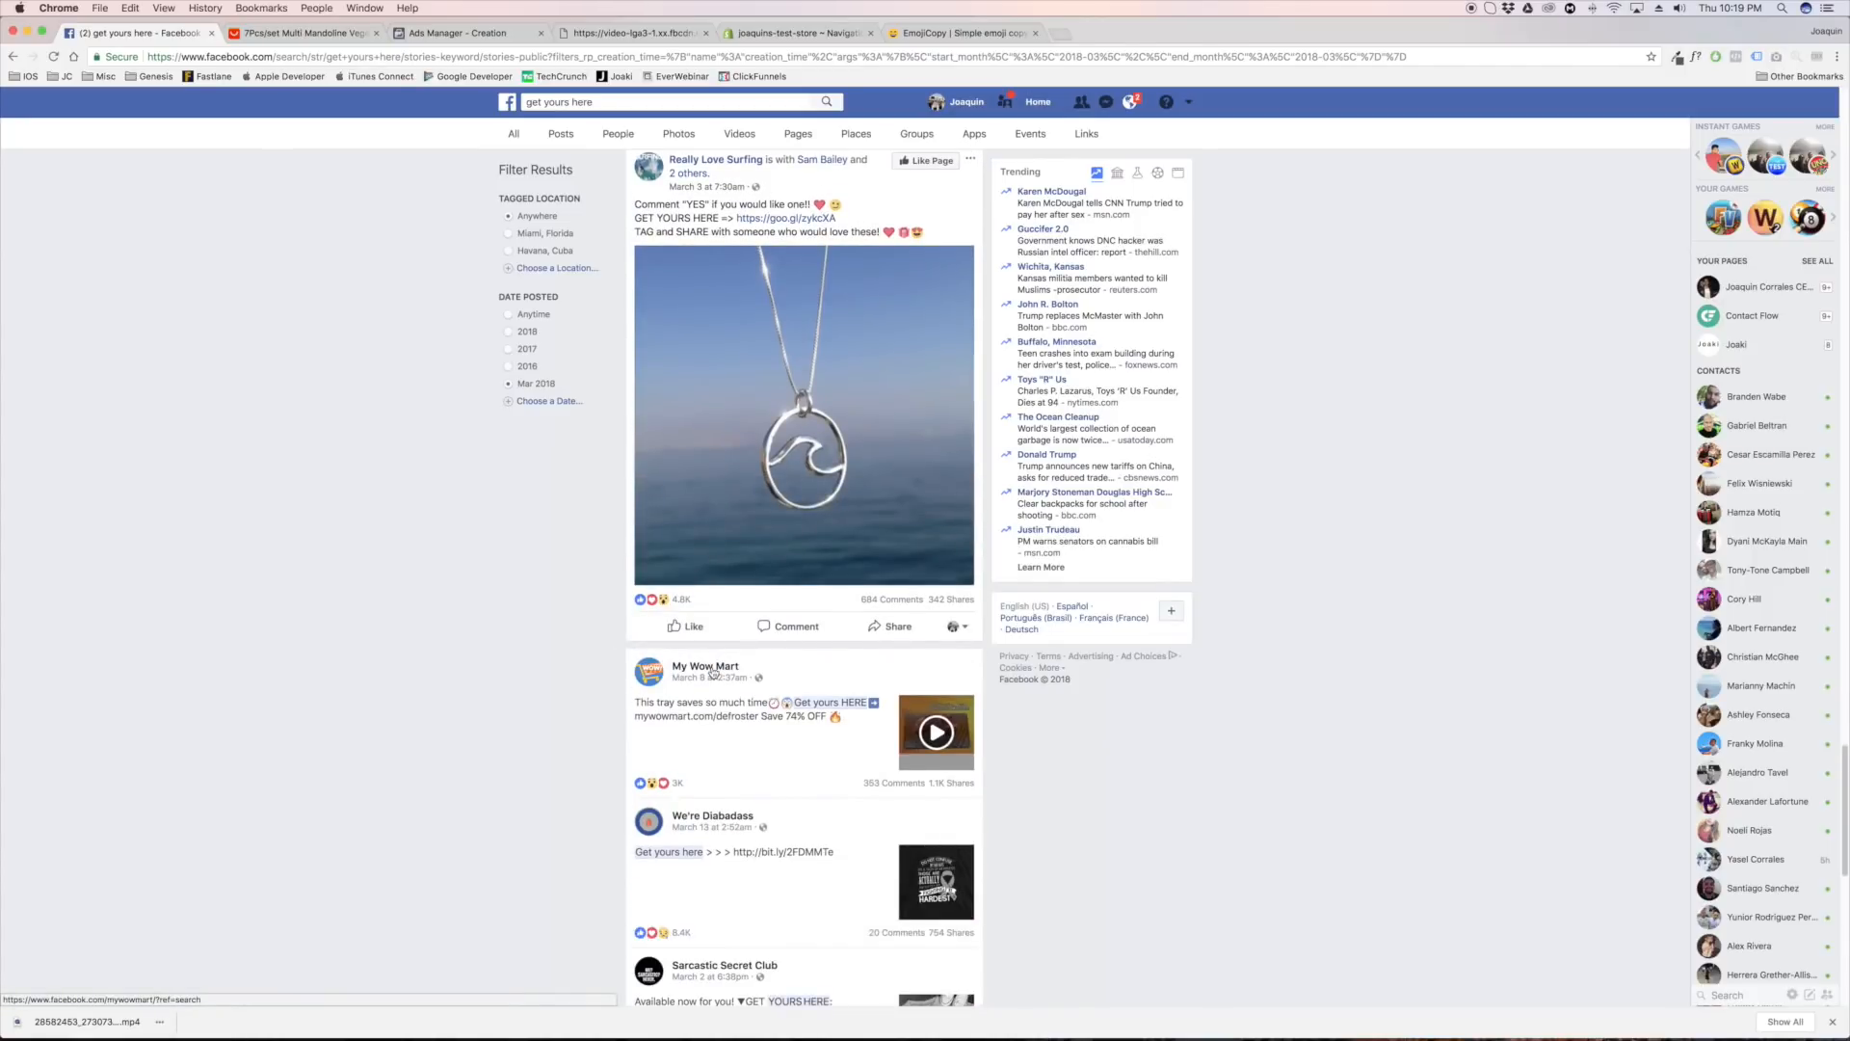
{"action": "scroll", "coordinate": [633, 668], "scroll_direction": "down", "scroll_amount": 2}
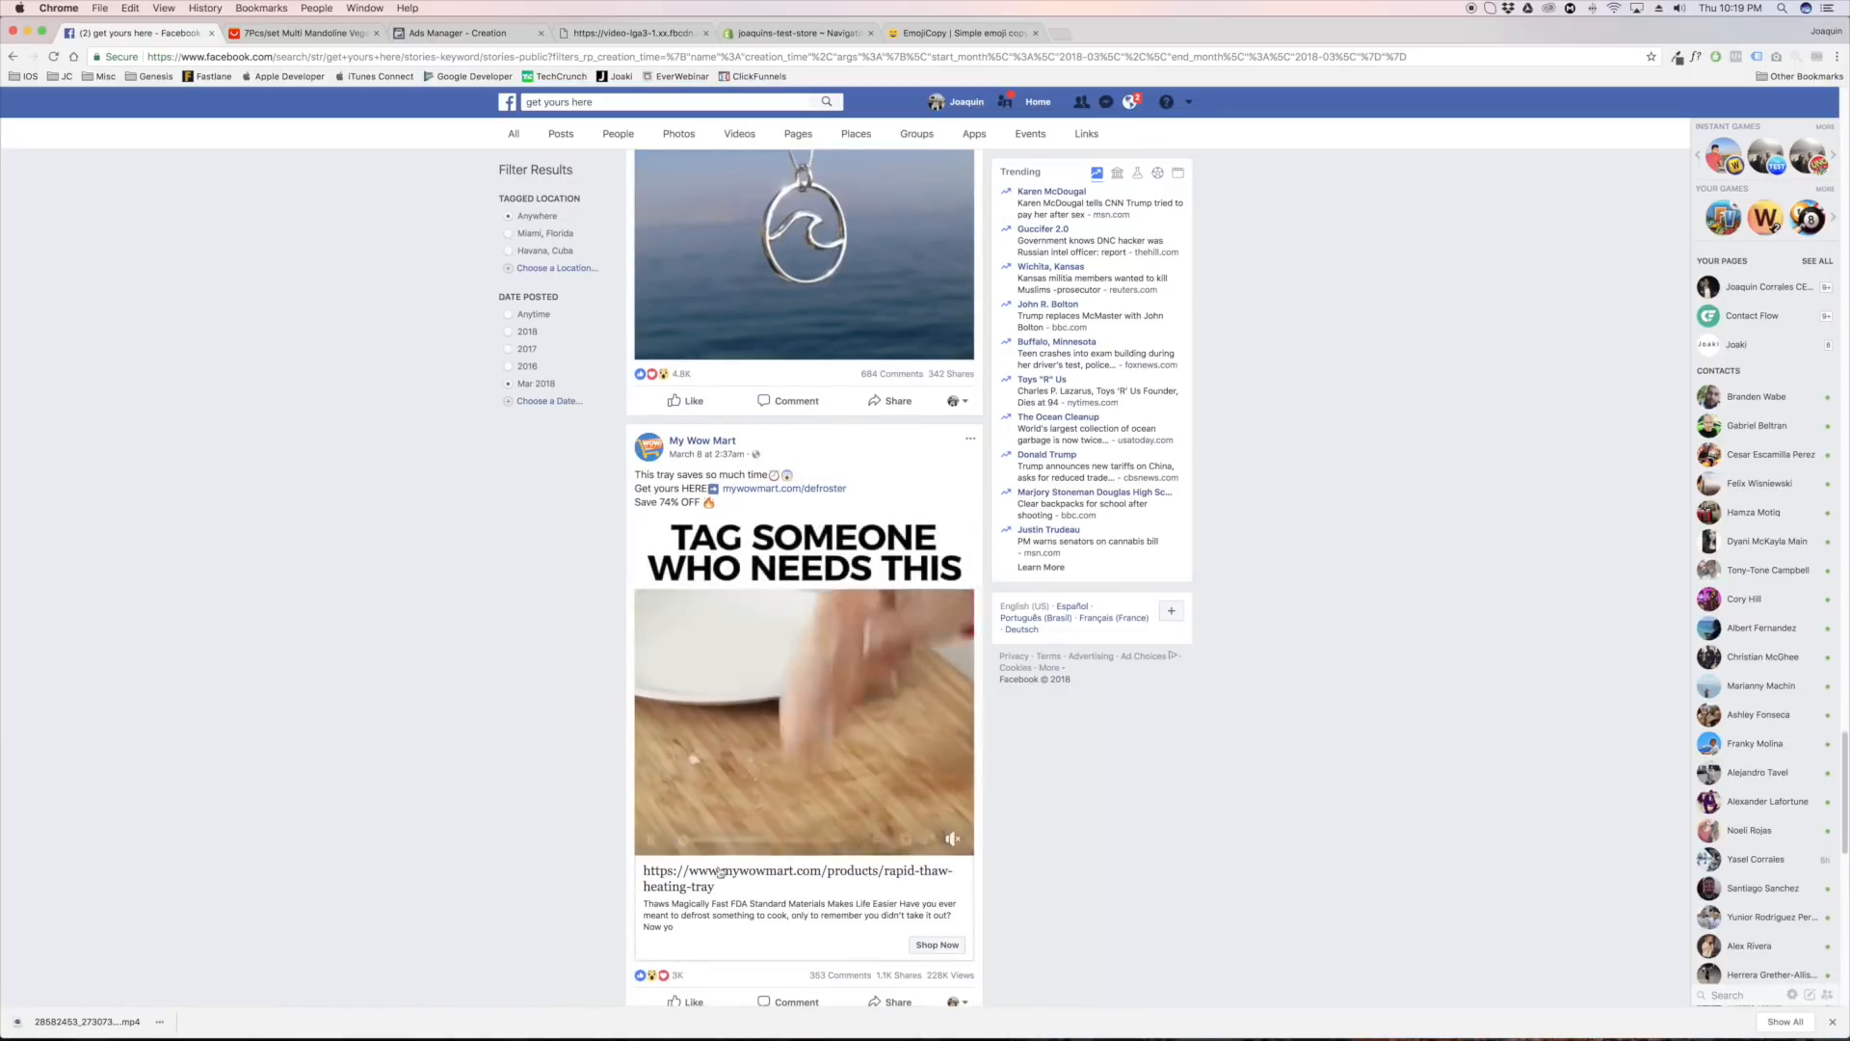
Examine more product posts further down the search results, opening the Sarcastic Secret Club and The Bank Shot posts to review their wording and calls to action
{"action": "scroll", "coordinate": [540, 675], "scroll_direction": "down", "scroll_amount": 2}
{"action": "scroll", "coordinate": [540, 613], "scroll_direction": "down", "scroll_amount": 7}
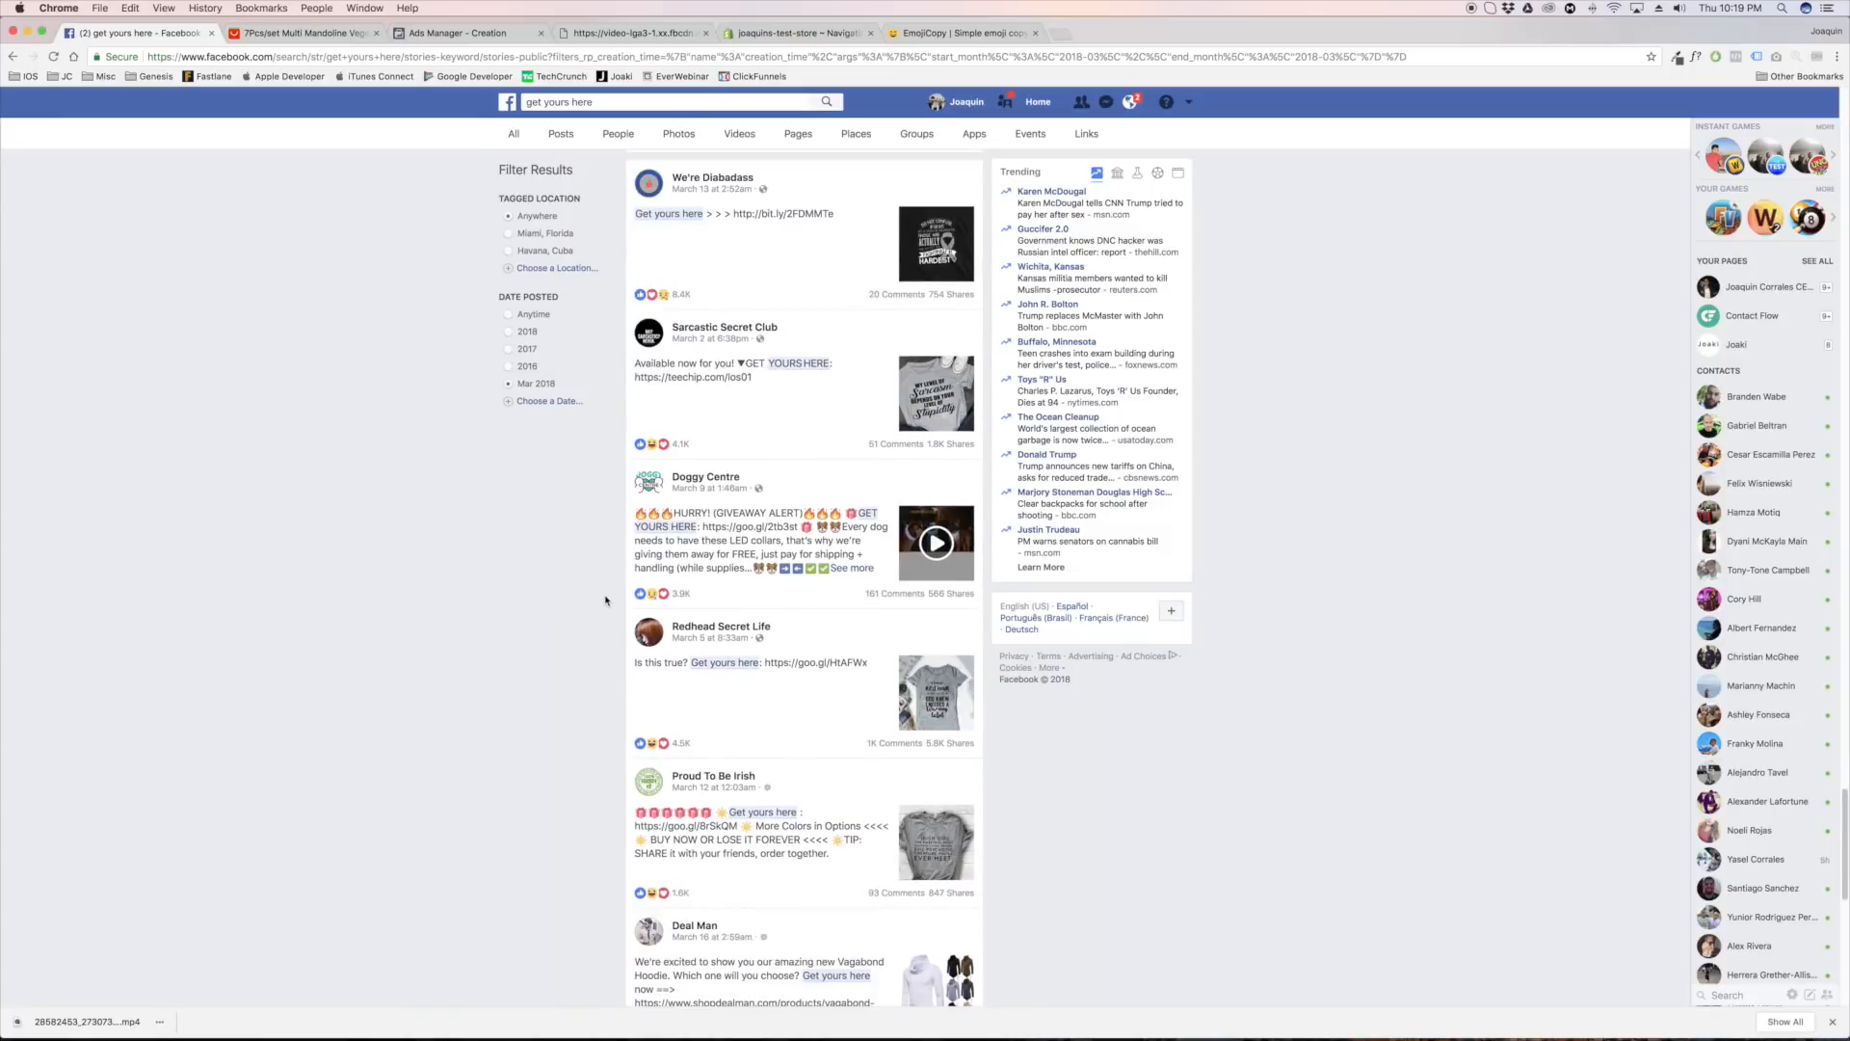
{"action": "left_click", "coordinate": [819, 421]}
{"action": "scroll", "coordinate": [806, 501], "scroll_direction": "down", "scroll_amount": 1}
{"action": "scroll", "coordinate": [800, 520], "scroll_direction": "down", "scroll_amount": 3}
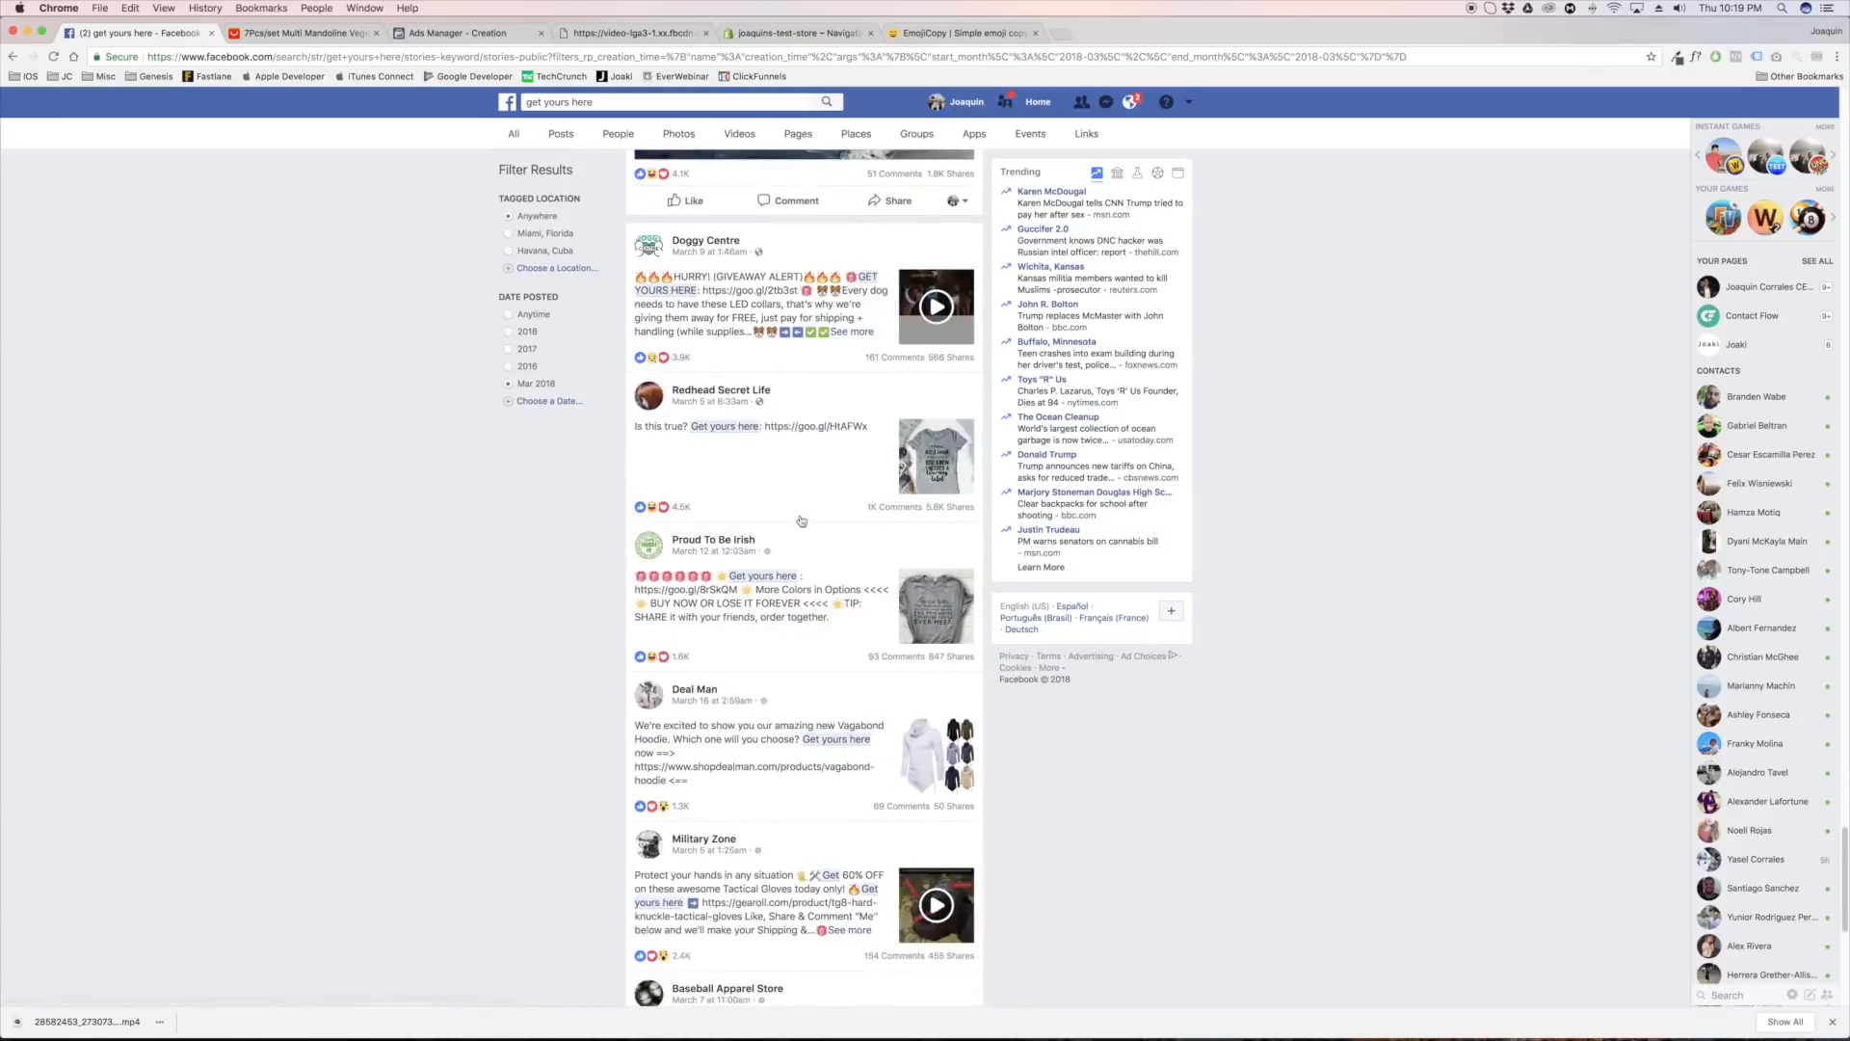
{"action": "left_click", "coordinate": [795, 482]}
{"action": "scroll", "coordinate": [794, 479], "scroll_direction": "down", "scroll_amount": 10}
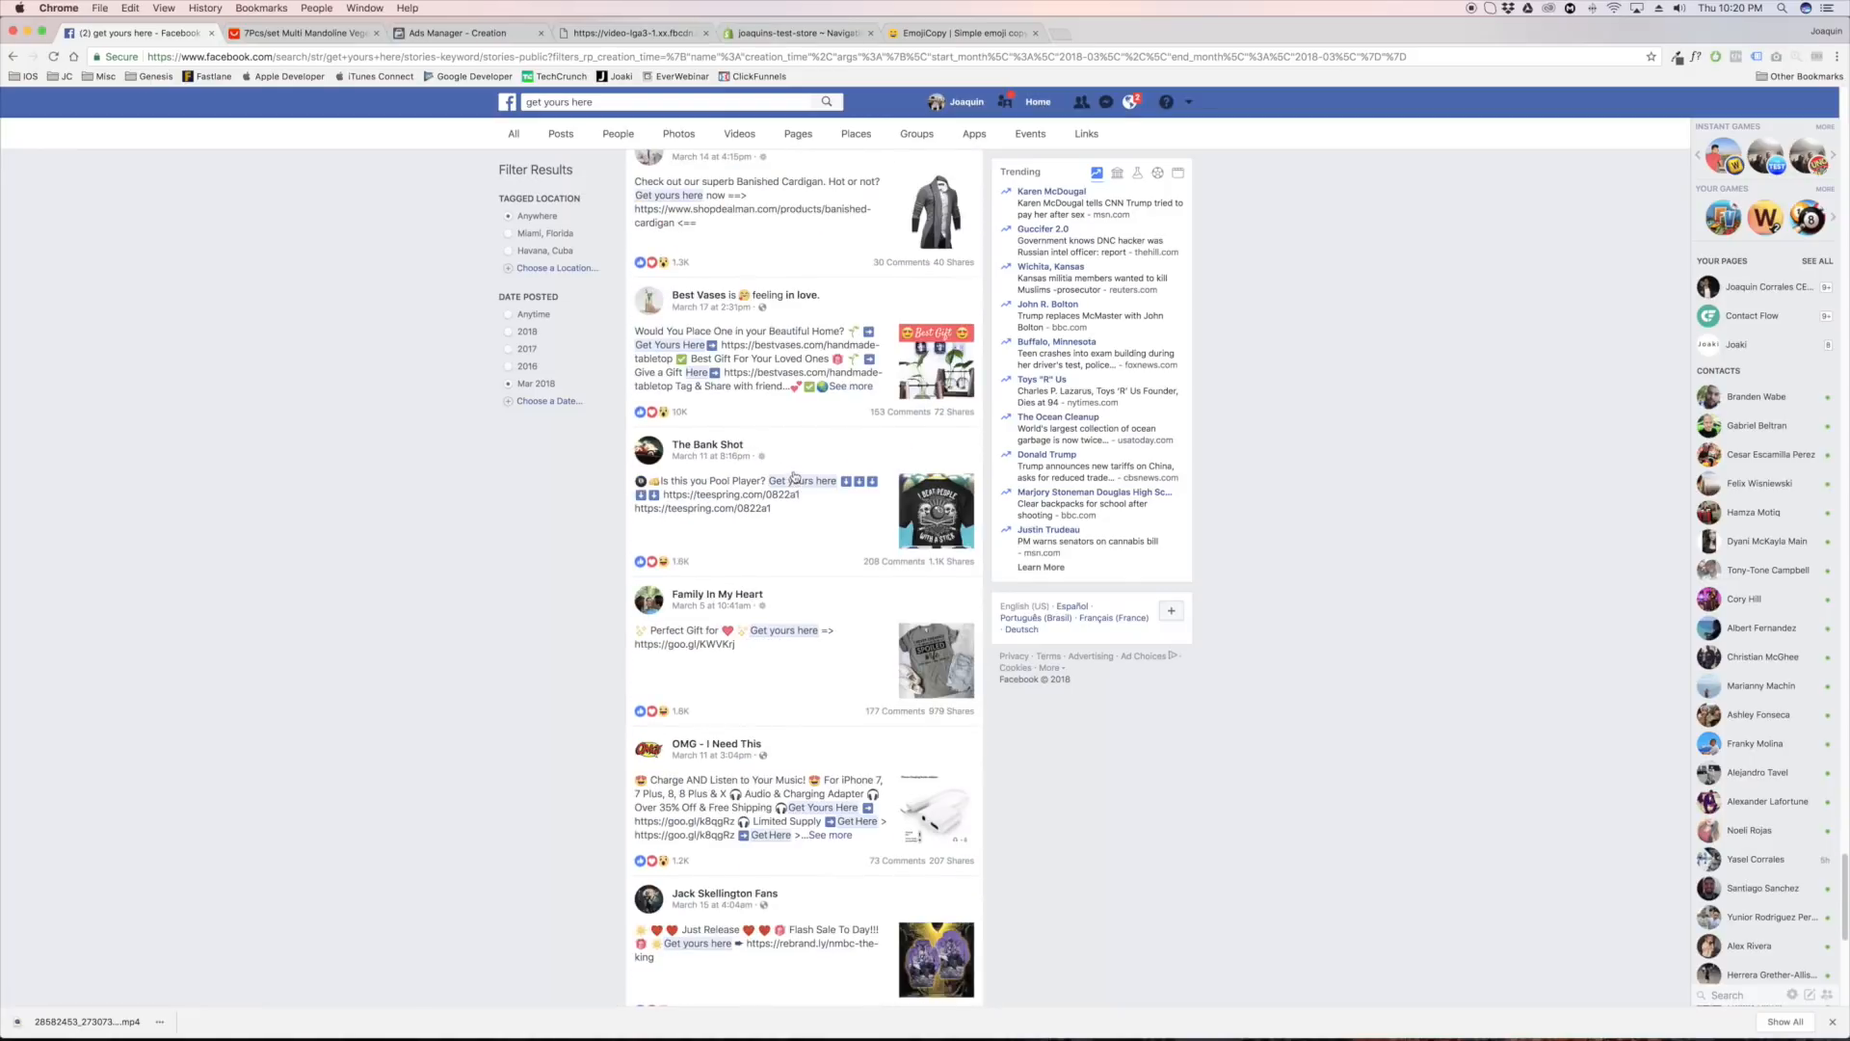
{"action": "left_click", "coordinate": [776, 528]}
{"action": "scroll", "coordinate": [777, 525], "scroll_direction": "down", "scroll_amount": 2}
{"action": "scroll", "coordinate": [777, 526], "scroll_direction": "down", "scroll_amount": 1}
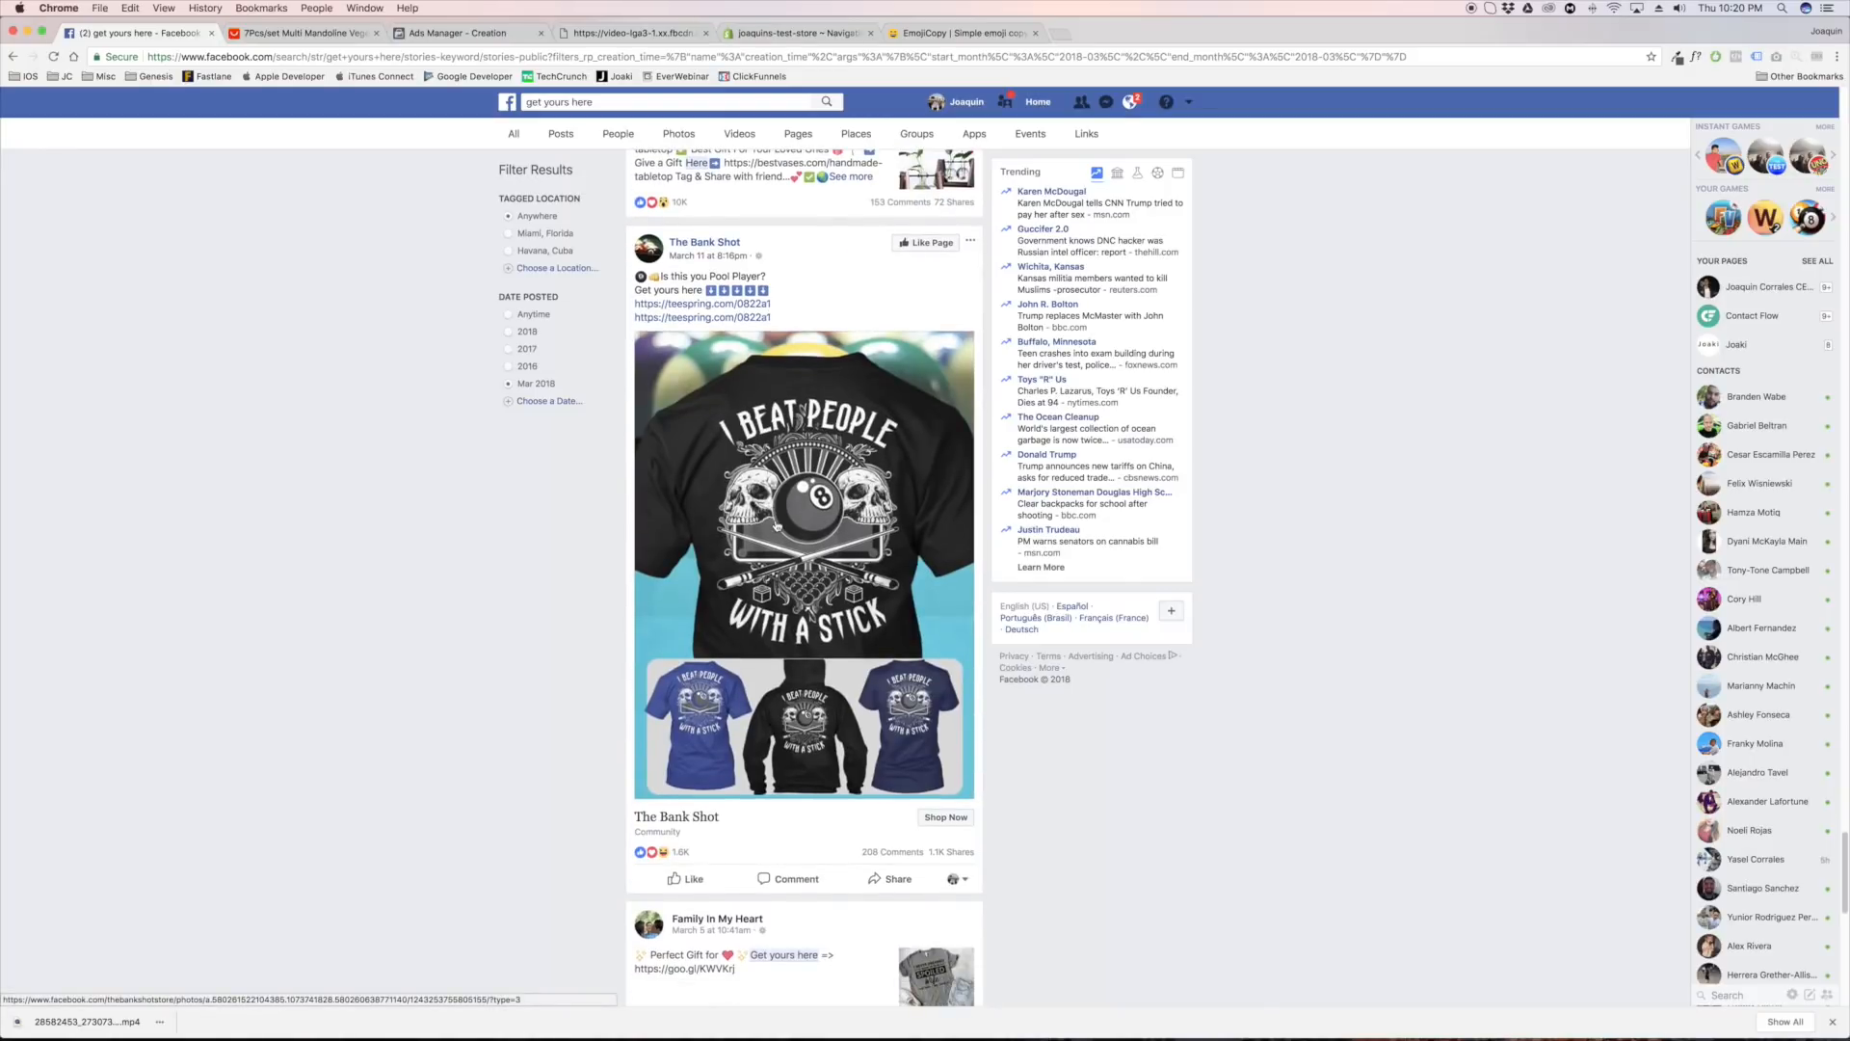
{"action": "scroll", "coordinate": [773, 522], "scroll_direction": "down", "scroll_amount": 10}
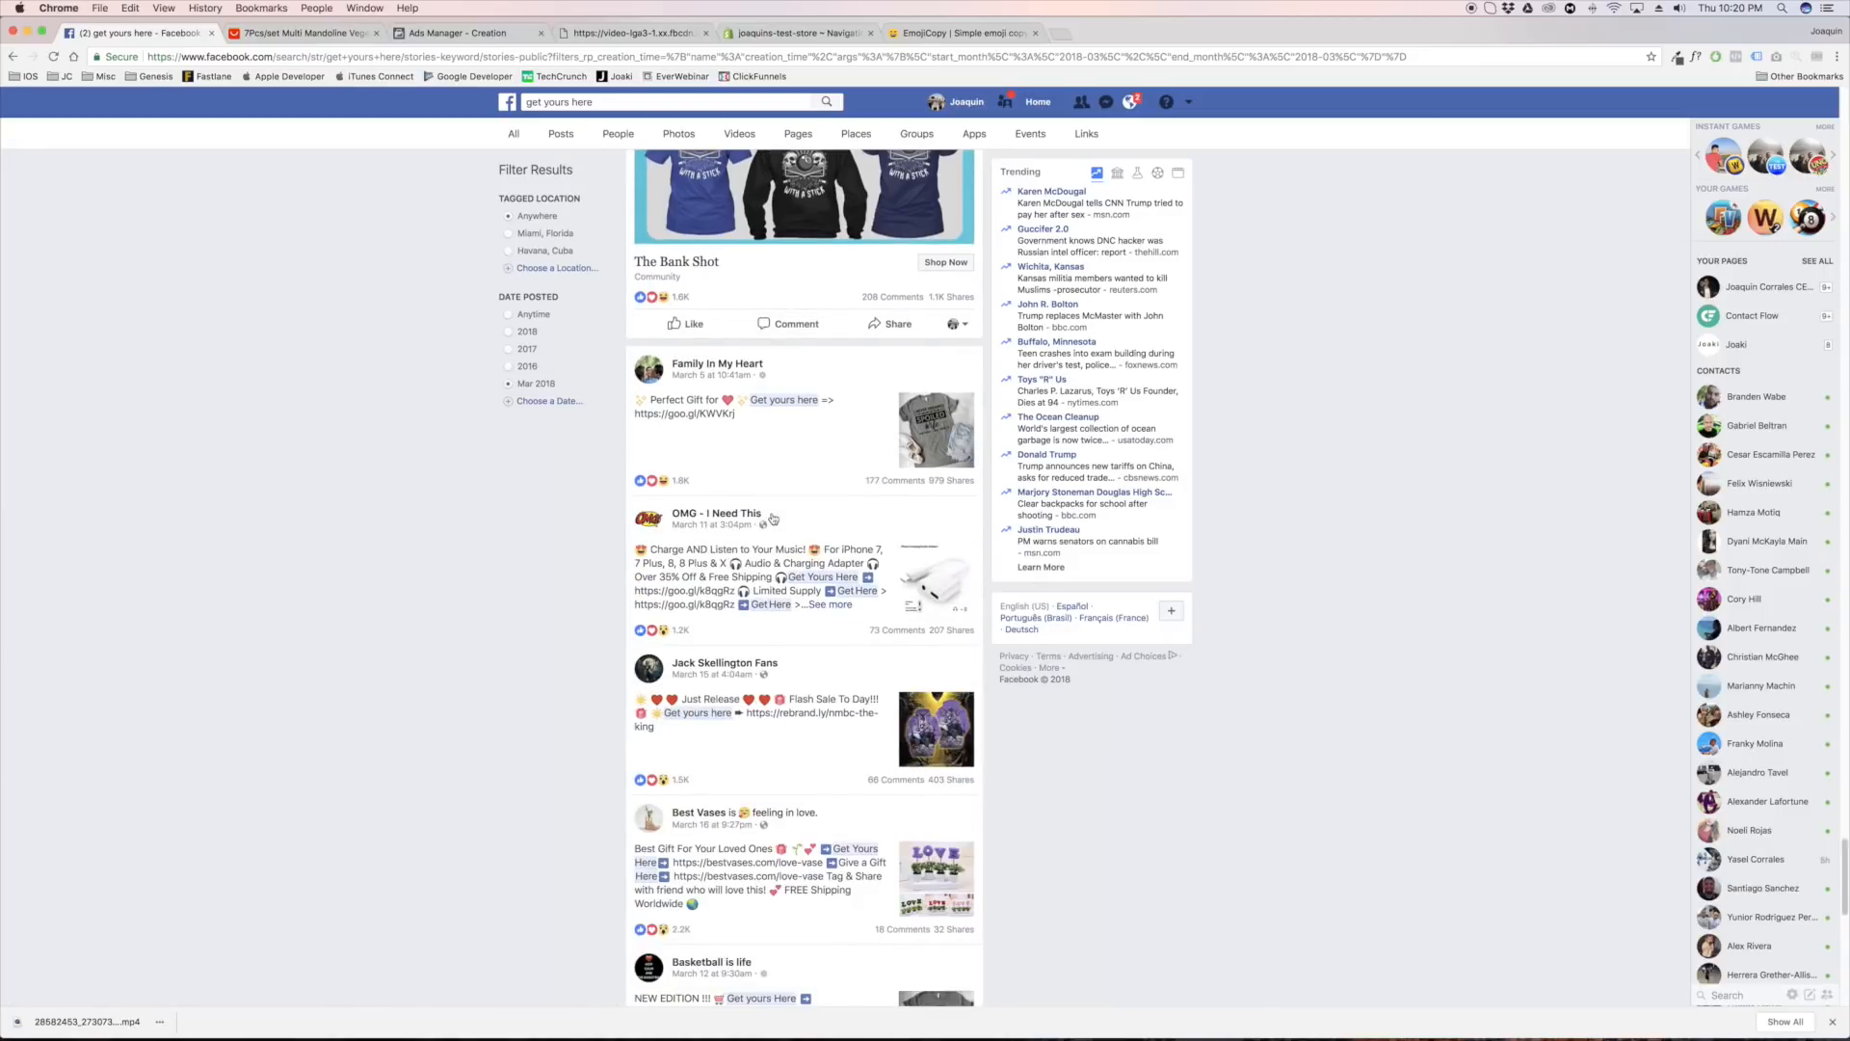
Examine further "get yours here" posts down the results and expand the Oriannas September birthstone ring post to review its ad copy
{"action": "scroll", "coordinate": [772, 519], "scroll_direction": "down", "scroll_amount": 2}
{"action": "scroll", "coordinate": [773, 519], "scroll_direction": "down", "scroll_amount": 6}
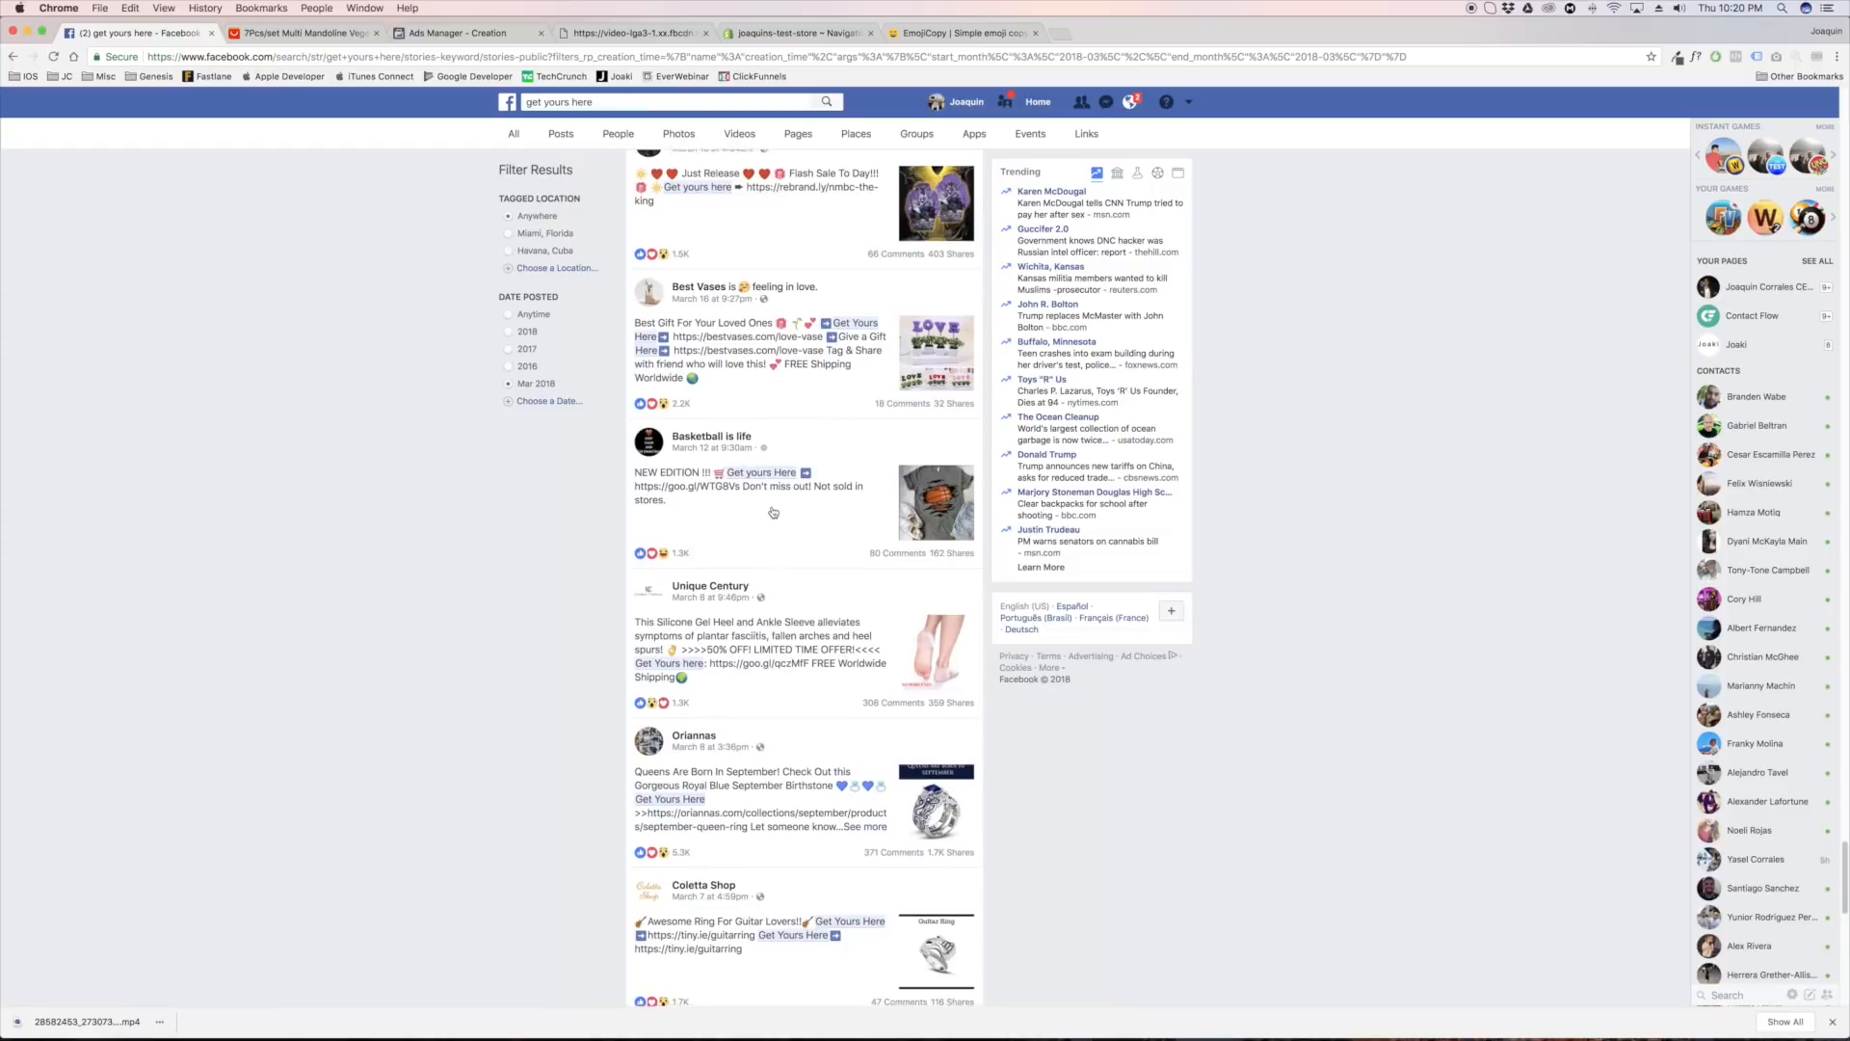
{"action": "scroll", "coordinate": [773, 512], "scroll_direction": "down", "scroll_amount": 3}
{"action": "left_click", "coordinate": [821, 664]}
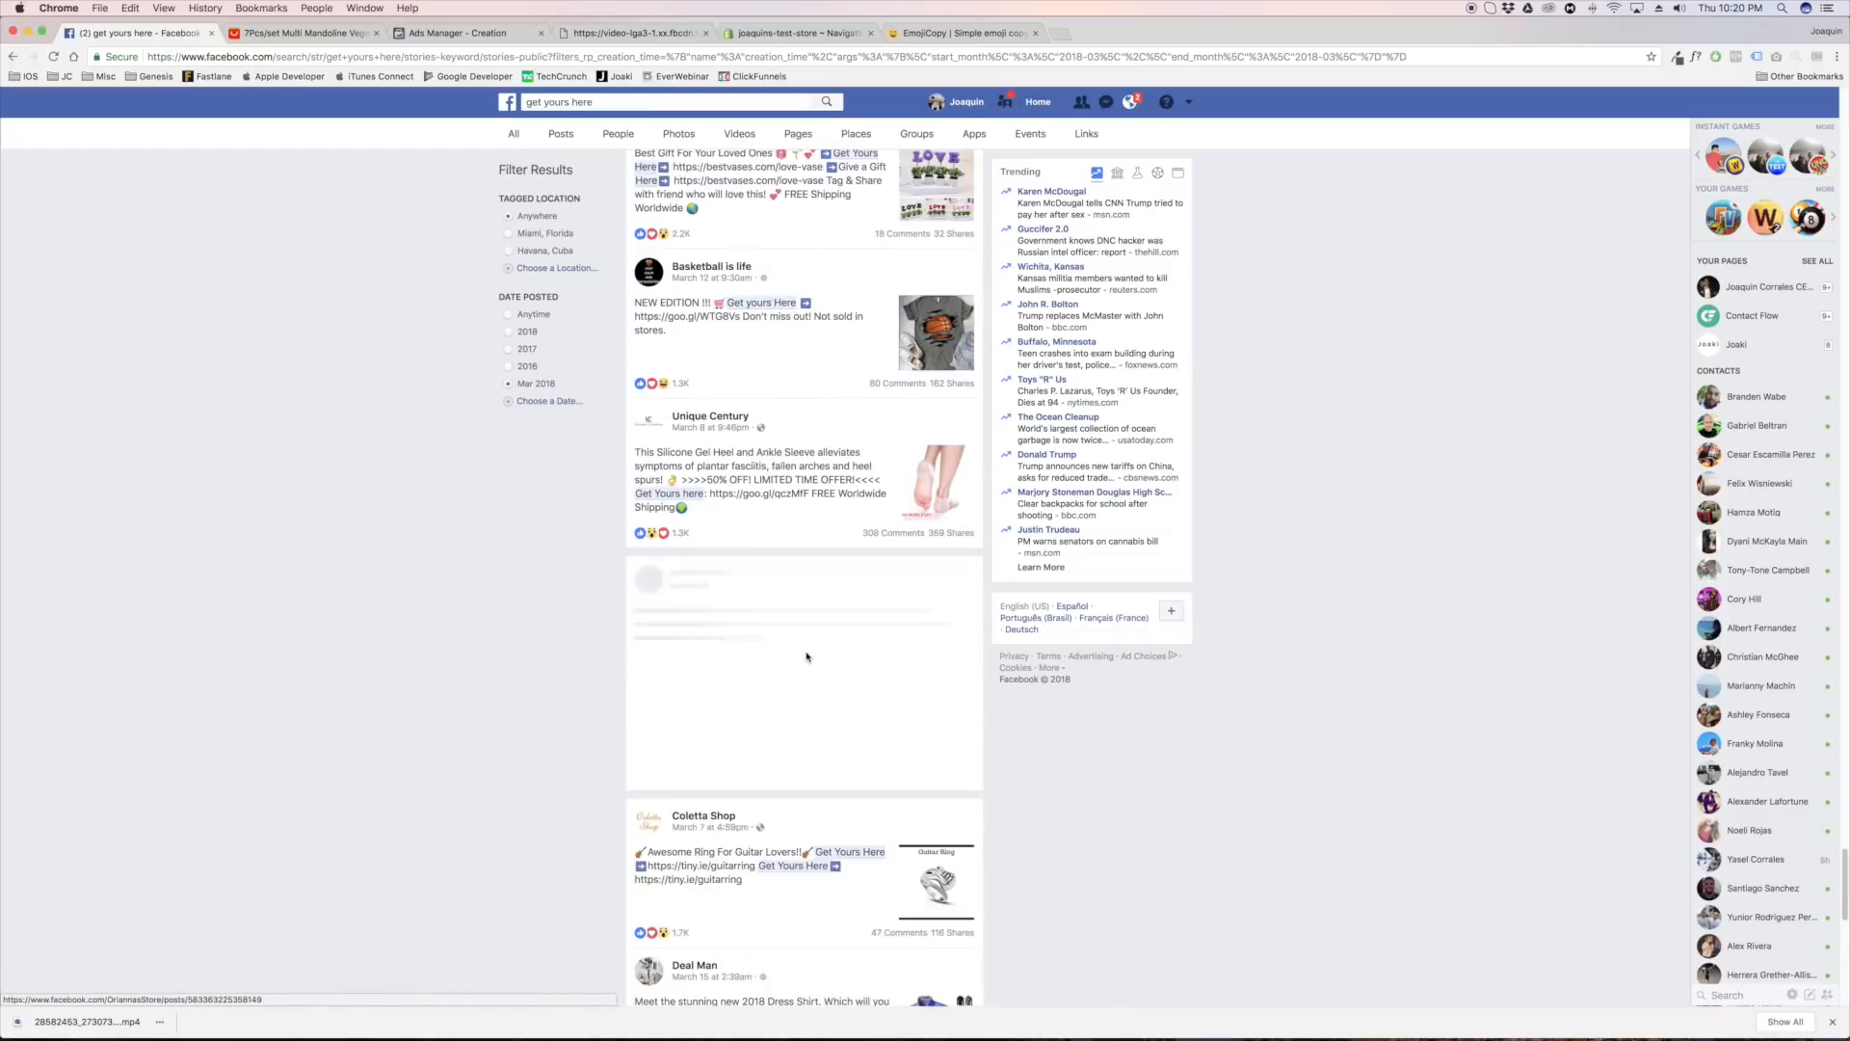
{"action": "scroll", "coordinate": [795, 636], "scroll_direction": "down", "scroll_amount": 5}
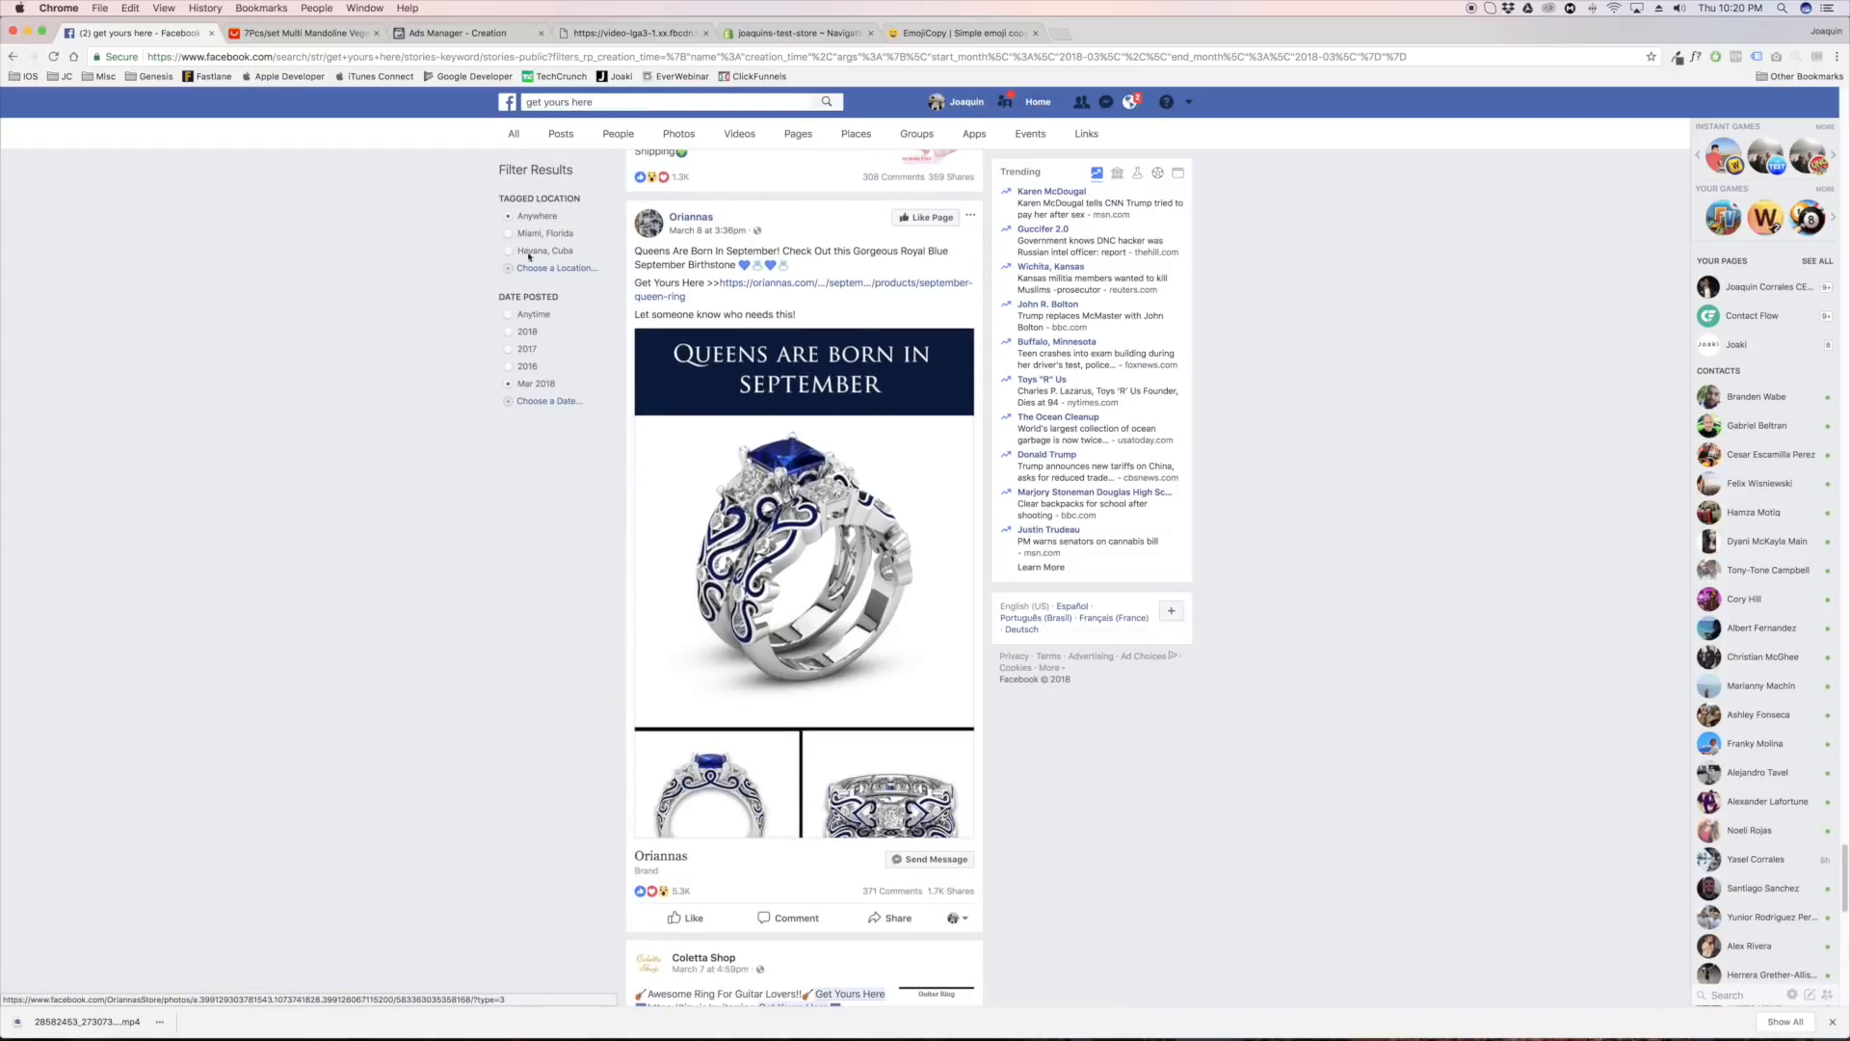
Switch to Ads Manager, close the floating video player, and compare the vegetable slicer ad with the Oriannas post on Facebook
{"action": "left_click", "coordinate": [453, 33]}
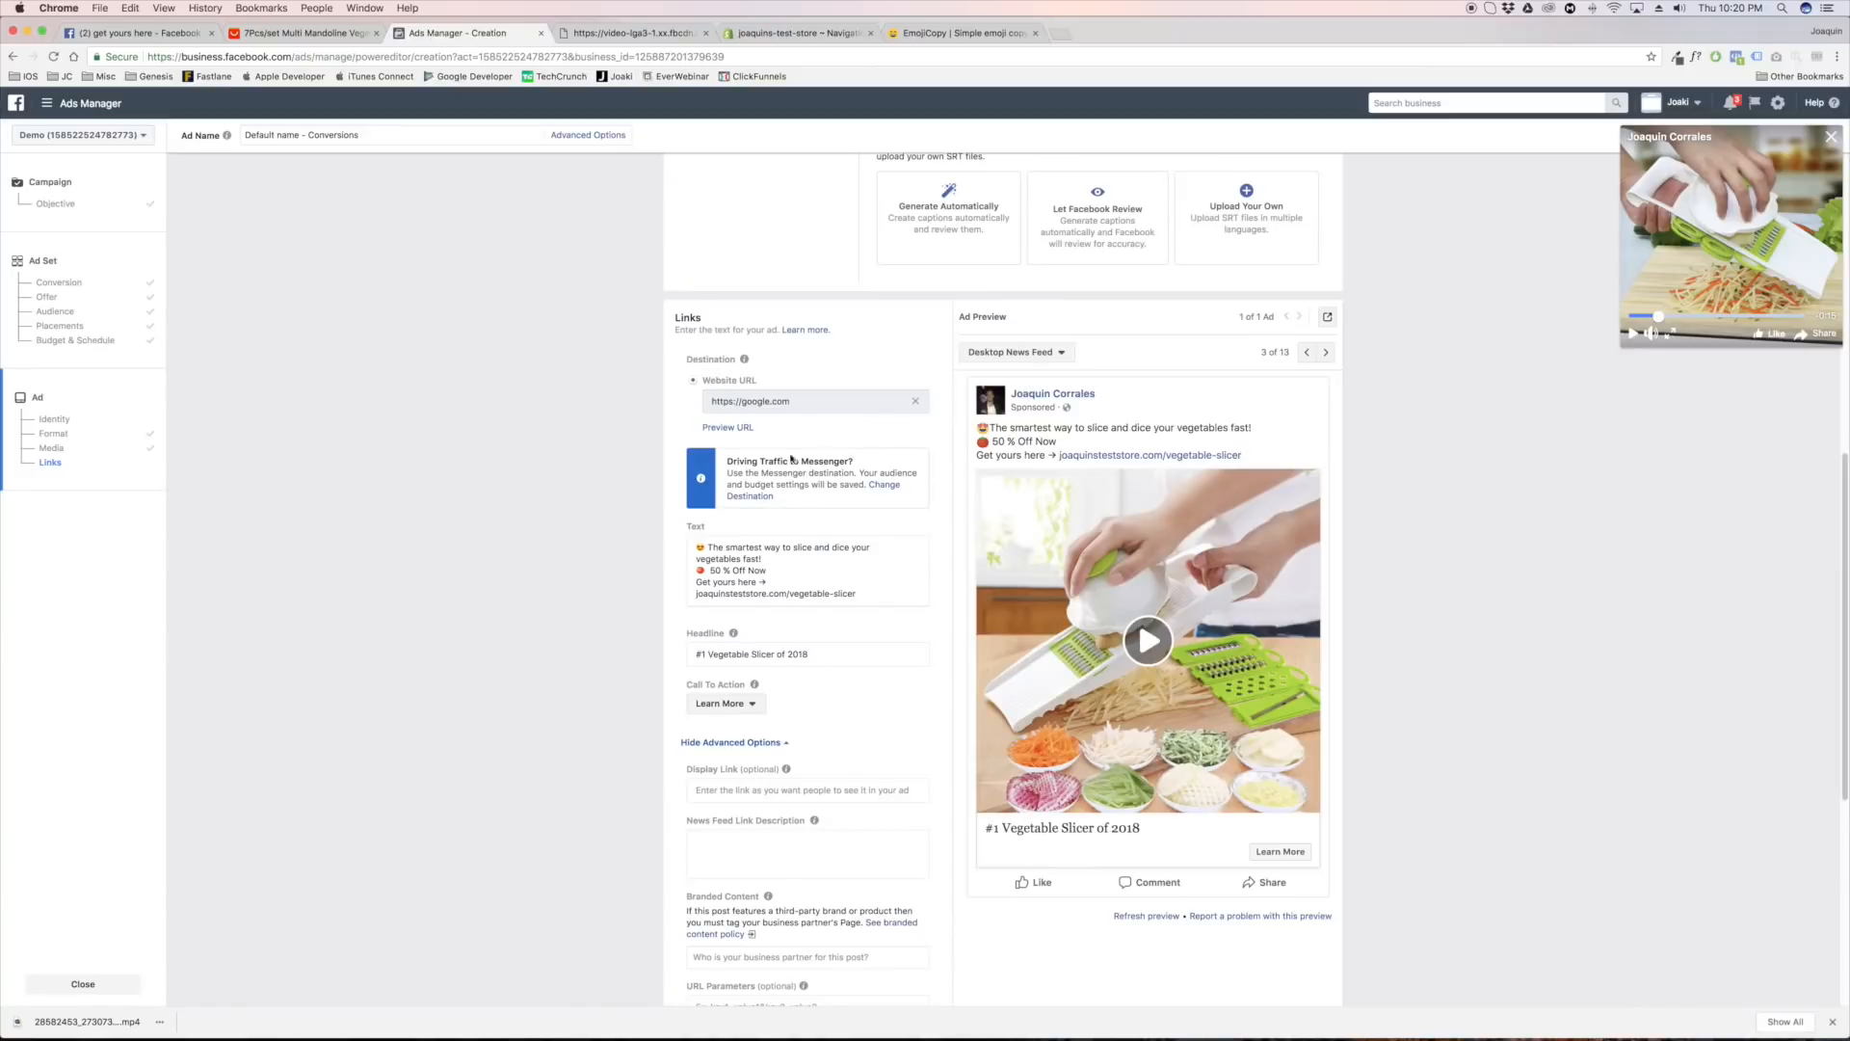
{"action": "left_click", "coordinate": [1831, 141]}
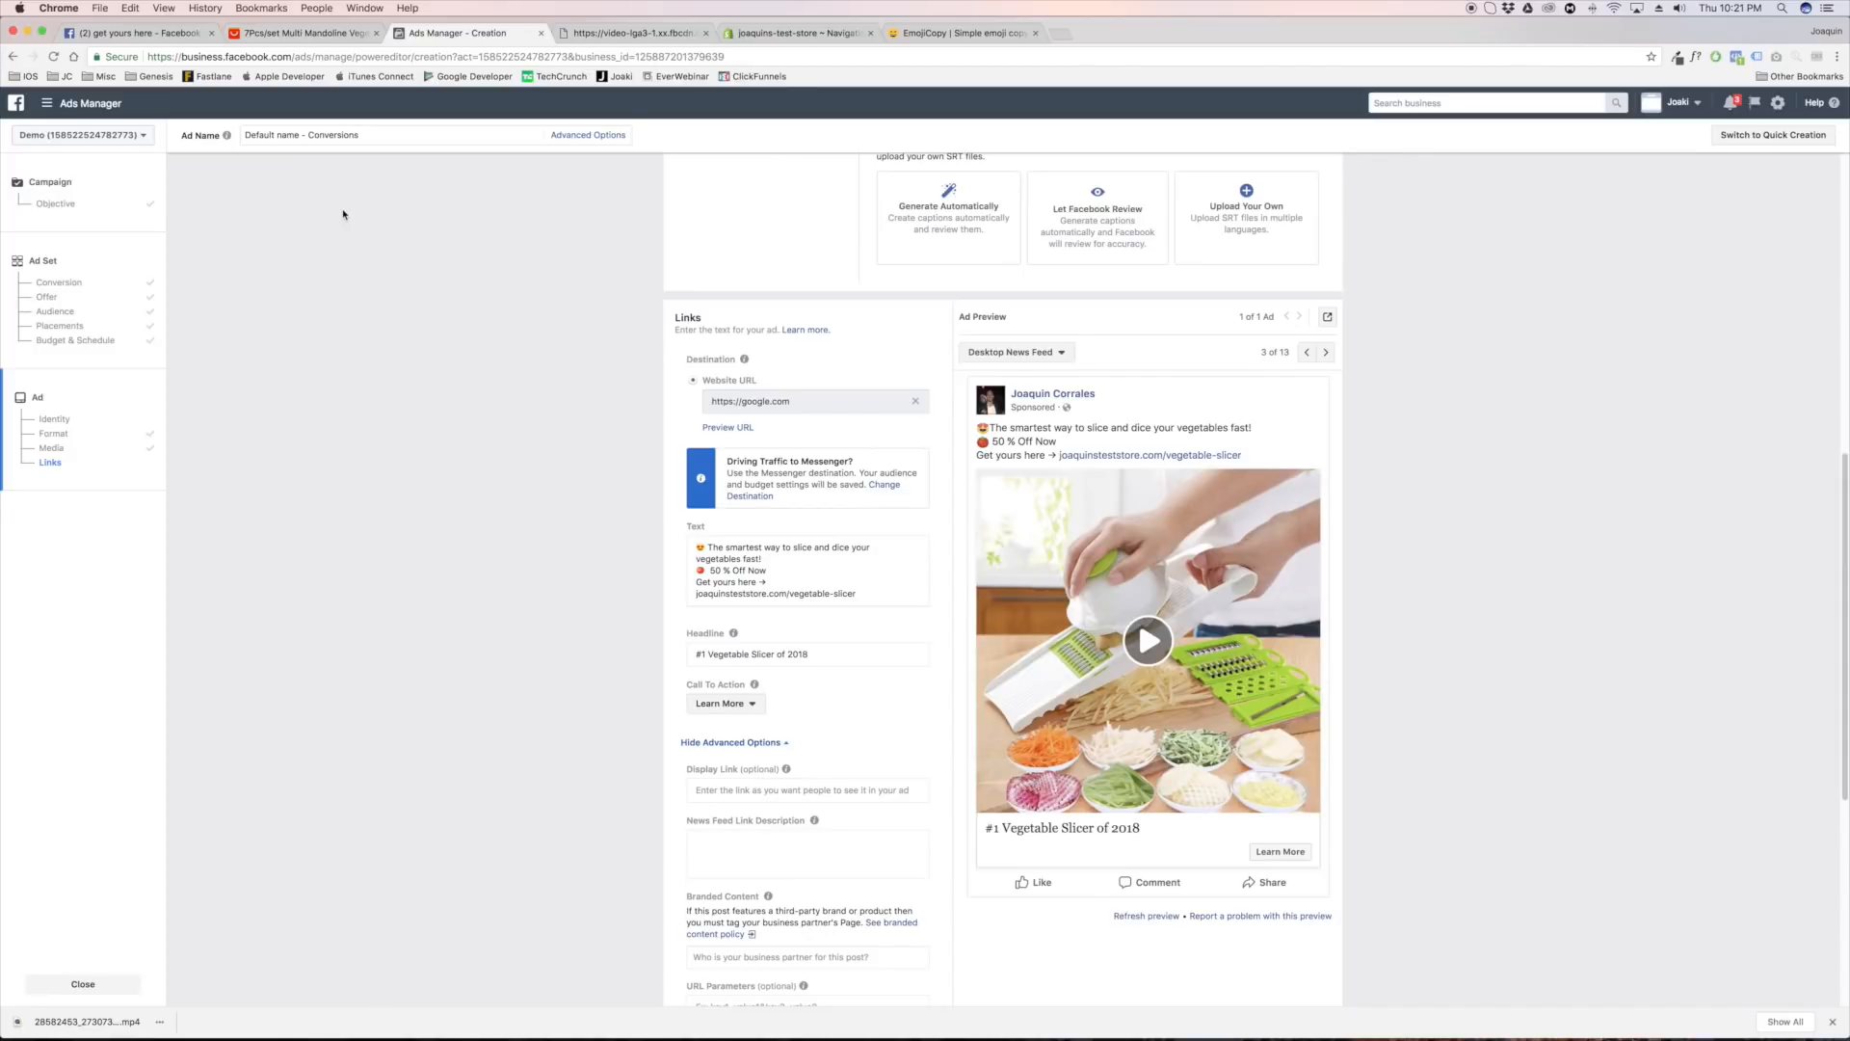
{"action": "left_click", "coordinate": [148, 38]}
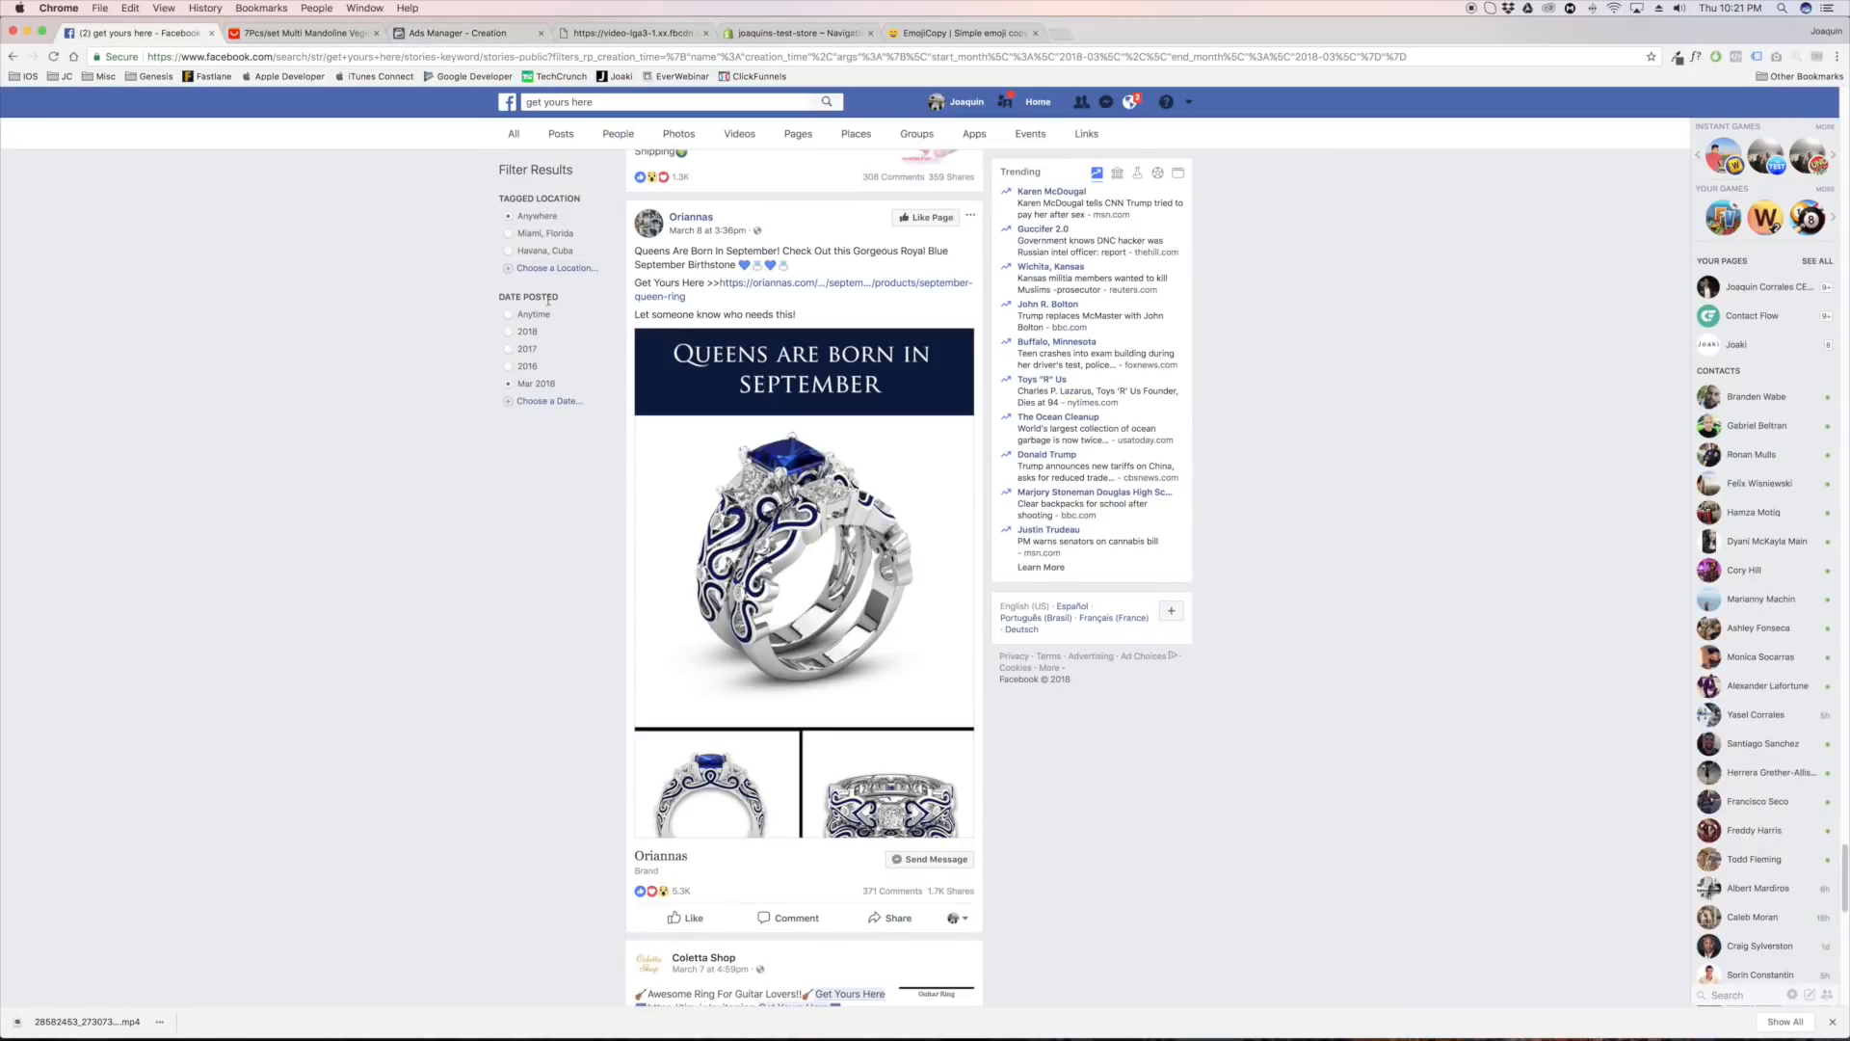
{"action": "left_click", "coordinate": [447, 40]}
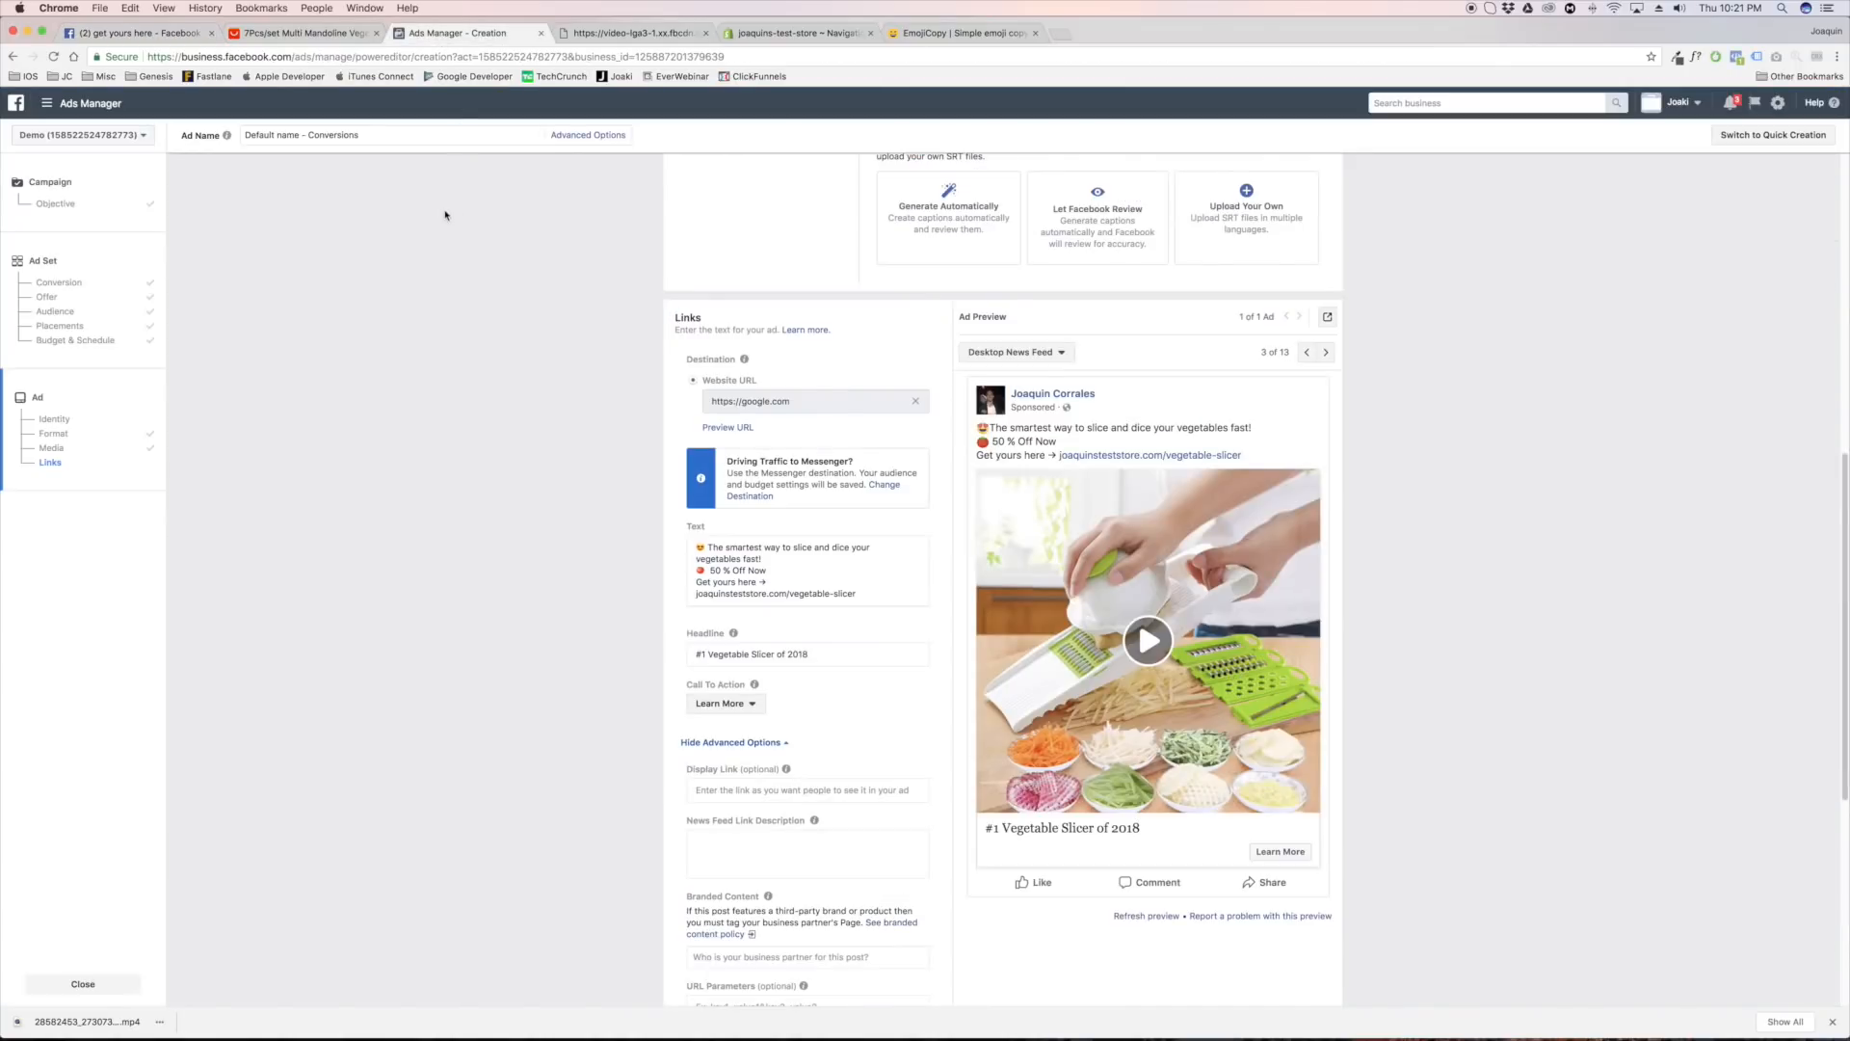